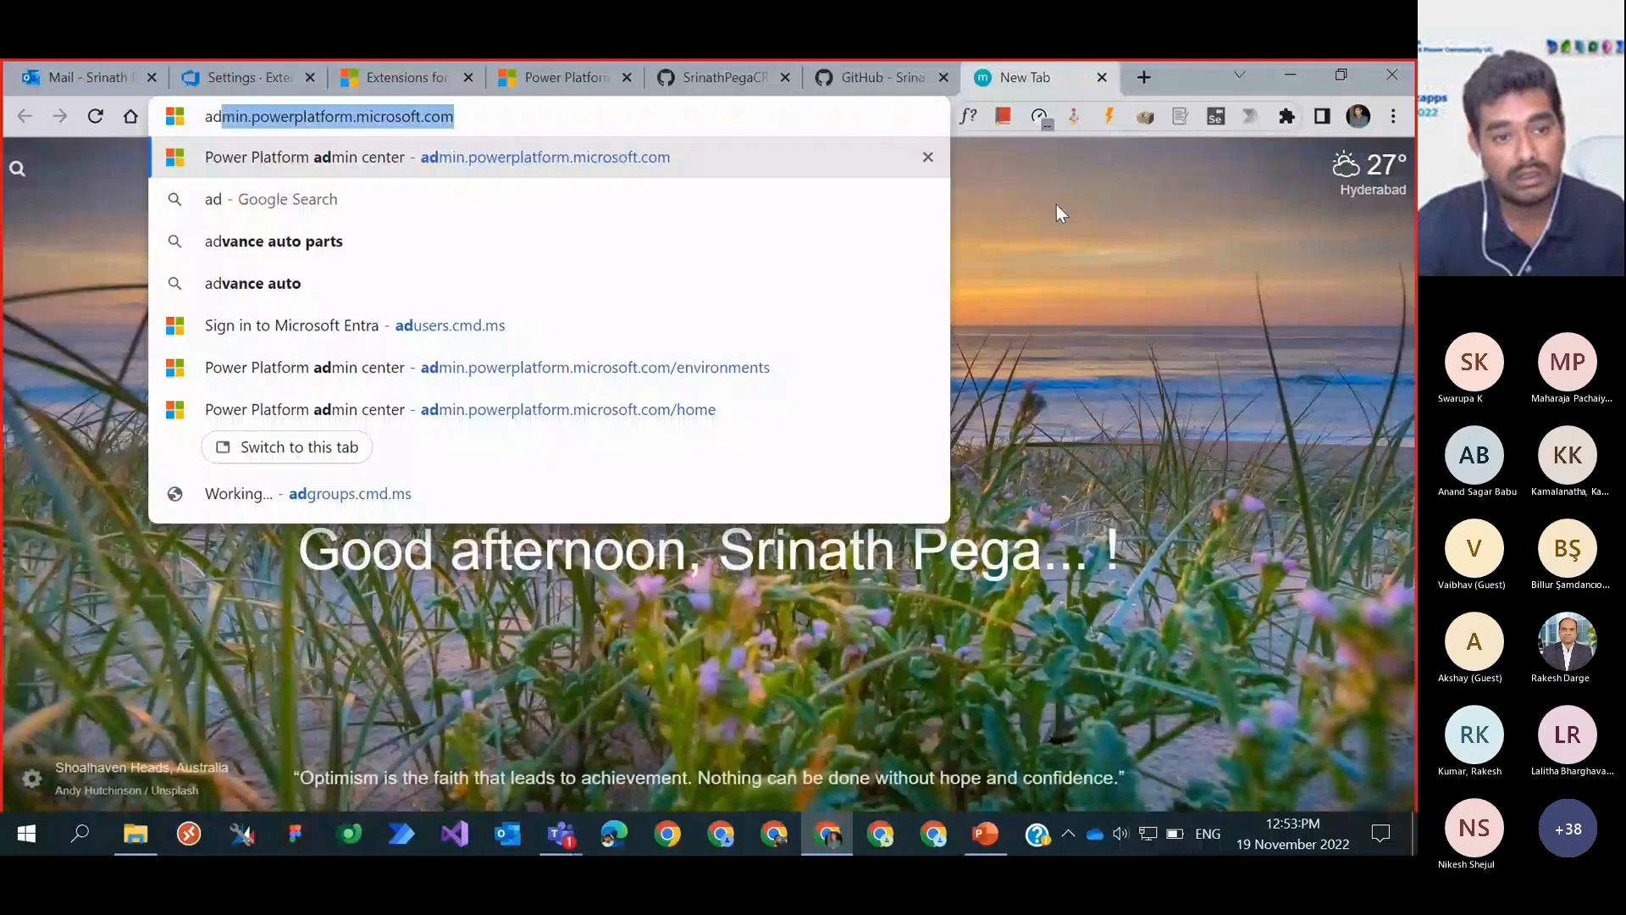
# Step: Open the SPEGATechnology organization's project list in Azure DevOps at dev.azure.com
pyautogui.press('BackSpace')
pyautogui.press('BackSpace')
pyautogui.press('BackSpace')
pyautogui.write('de')
pyautogui.press('Return')
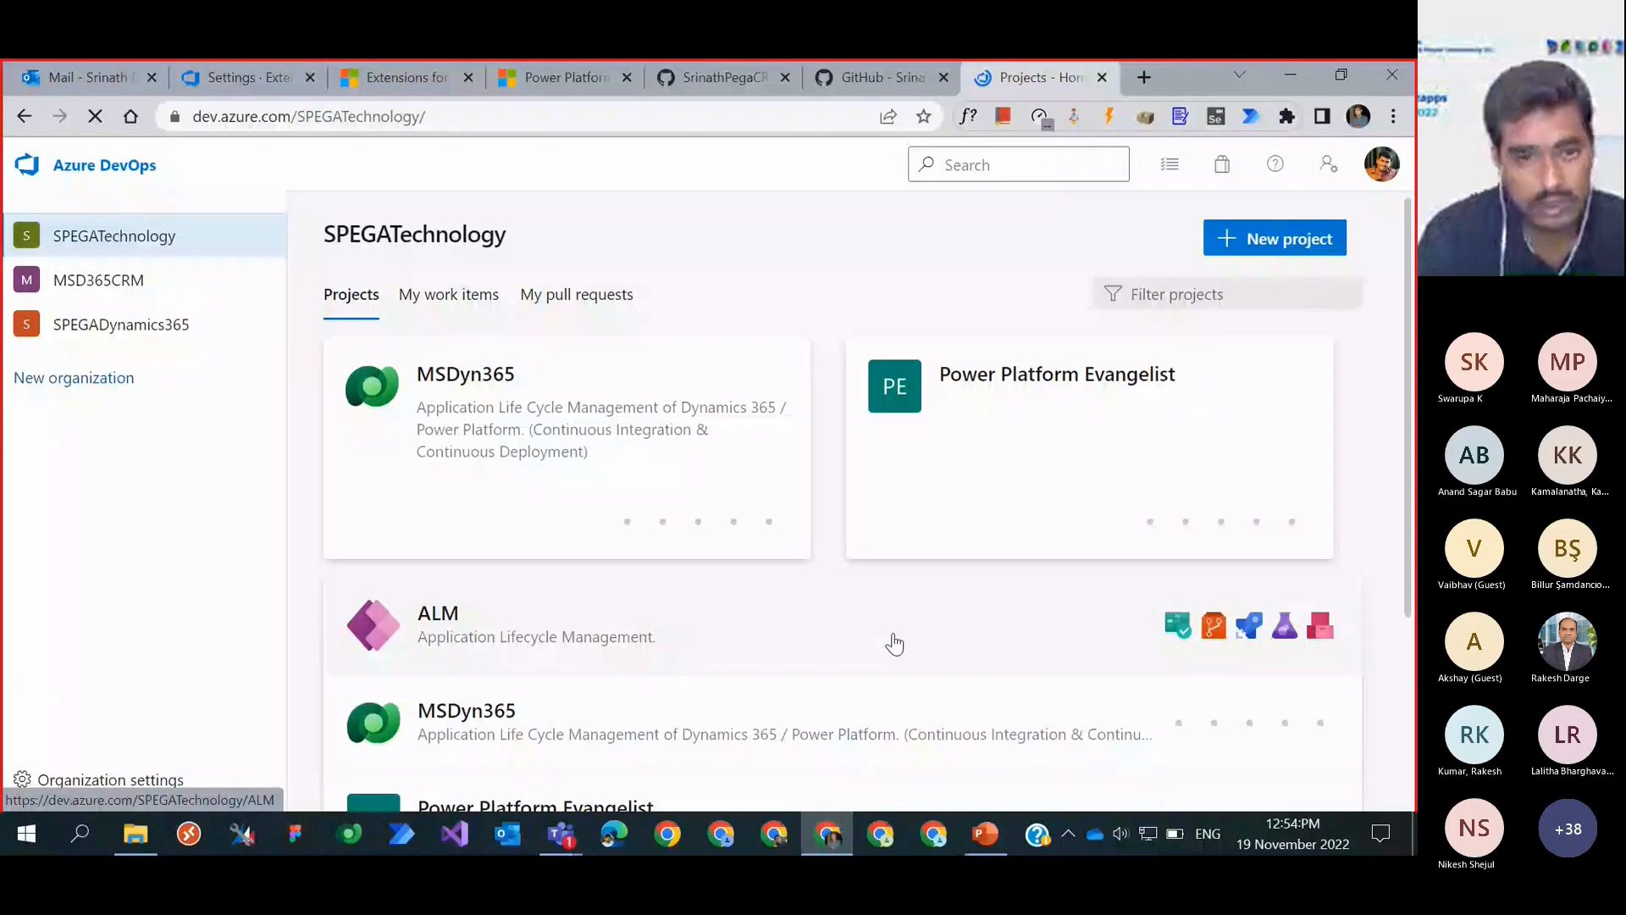
pyautogui.scroll(-3, 894, 645)
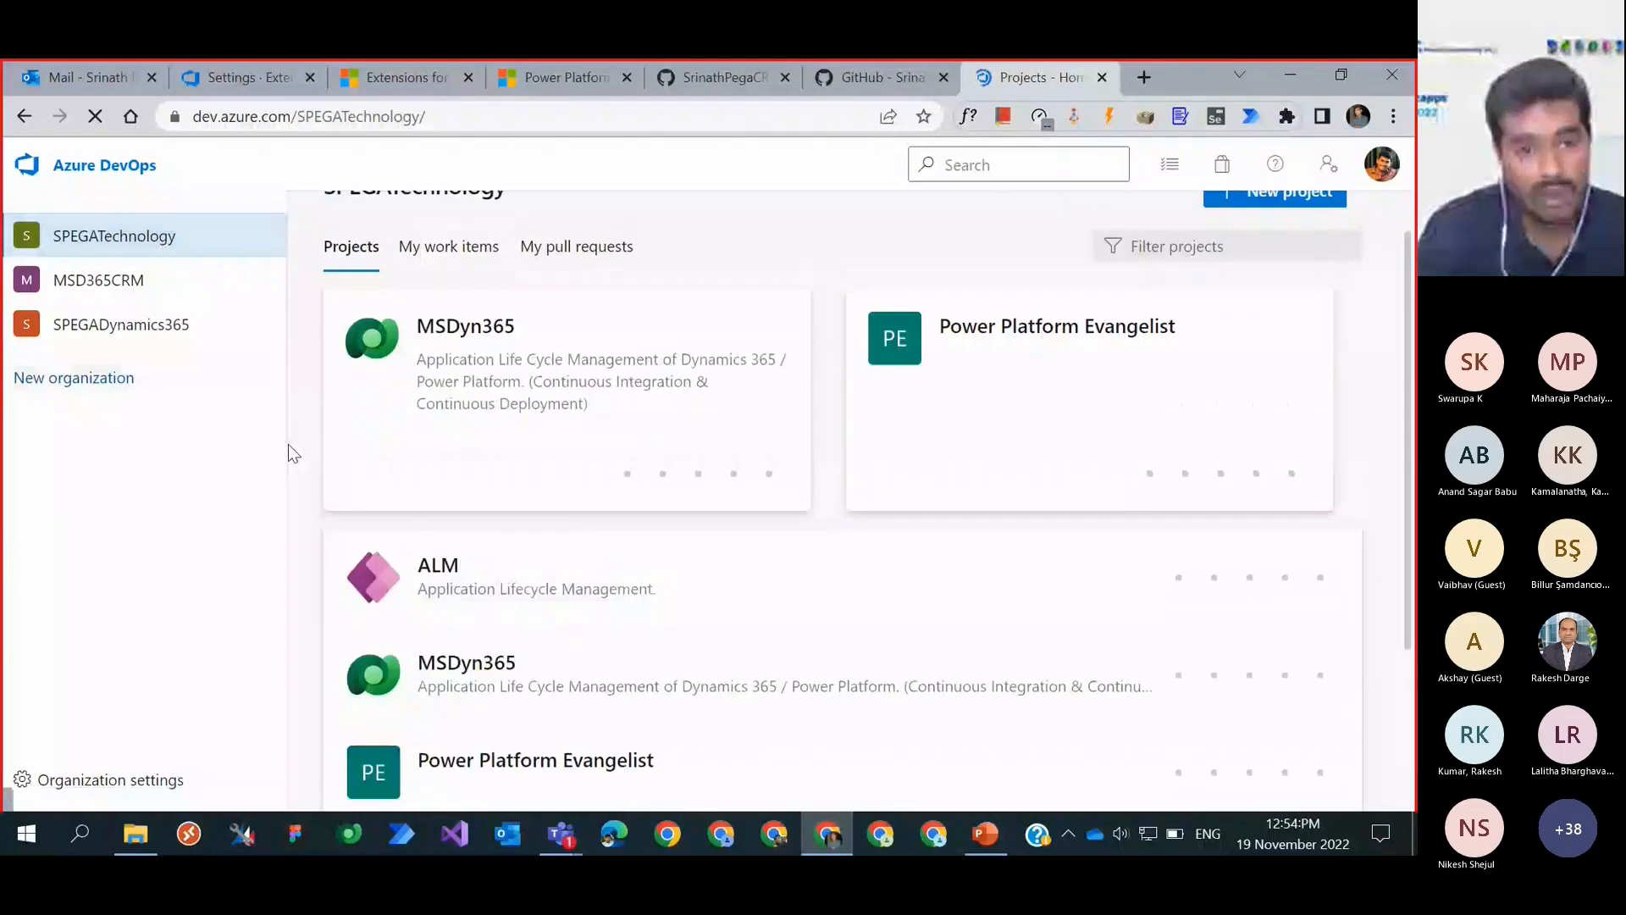
pyautogui.scroll(1, 500, 537)
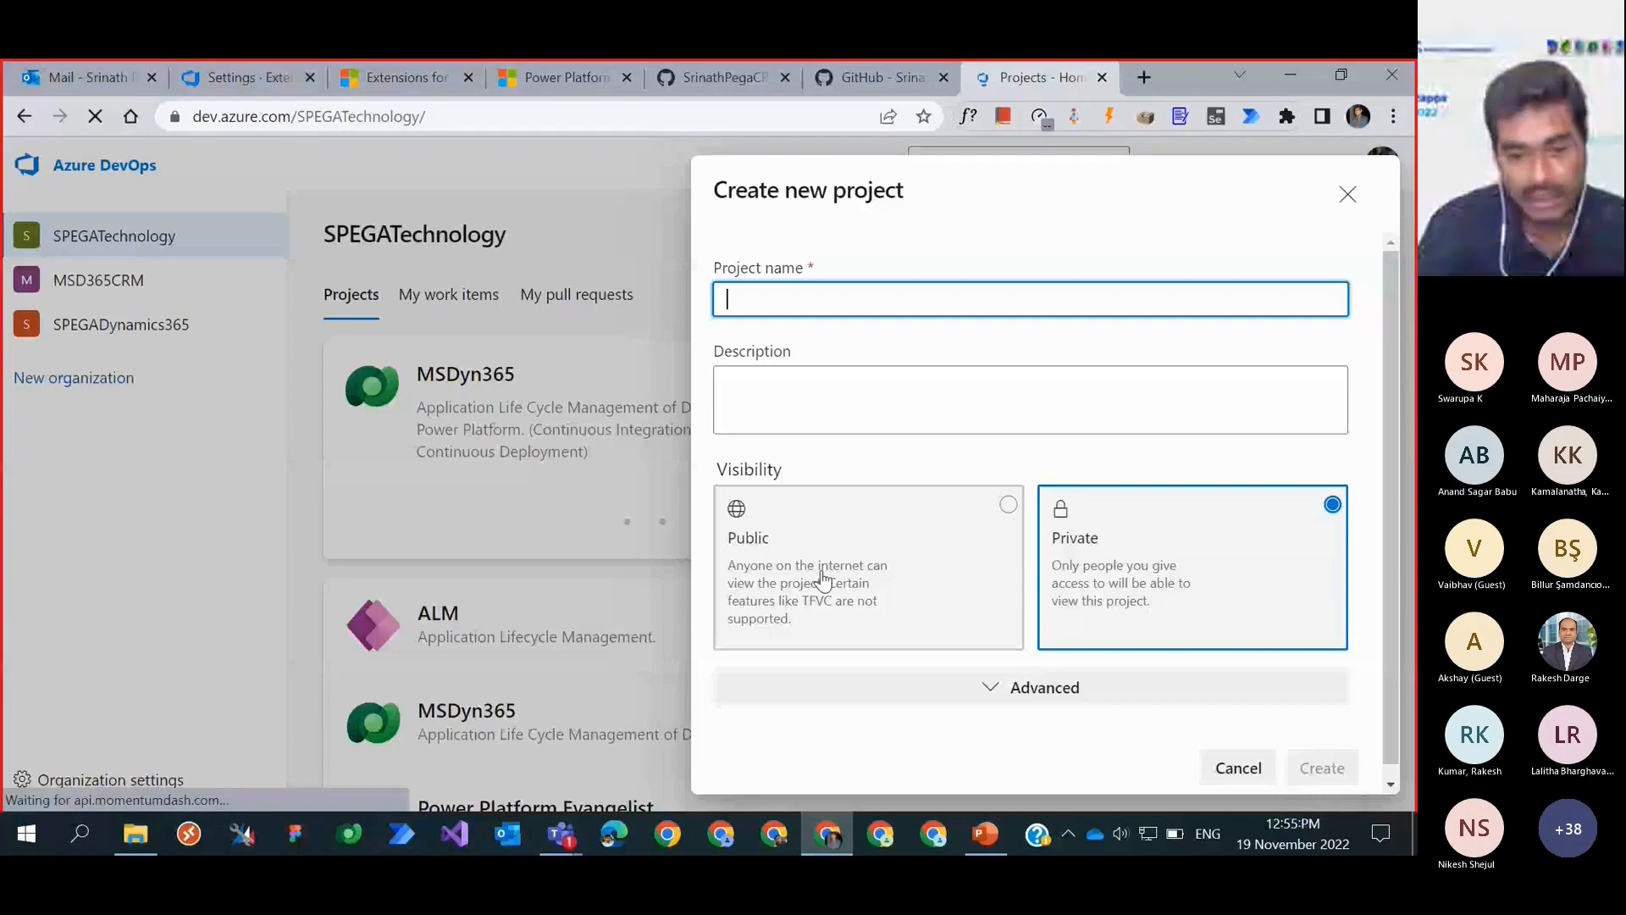
# Step: Expand the new project's advanced options and set the work item process to Scrum
pyautogui.click(949, 690)
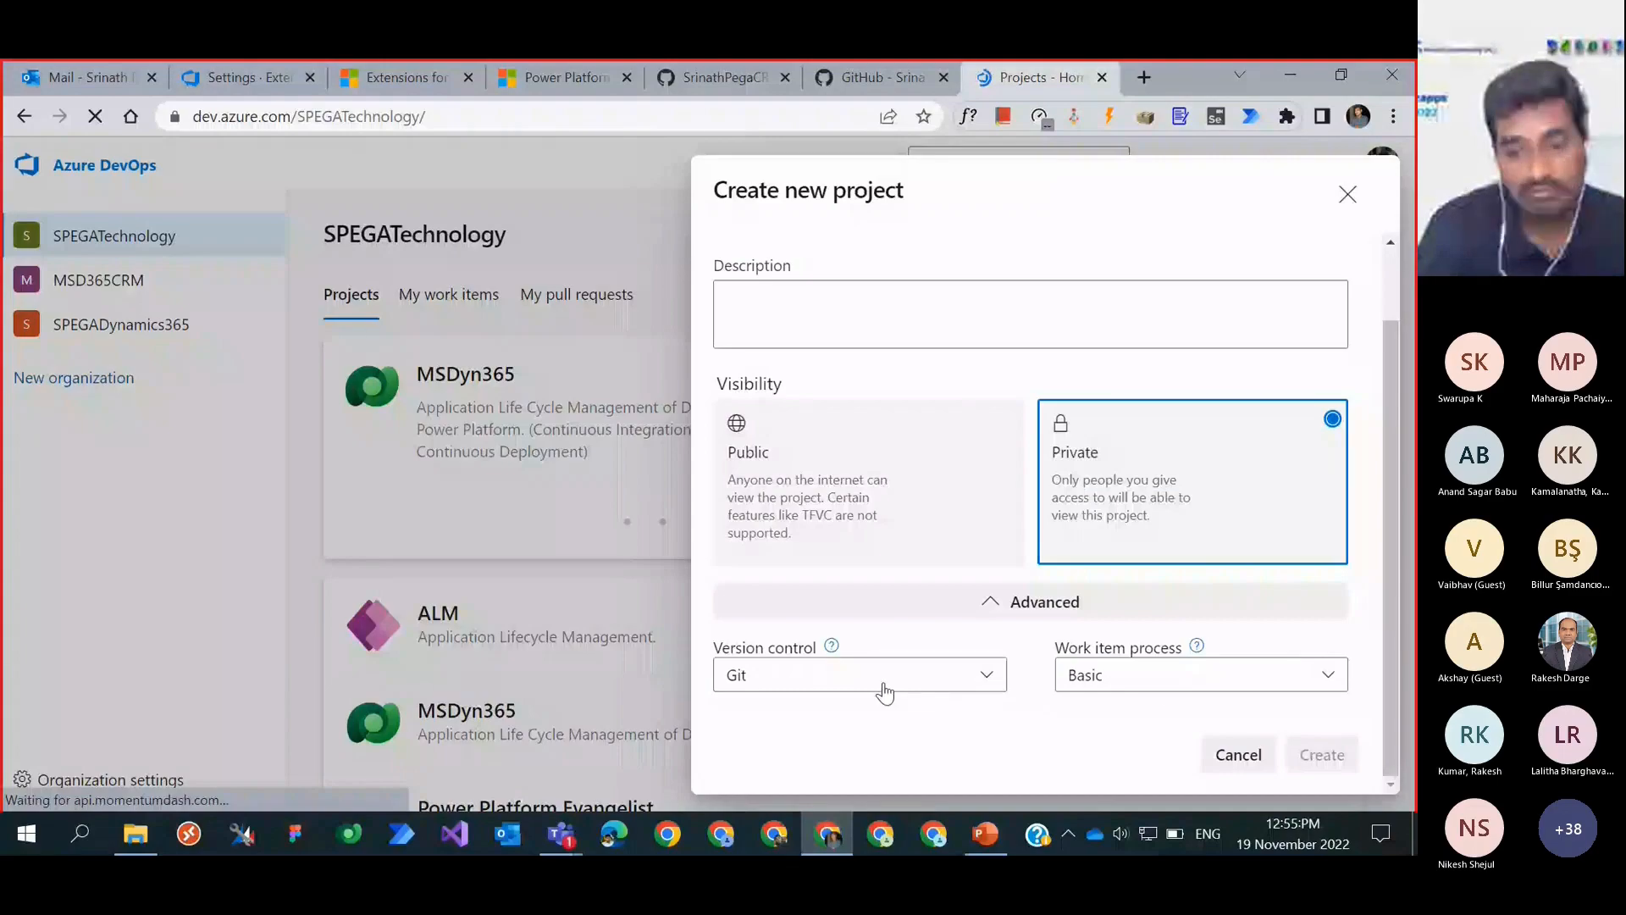
pyautogui.click(1169, 675)
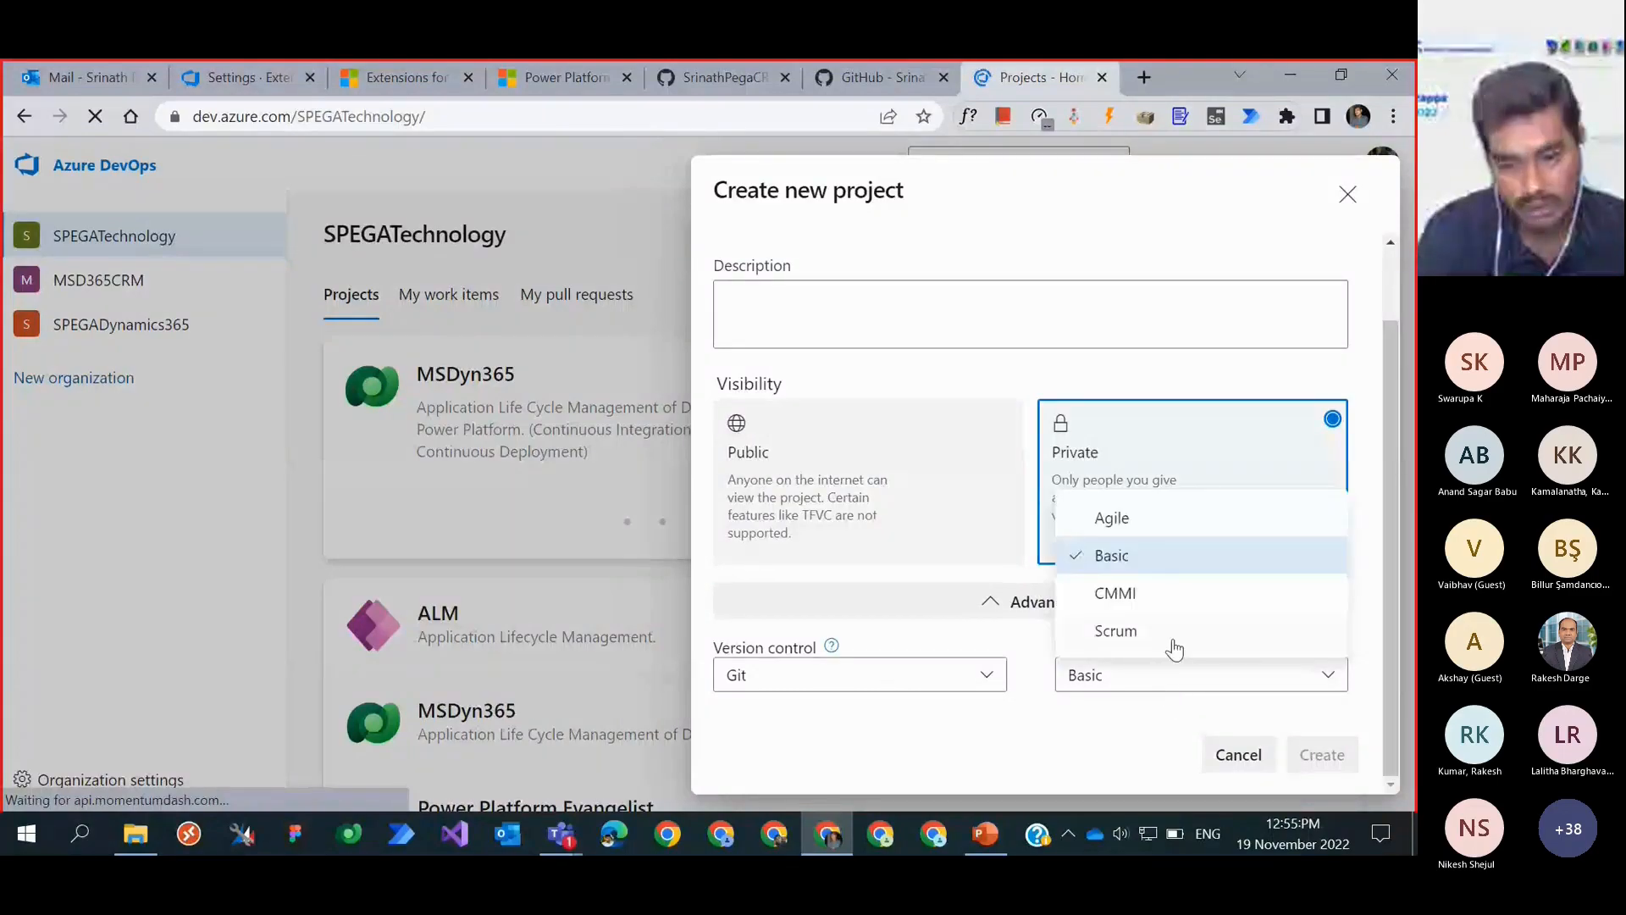
pyautogui.click(1175, 648)
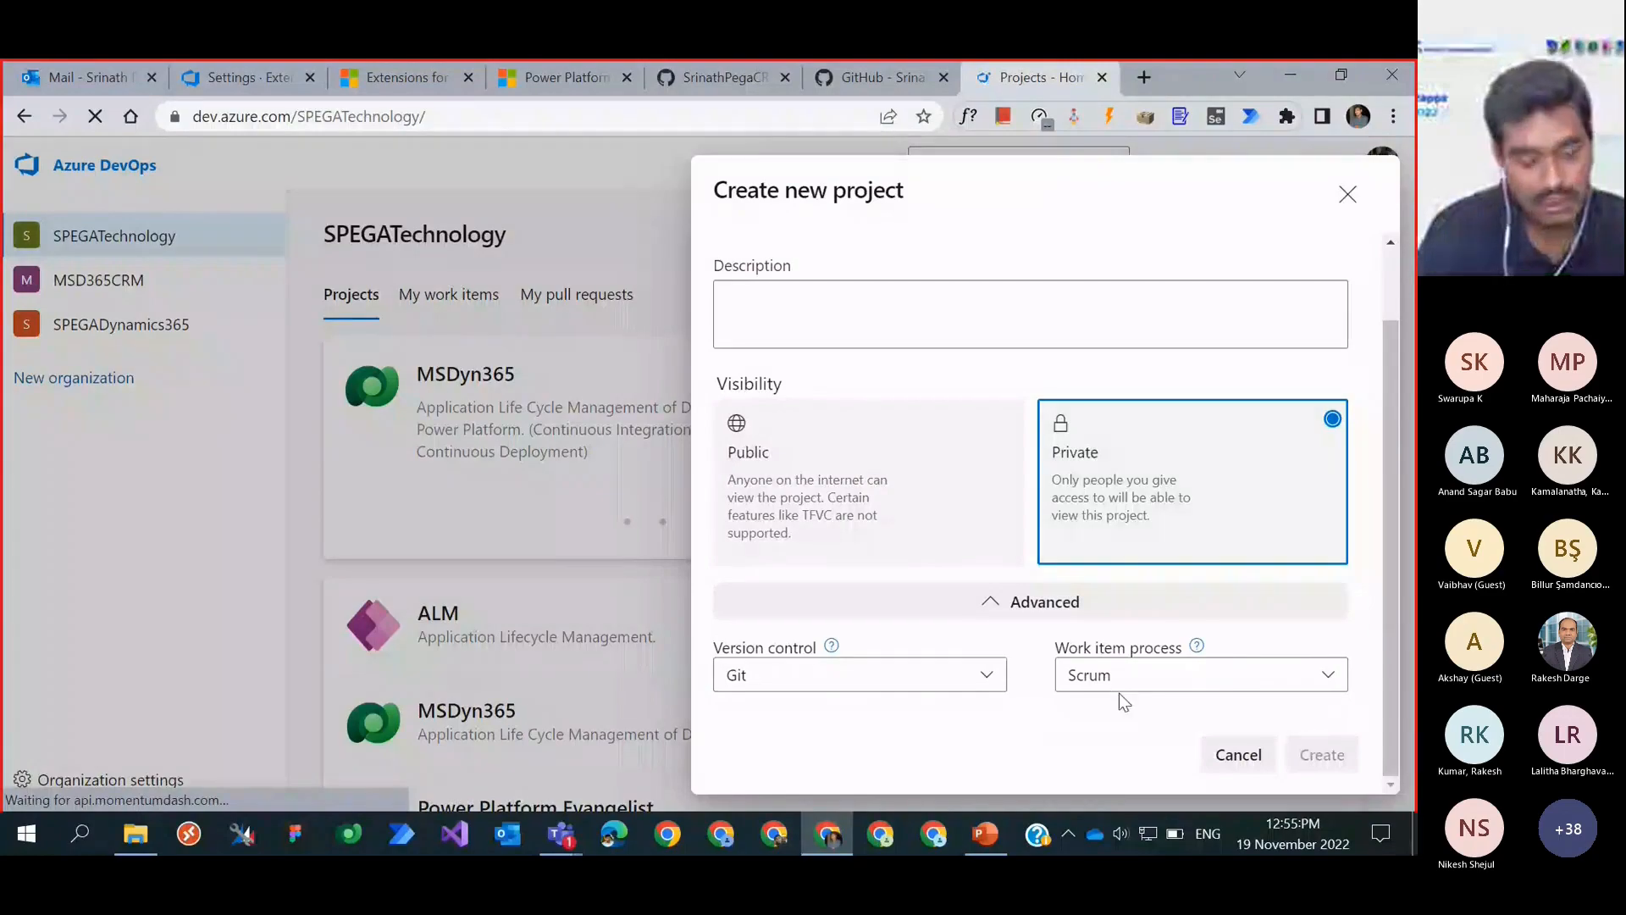
pyautogui.scroll(1, 1120, 693)
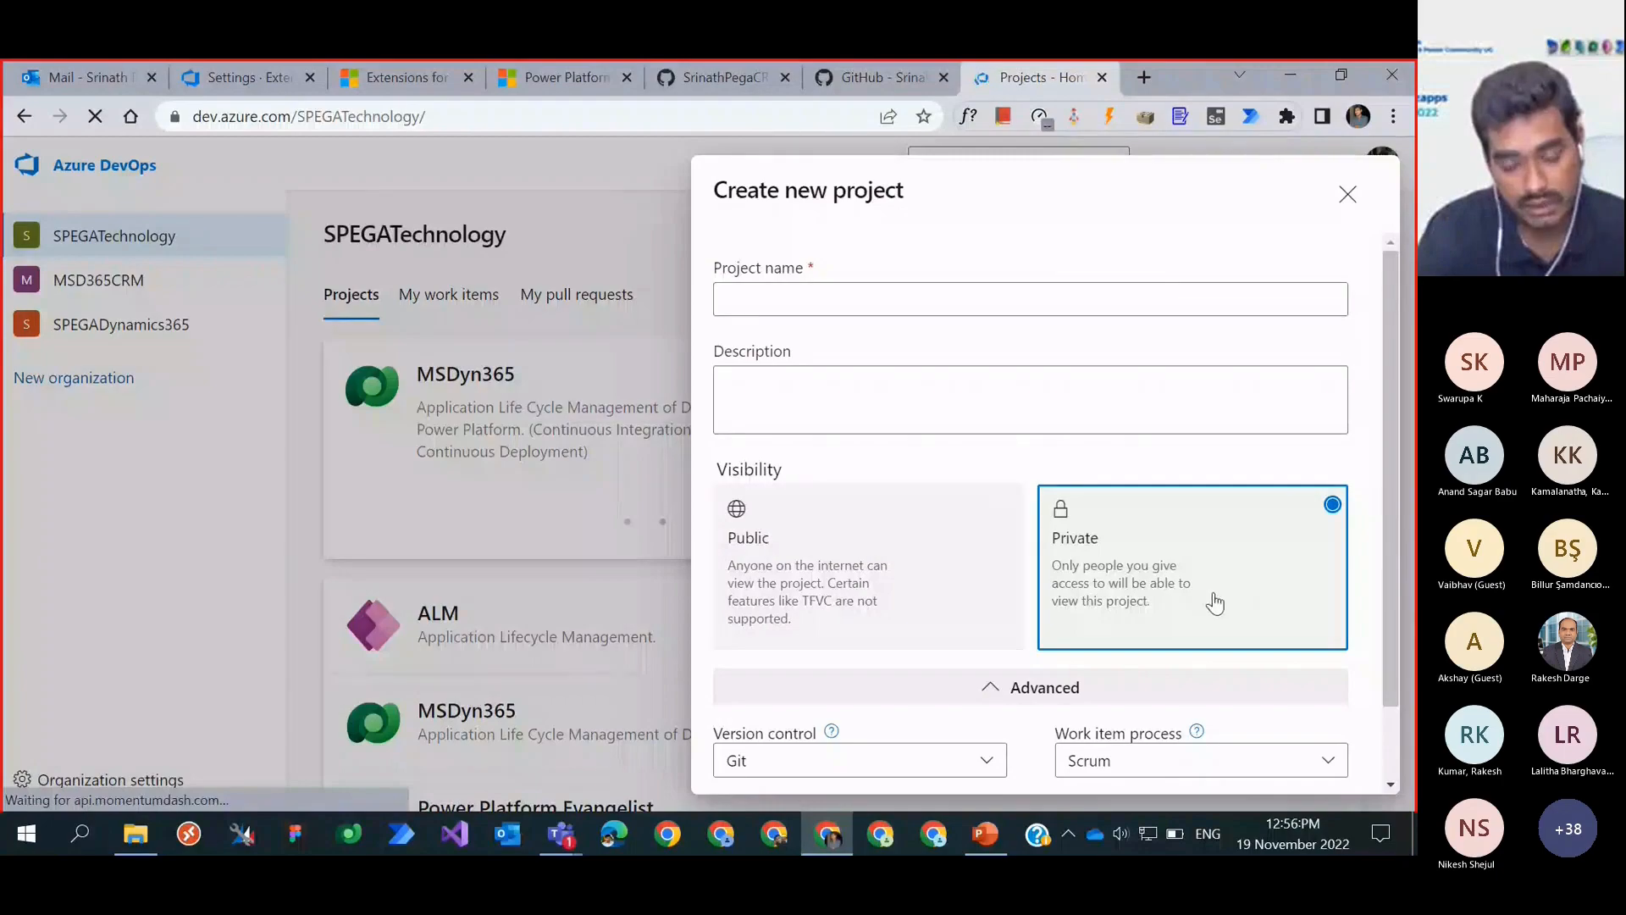
# Step: Name the new project "Bootcamp 2022" and create it
pyautogui.click(883, 297)
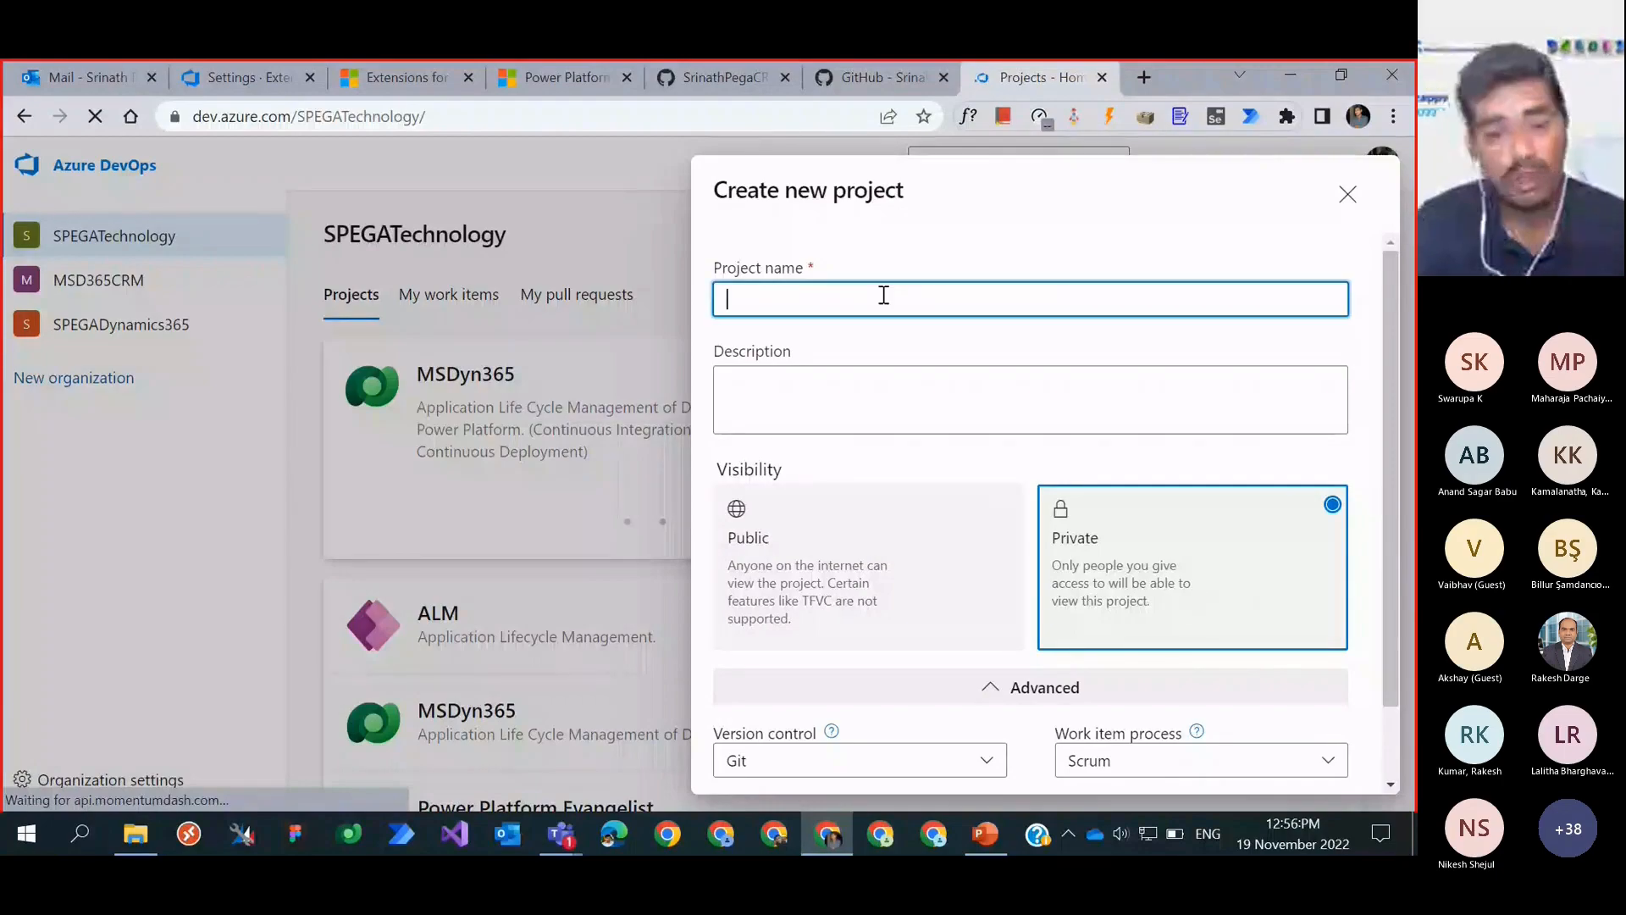
pyautogui.write('B')
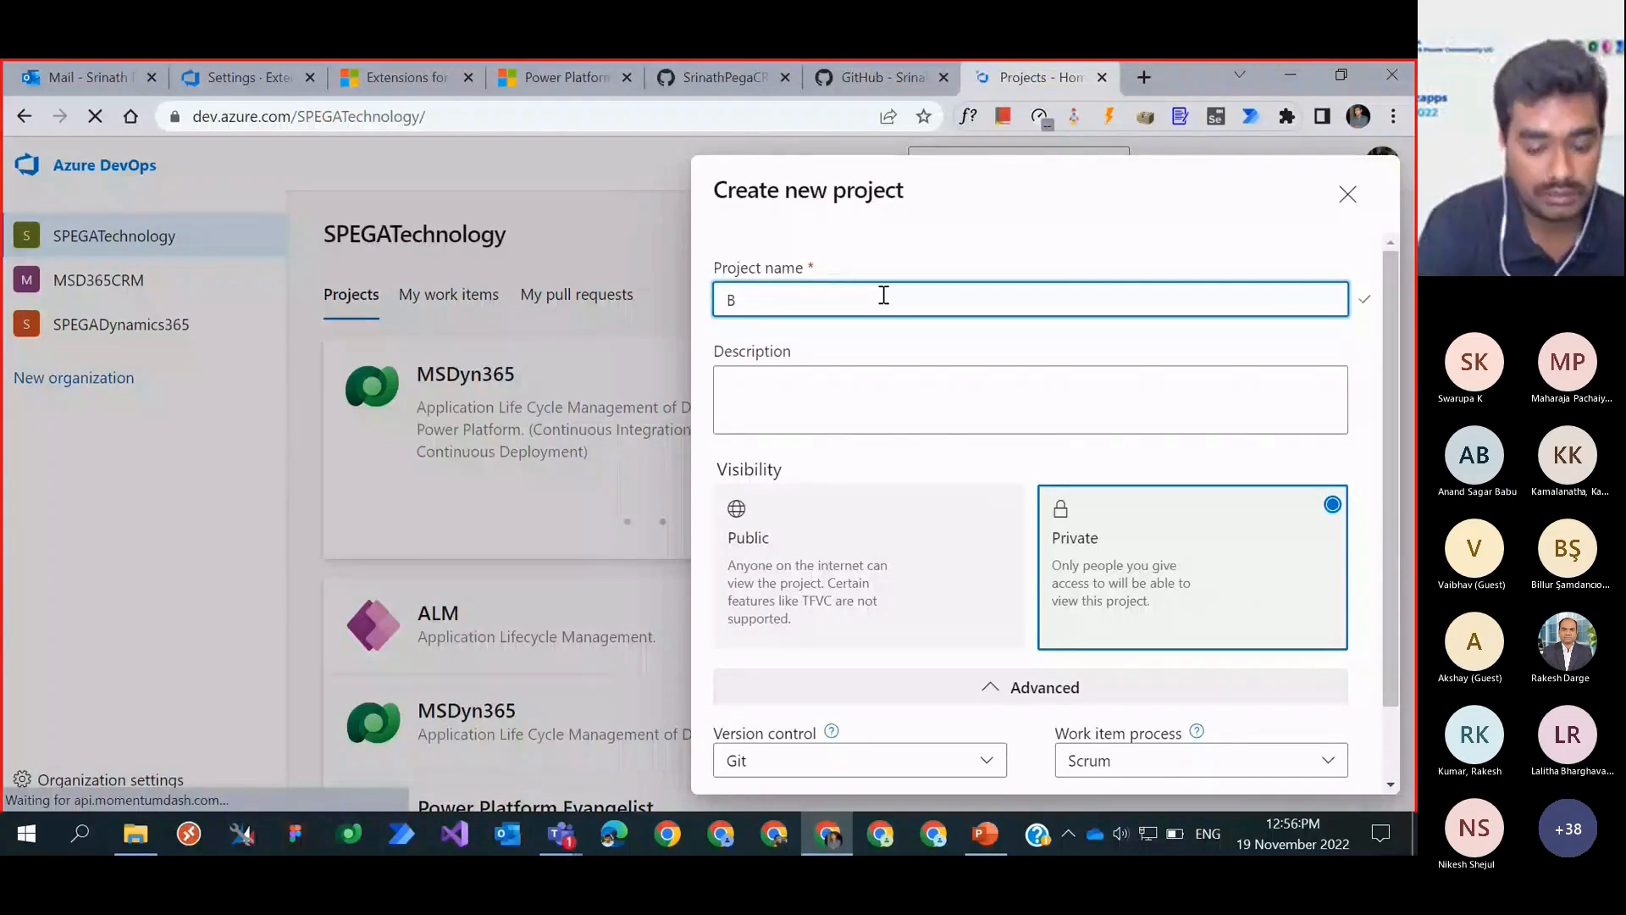
pyautogui.write('ootca')
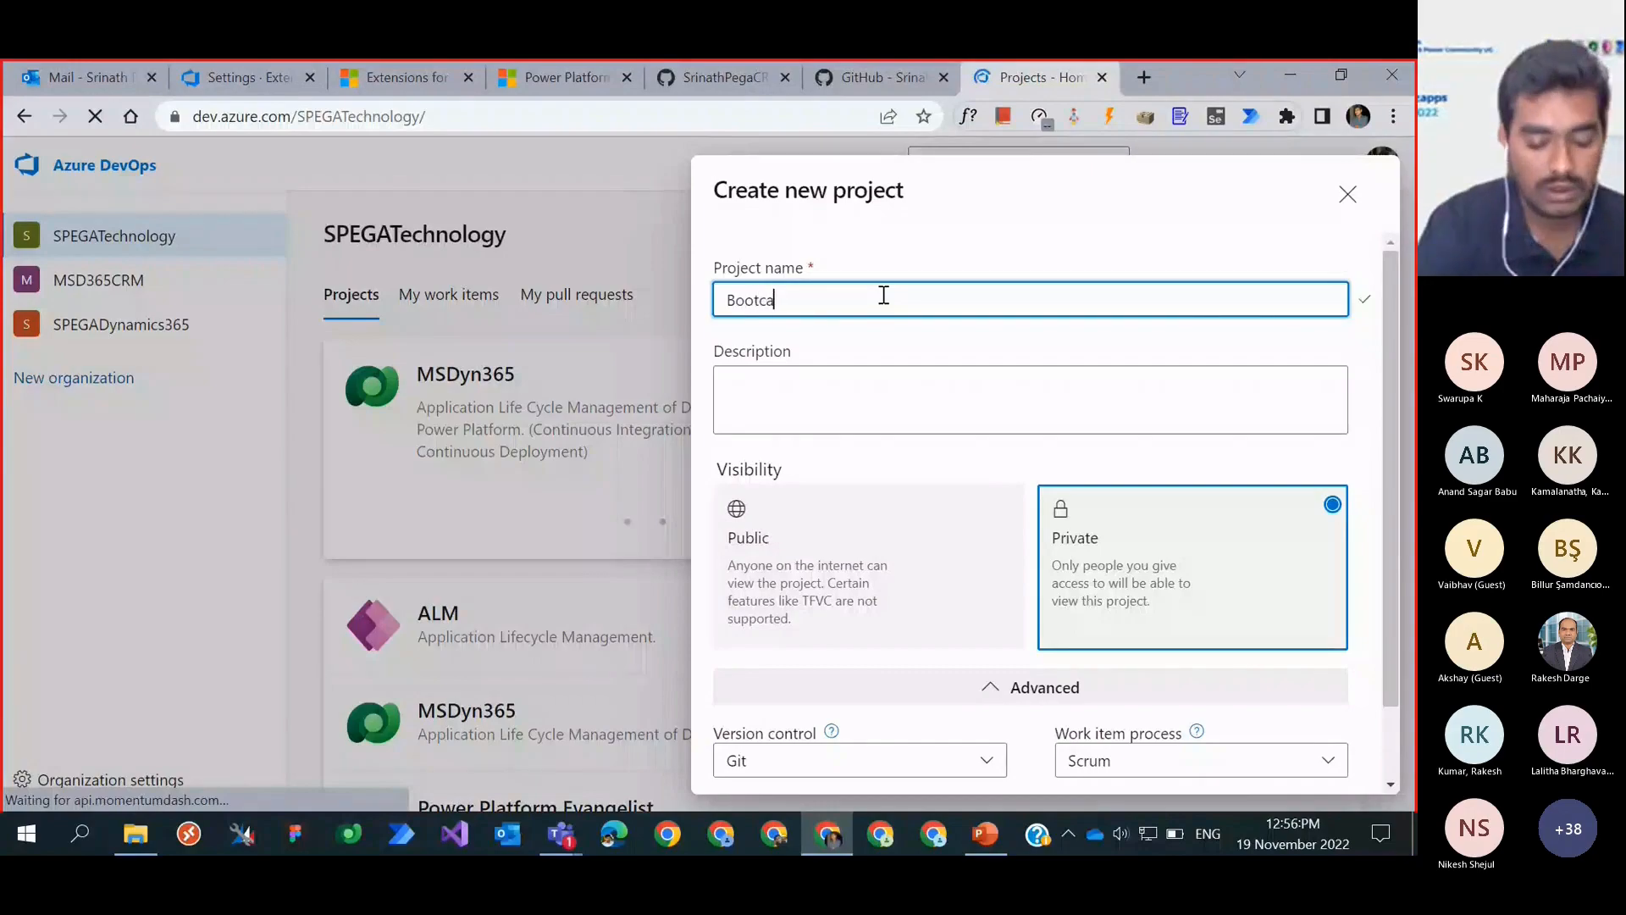
pyautogui.write('mp')
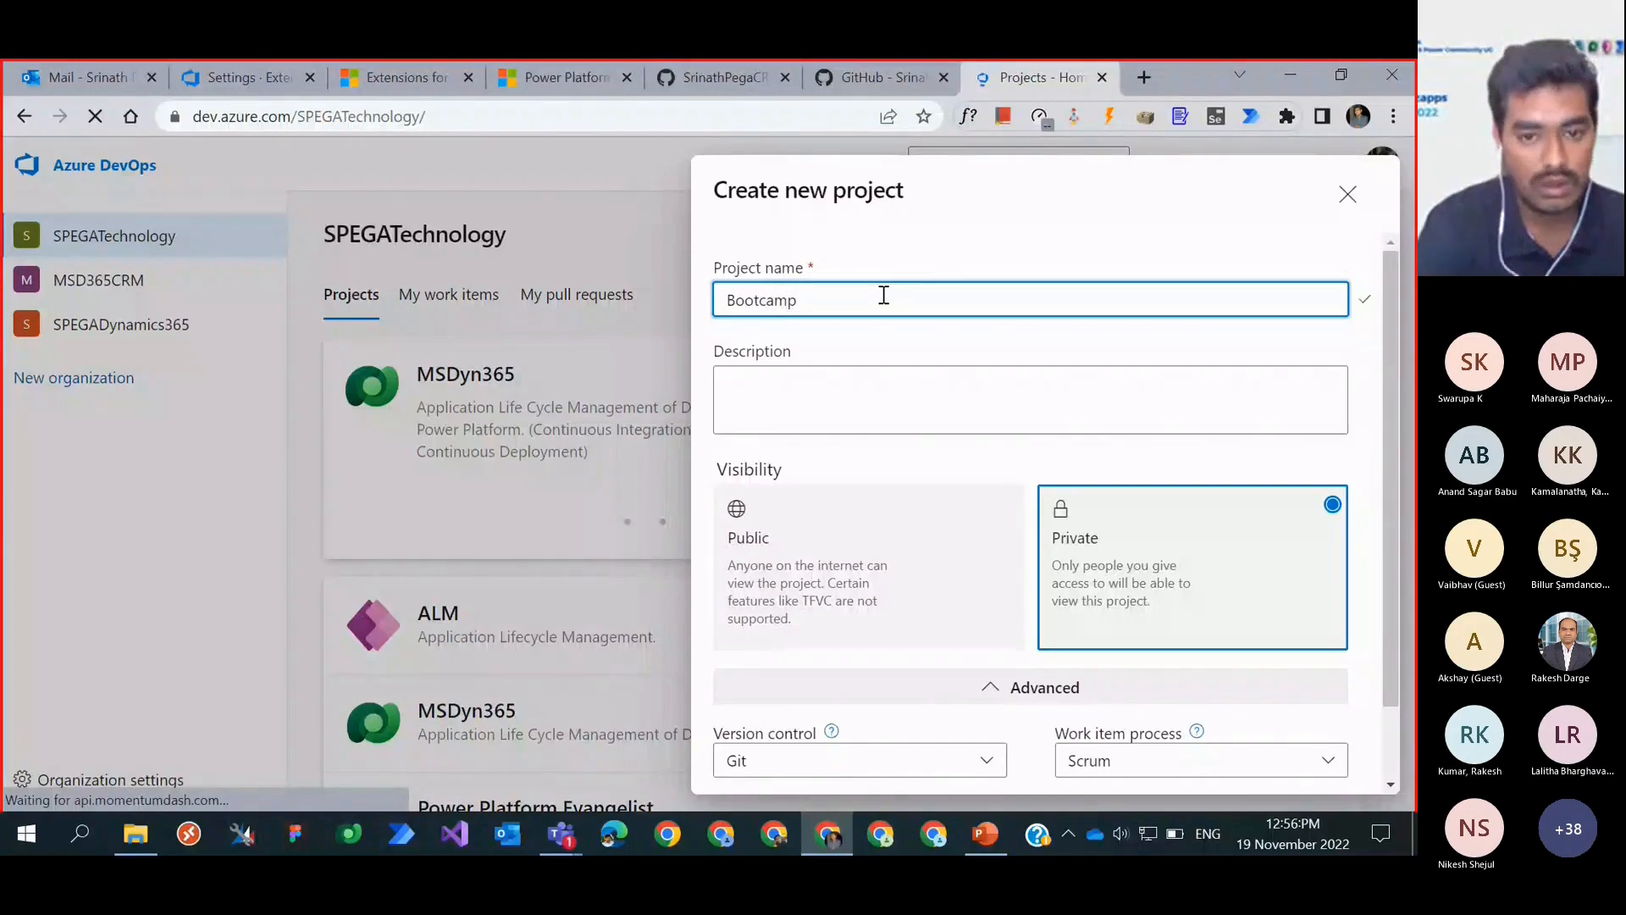
pyautogui.write(' 2')
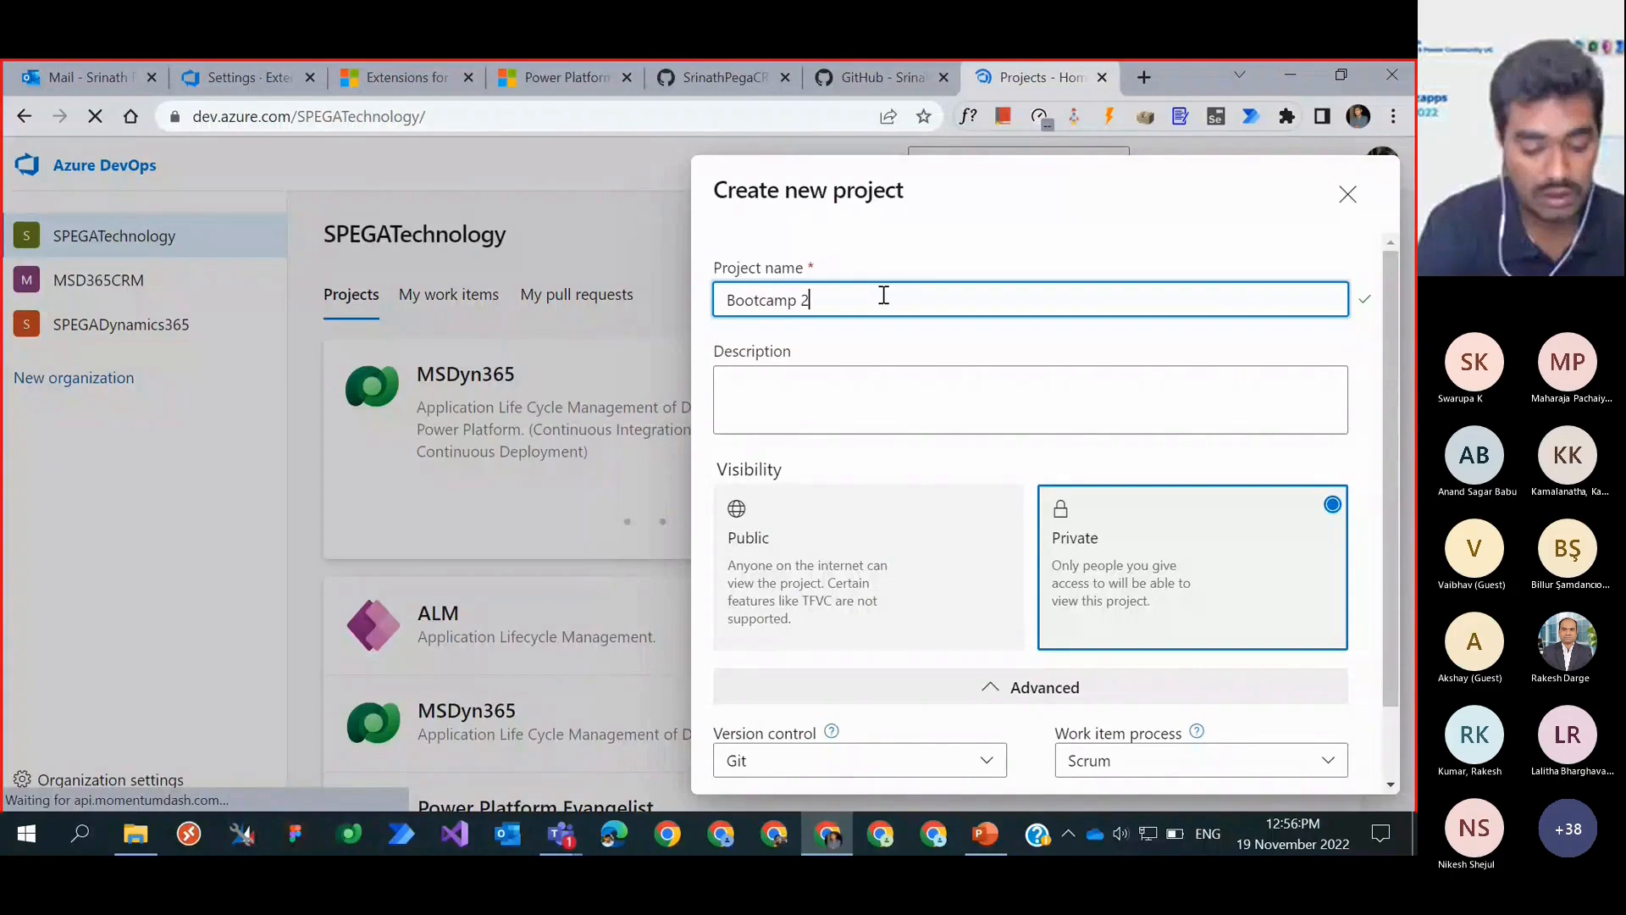
pyautogui.write('.')
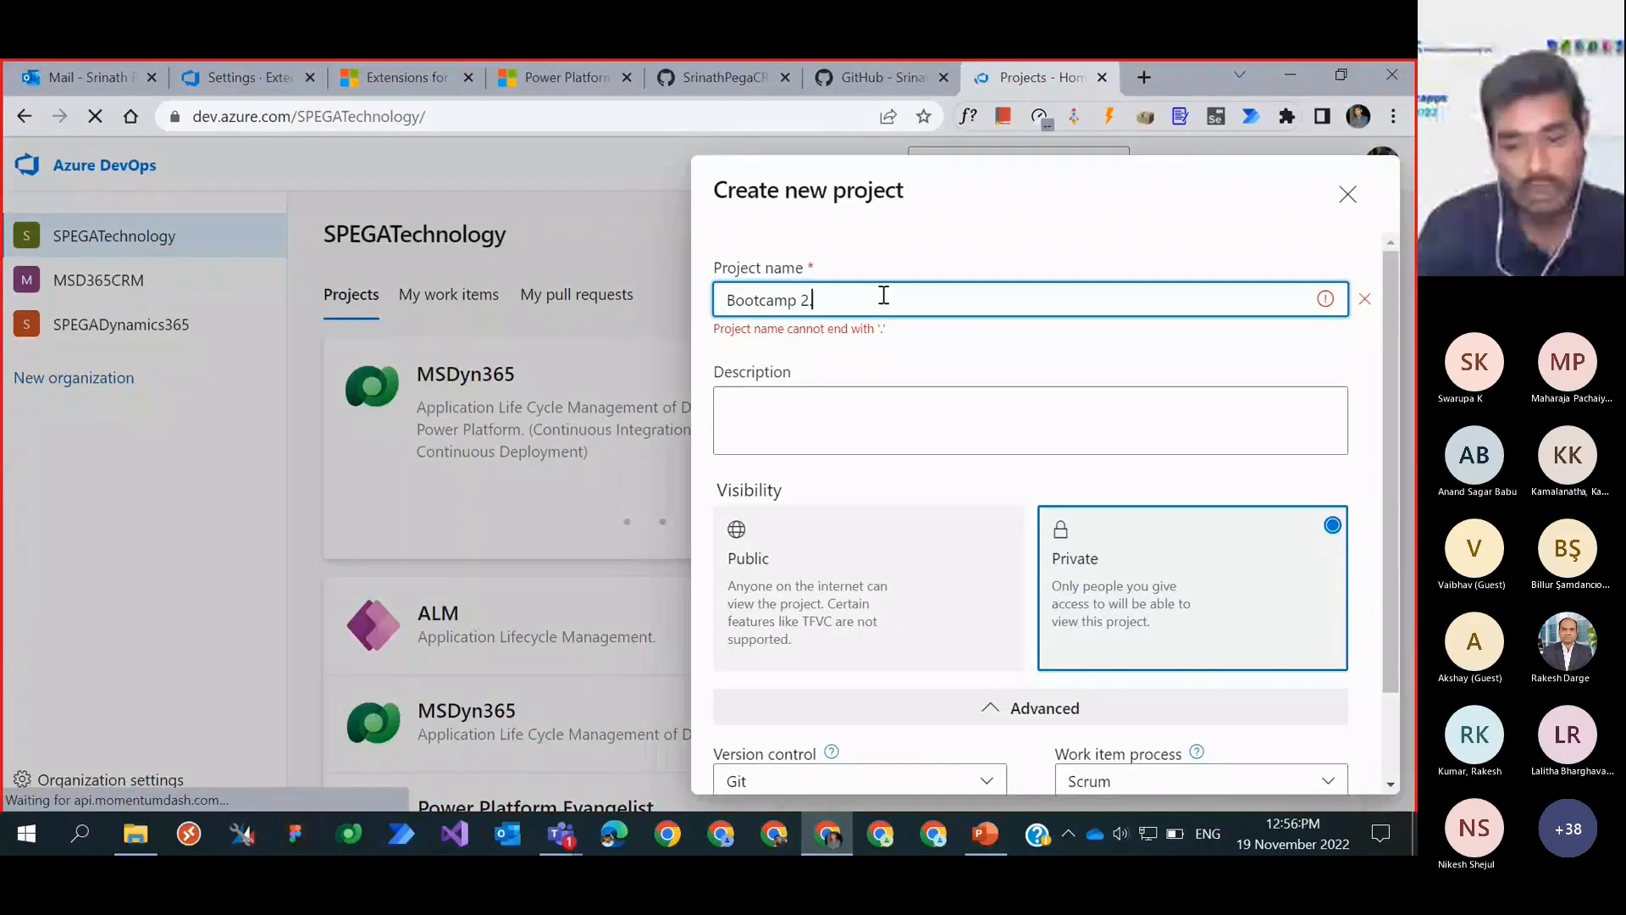
pyautogui.press('BackSpace')
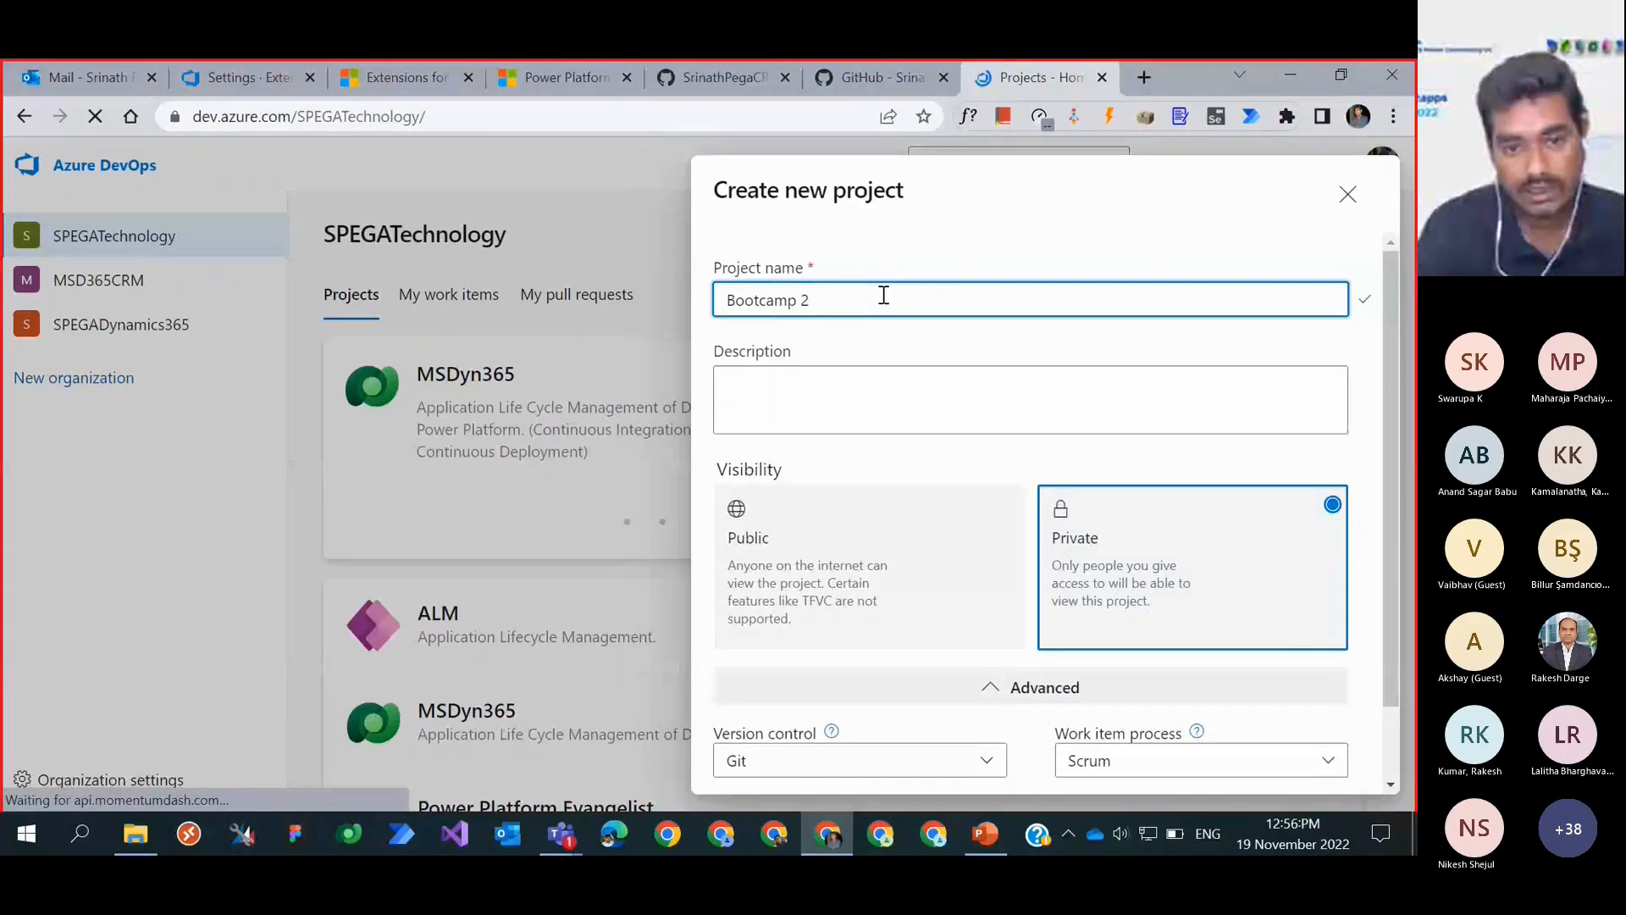
pyautogui.write('022')
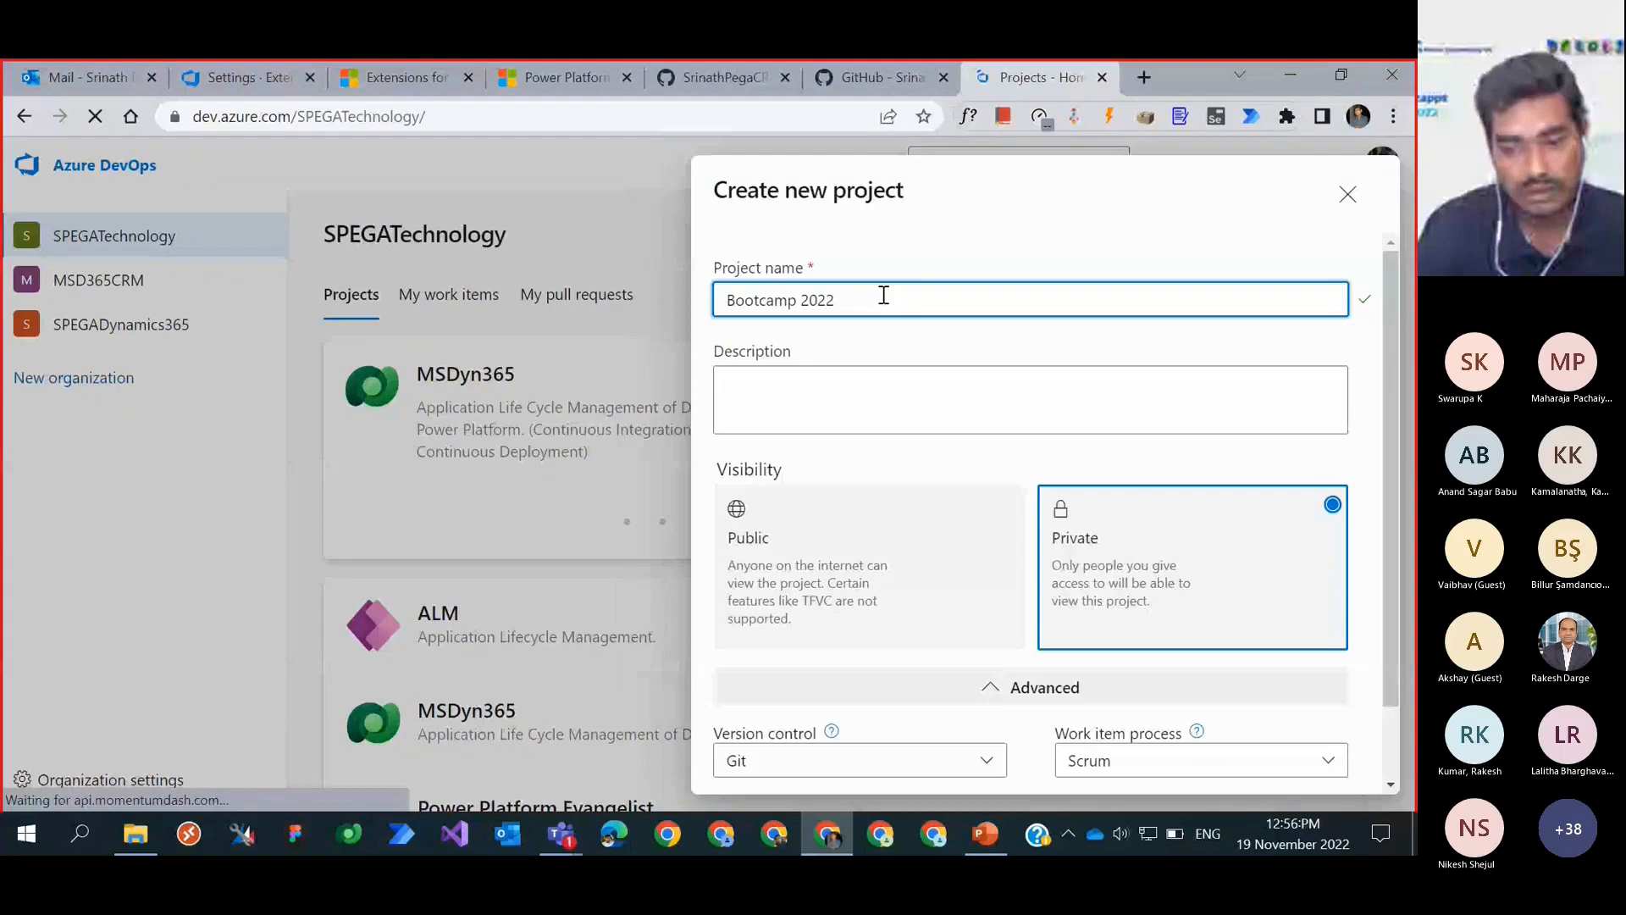
pyautogui.click(970, 459)
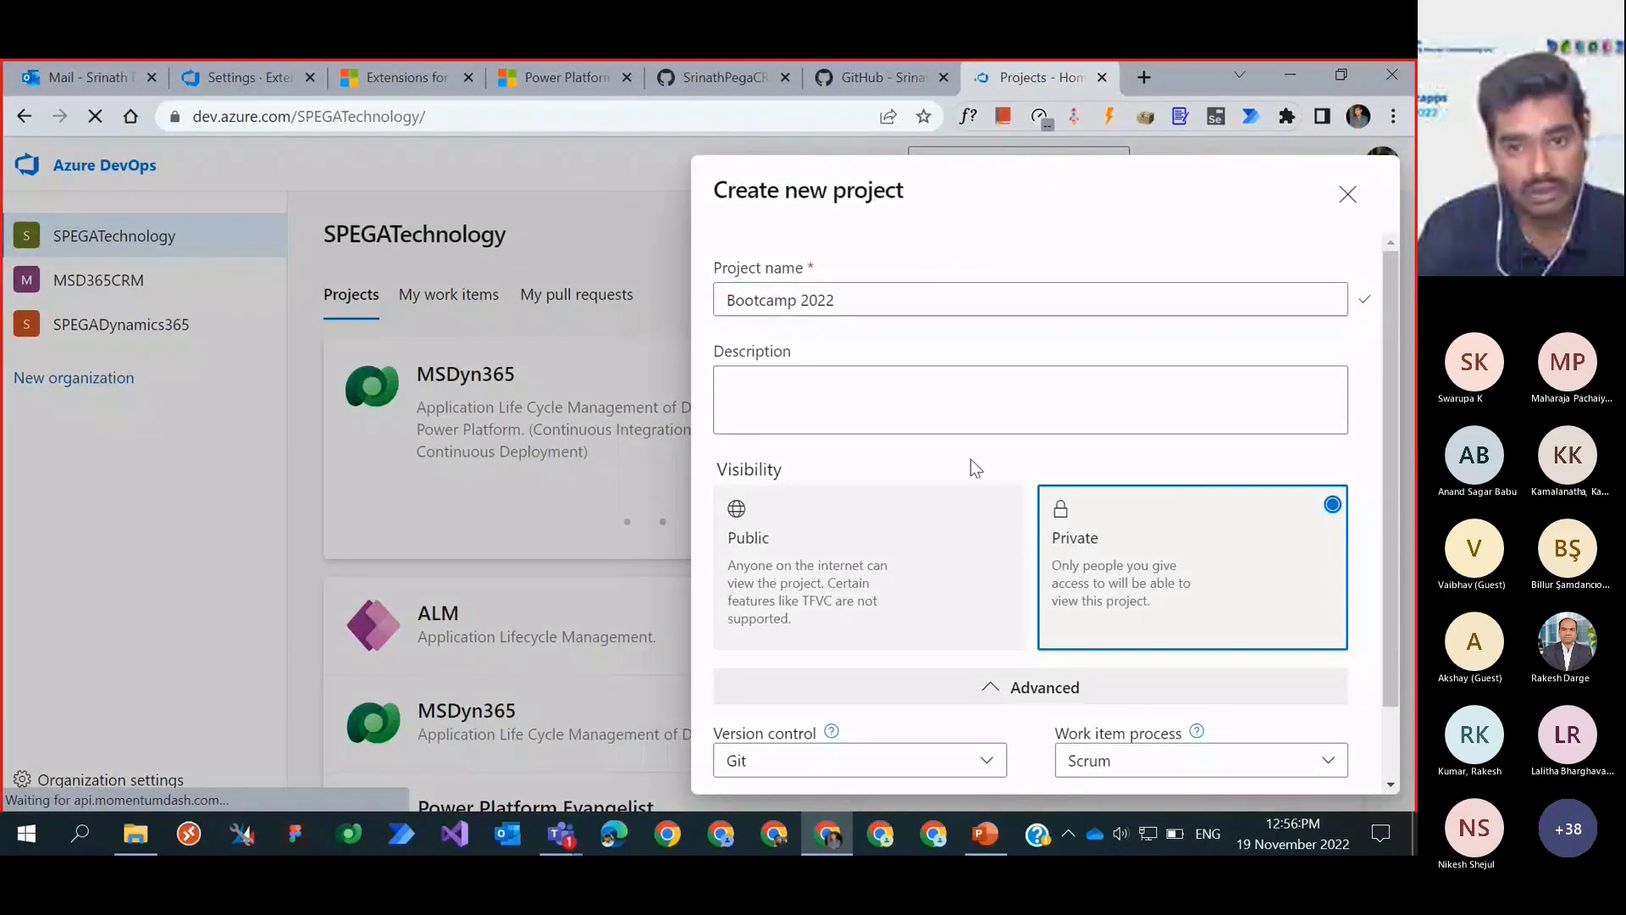
pyautogui.scroll(-1, 971, 459)
pyautogui.click(1327, 756)
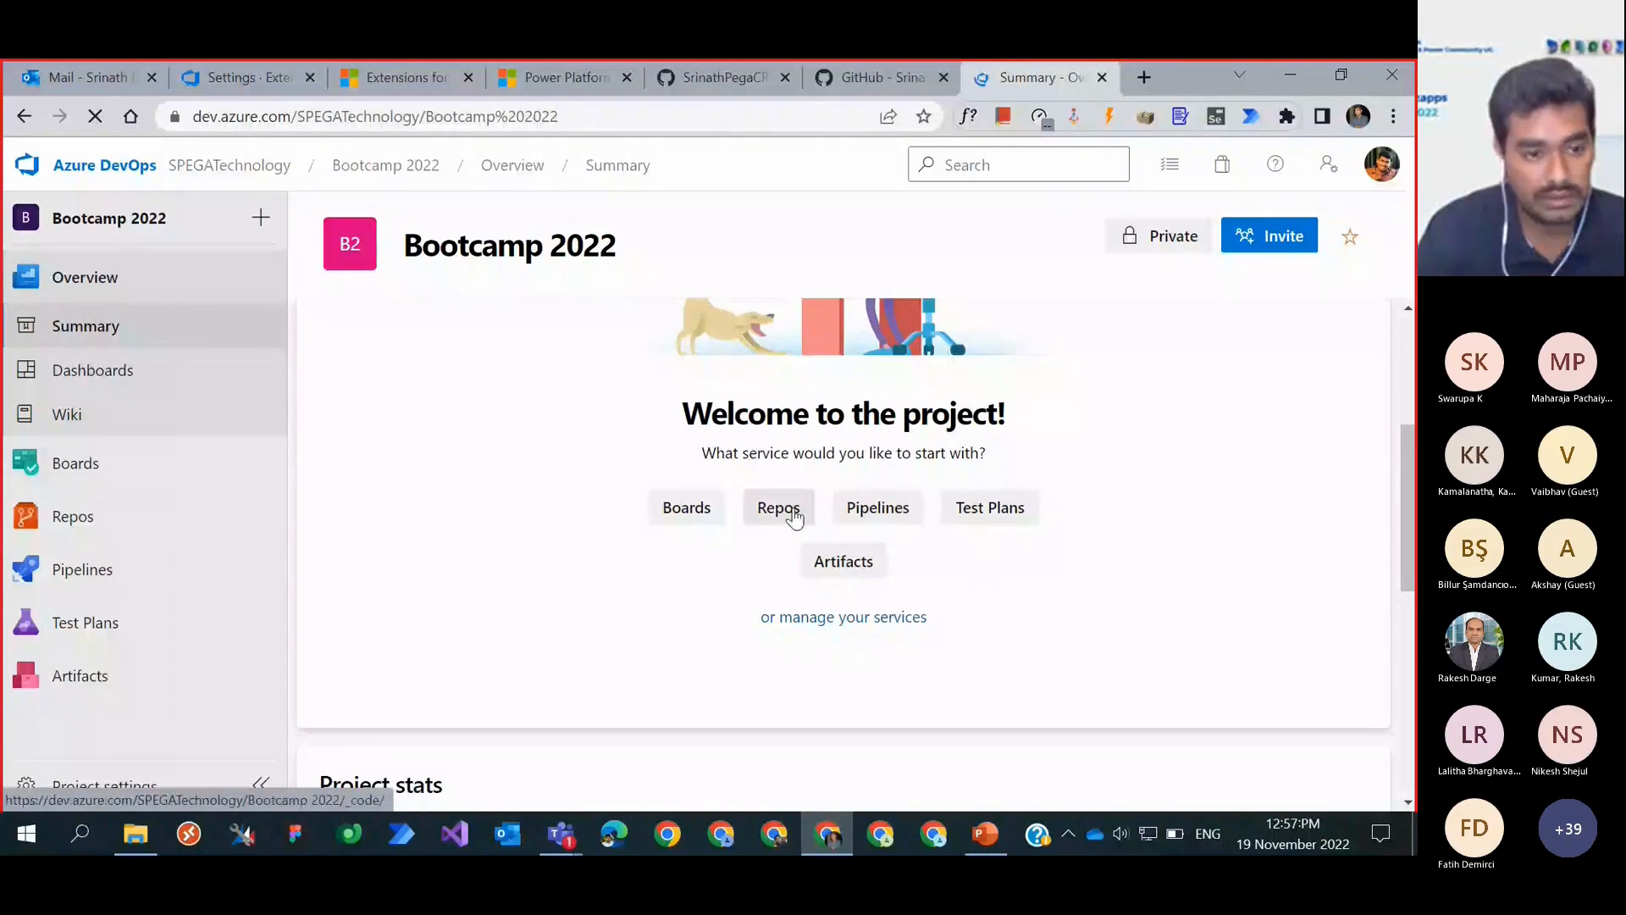
# Step: Open the Bootcamp 2022 repository's files and initialize the main branch with a README
pyautogui.moveTo(73, 521)
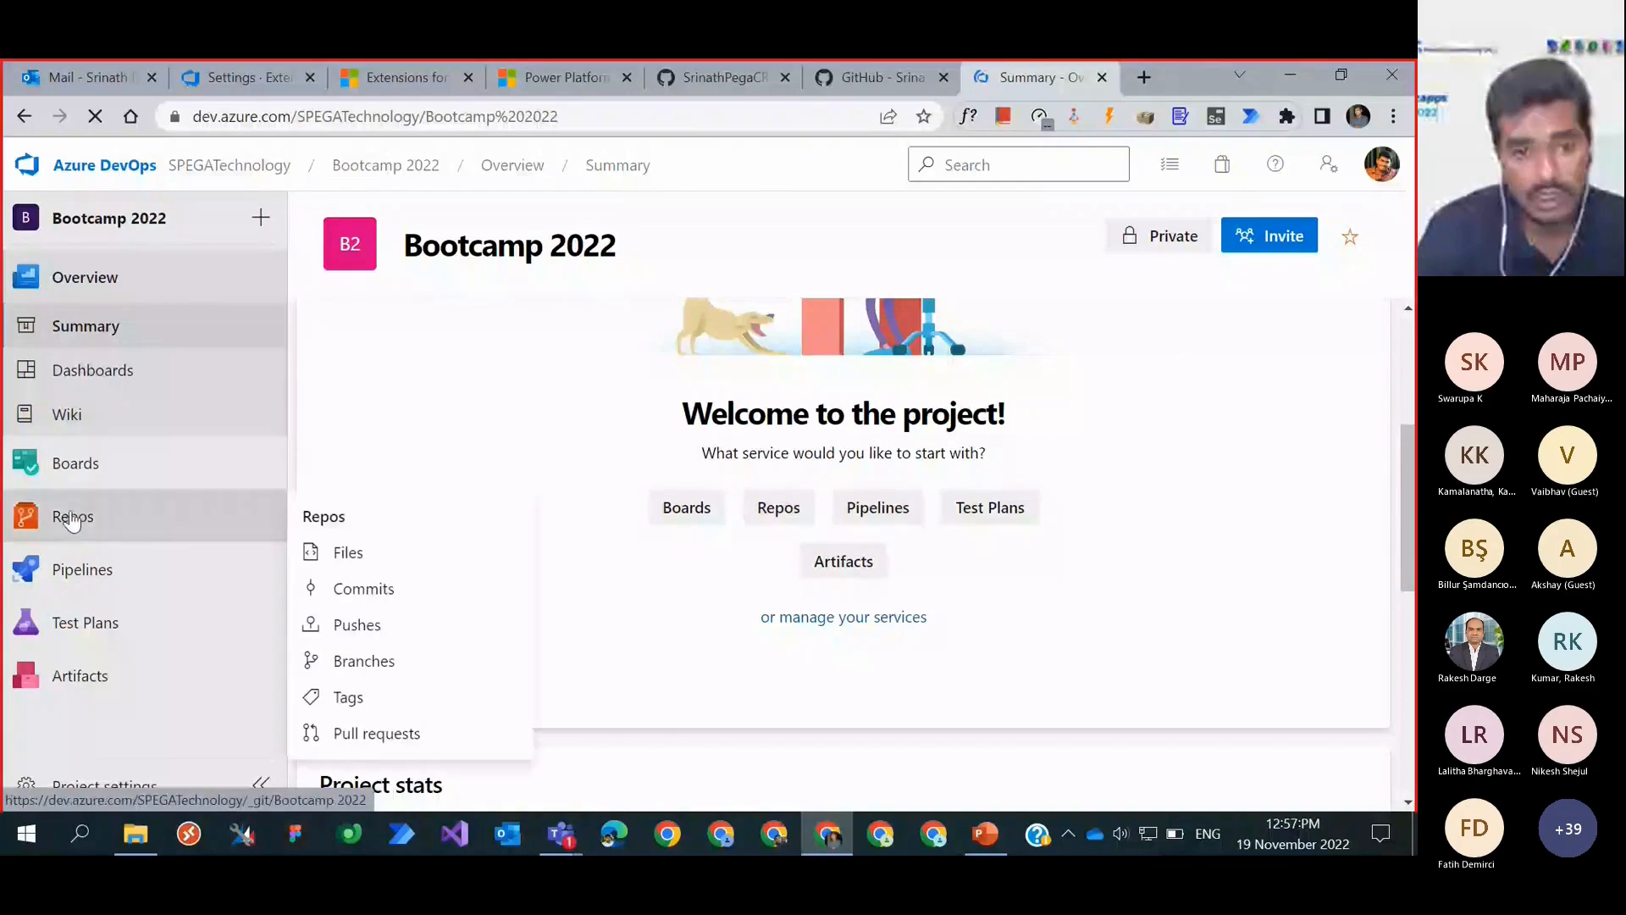
pyautogui.click(73, 519)
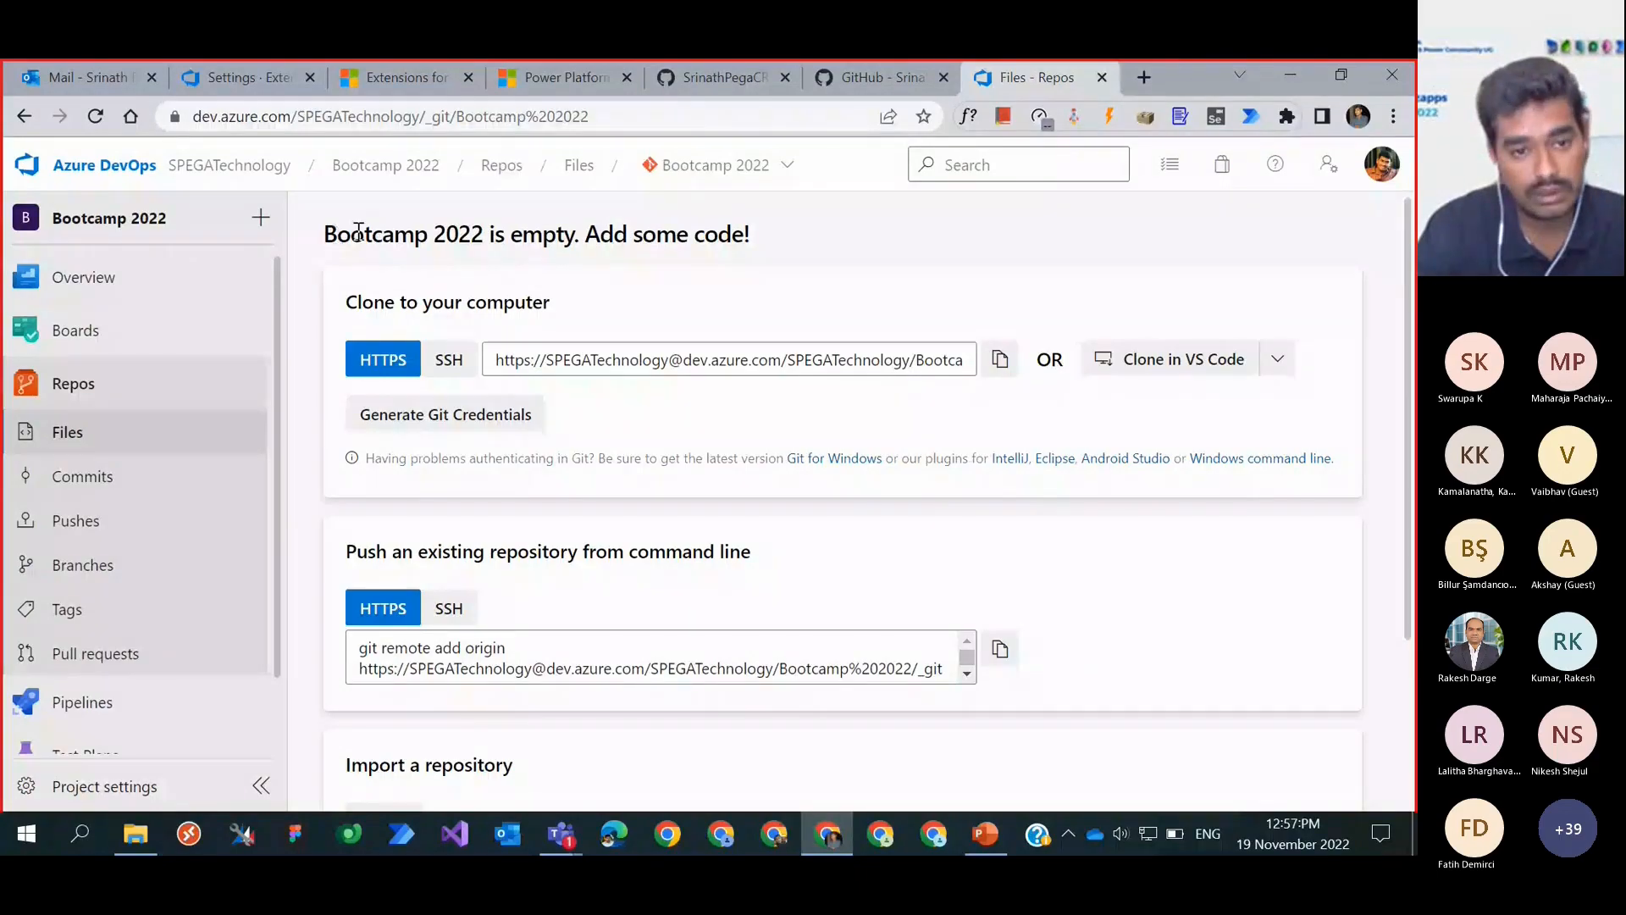
pyautogui.moveTo(337, 234); pyautogui.dragTo(394, 234)
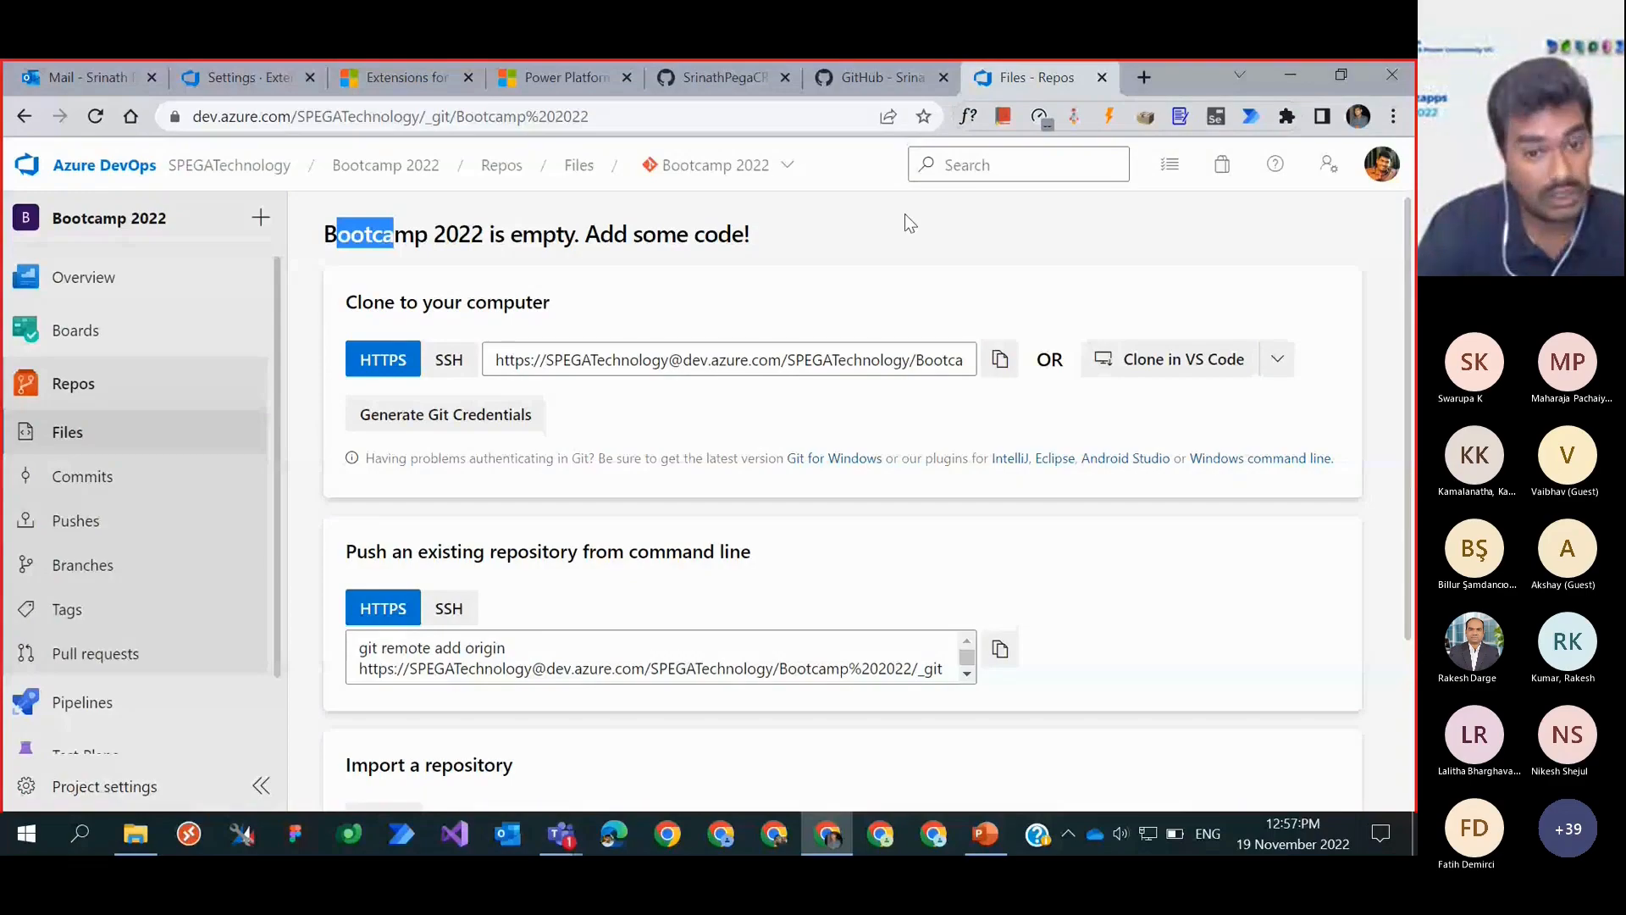
pyautogui.click(387, 223)
pyautogui.scroll(-3, 639, 381)
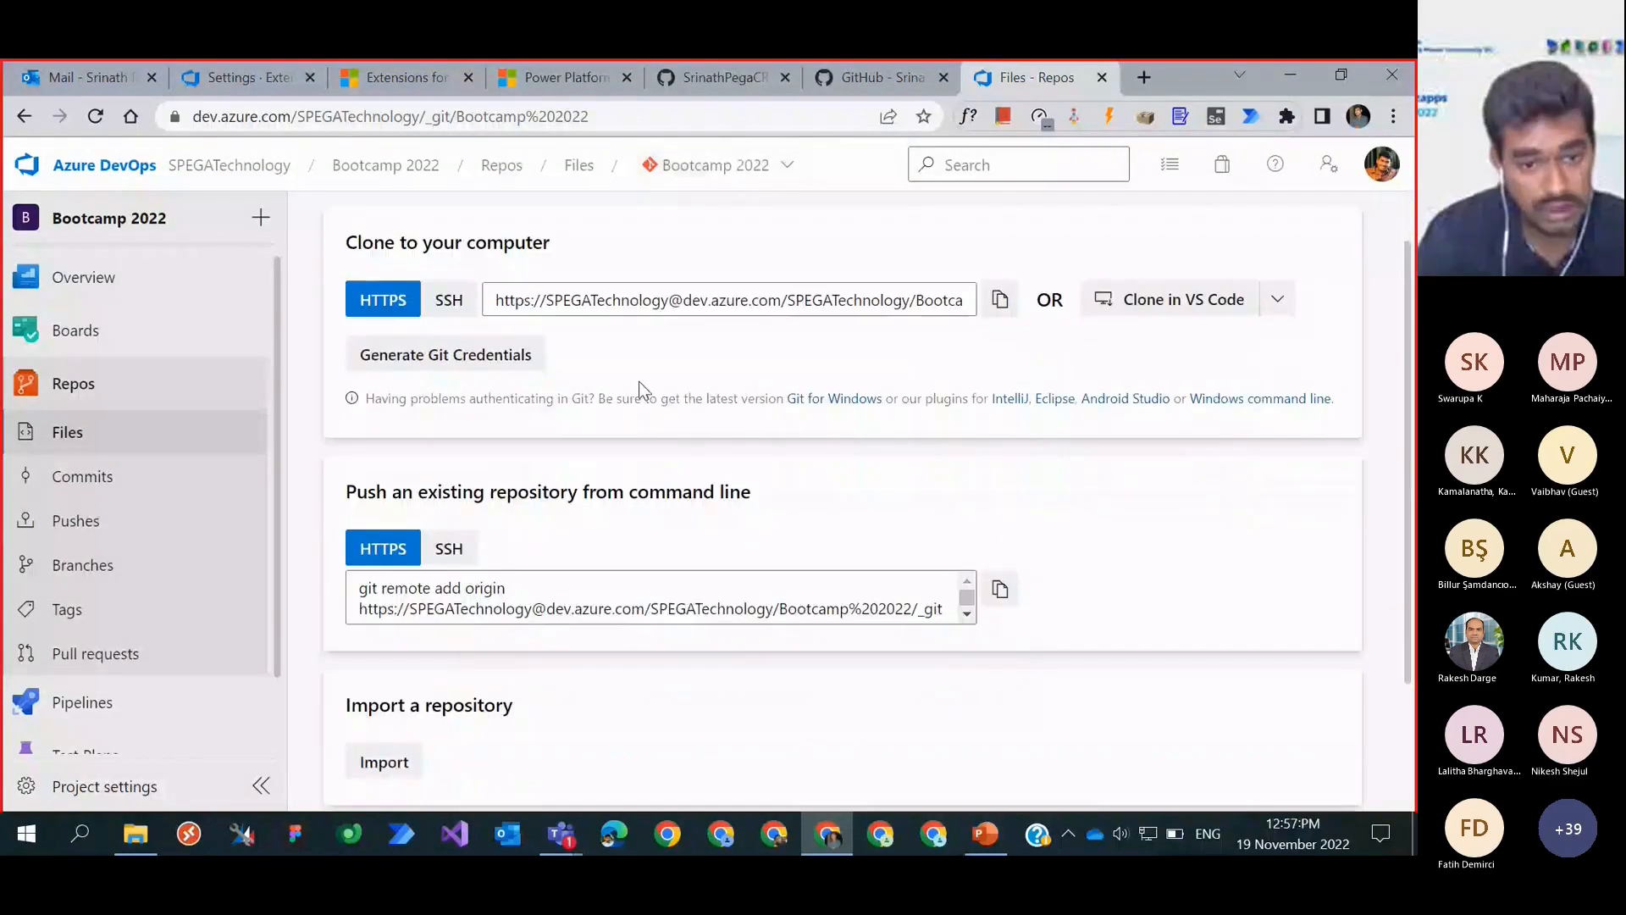
pyautogui.scroll(3, 671, 422)
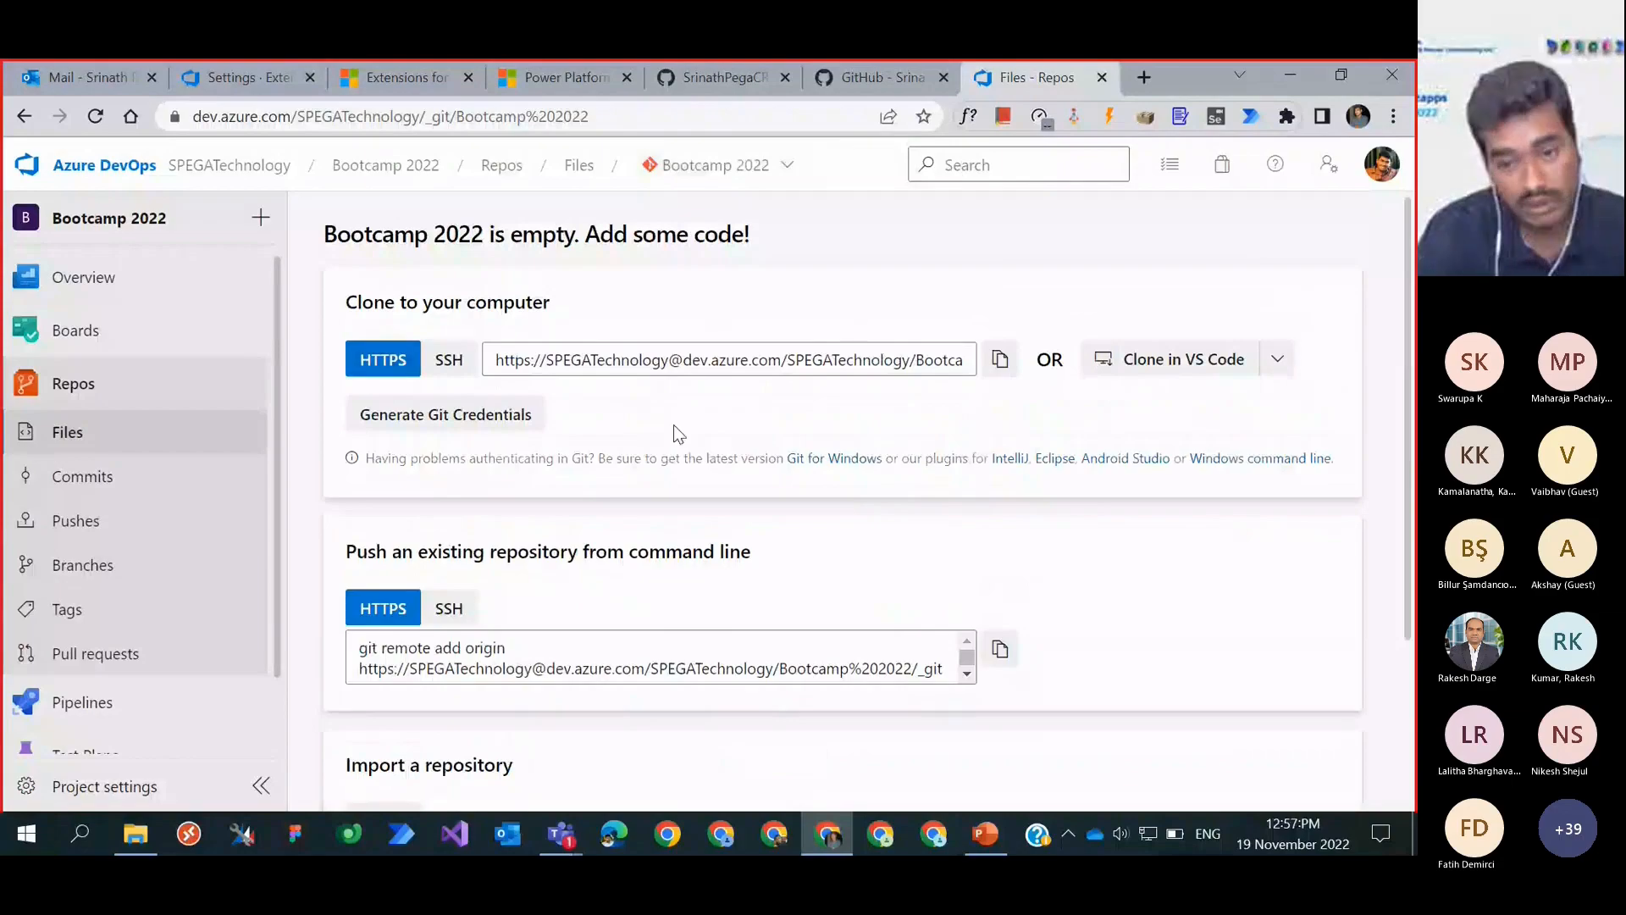
pyautogui.scroll(-2, 669, 427)
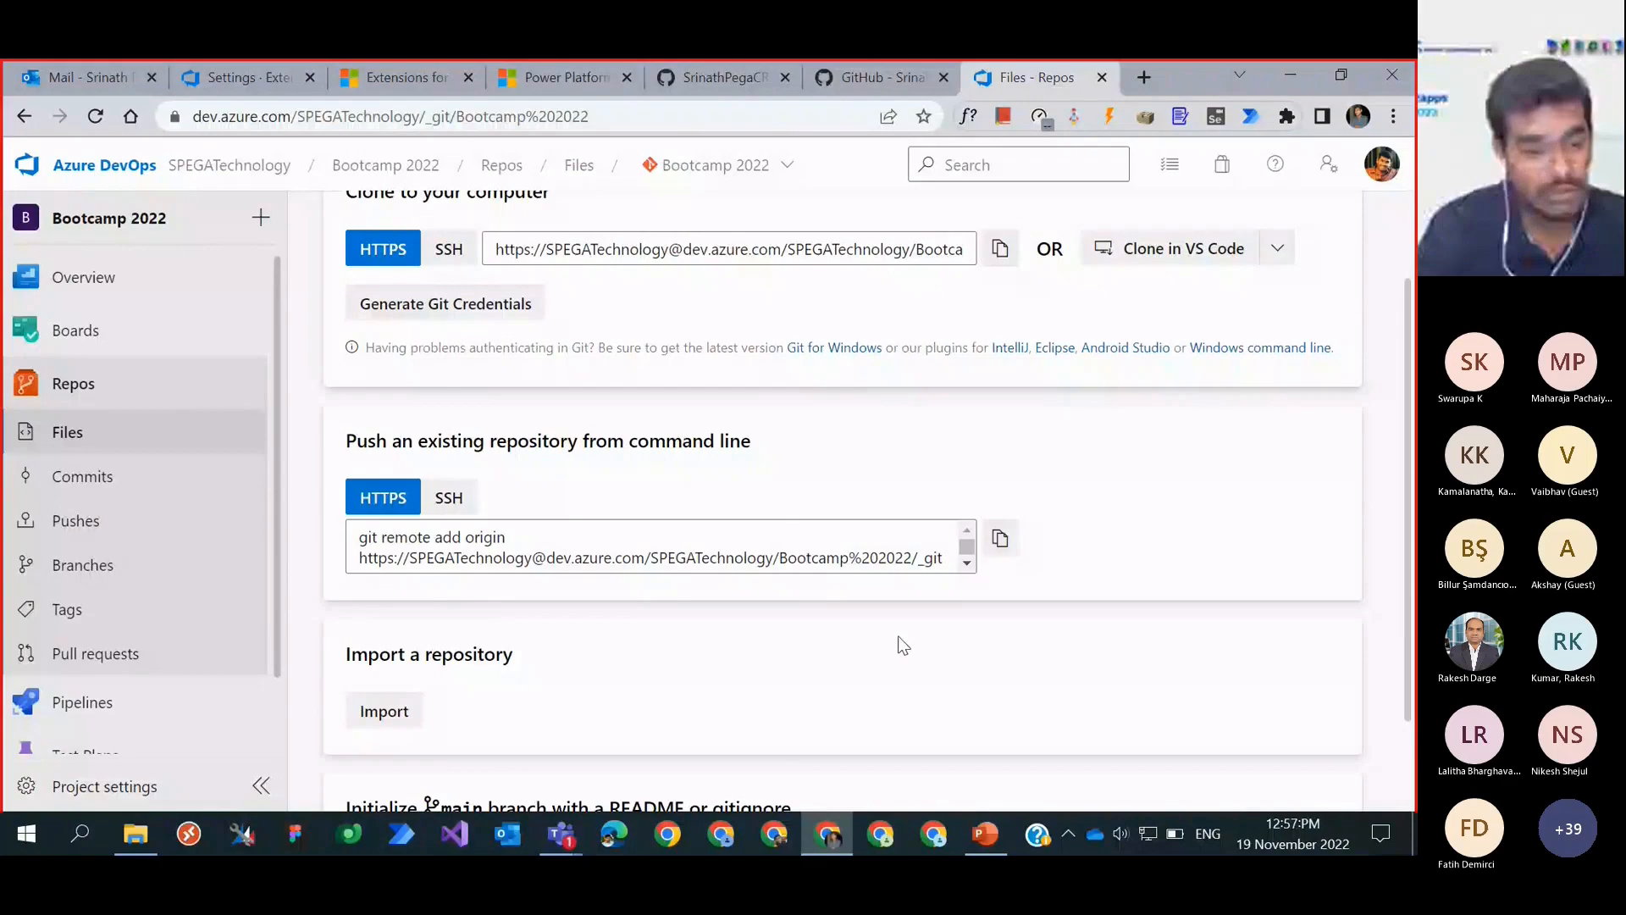
pyautogui.scroll(-1, 548, 590)
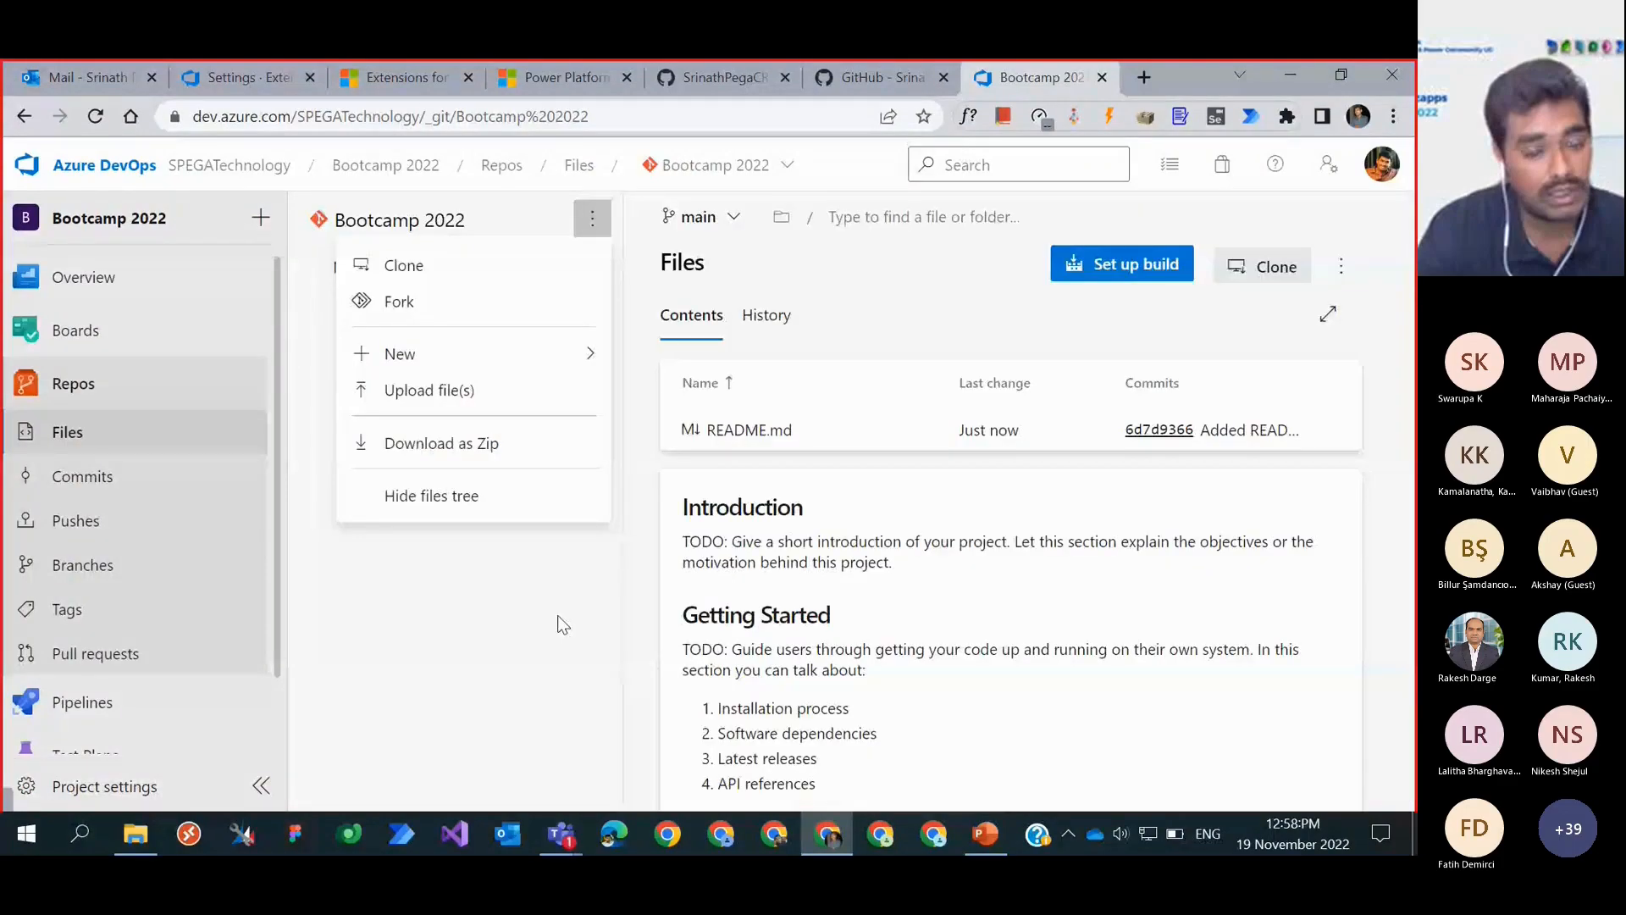
pyautogui.click(559, 626)
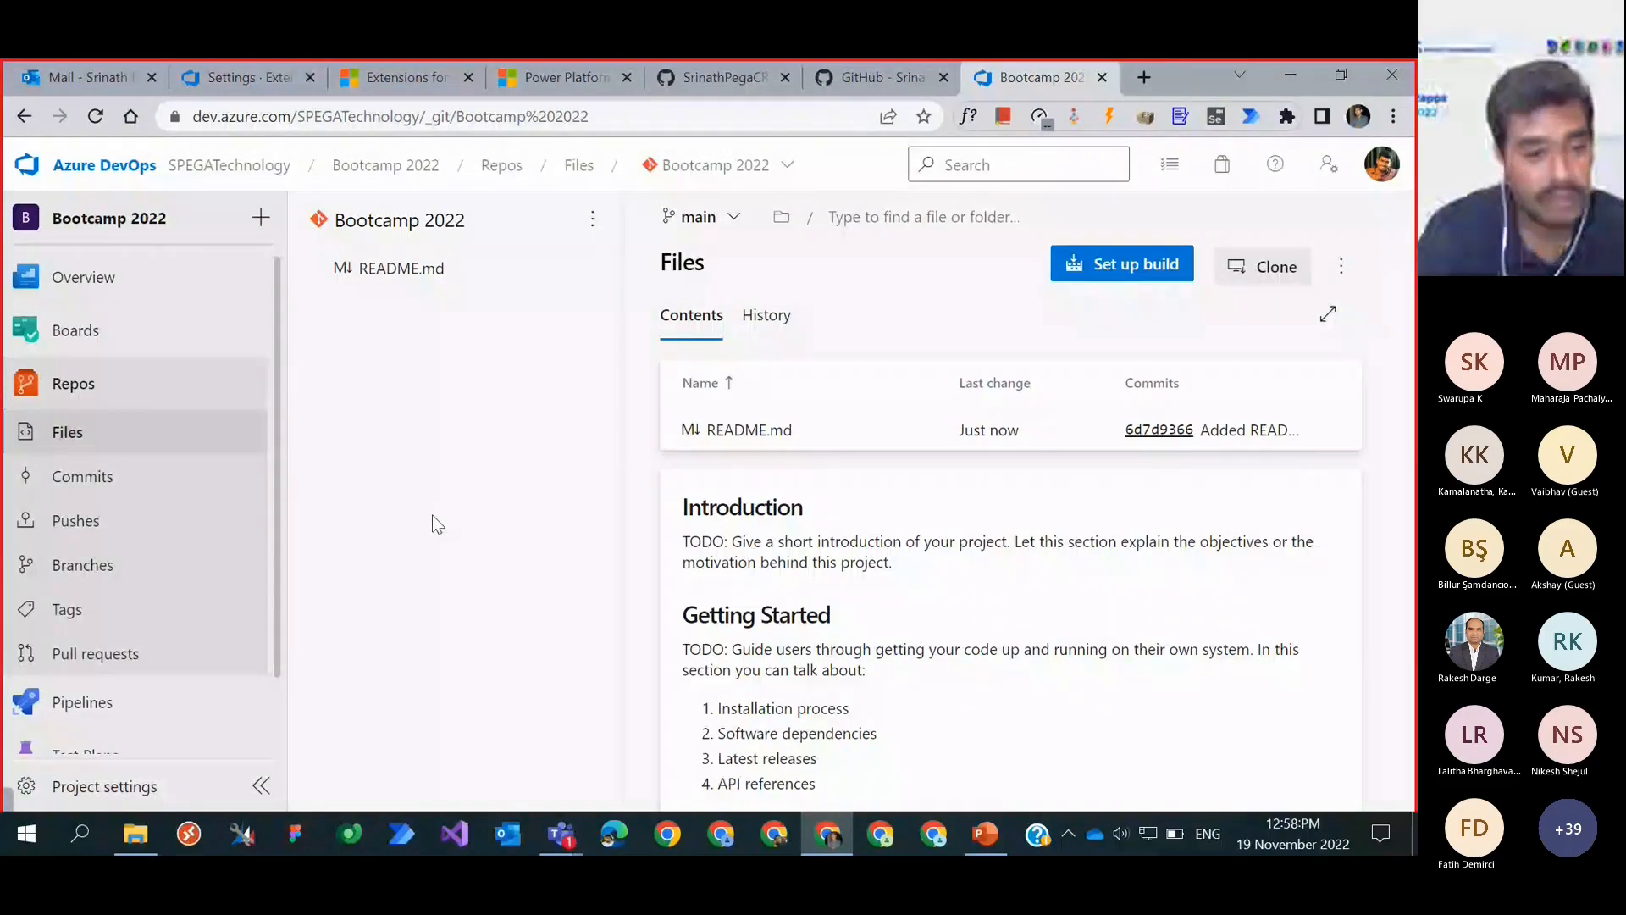
# Step: Review the project's Pipelines, Library, Task groups and Deployment groups pages
pyautogui.scroll(-1, 231, 538)
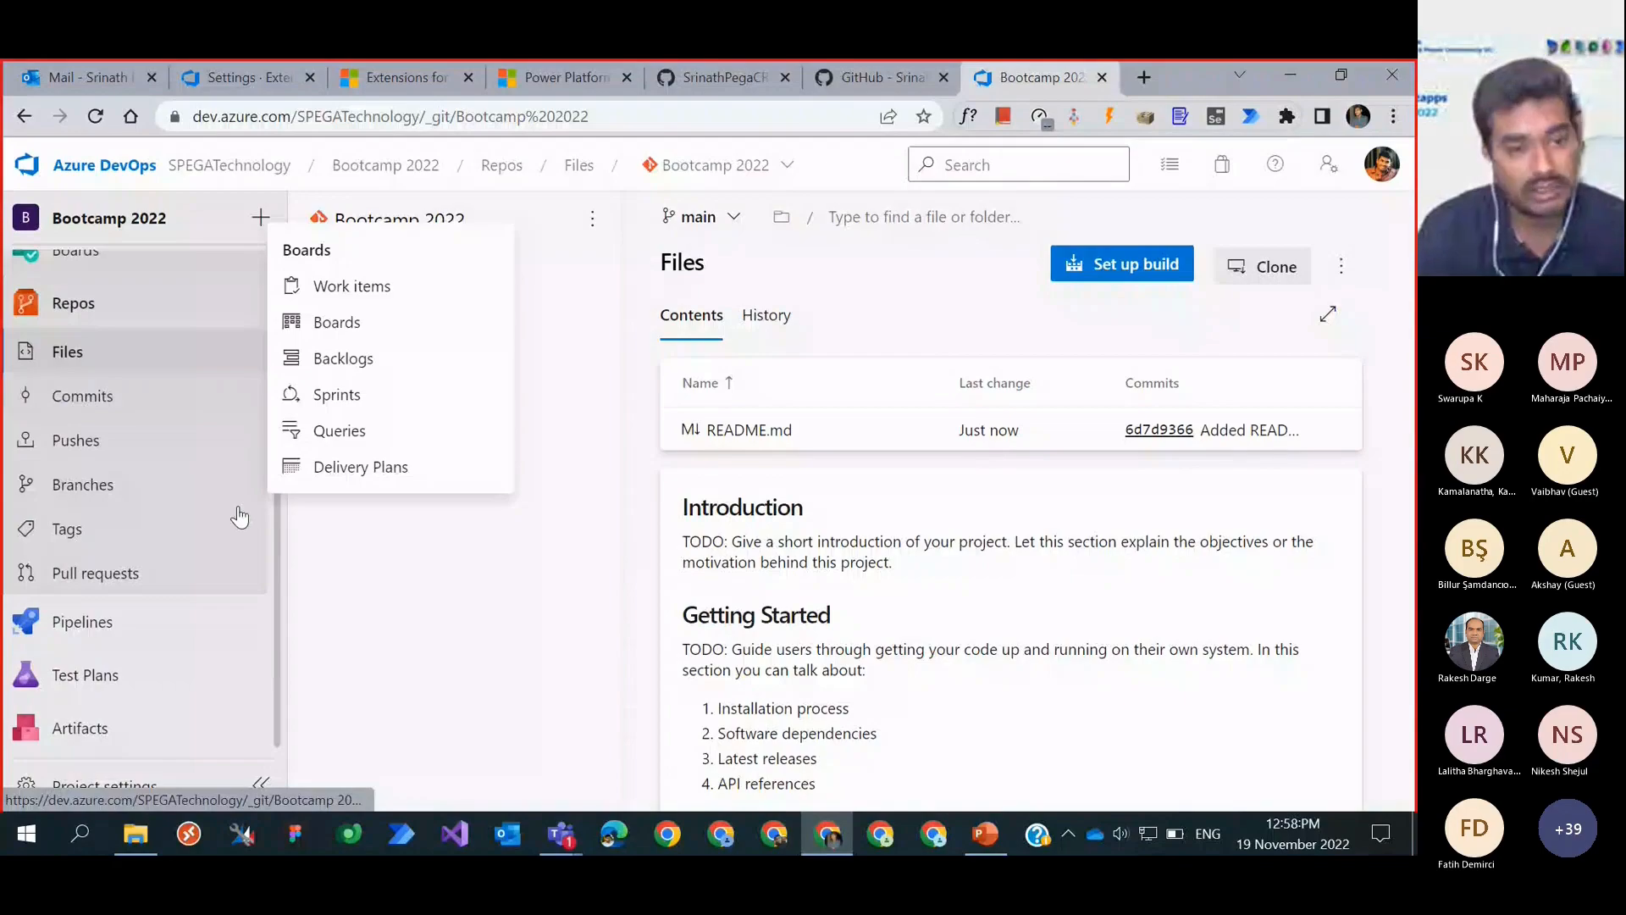
pyautogui.moveTo(155, 625)
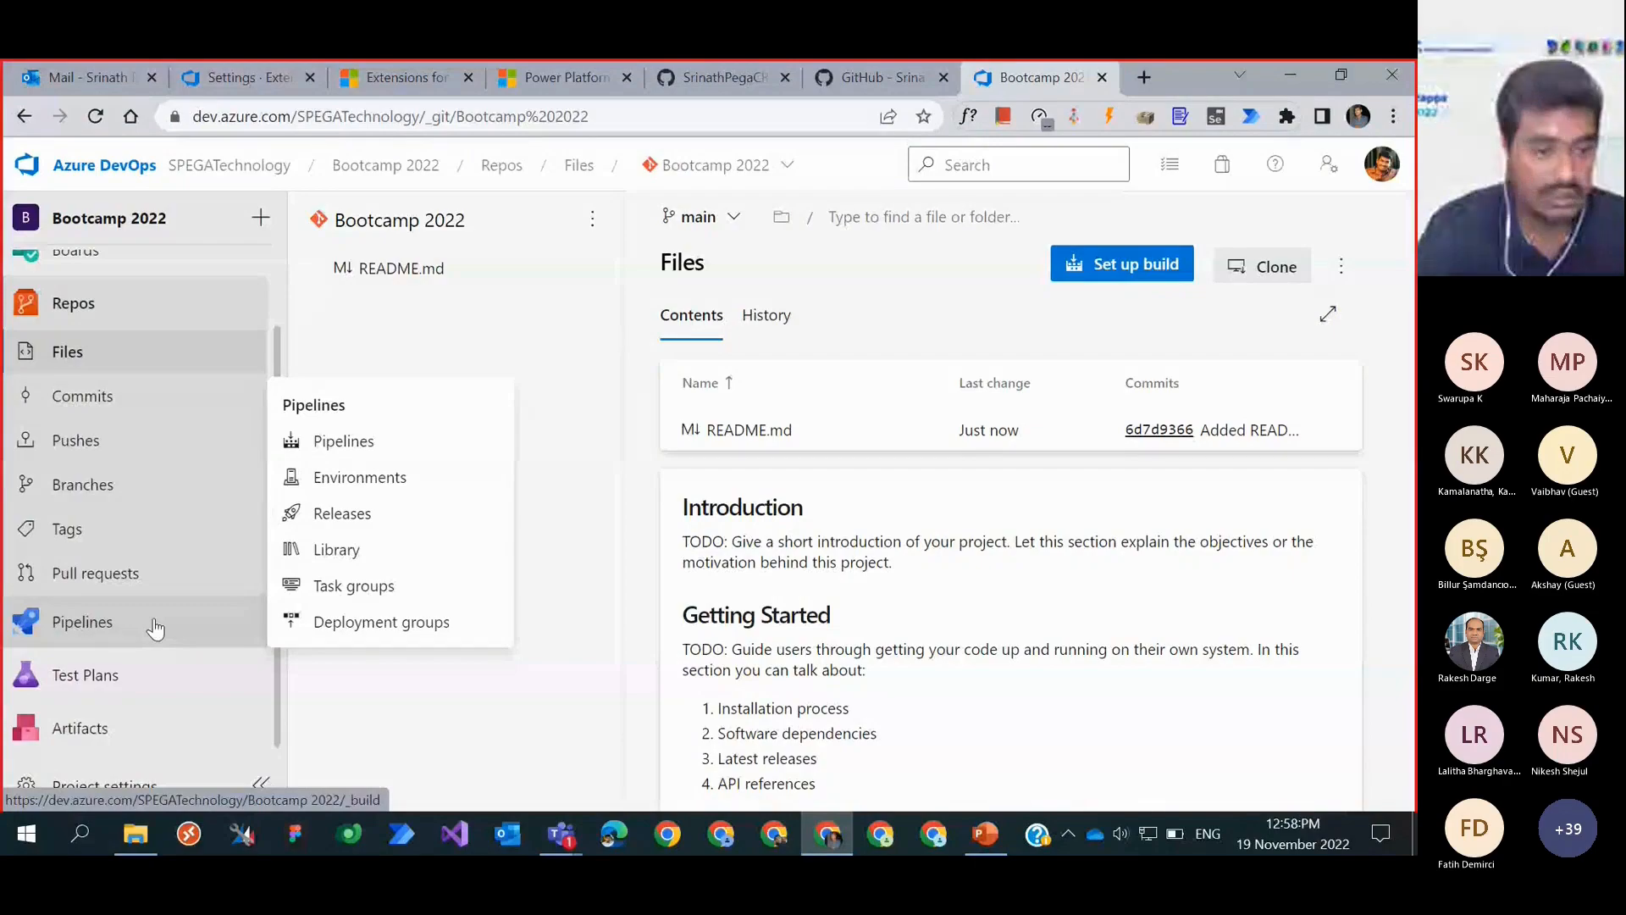
pyautogui.click(155, 625)
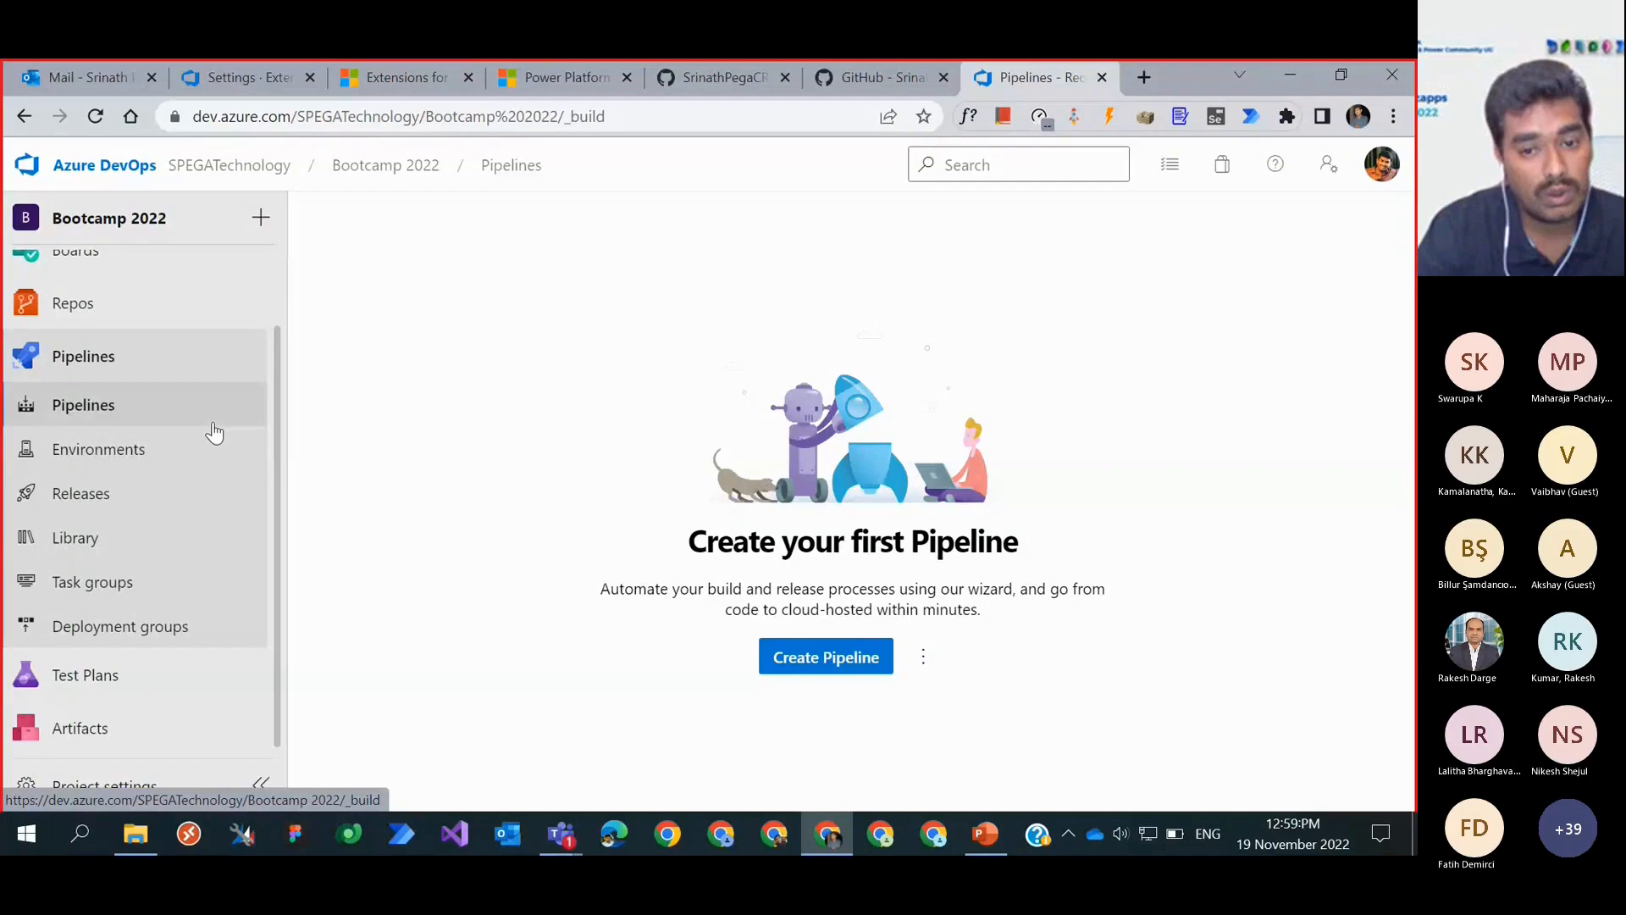
pyautogui.click(142, 558)
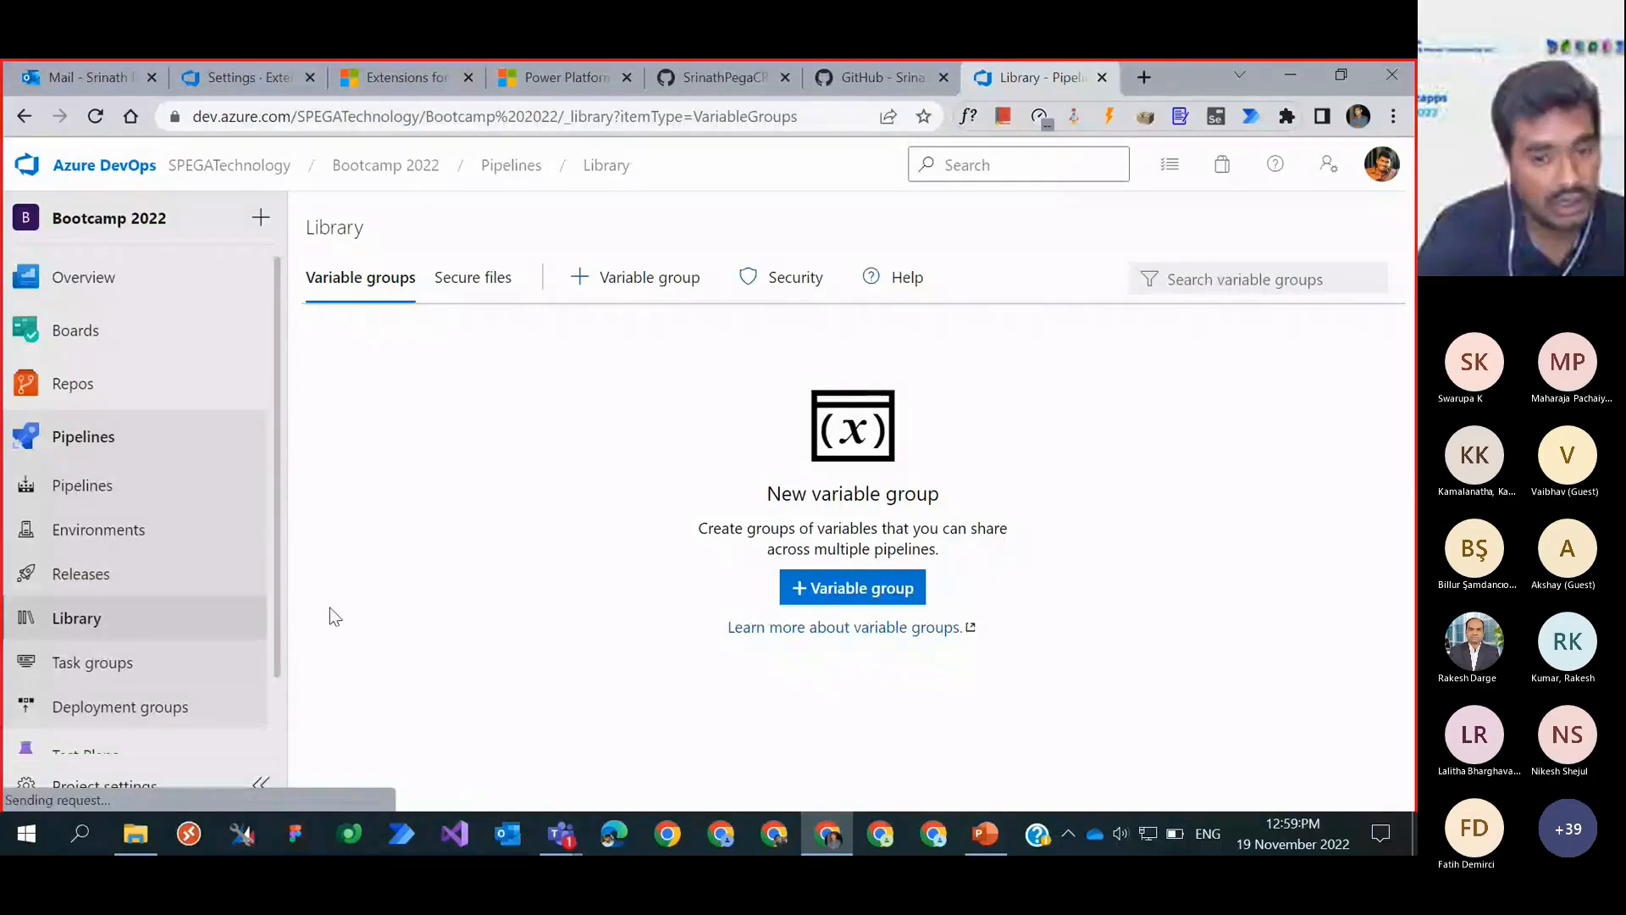
pyautogui.click(111, 675)
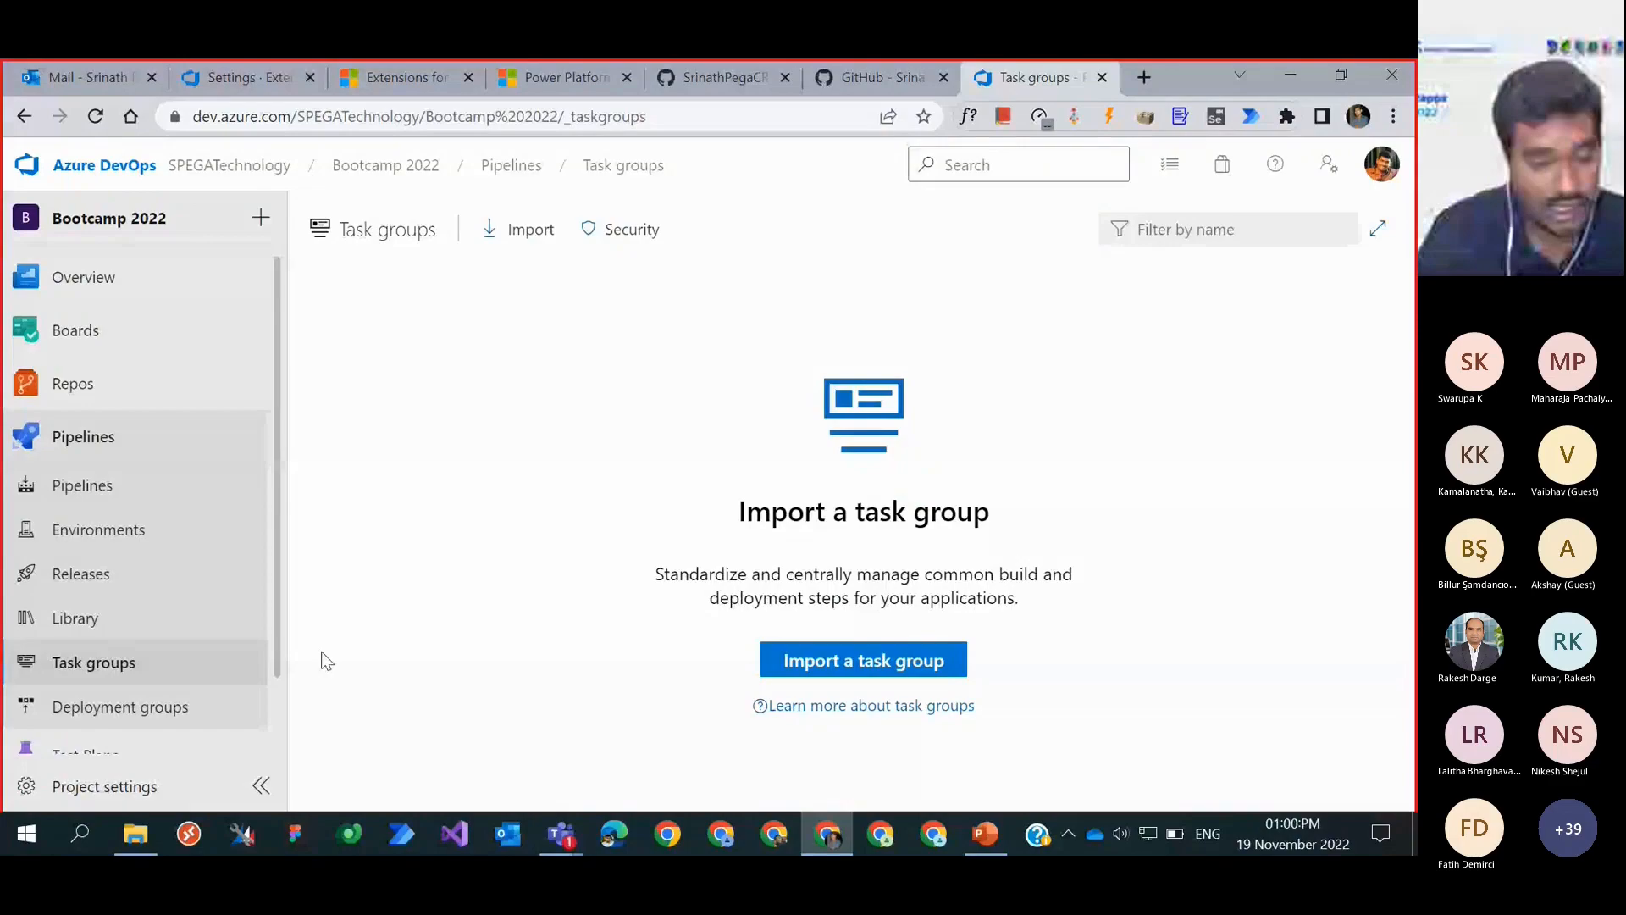
pyautogui.click(116, 709)
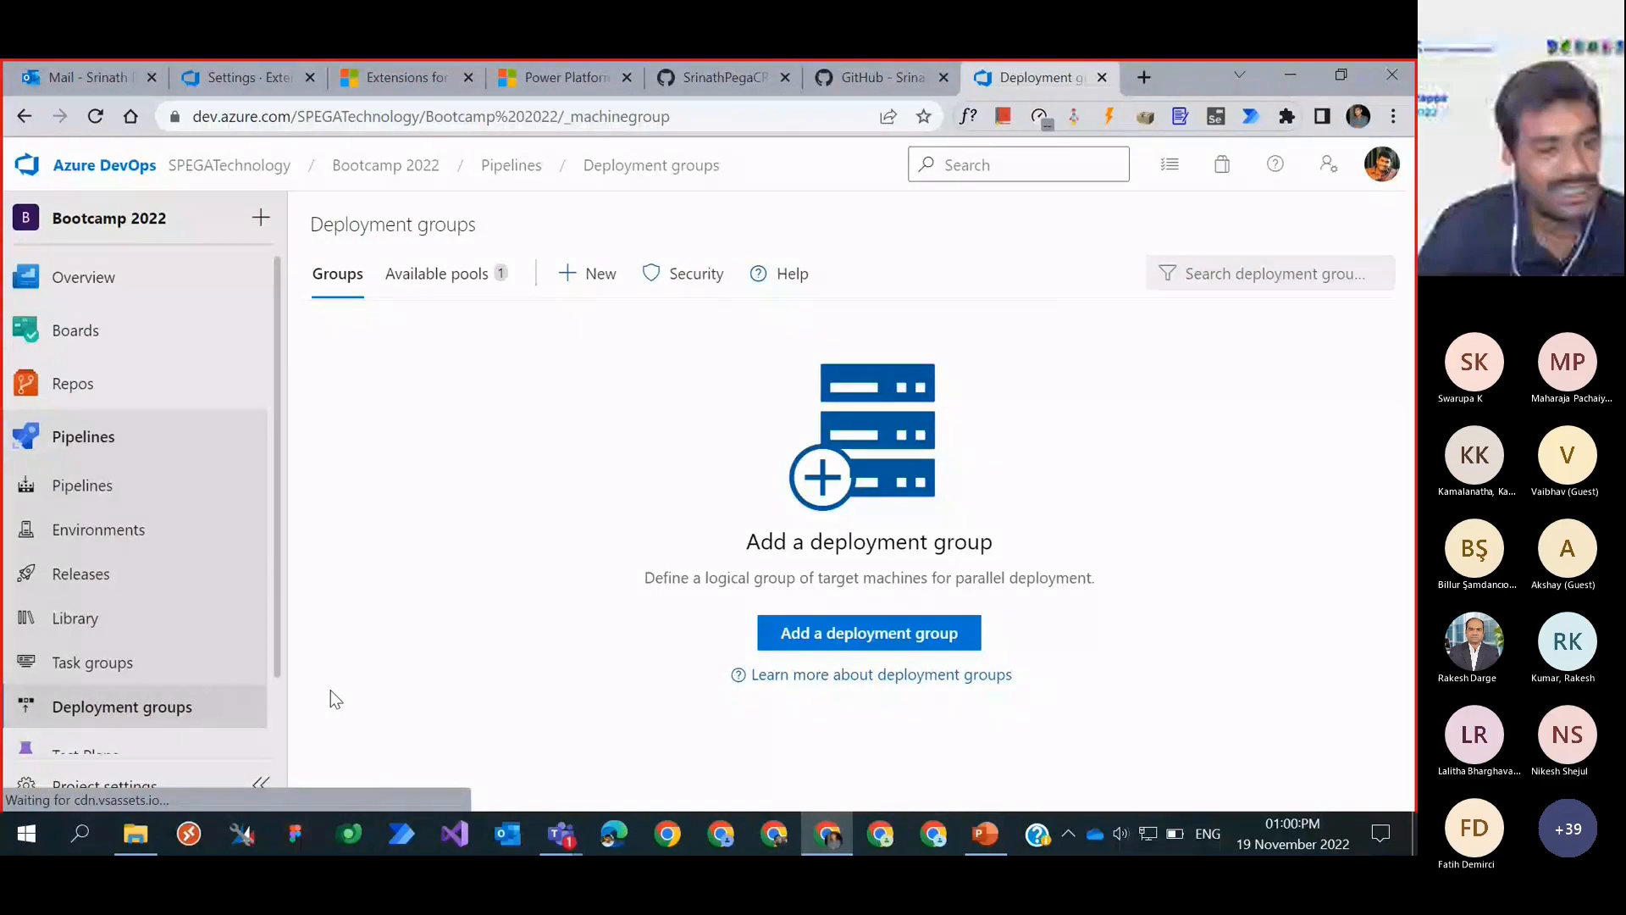
# Step: Start creating the project's first pipeline with the classic editor instead of YAML
pyautogui.moveTo(170, 410)
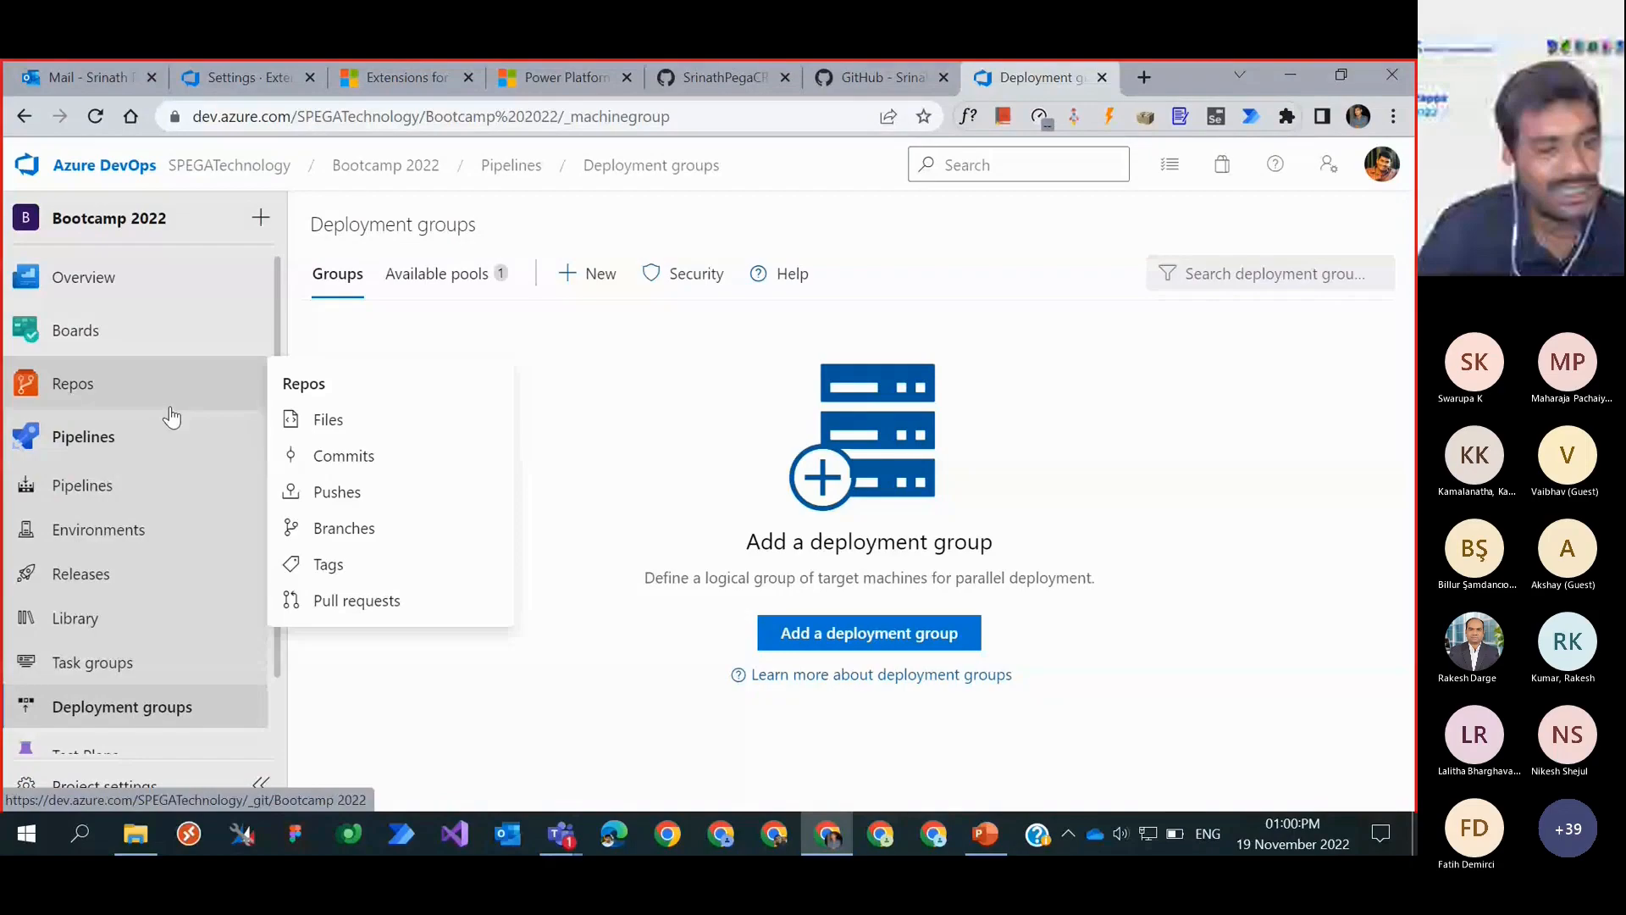
pyautogui.click(89, 497)
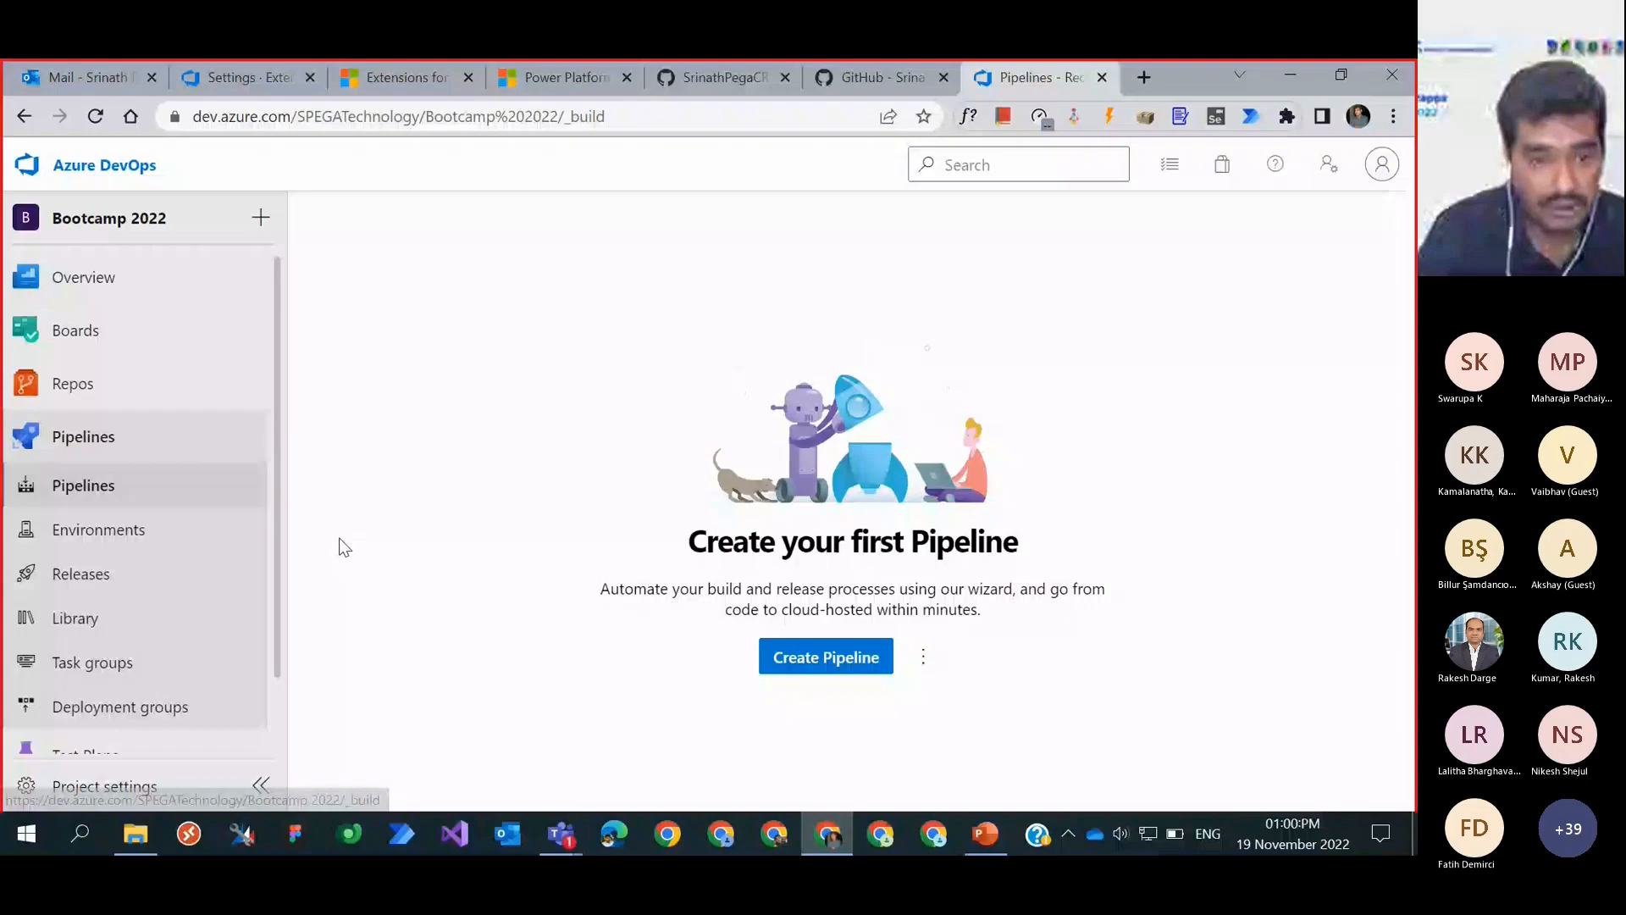
pyautogui.click(826, 656)
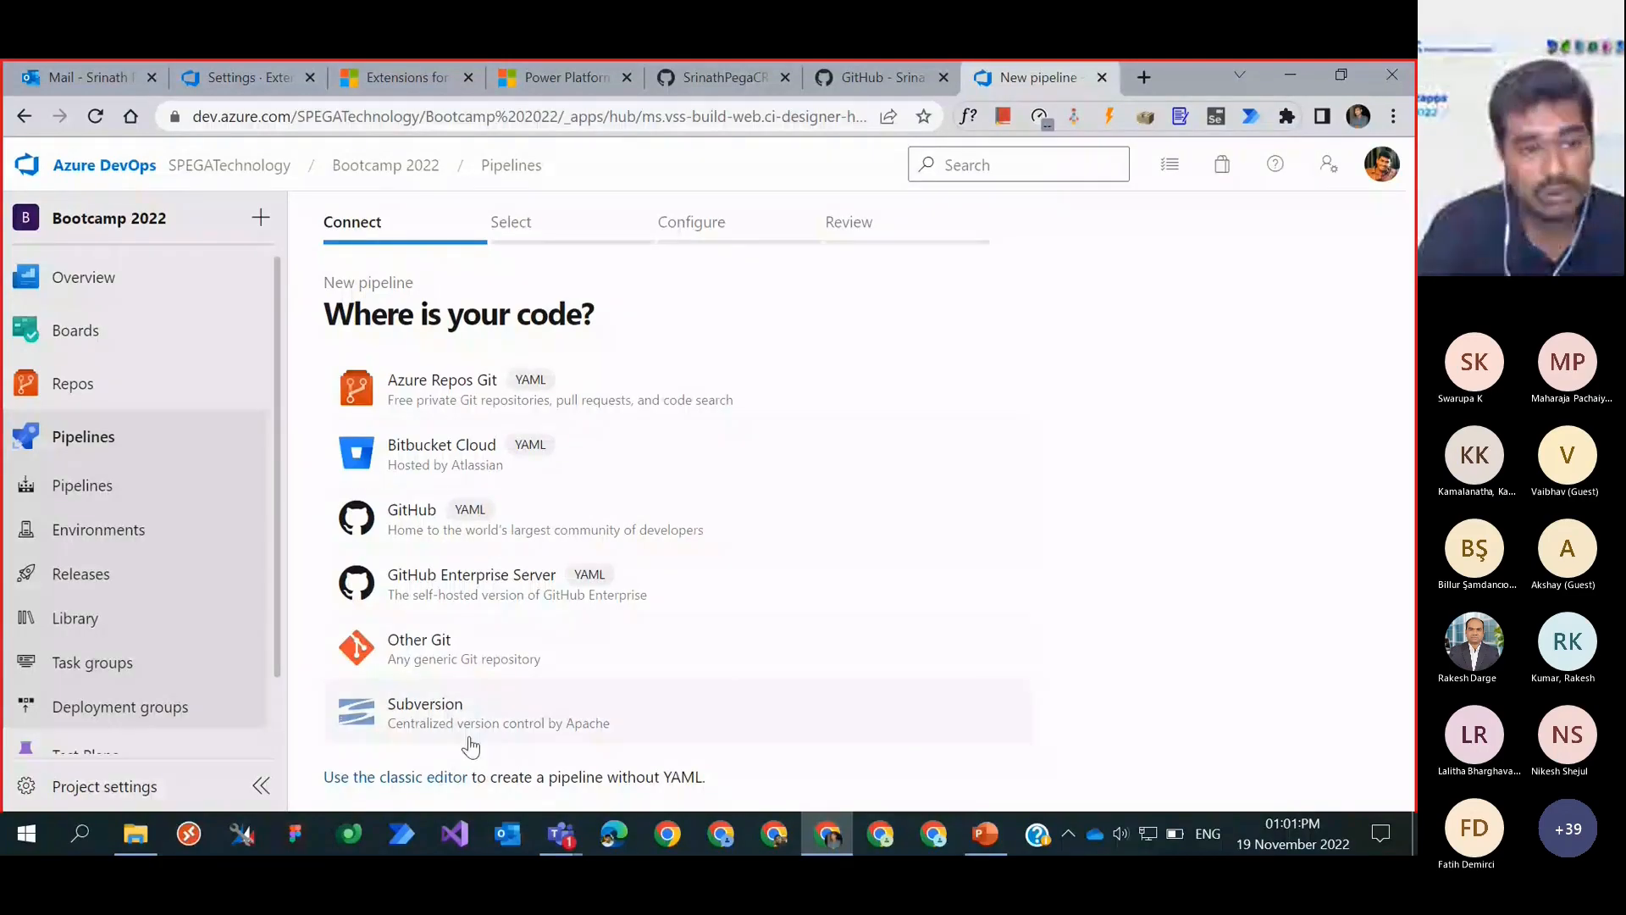
pyautogui.click(426, 790)
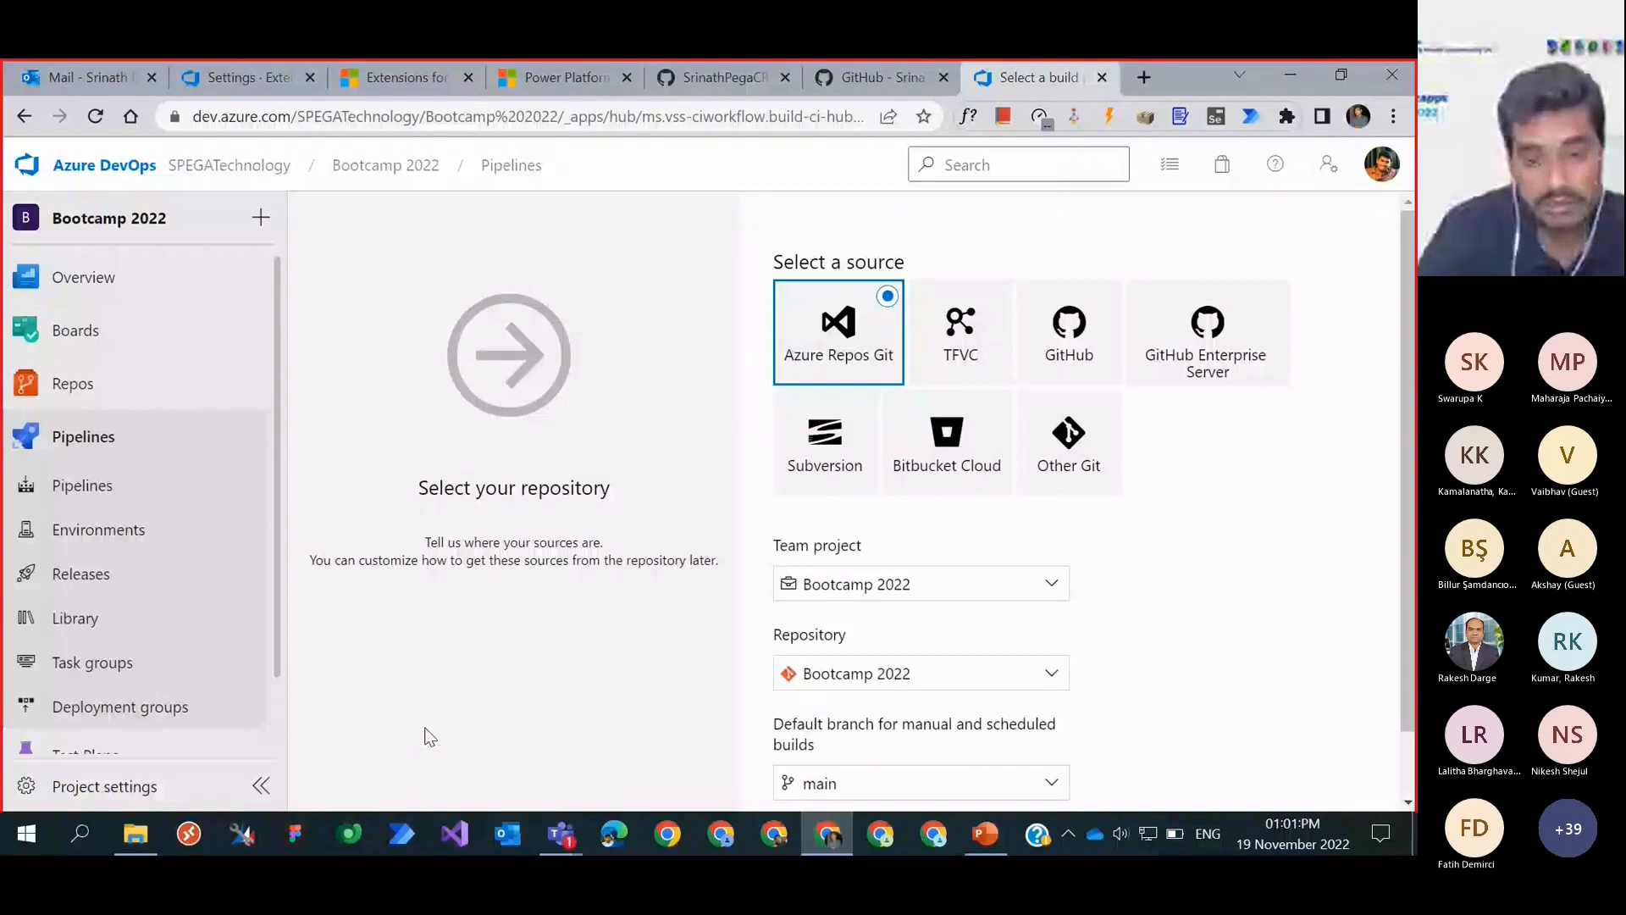
# Step: Use Azure Repos Git as the source, with the Bootcamp 2022 team project and repository and main as default branch
pyautogui.scroll(-1, 1136, 646)
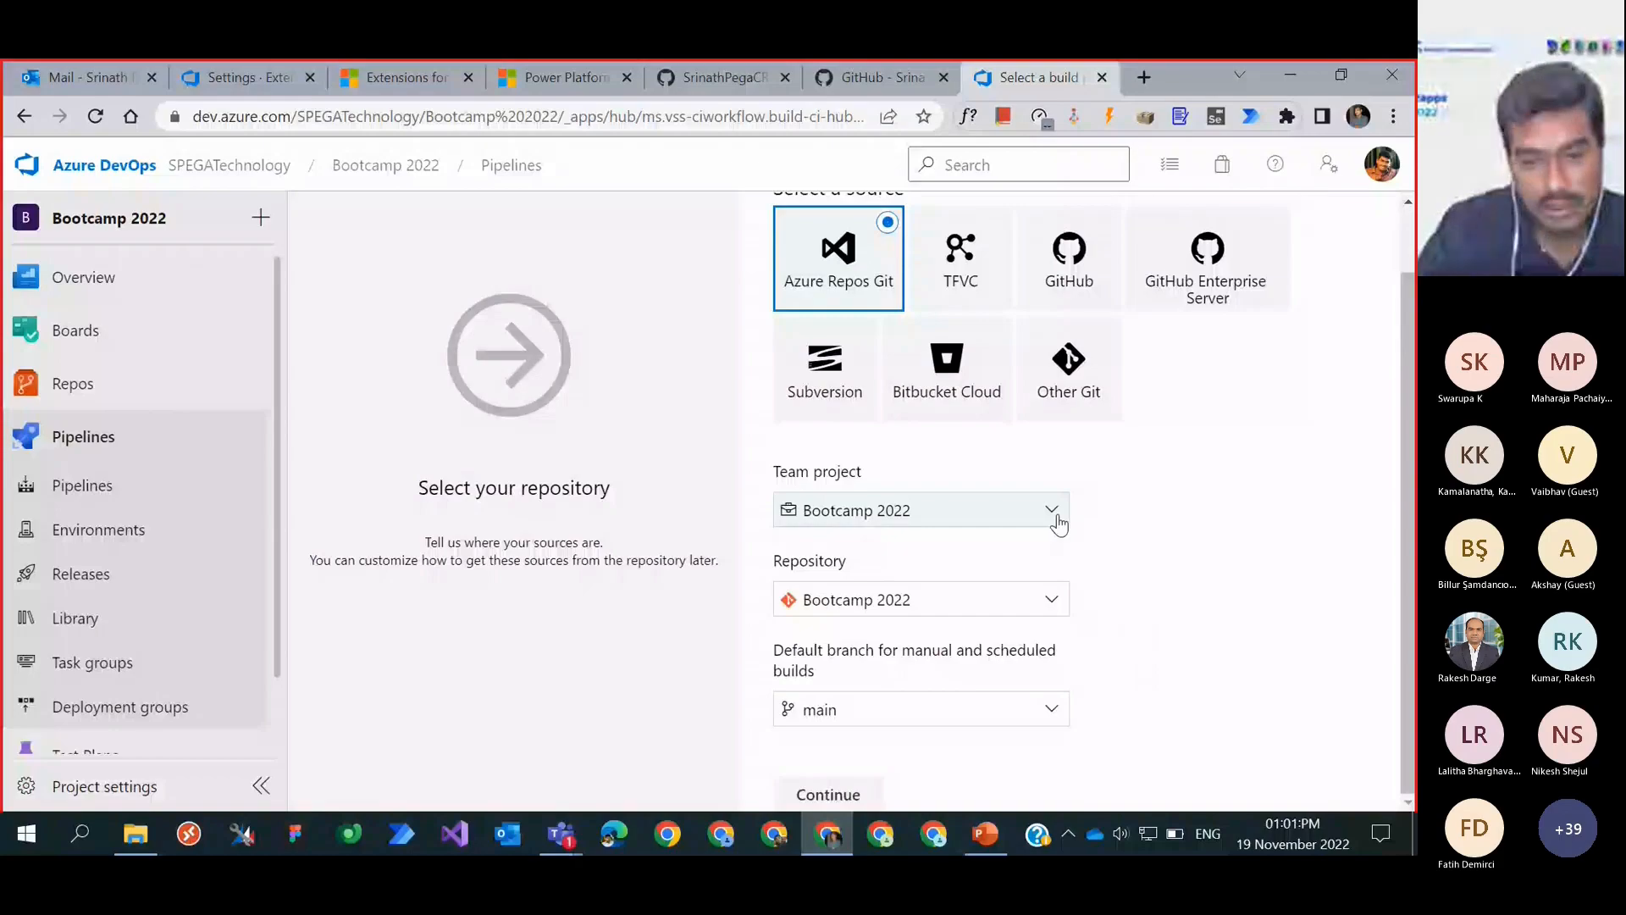
pyautogui.click(1059, 524)
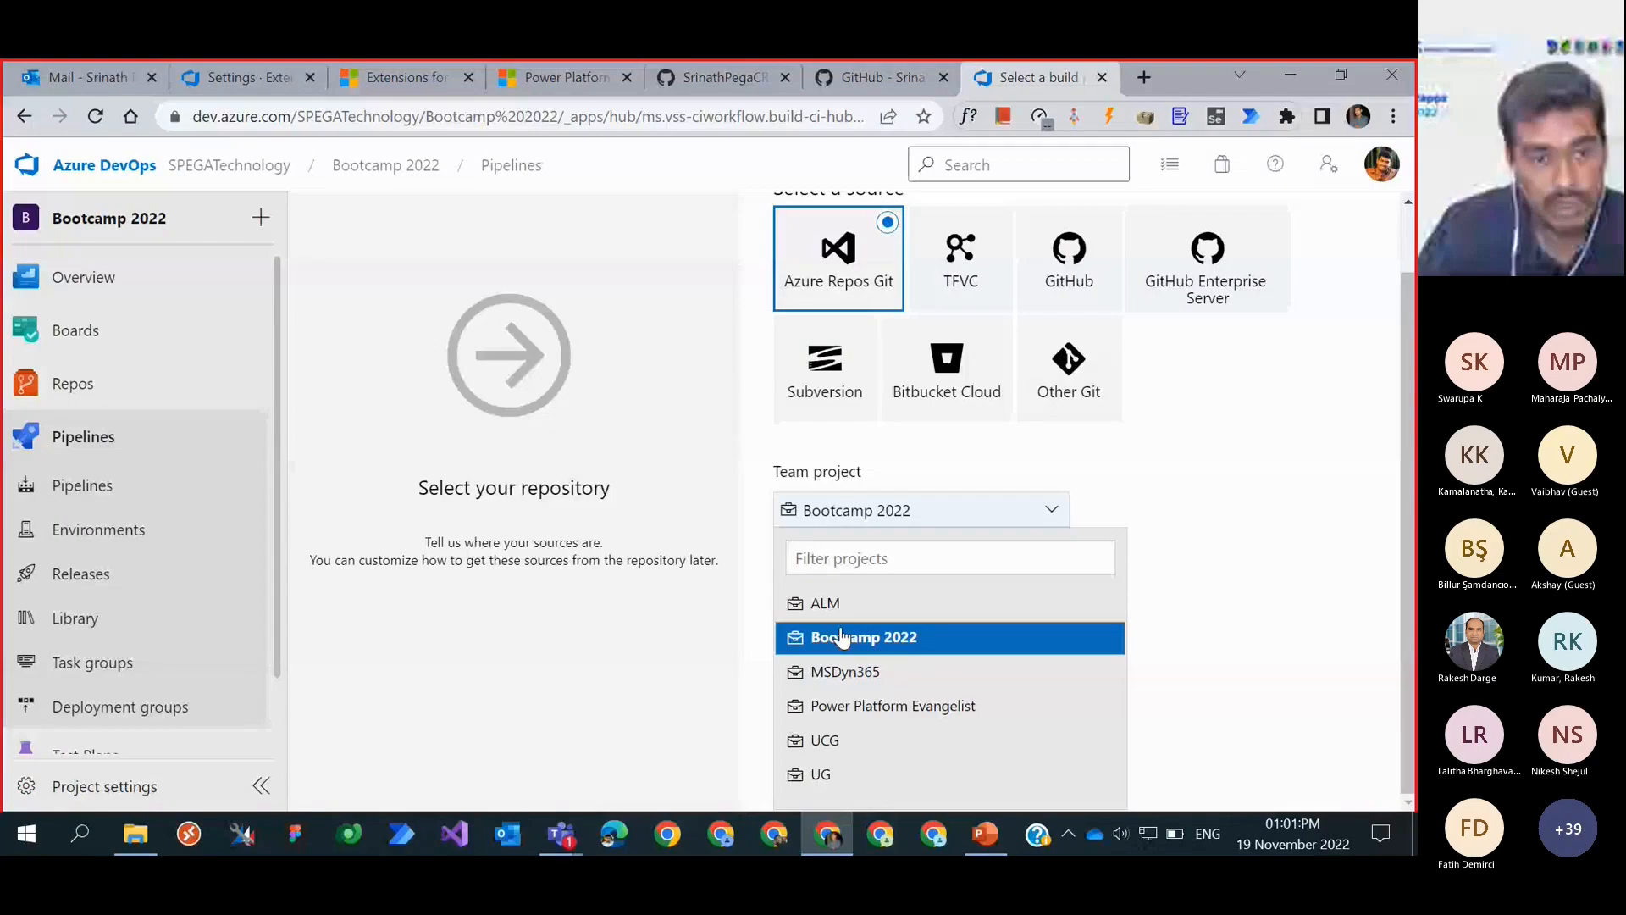
pyautogui.click(947, 649)
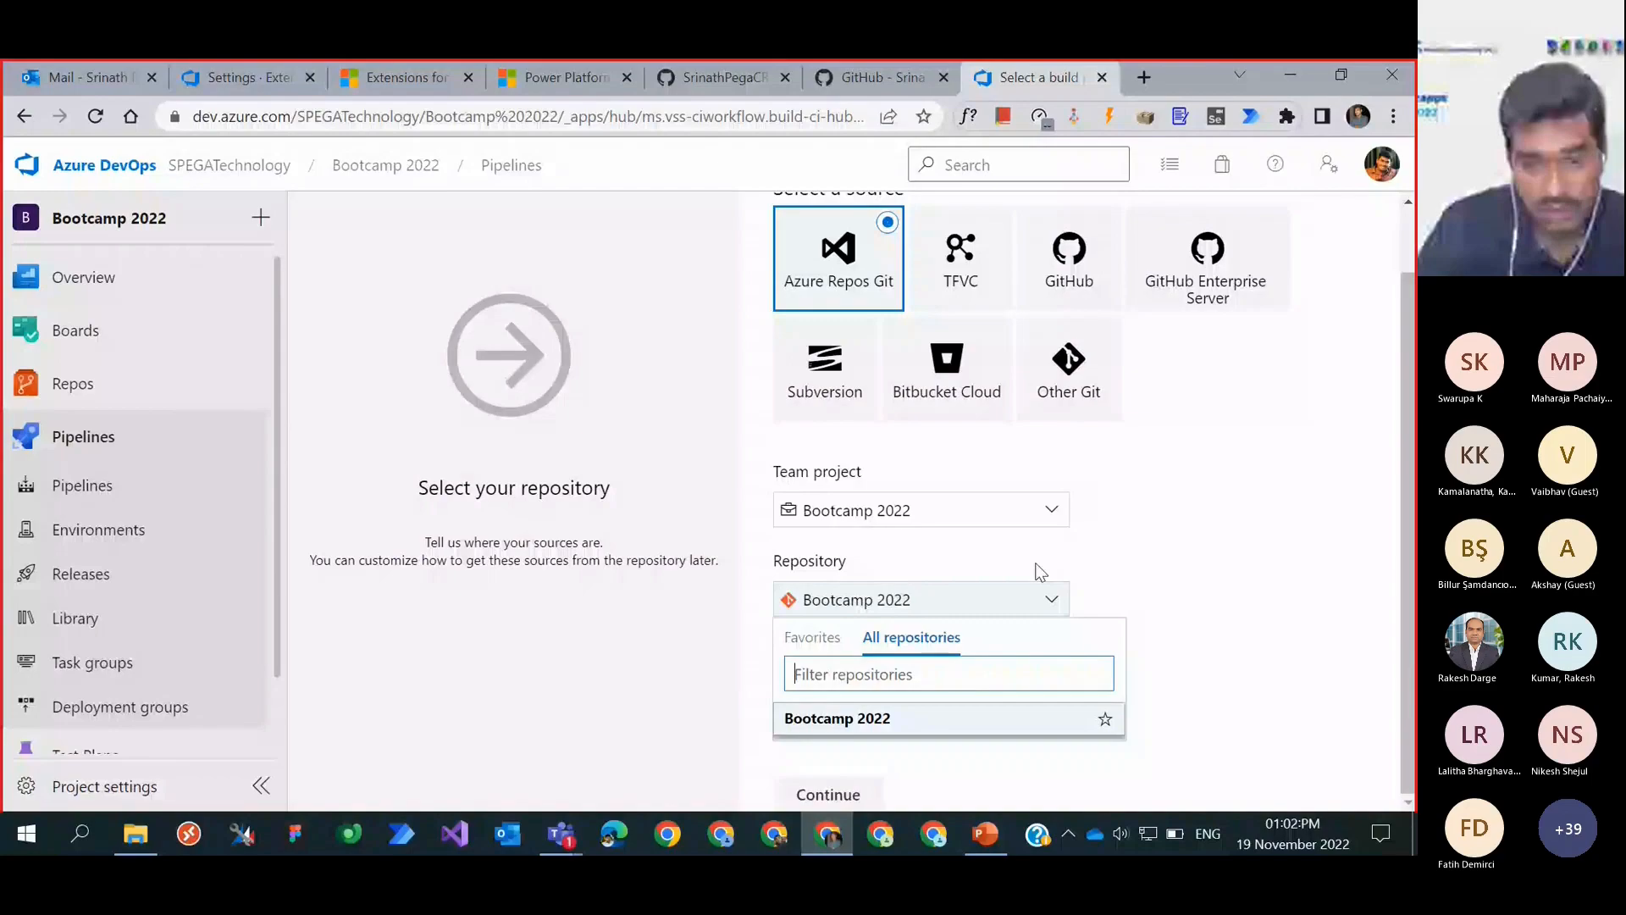
pyautogui.click(1210, 623)
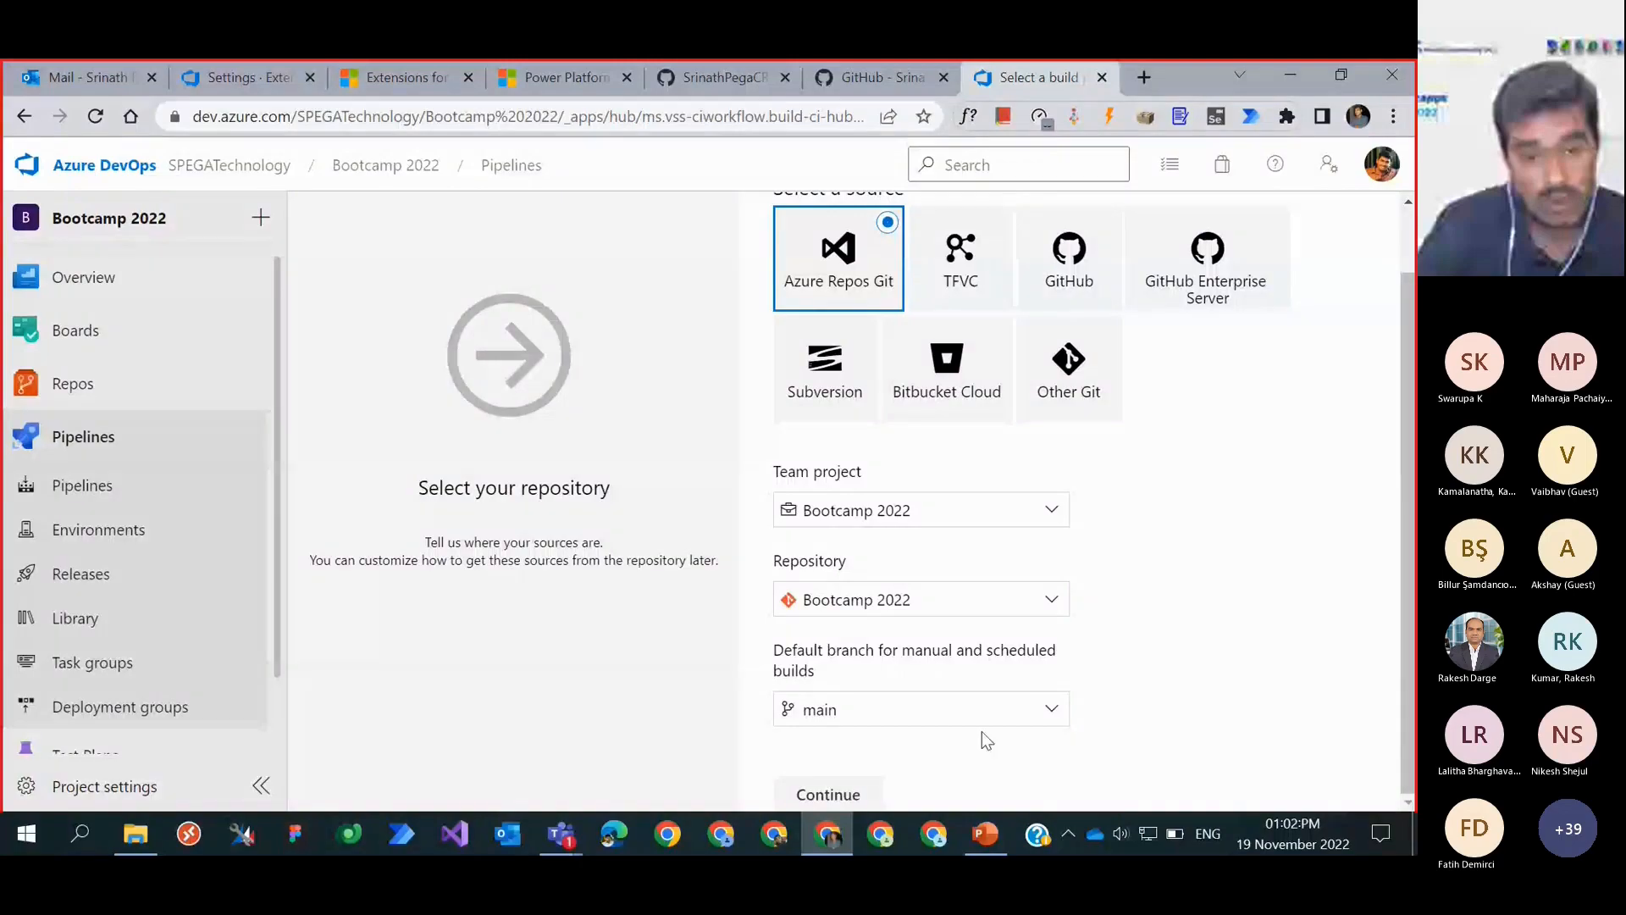
# Step: Start the pipeline from an empty job instead of a template and save it without queuing a build
pyautogui.scroll(1, 868, 391)
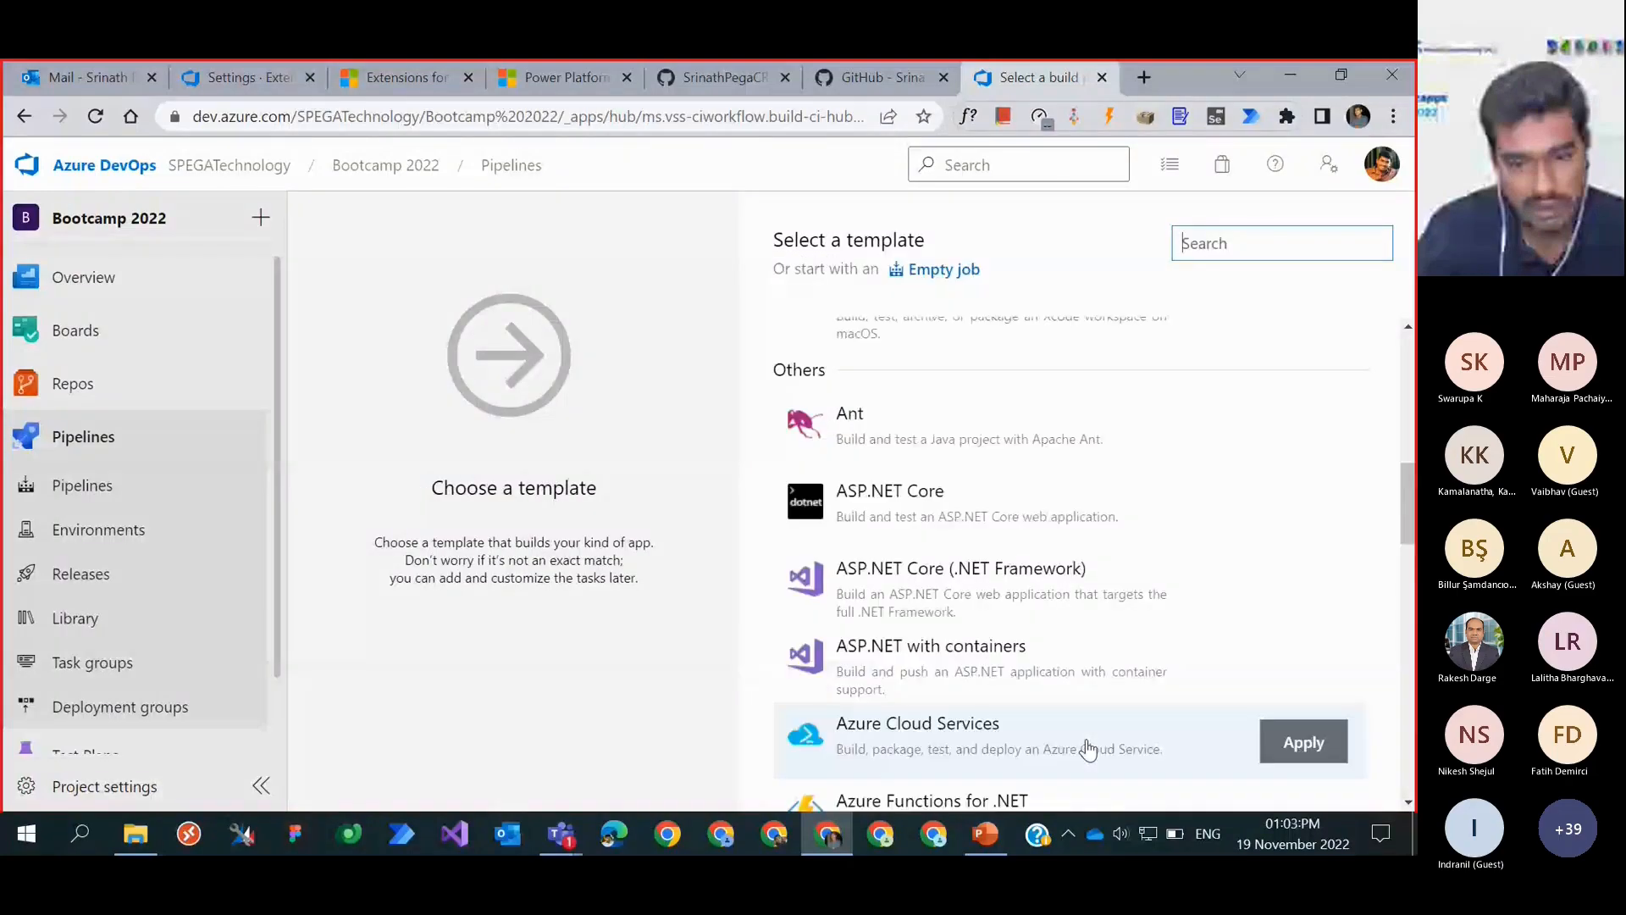
pyautogui.scroll(8, 1088, 750)
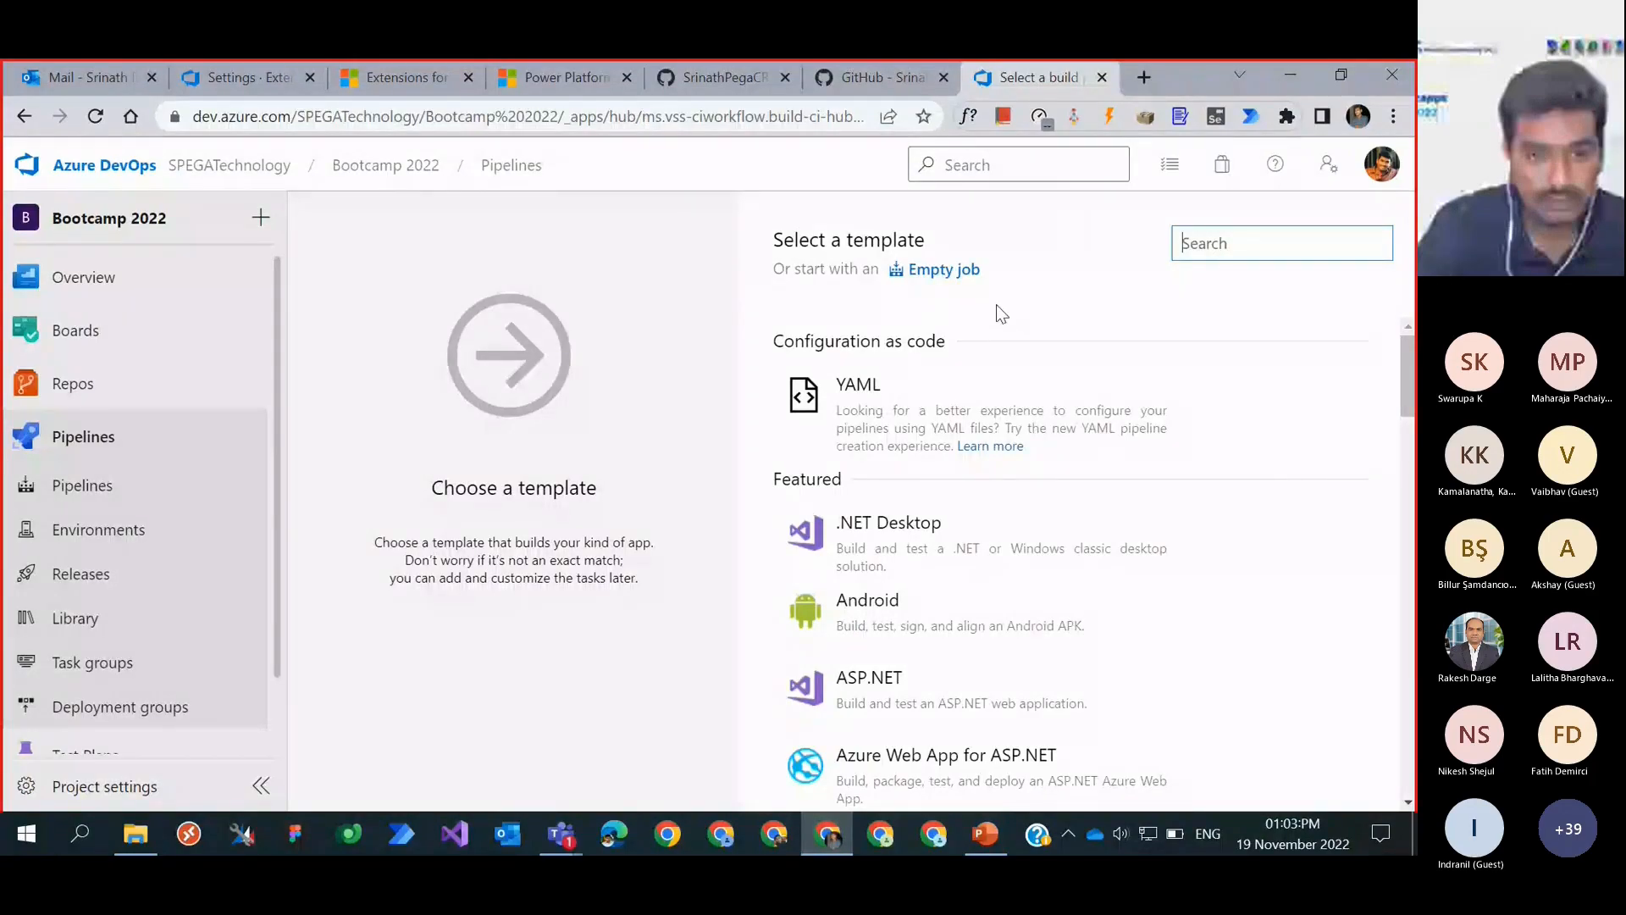
pyautogui.click(948, 269)
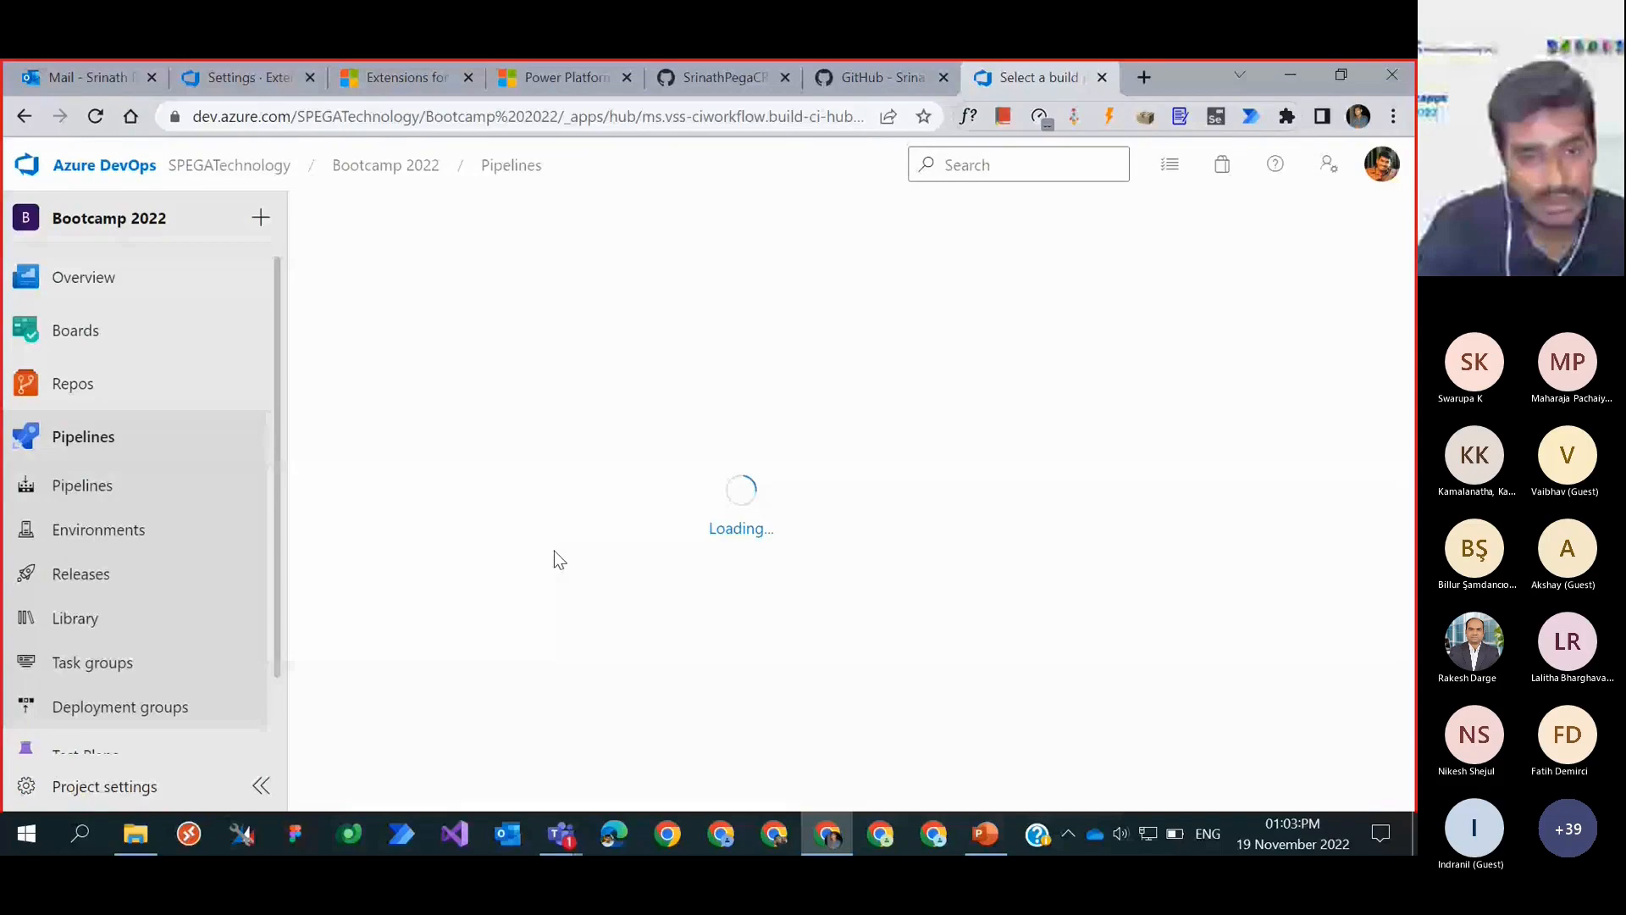
pyautogui.click(781, 293)
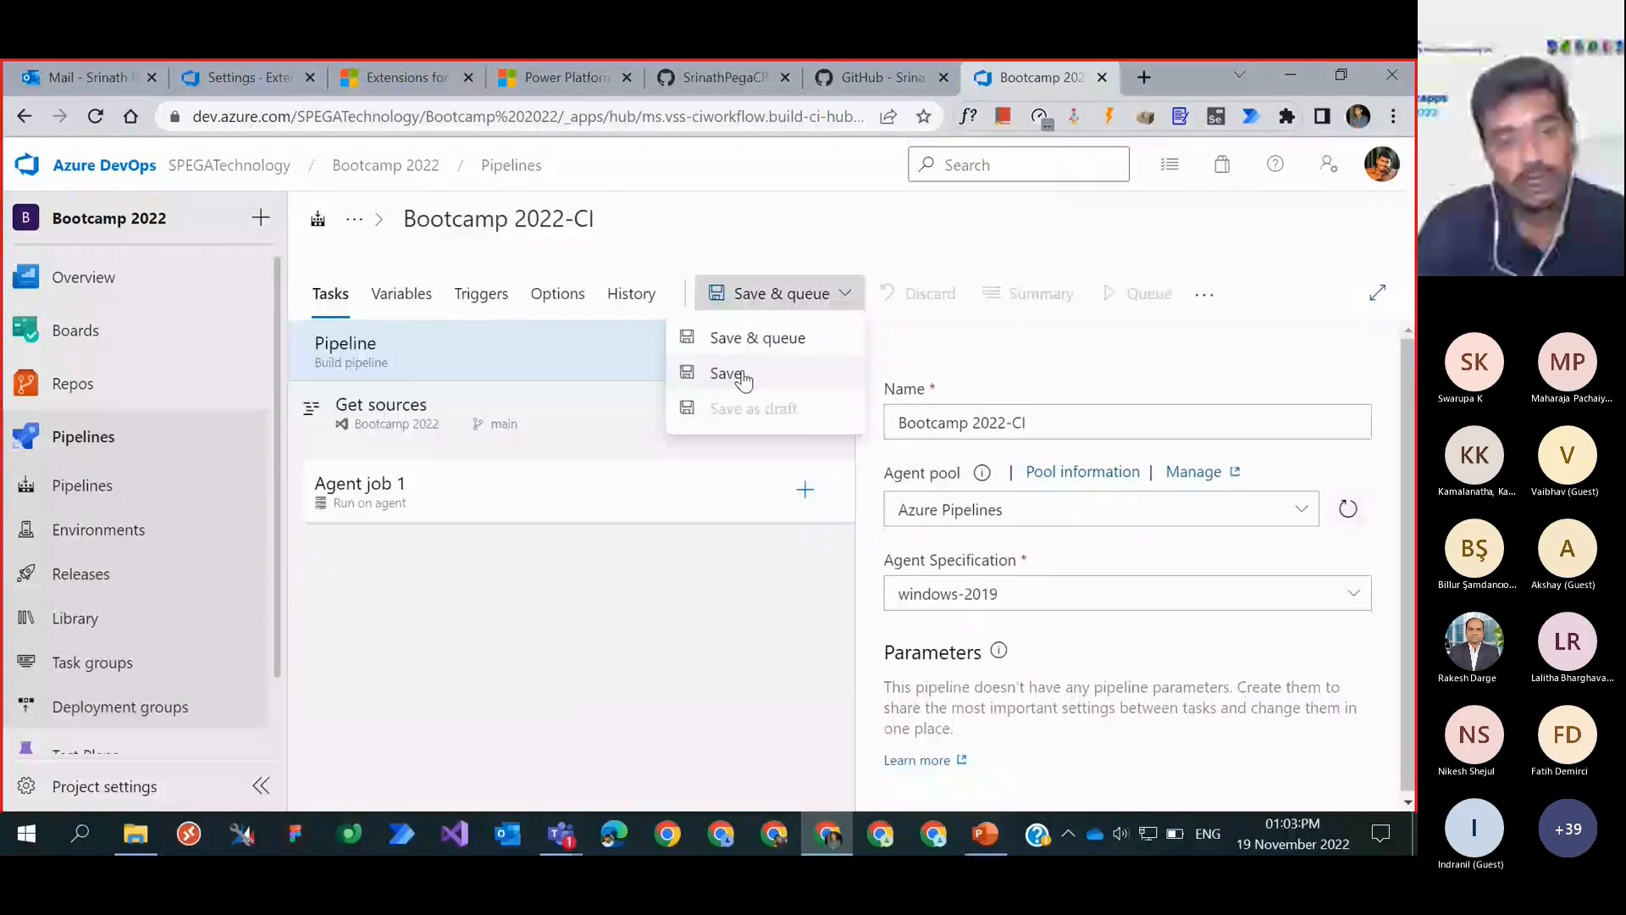
pyautogui.click(743, 381)
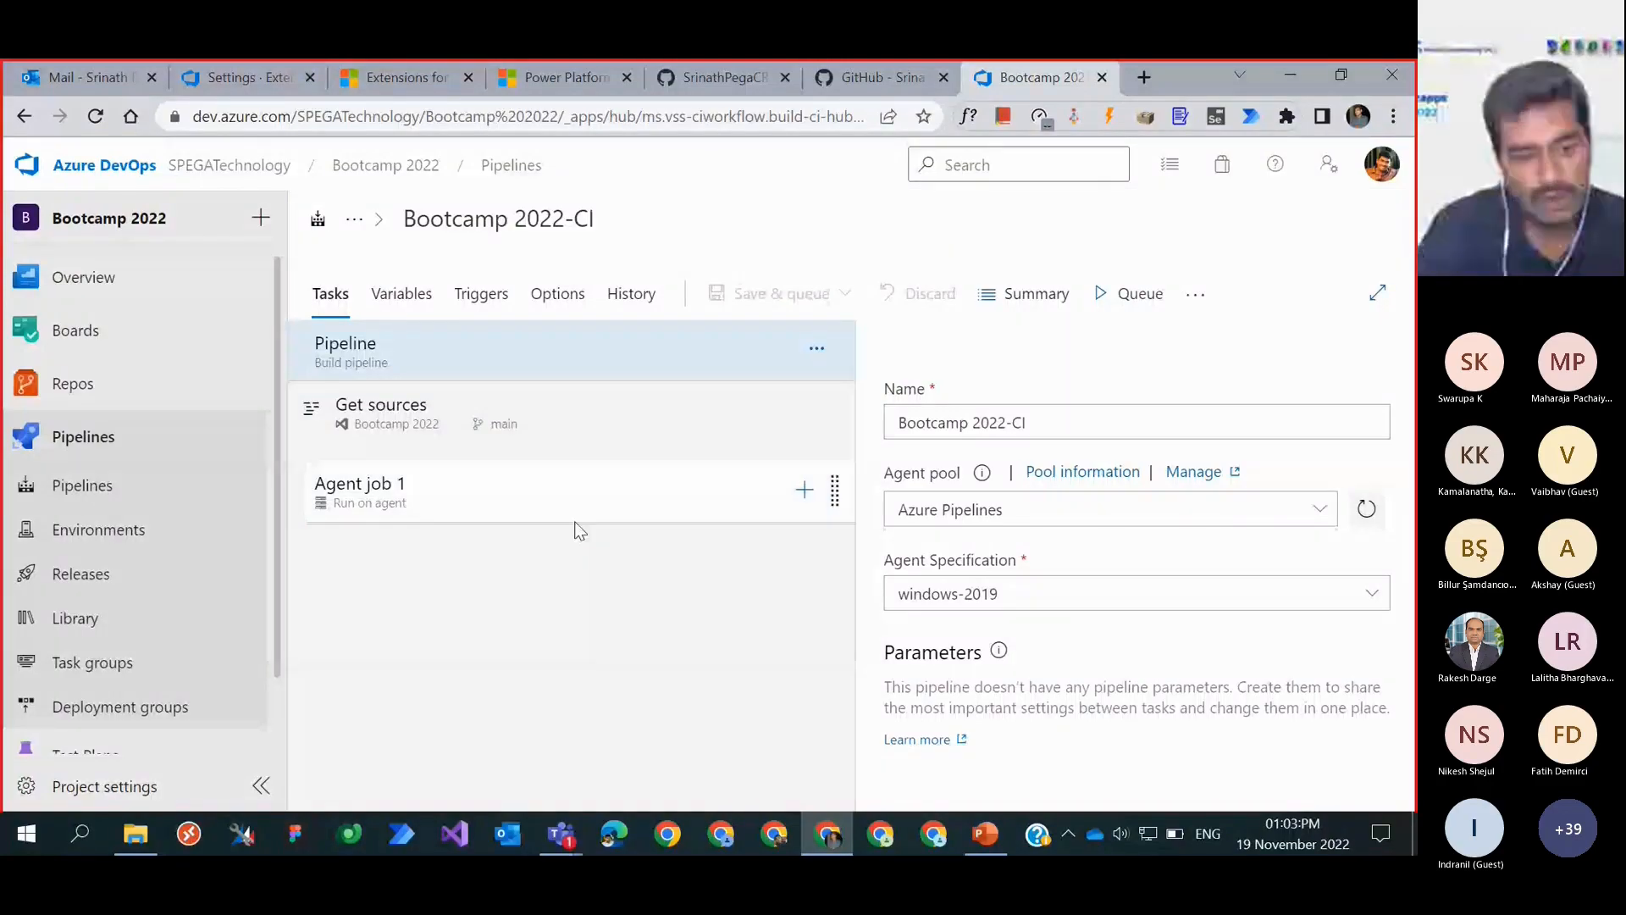
# Step: Review Agent job 1's settings, from agent selection and execution plan to dependencies and the OAuth token option
pyautogui.click(542, 508)
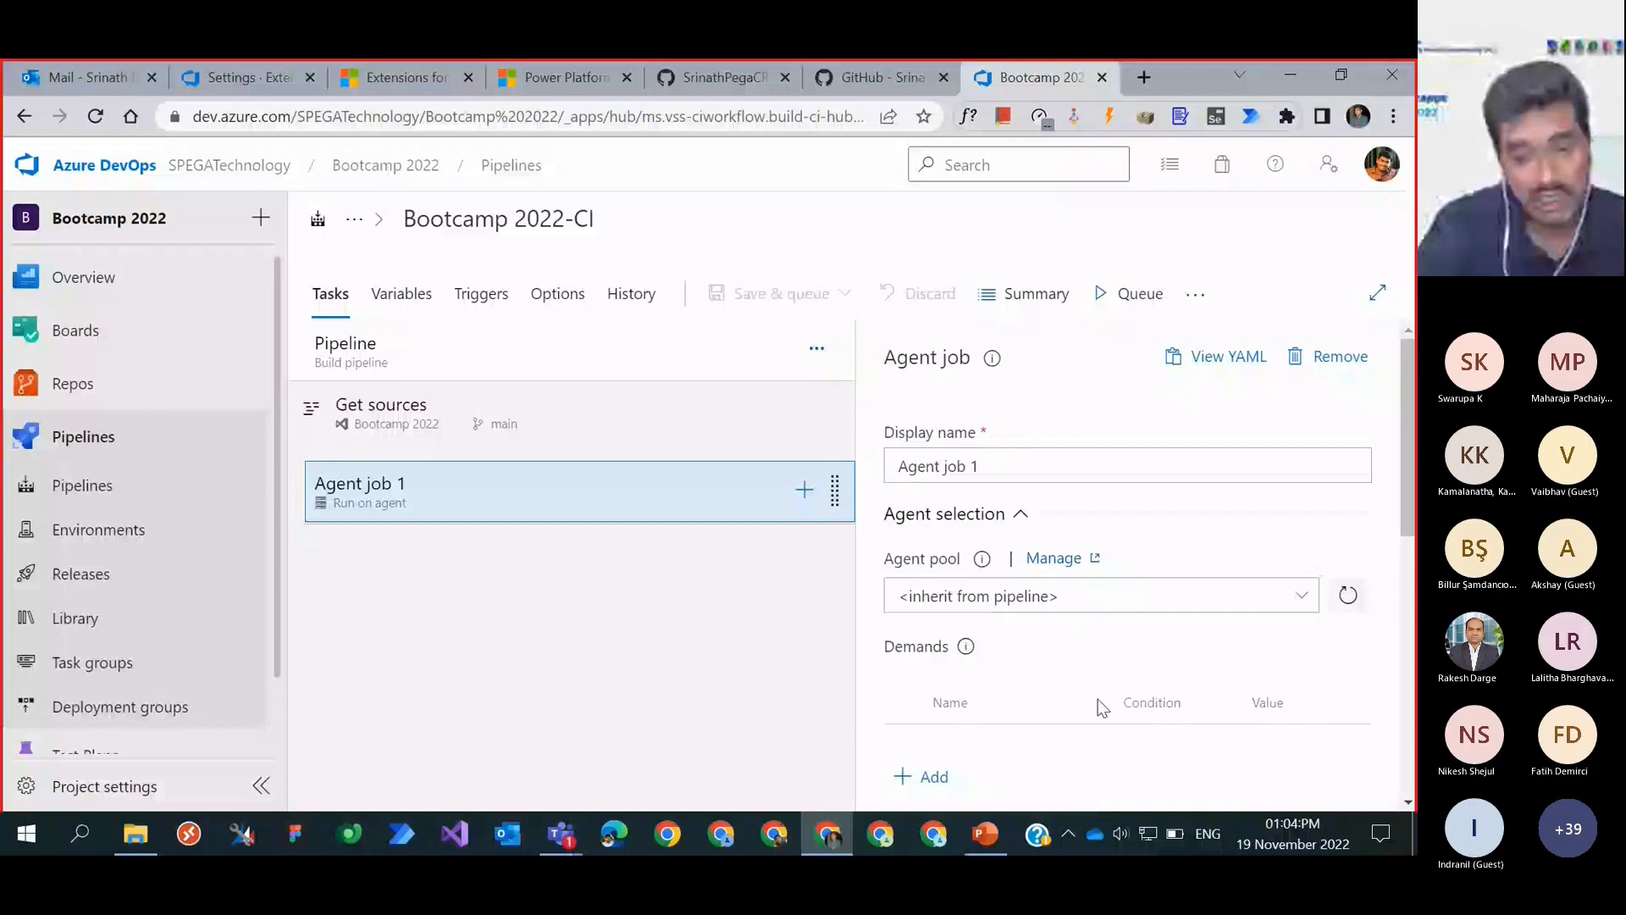
pyautogui.scroll(-3, 1101, 707)
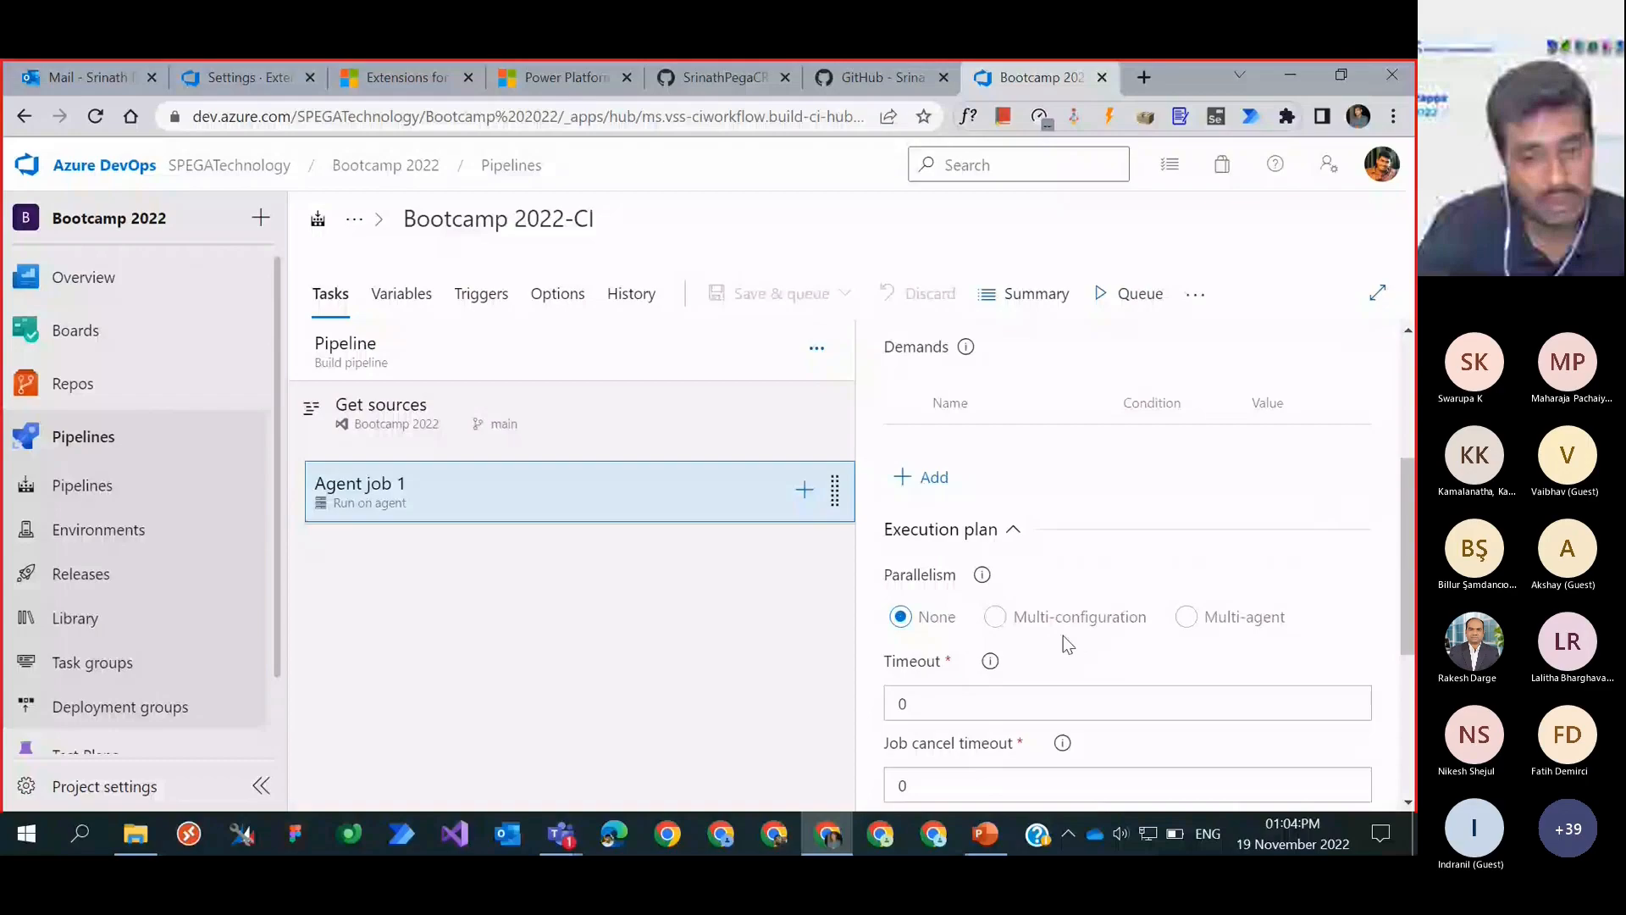
pyautogui.scroll(-2, 1099, 719)
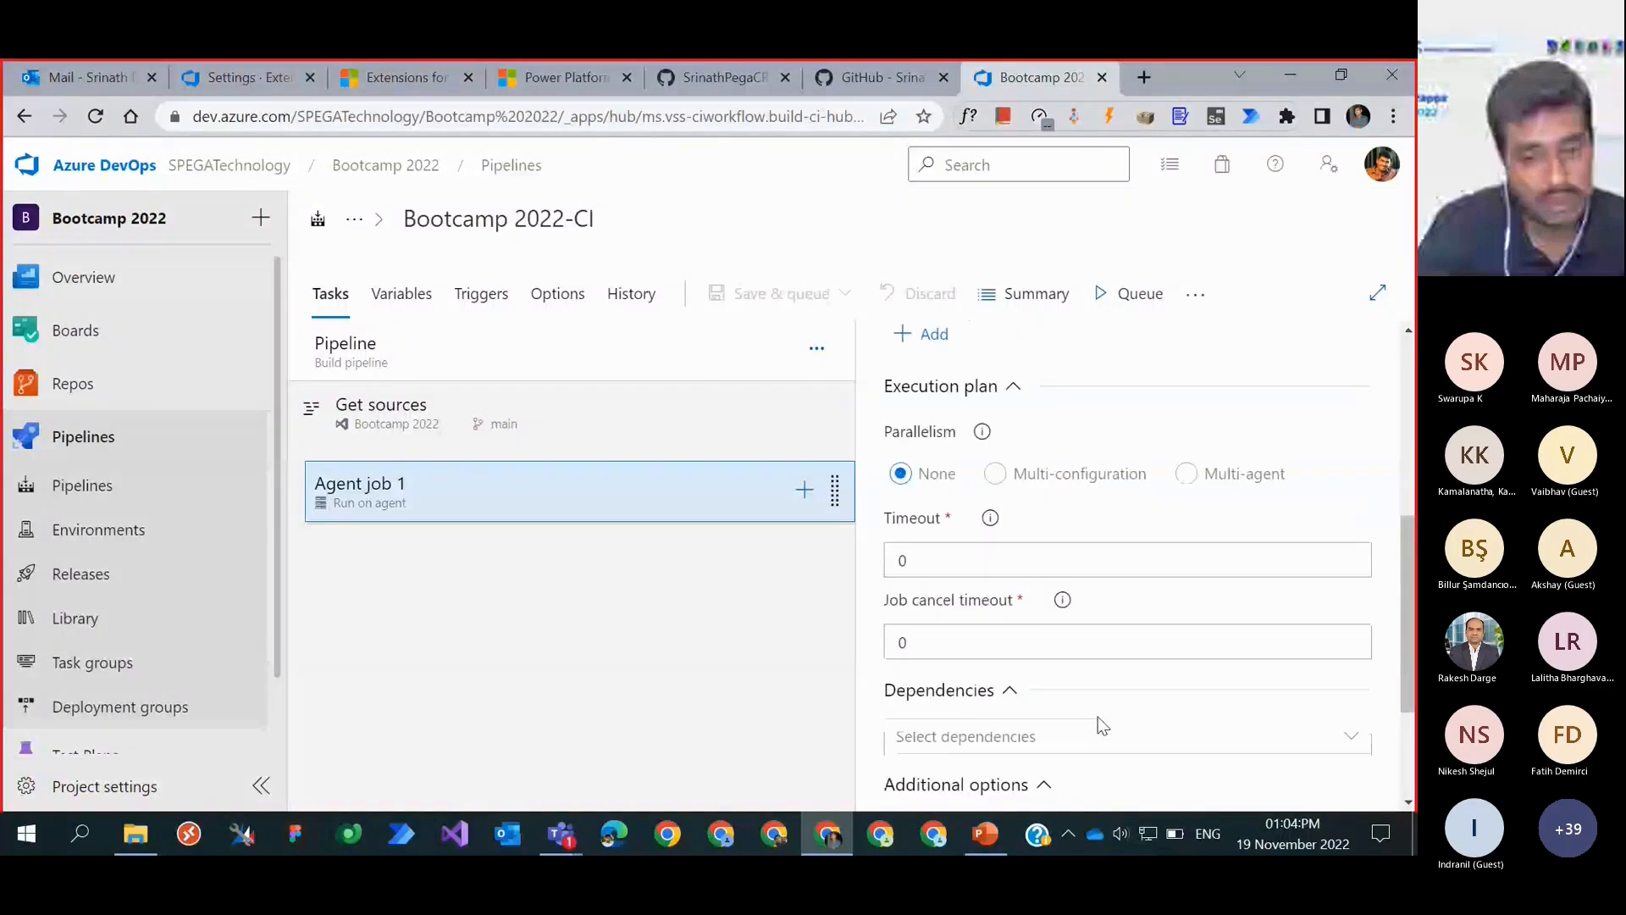
pyautogui.scroll(-1, 1093, 726)
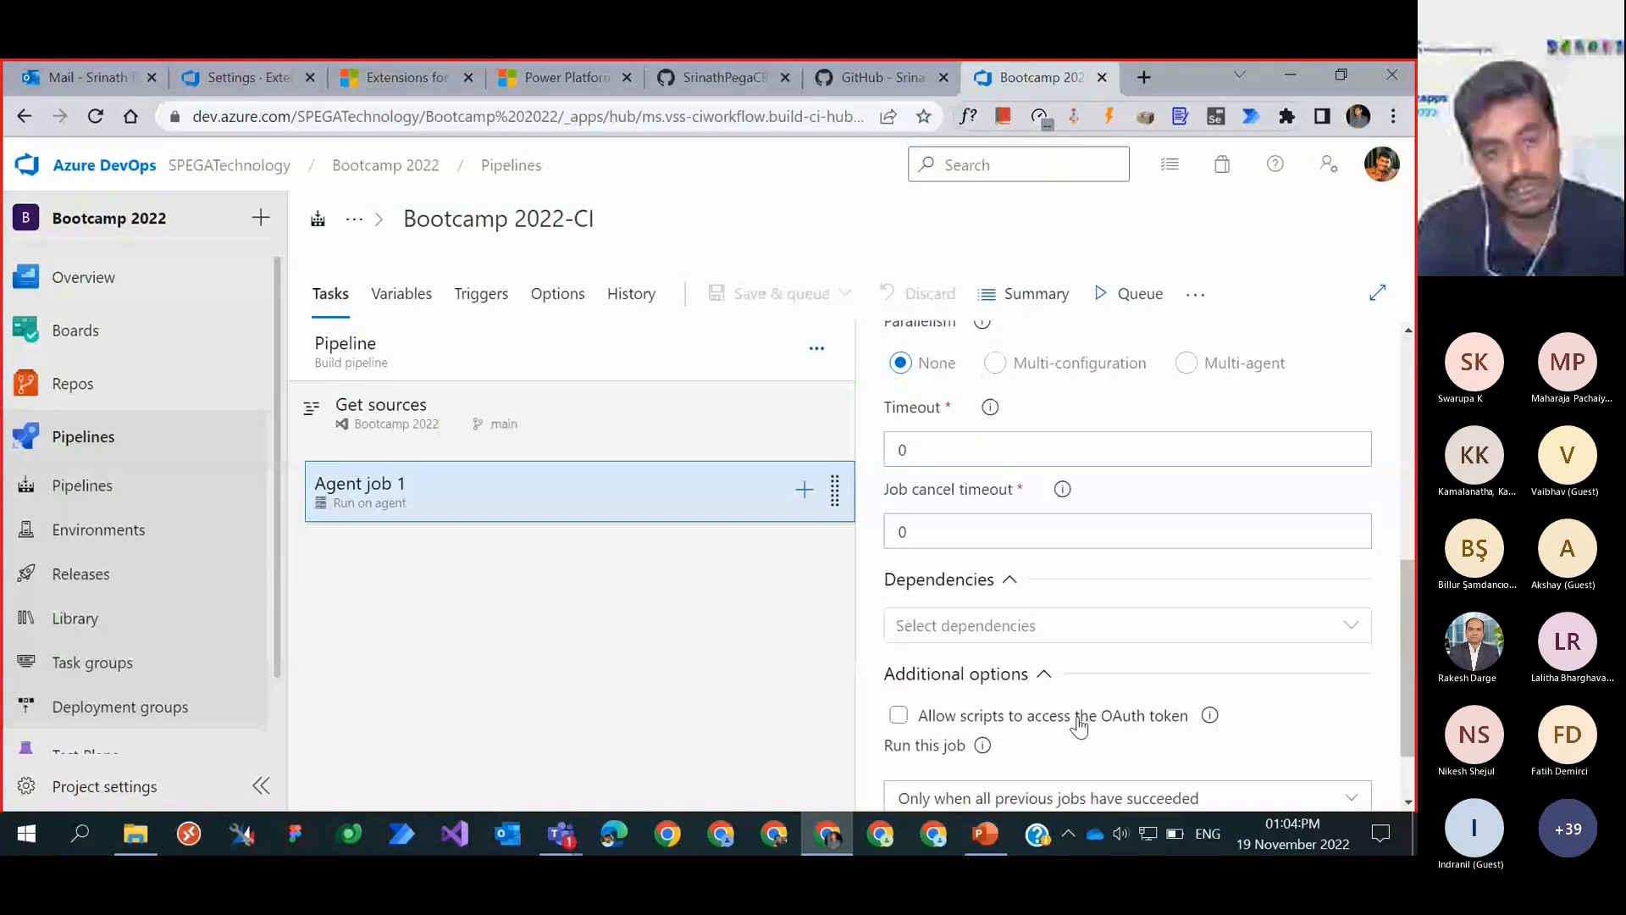
pyautogui.scroll(-1, 1077, 726)
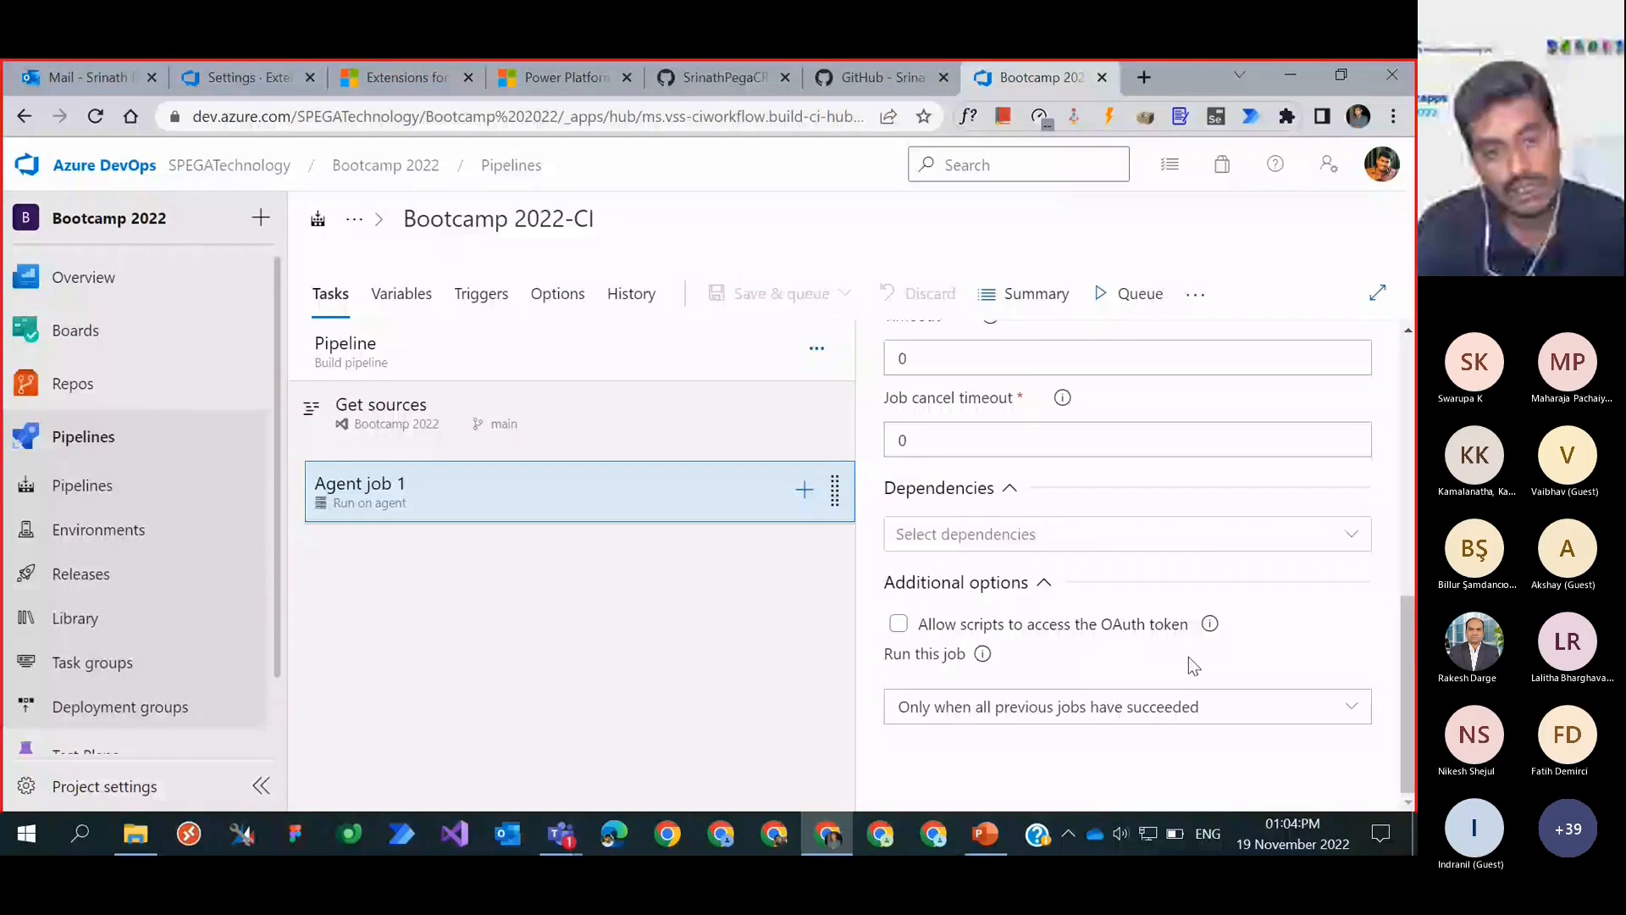
pyautogui.click(899, 623)
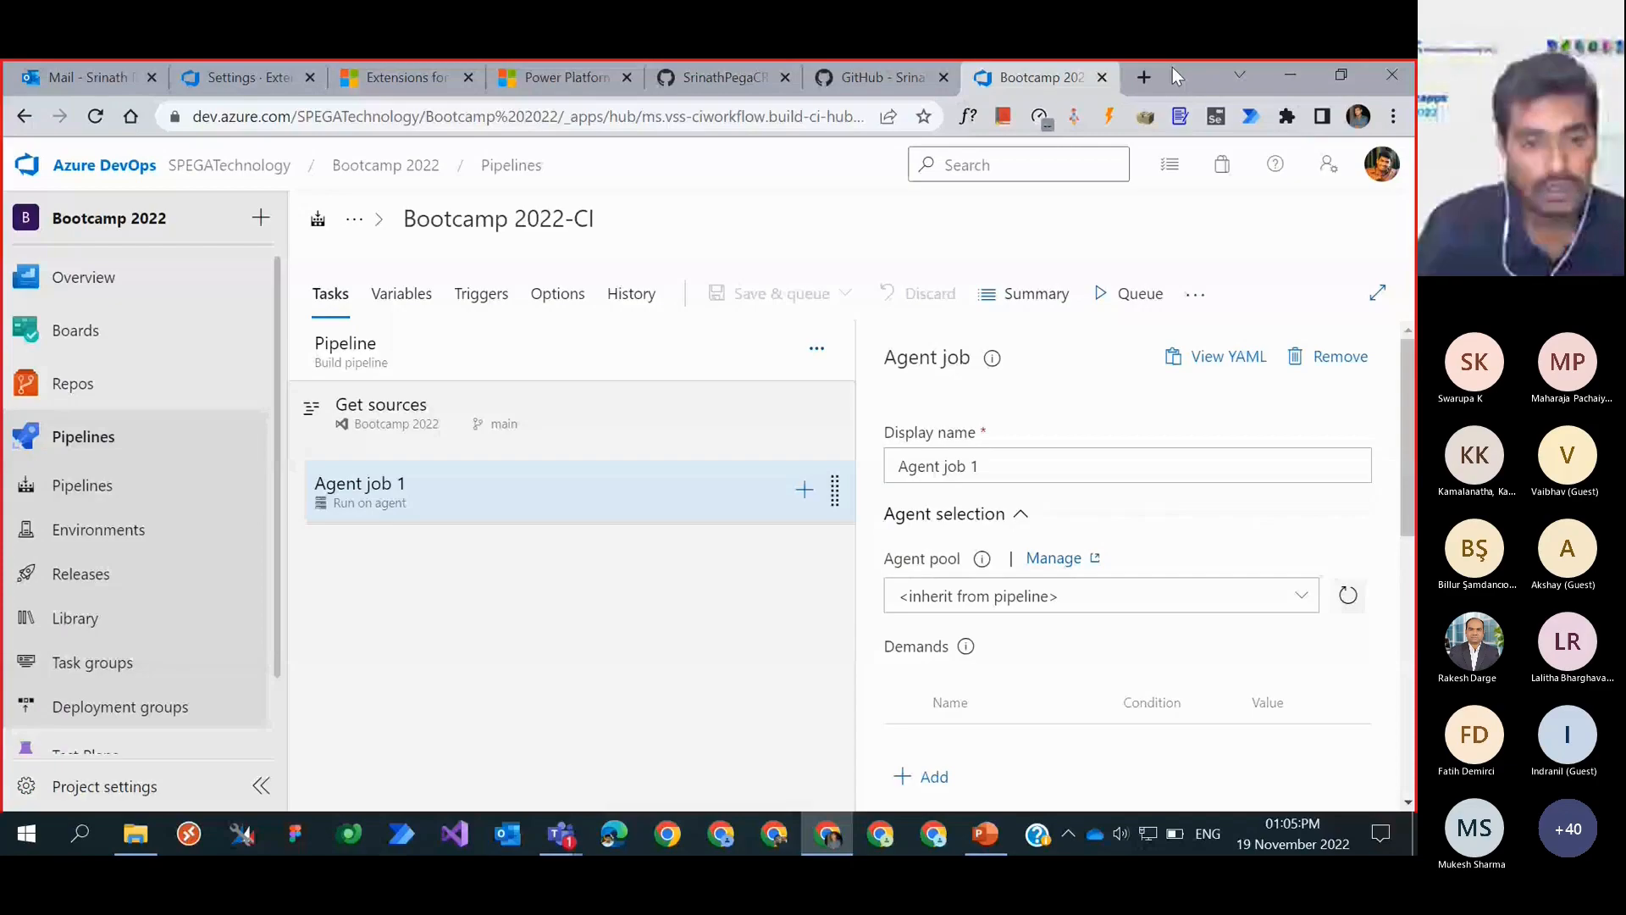
# Step: Open the SPEGATechnology organization settings in a new browser tab and view the installed extensions
pyautogui.click(1143, 78)
pyautogui.write('dev.azure.com/SPEGATechnology/')
pyautogui.press('Return')
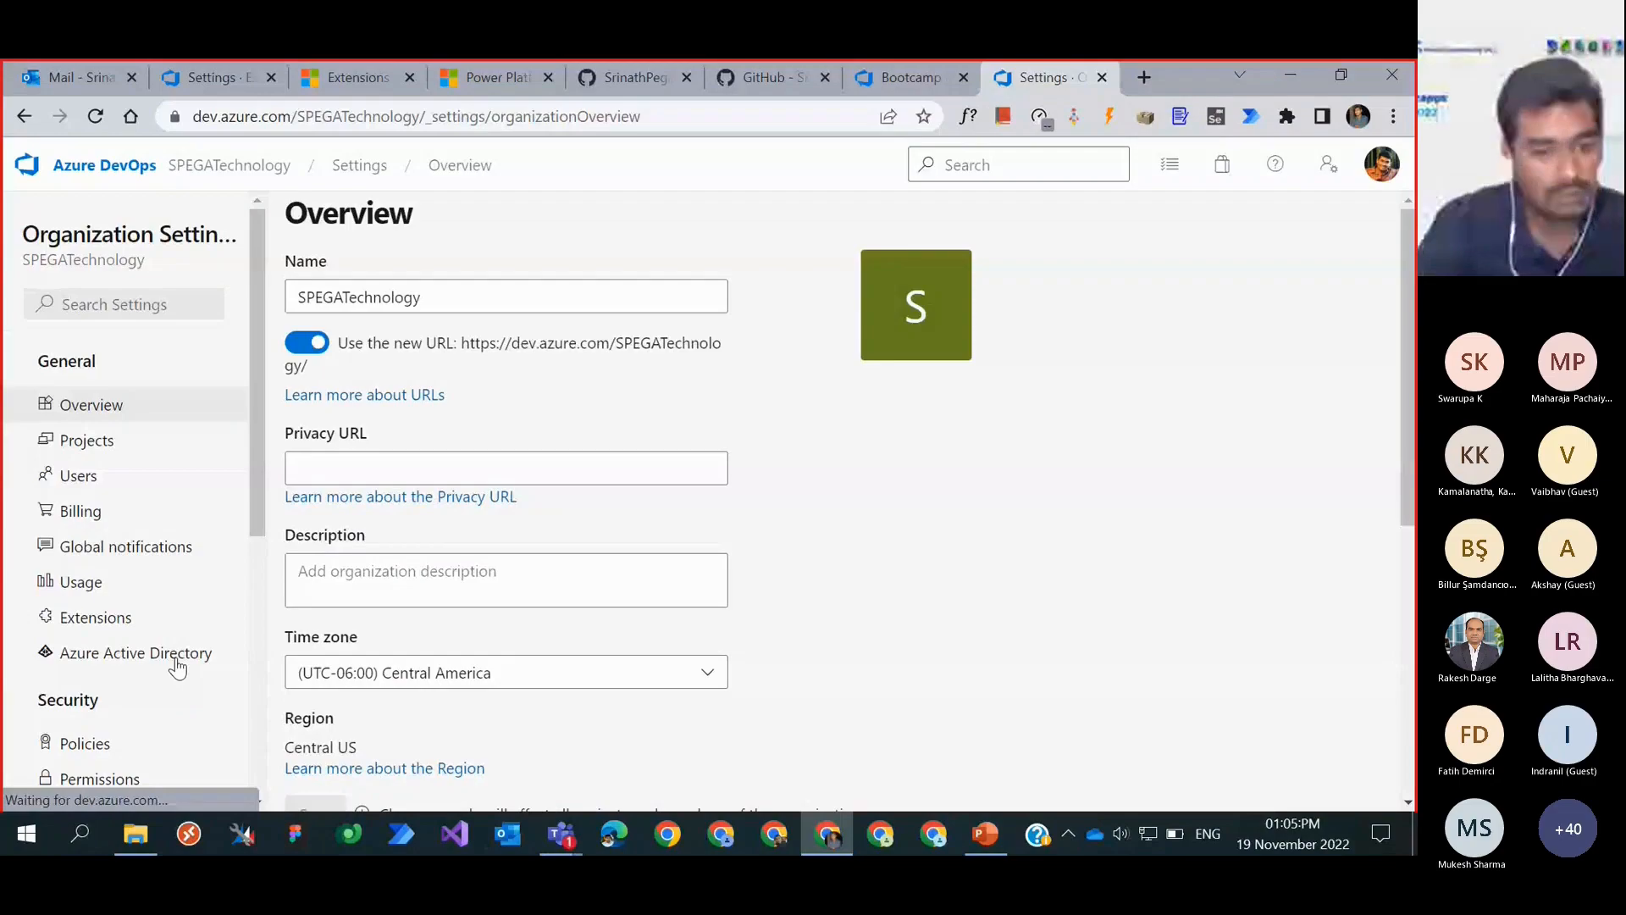
pyautogui.click(113, 631)
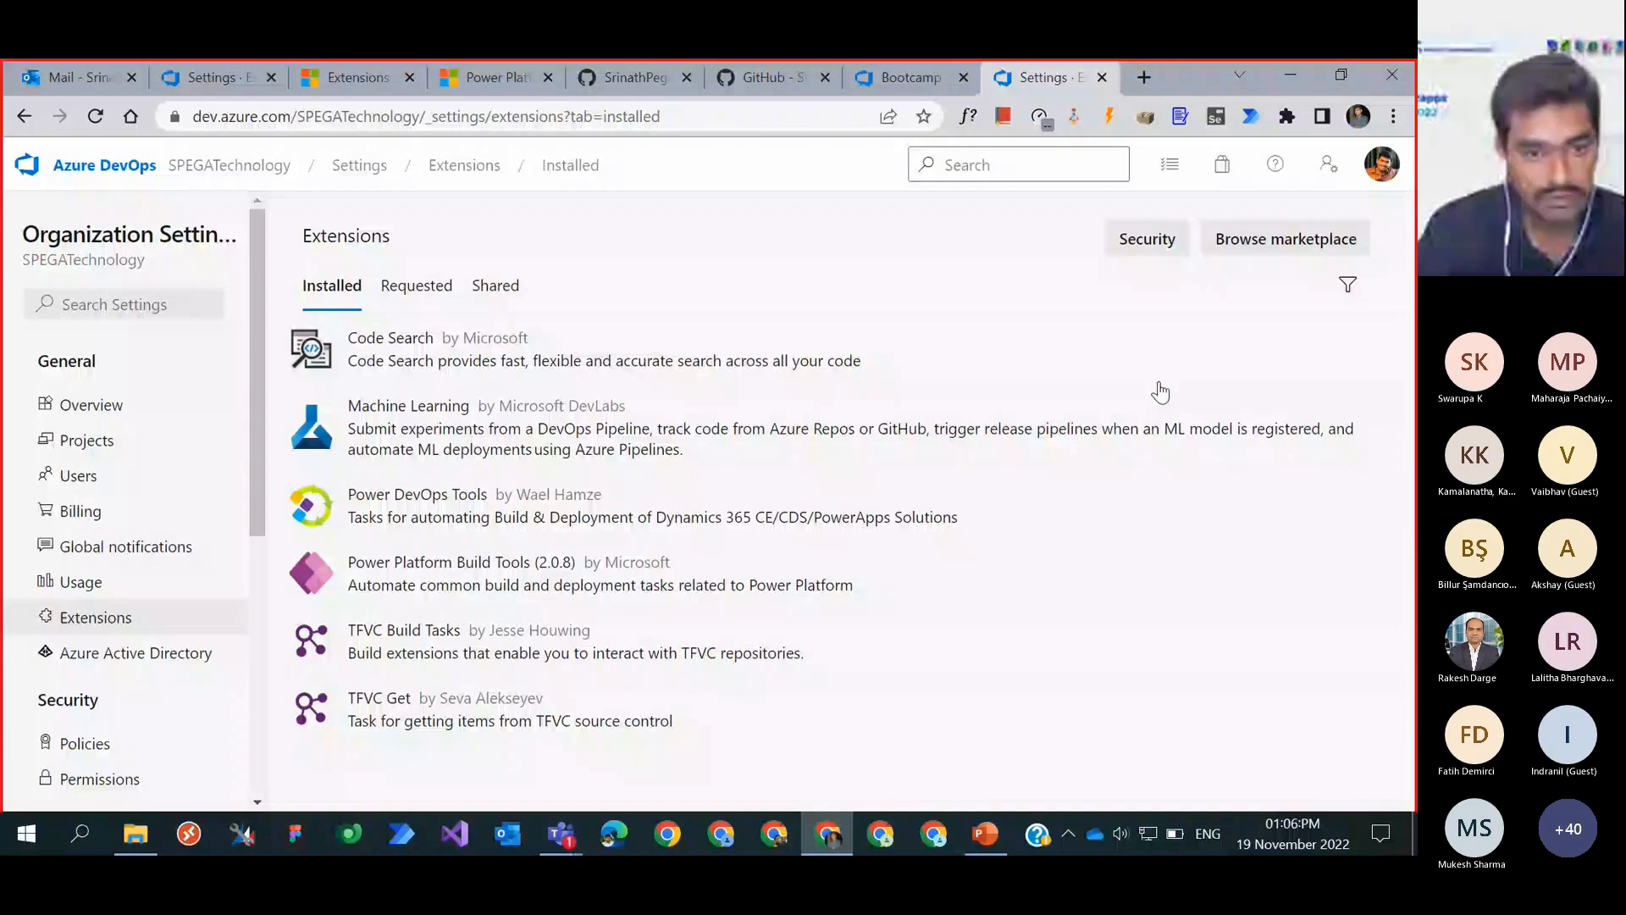
# Step: Browse the marketplace for Azure DevOps, open Power Platform Build Tools and read through its overview and release notes
pyautogui.click(1256, 248)
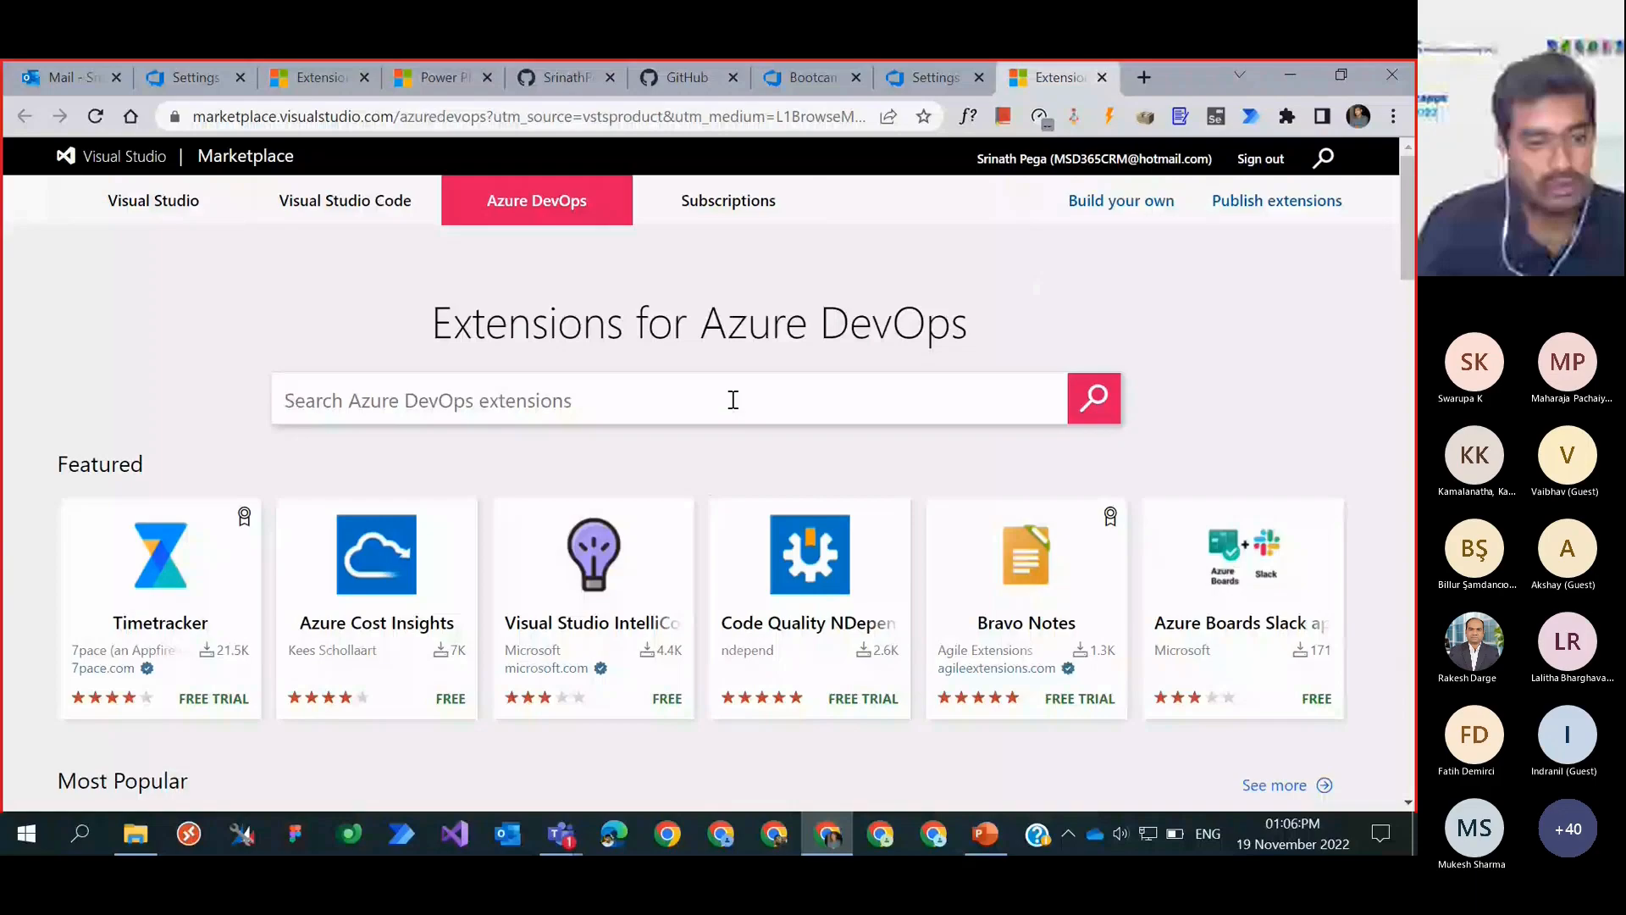
pyautogui.scroll(-3, 1096, 637)
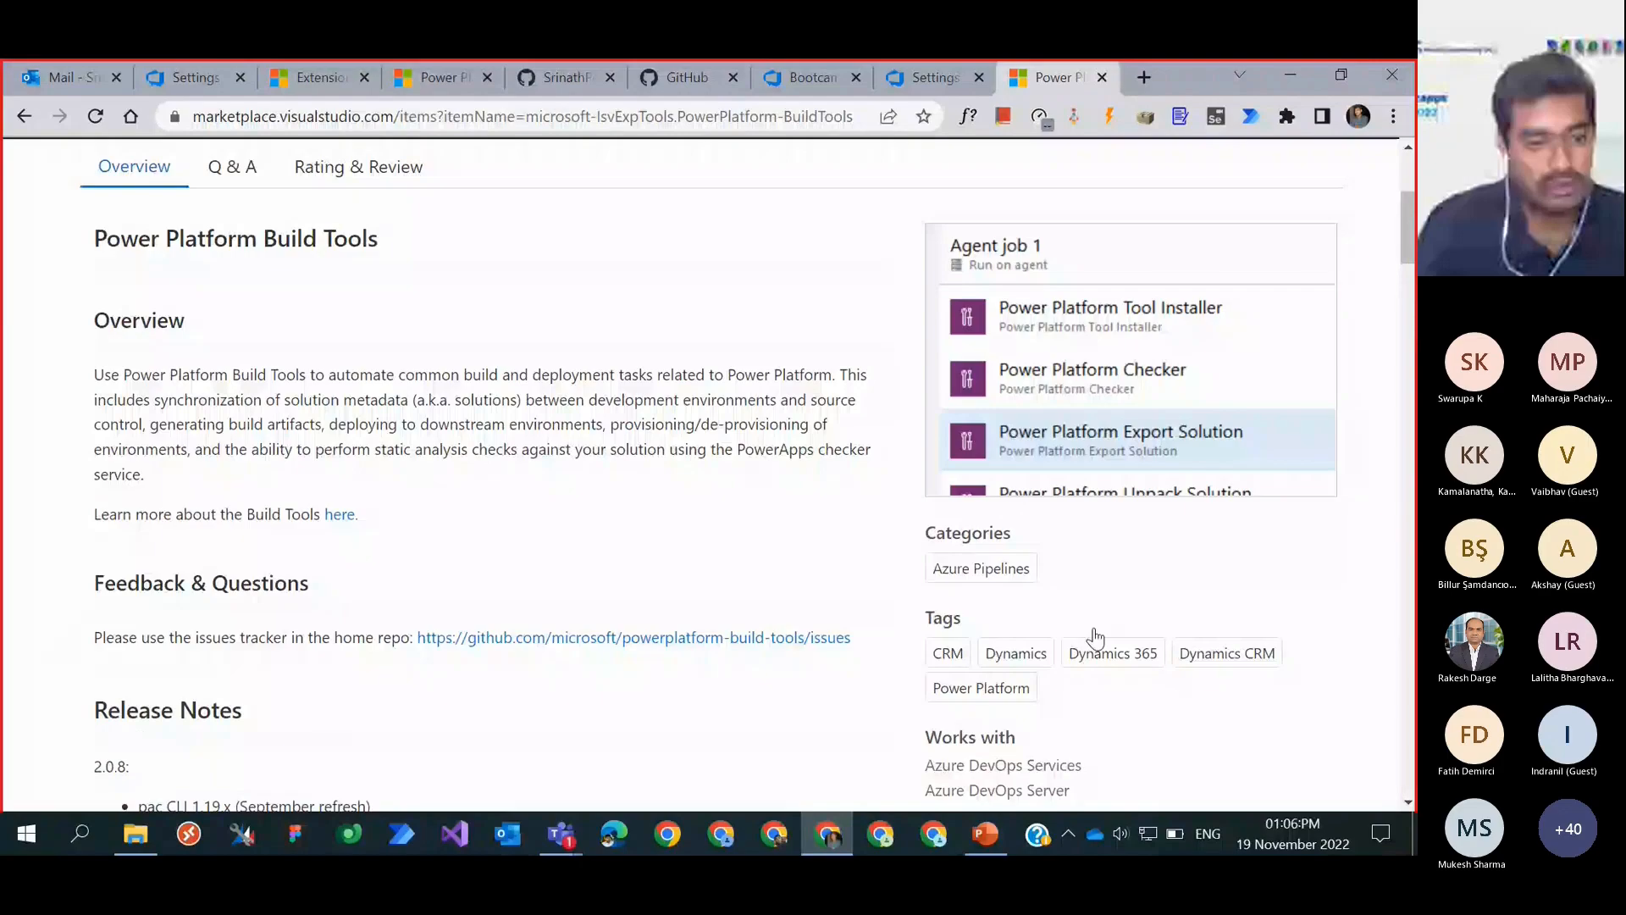
pyautogui.scroll(-1, 1094, 636)
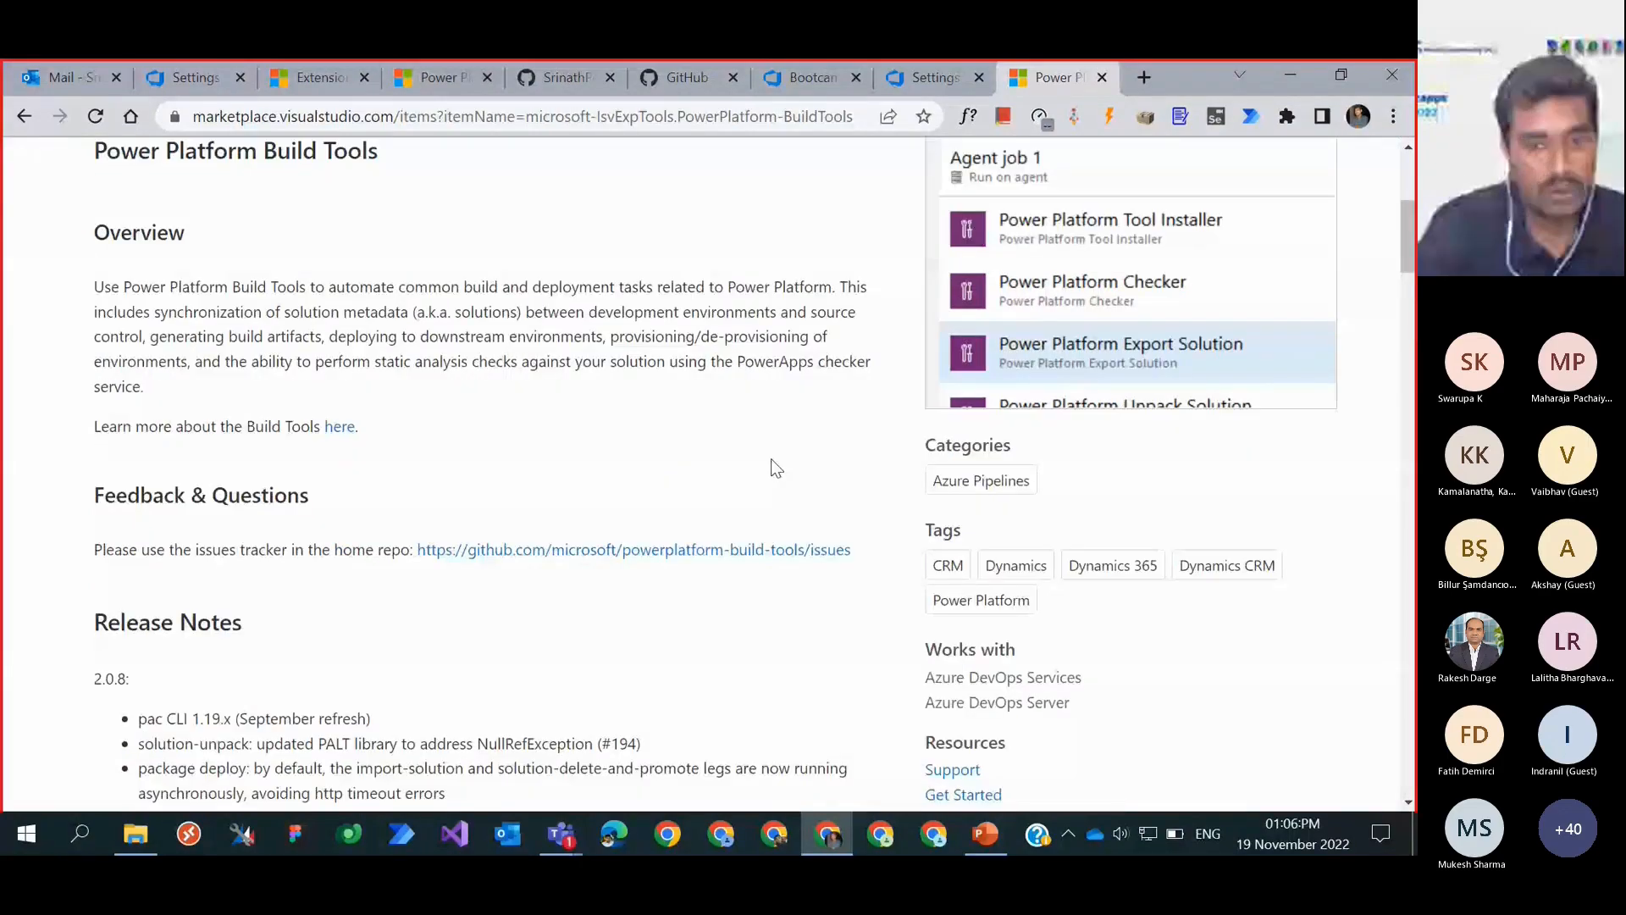
pyautogui.scroll(-10, 771, 462)
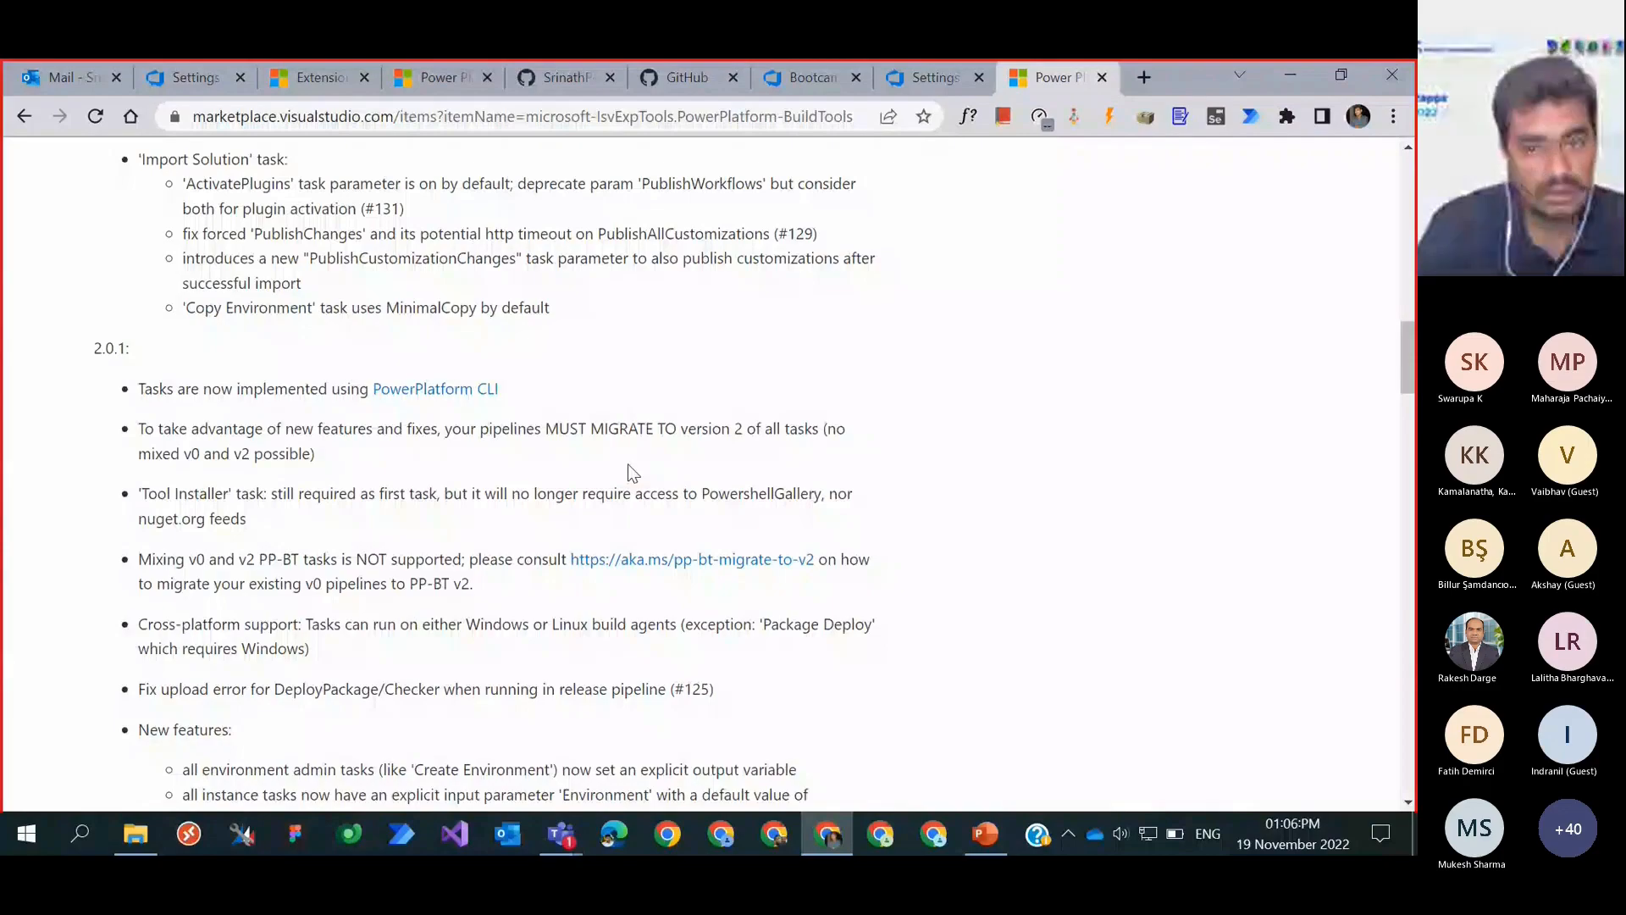
pyautogui.scroll(-8, 625, 472)
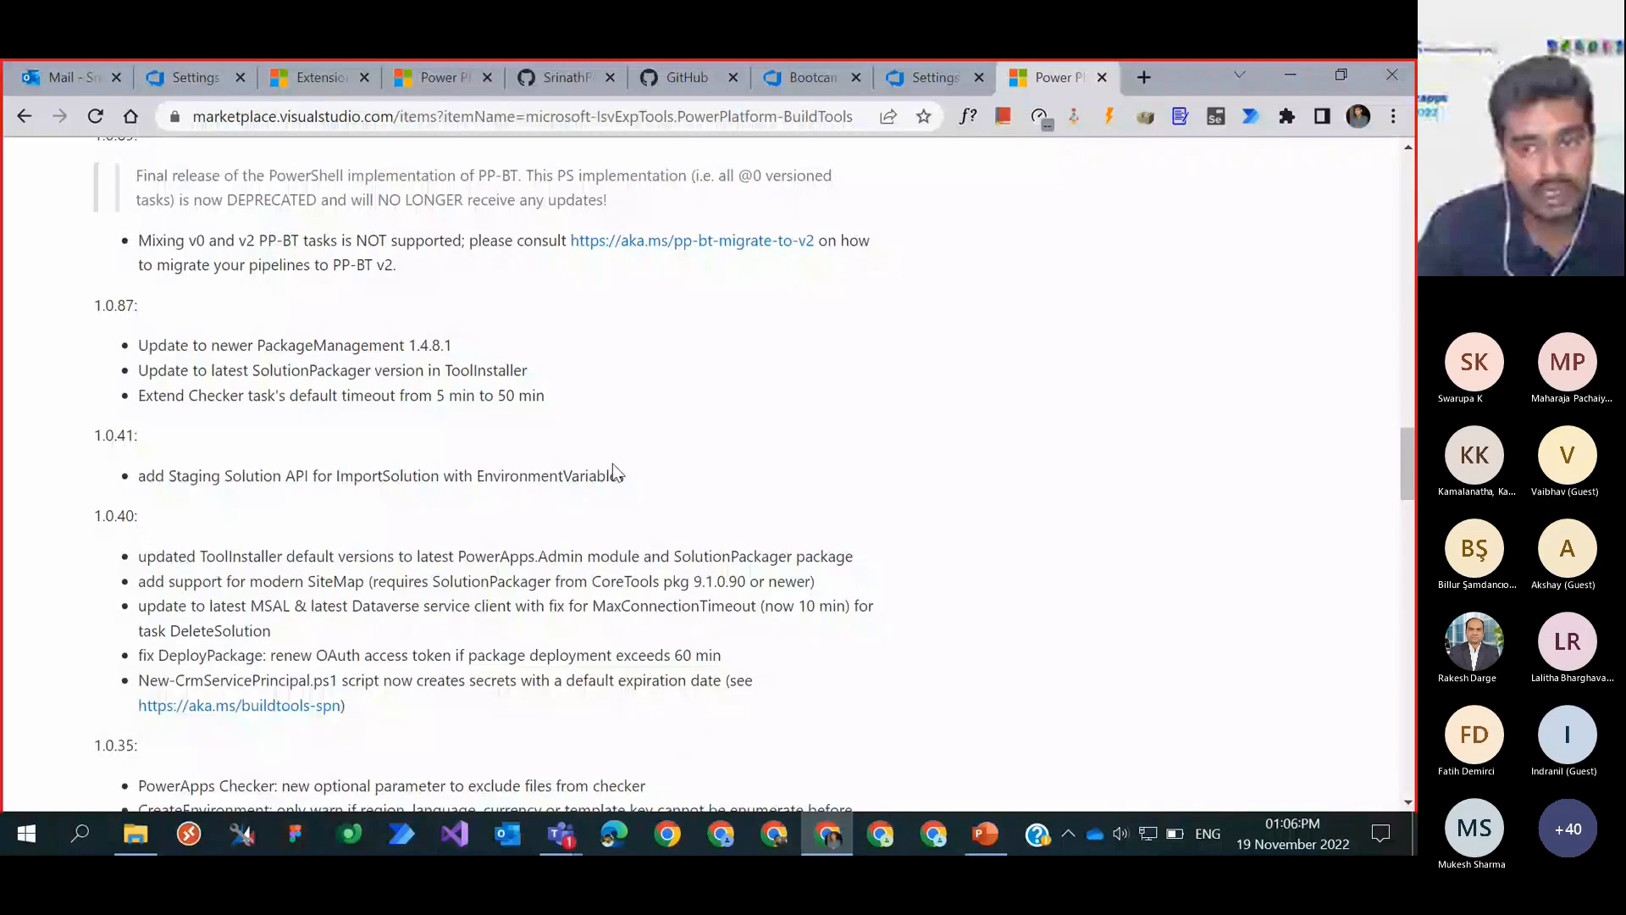
pyautogui.scroll(20, 581, 445)
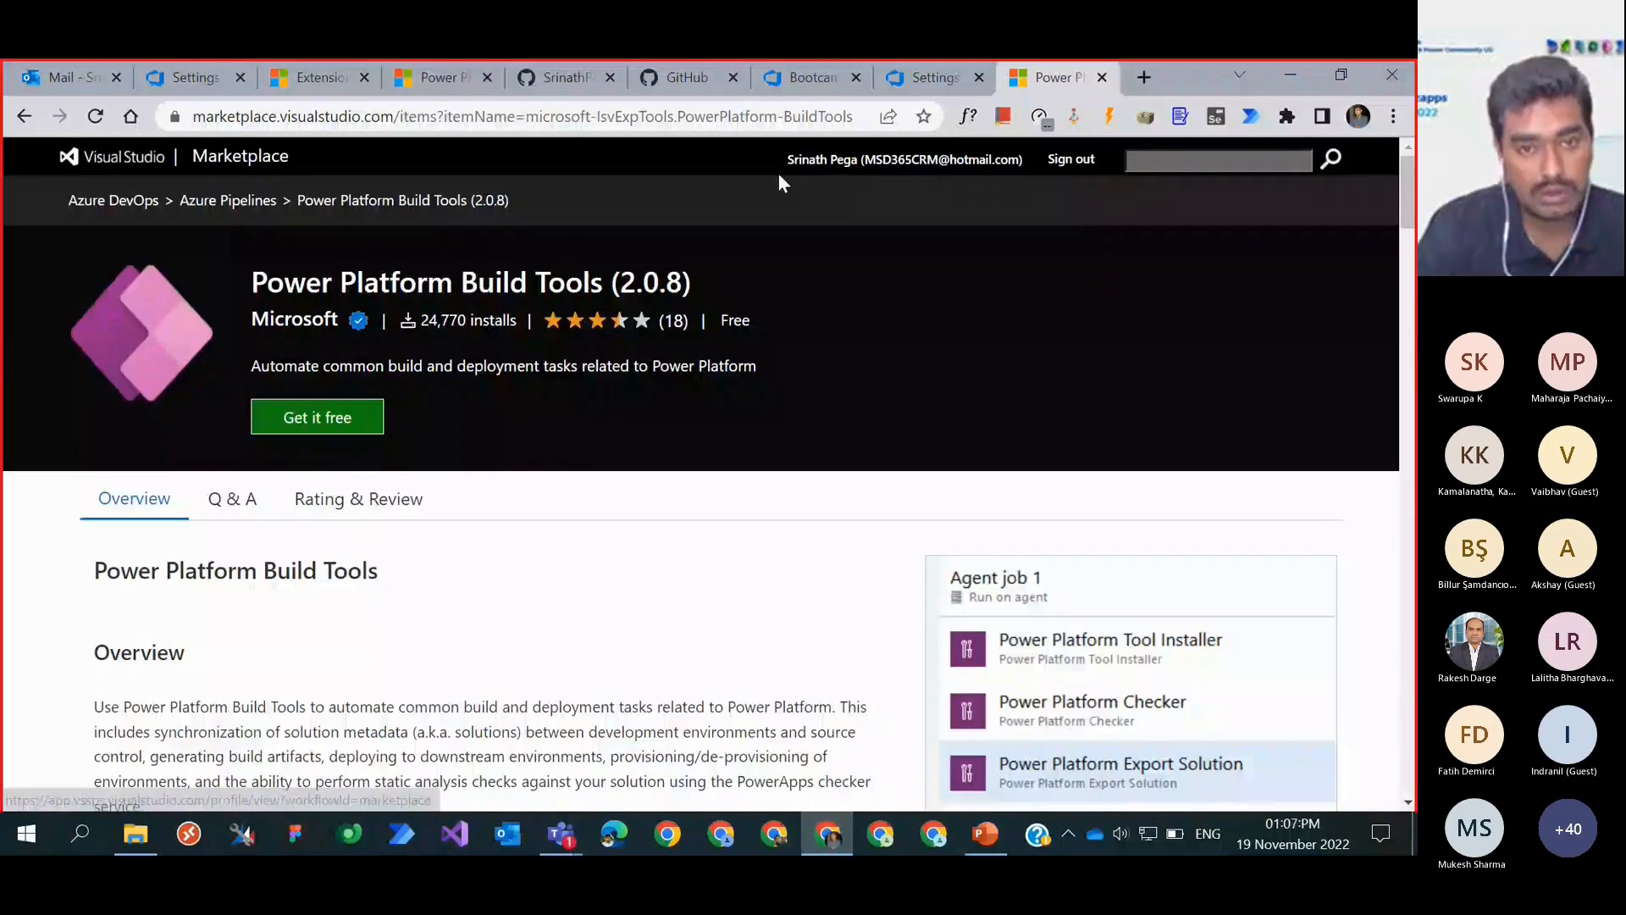
# Step: Compare the account signed in to the marketplace with the one signed in to the organization settings
pyautogui.moveTo(937, 181)
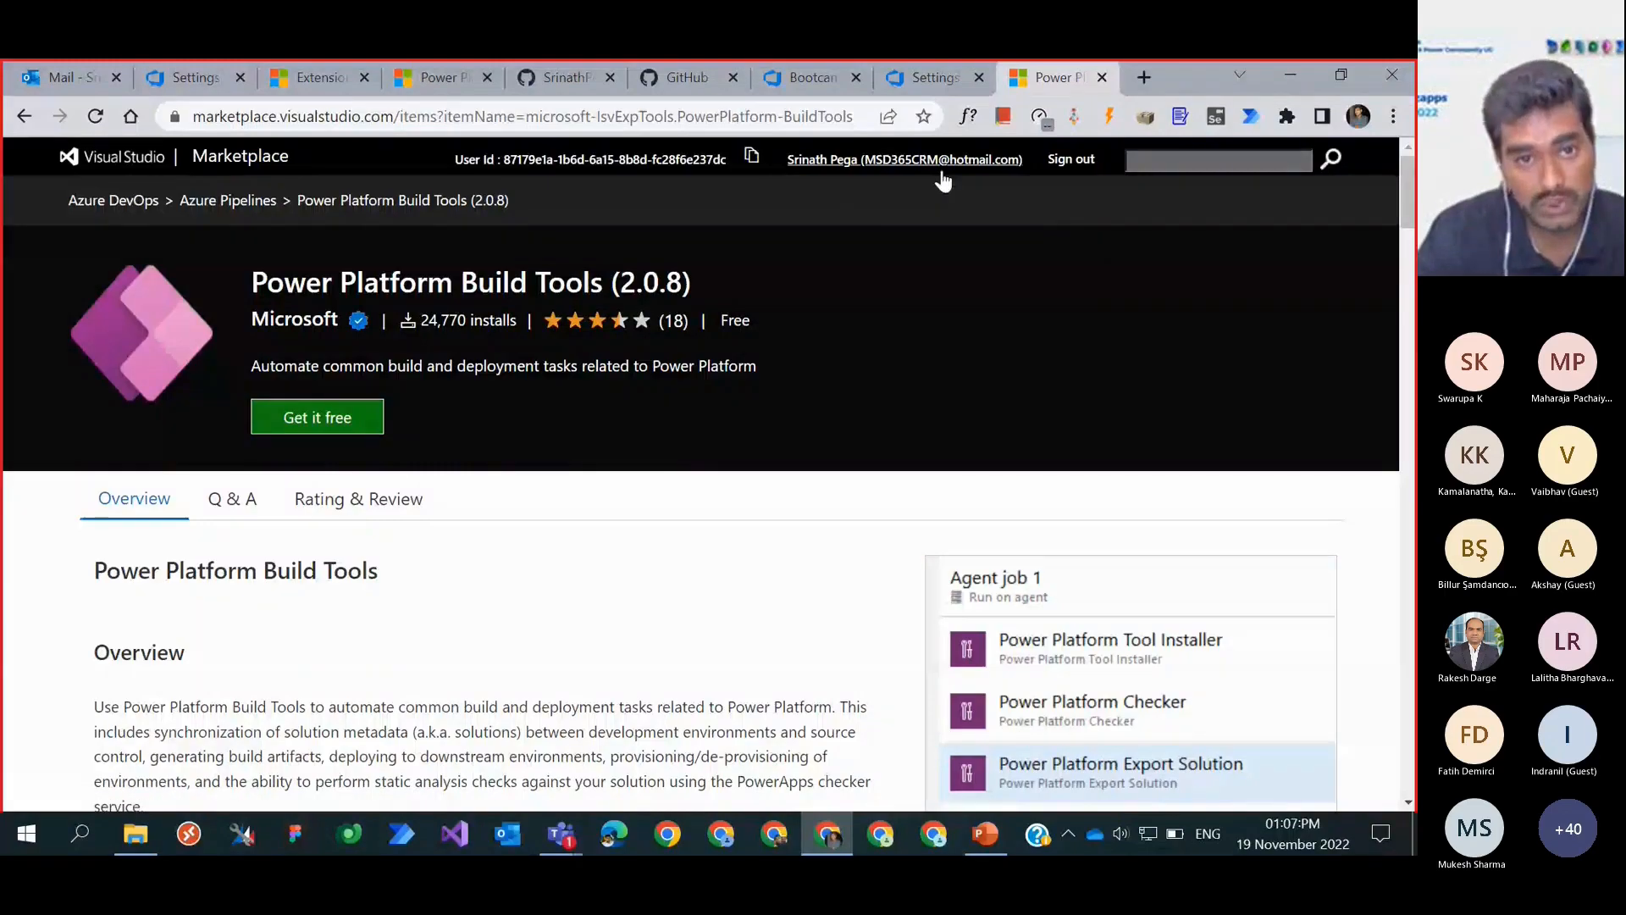
pyautogui.click(923, 77)
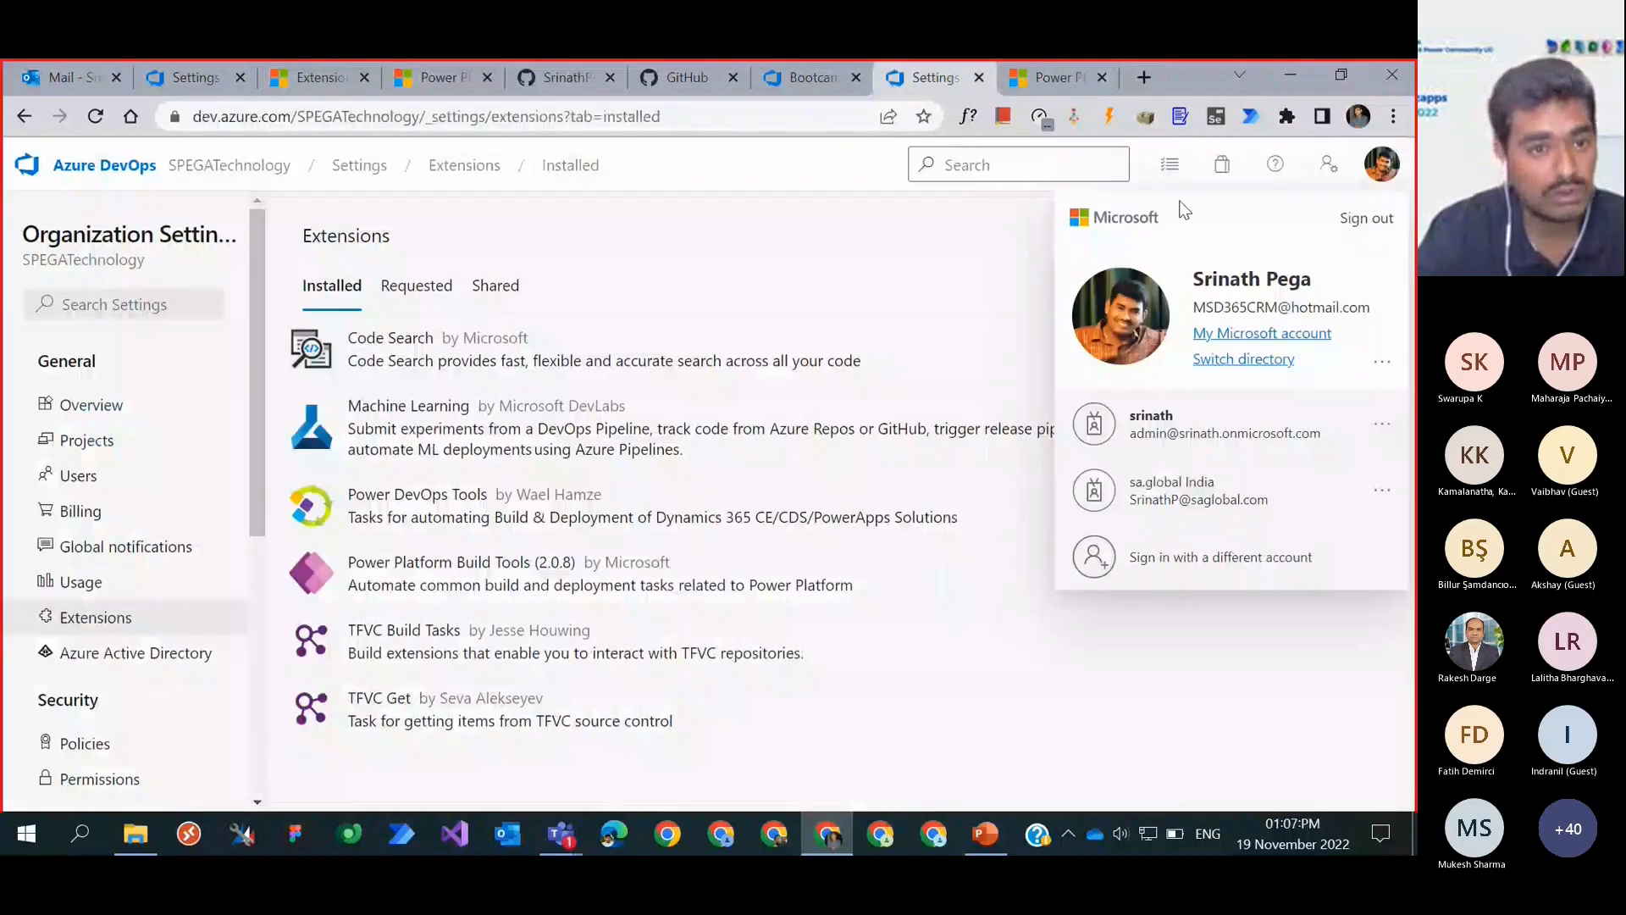
pyautogui.hotkey('ctrl', 'Tab')
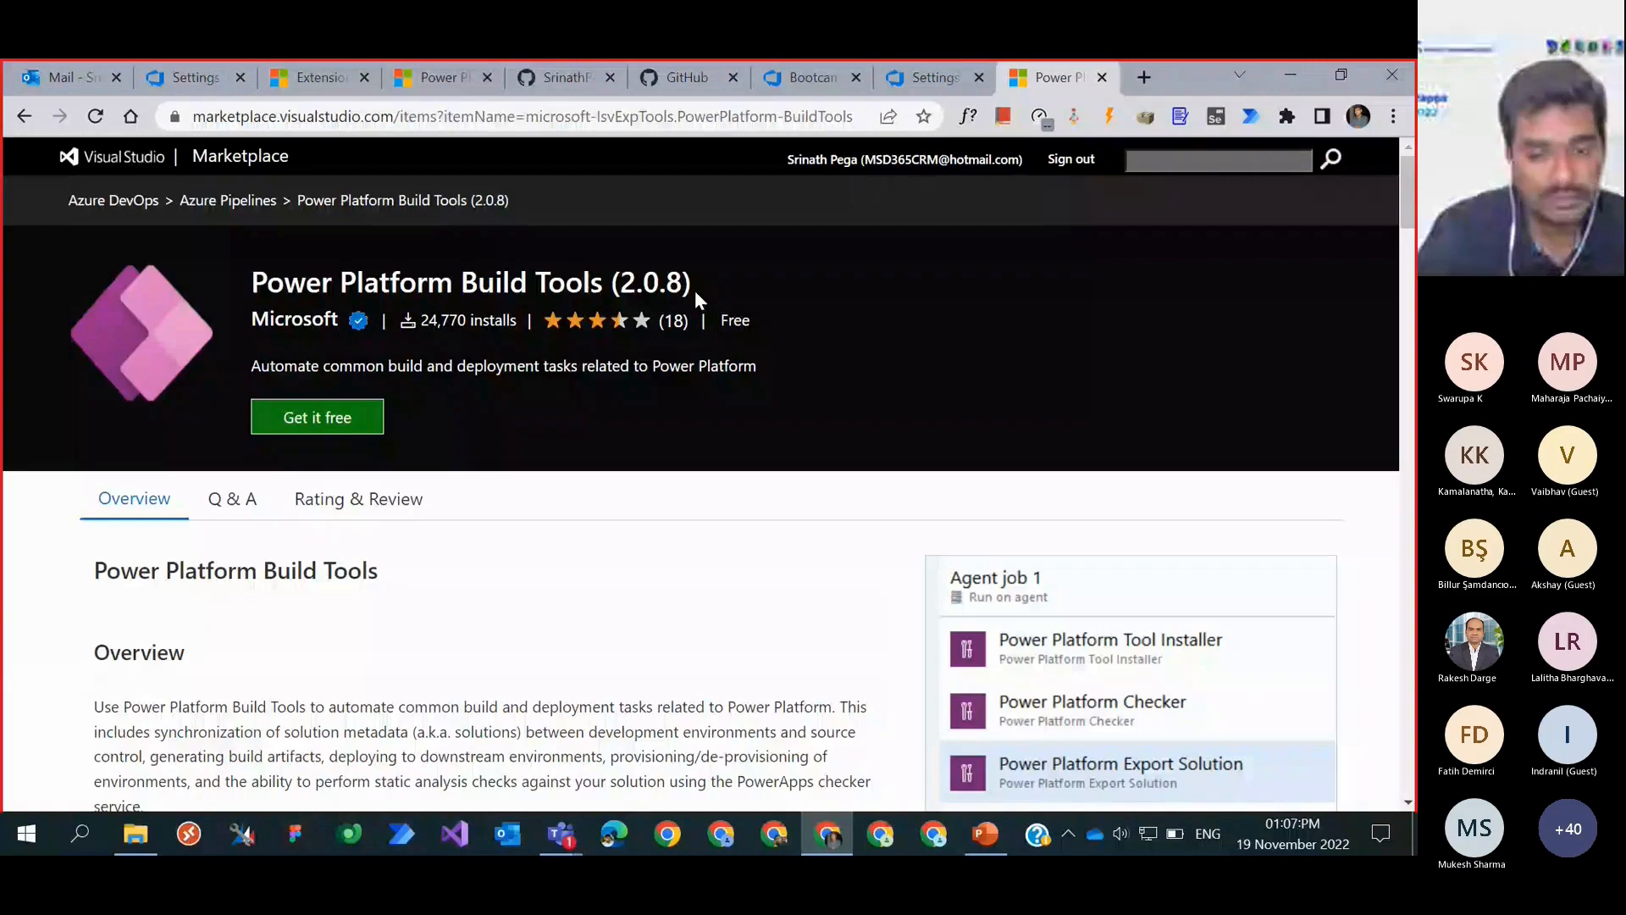
# Step: Start getting Power Platform Build Tools for free and choose SPEGATechnology as the target organization
pyautogui.click(316, 416)
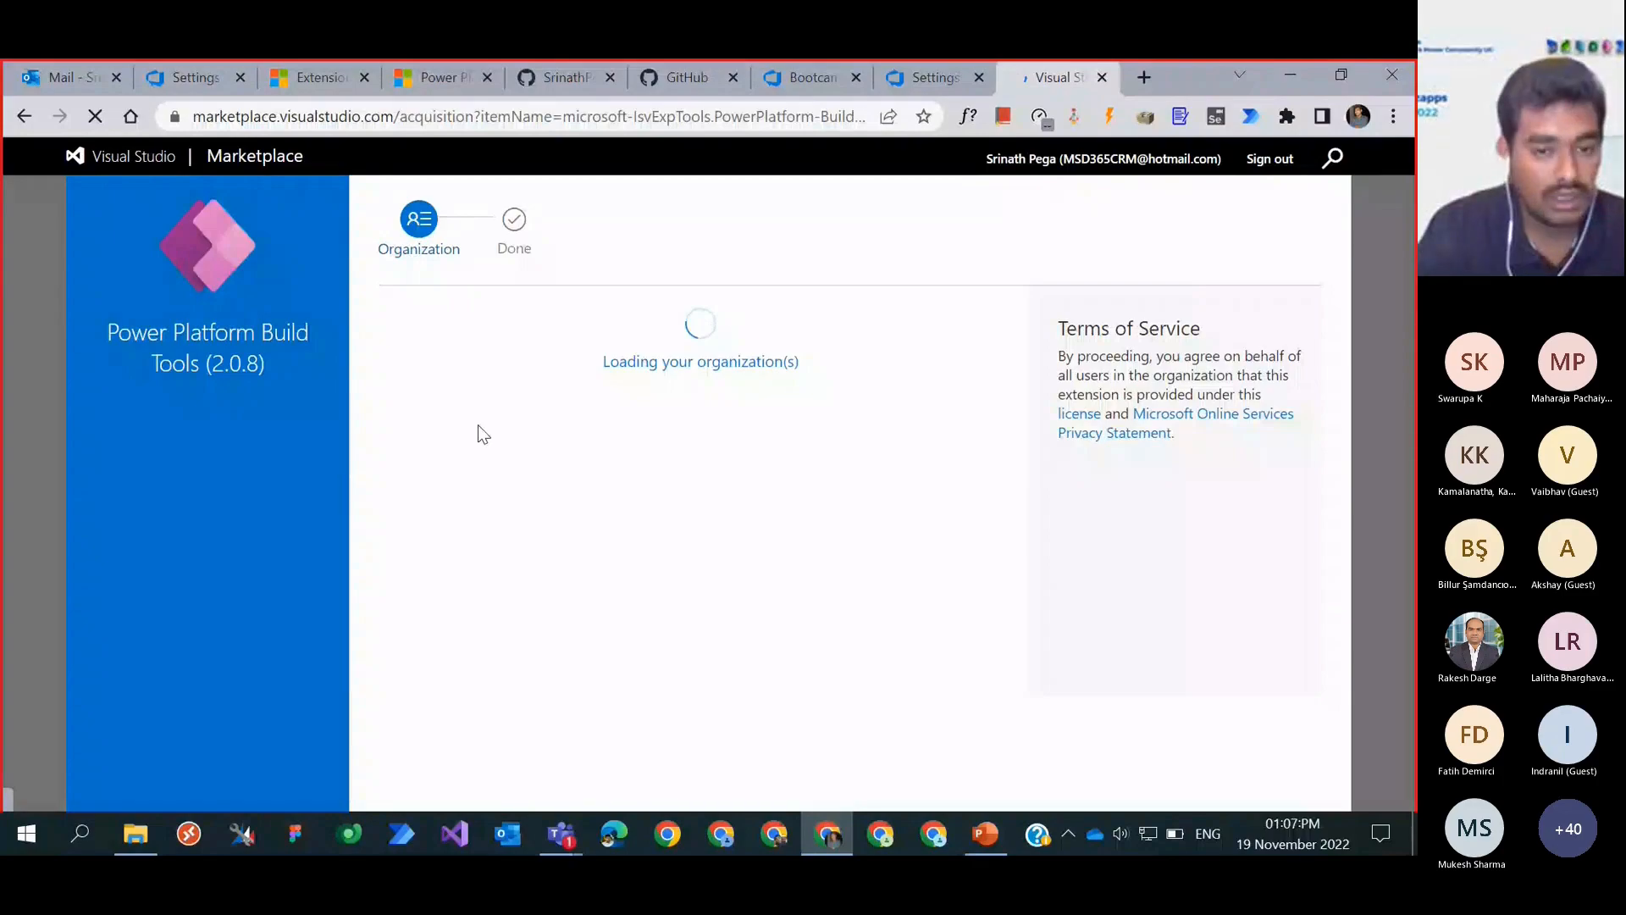
pyautogui.click(632, 382)
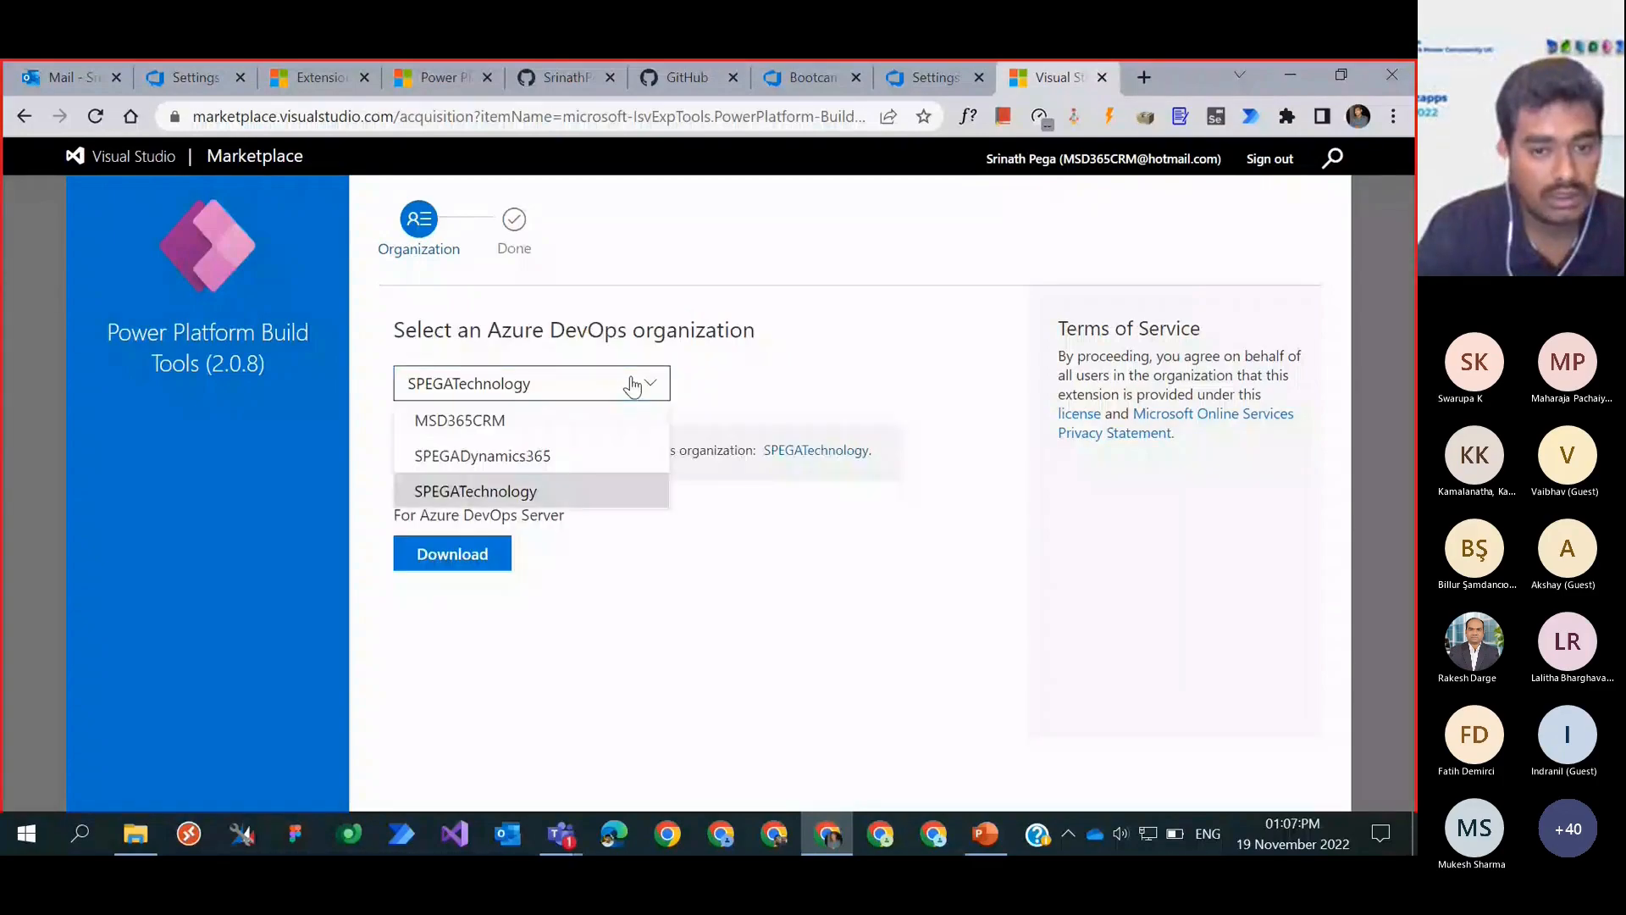
pyautogui.click(551, 492)
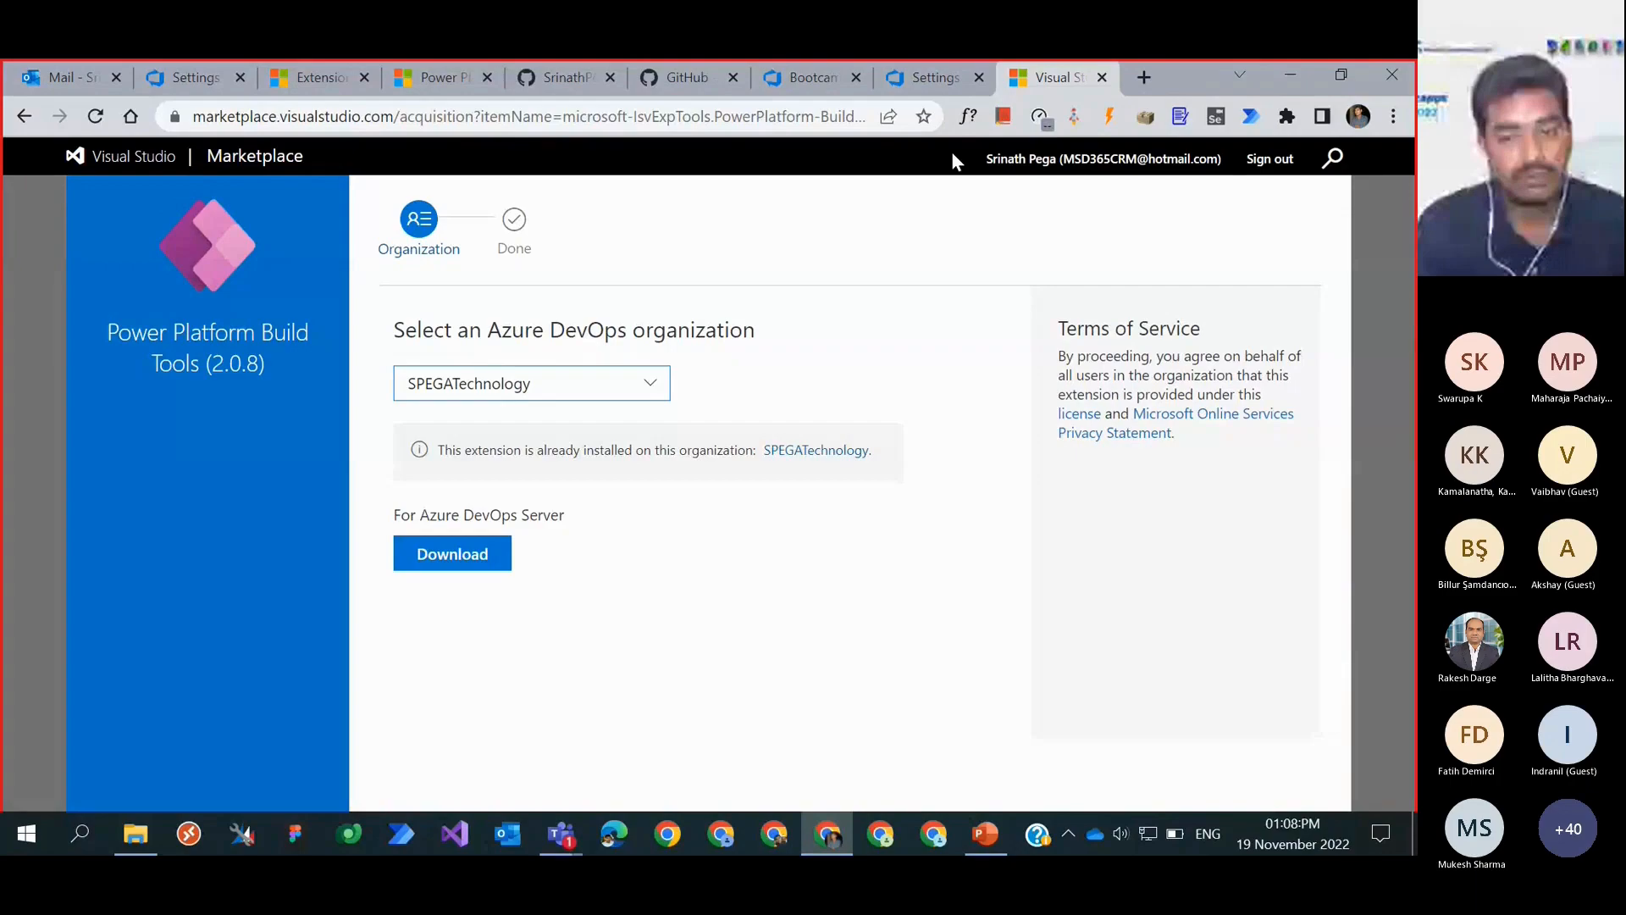
# Step: Open Power Platform Build Tools among the organization's installed extensions and review its details and version history
pyautogui.click(925, 77)
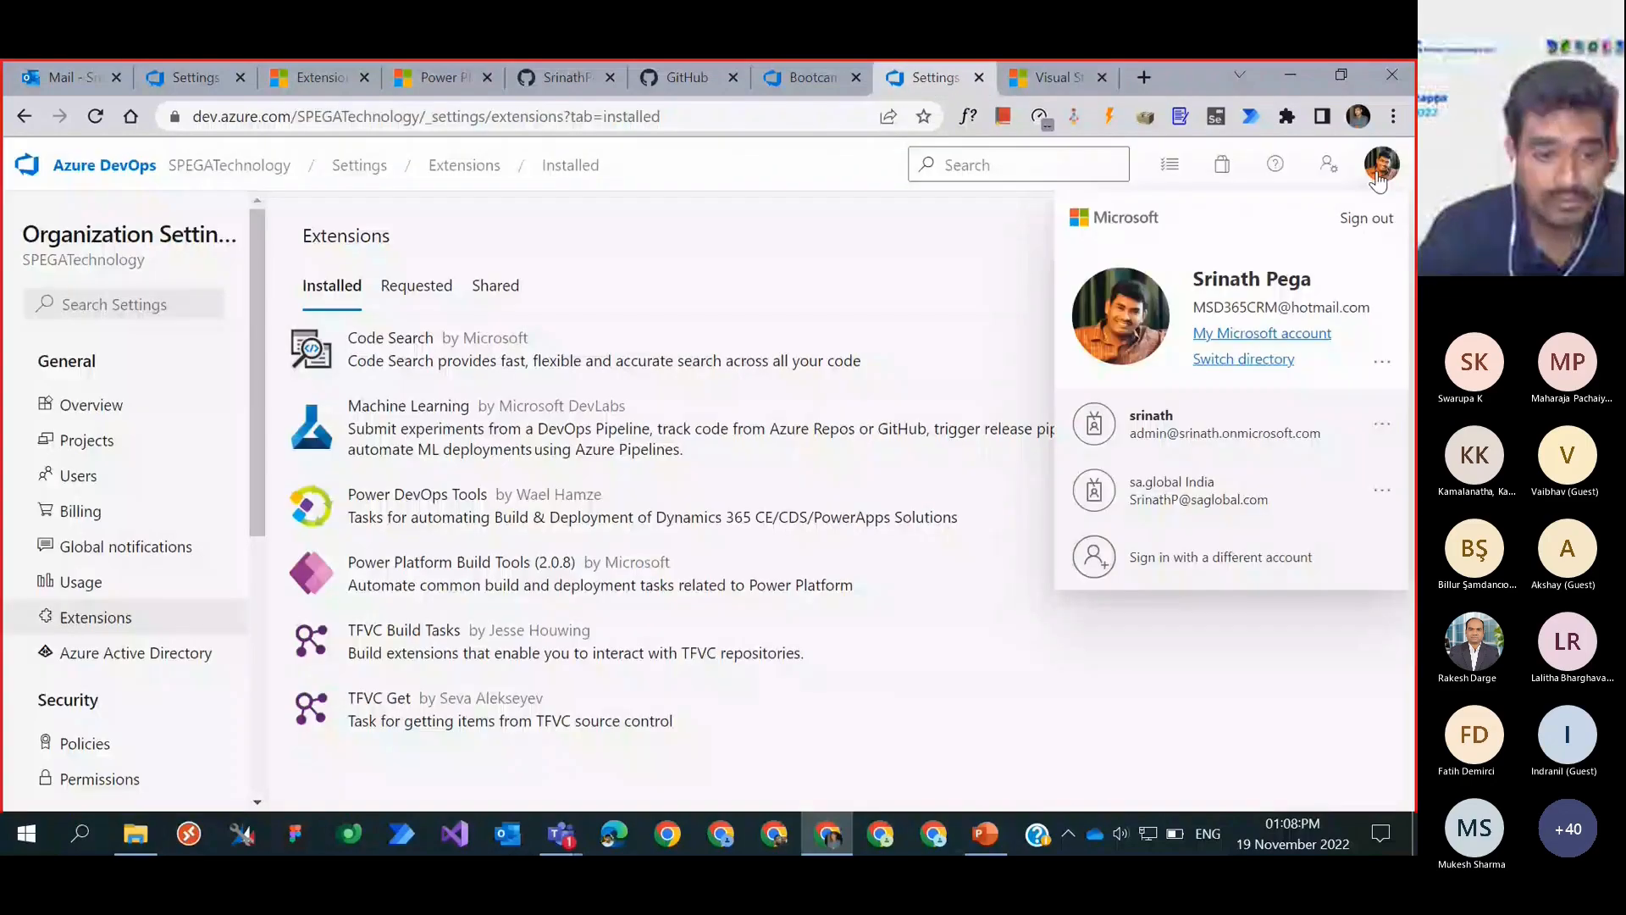
pyautogui.click(751, 580)
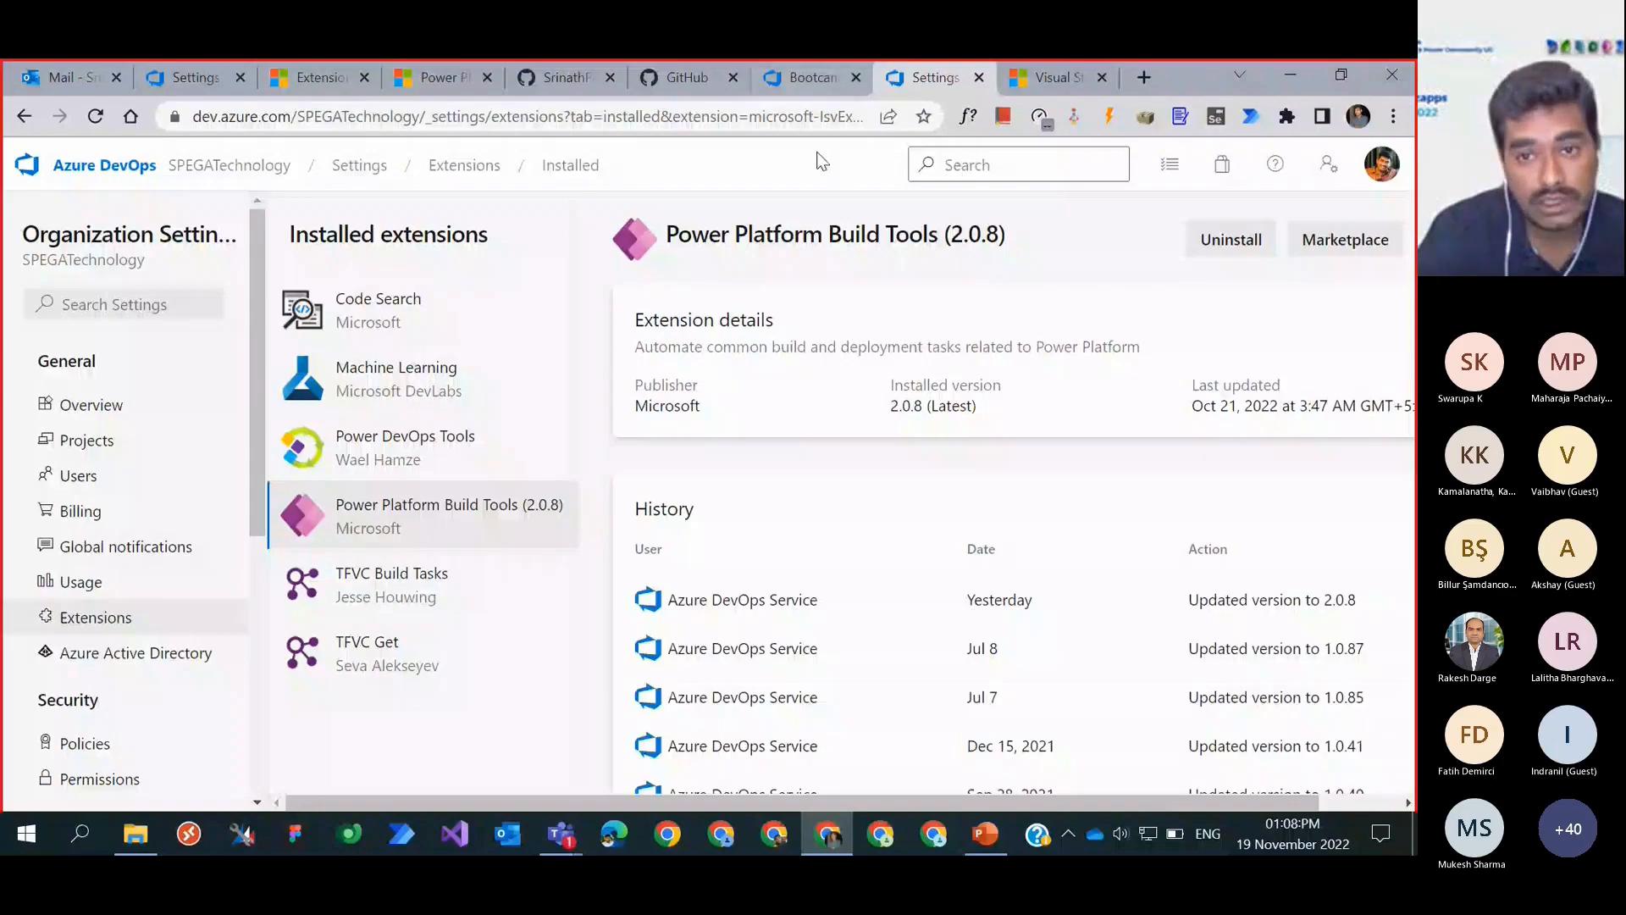
pyautogui.scroll(-5, 977, 681)
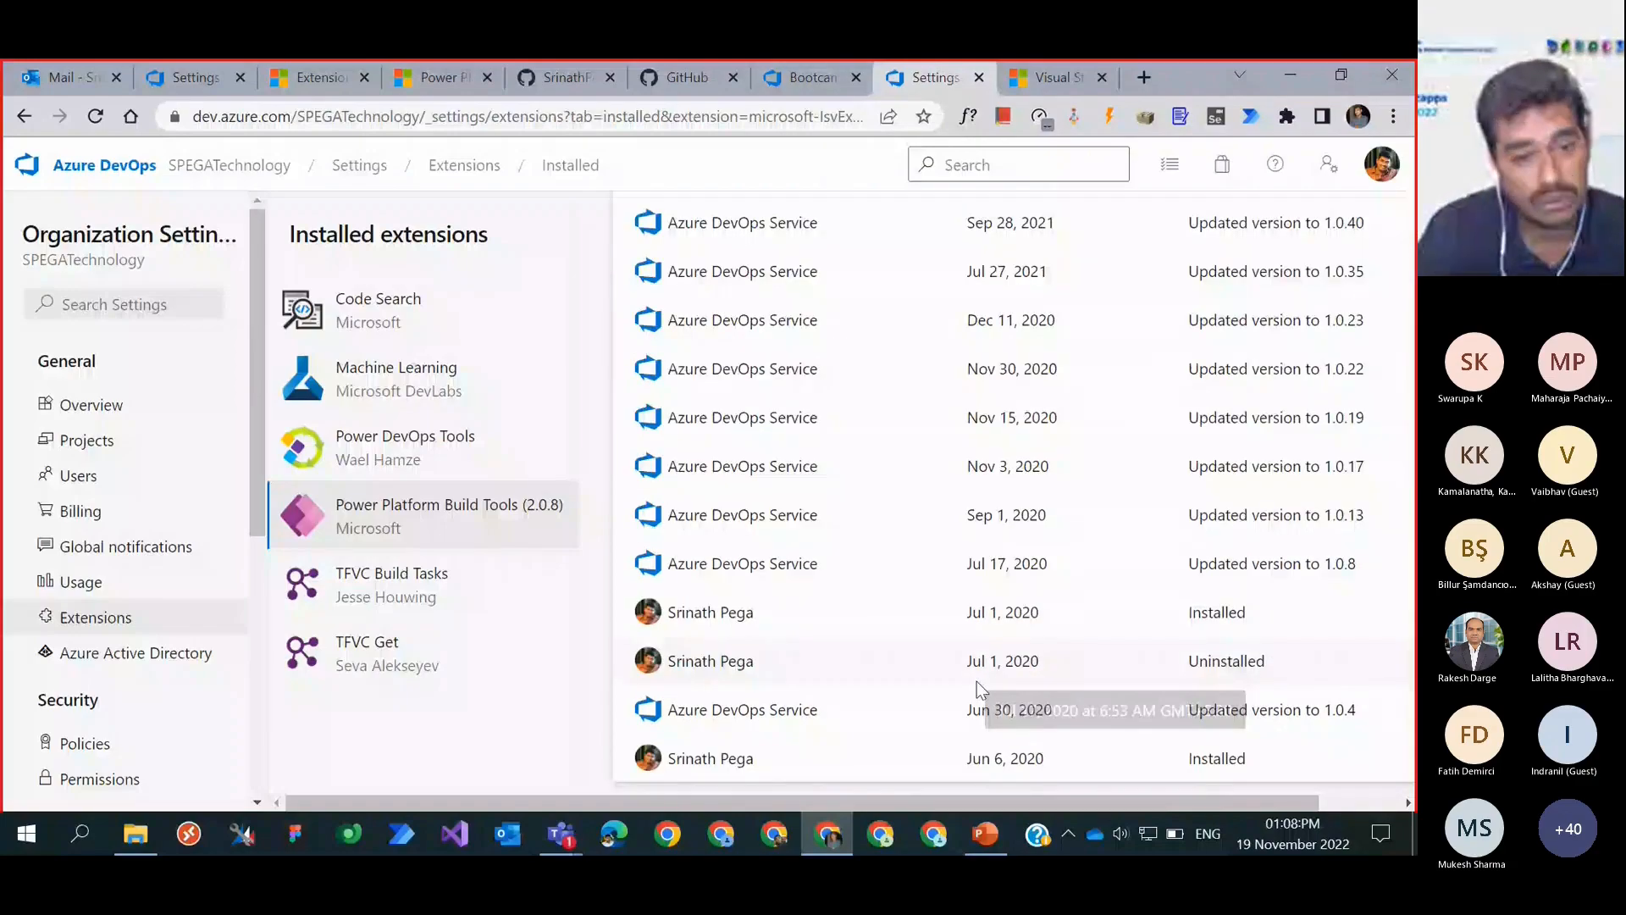
# Step: Return to the Bootcamp 2022-CI pipeline, search the tasks for "power" and add Power Platform Export Solution to Agent job 1
pyautogui.click(794, 85)
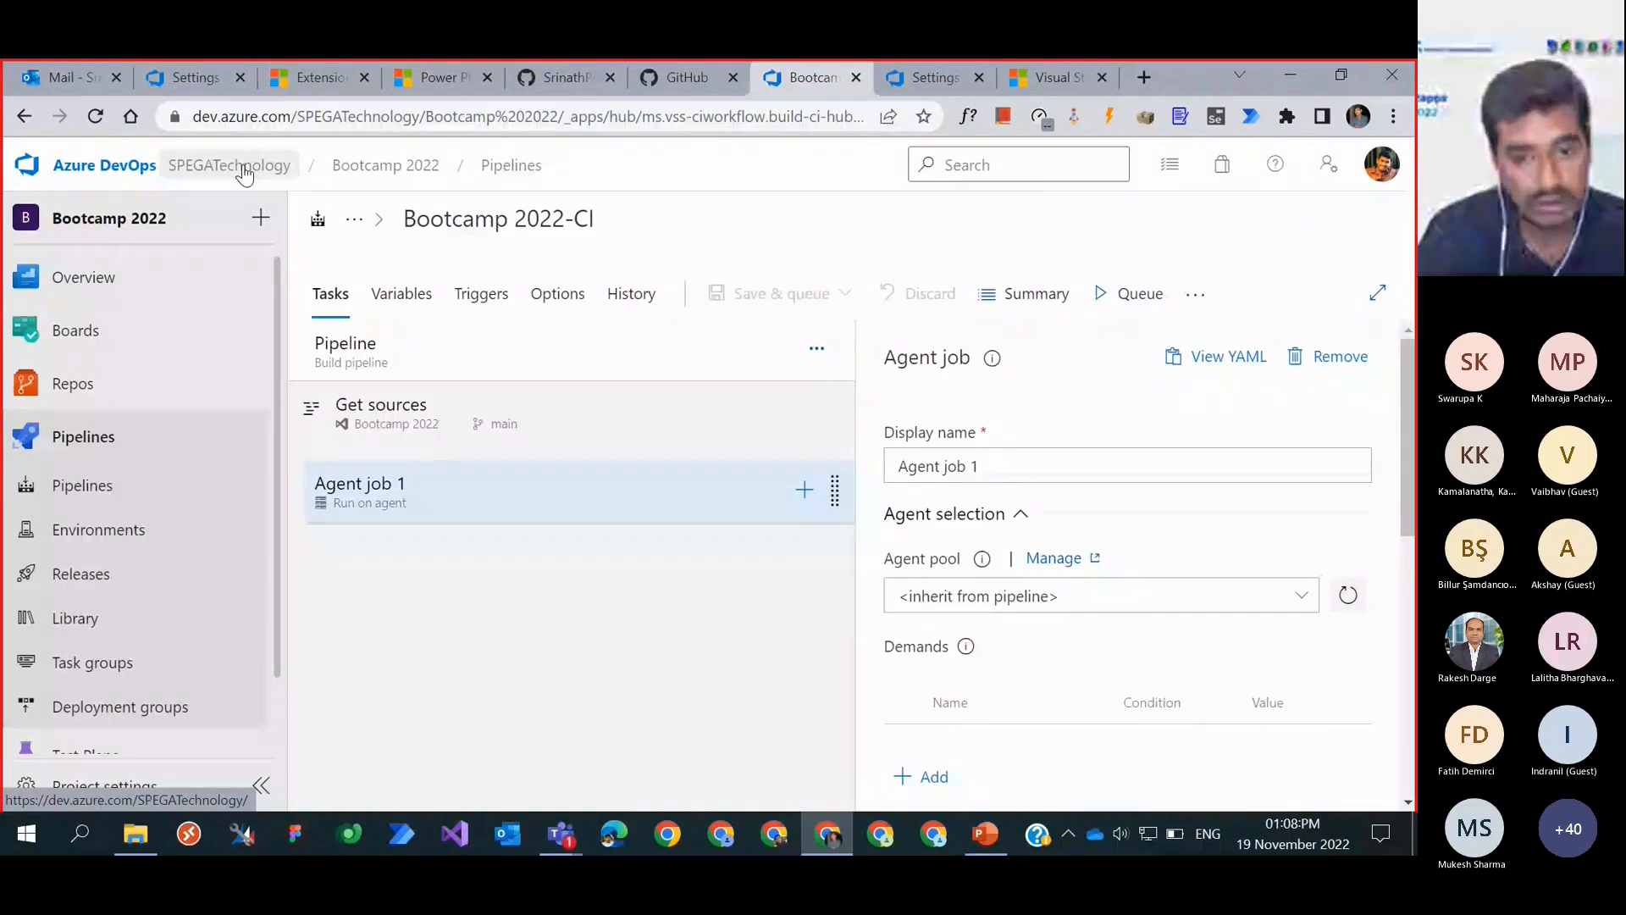
pyautogui.click(804, 490)
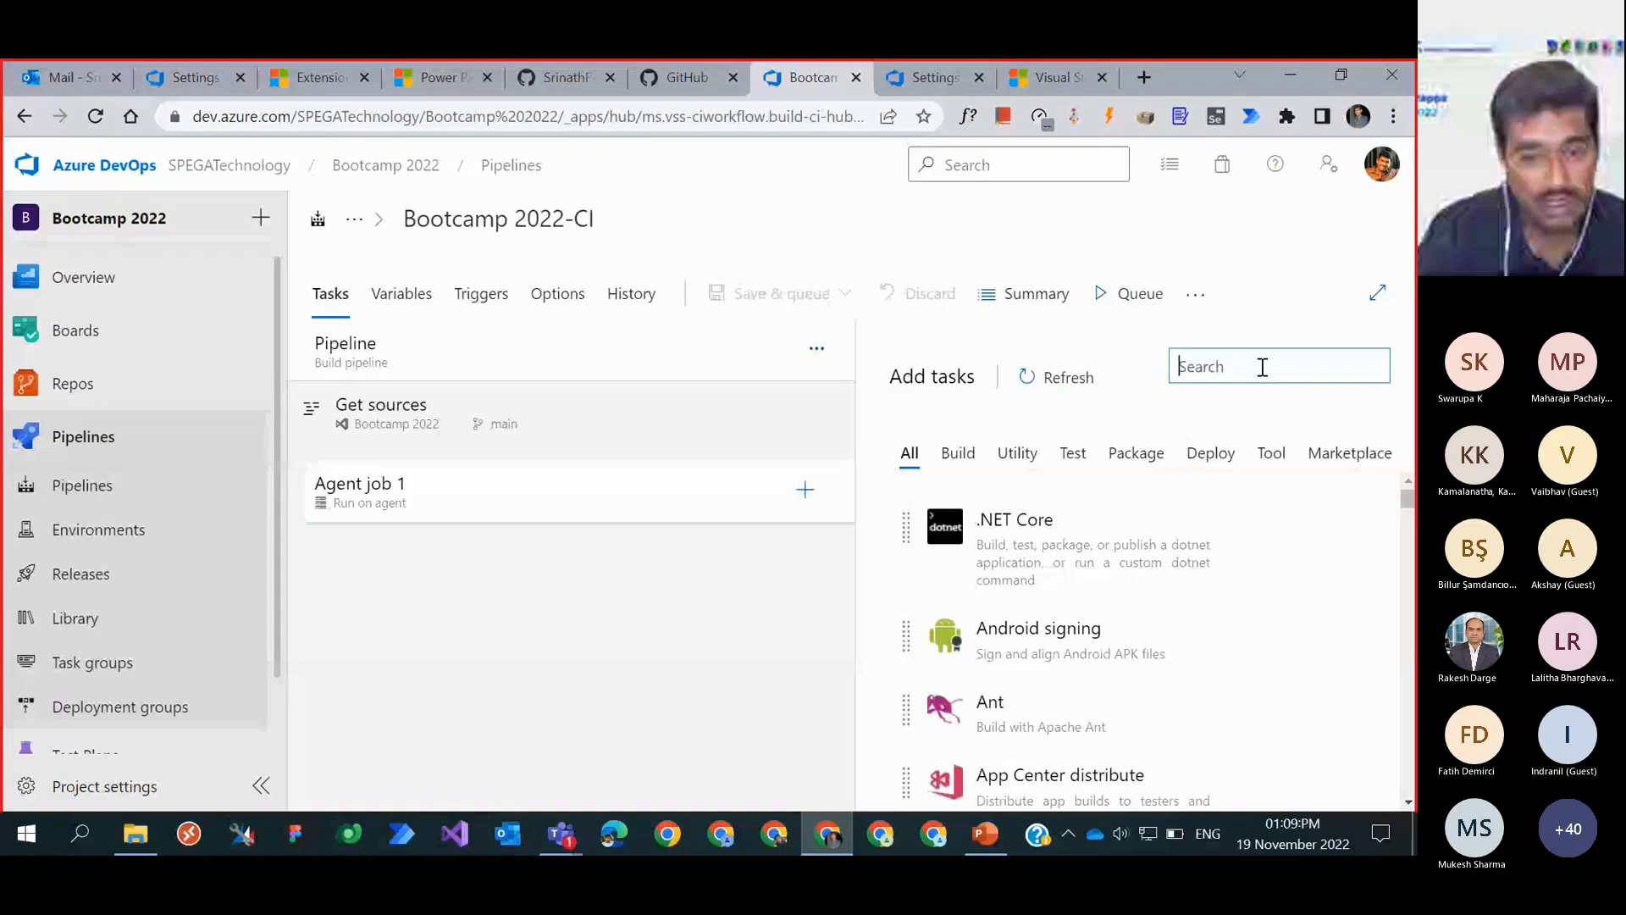
pyautogui.write('power')
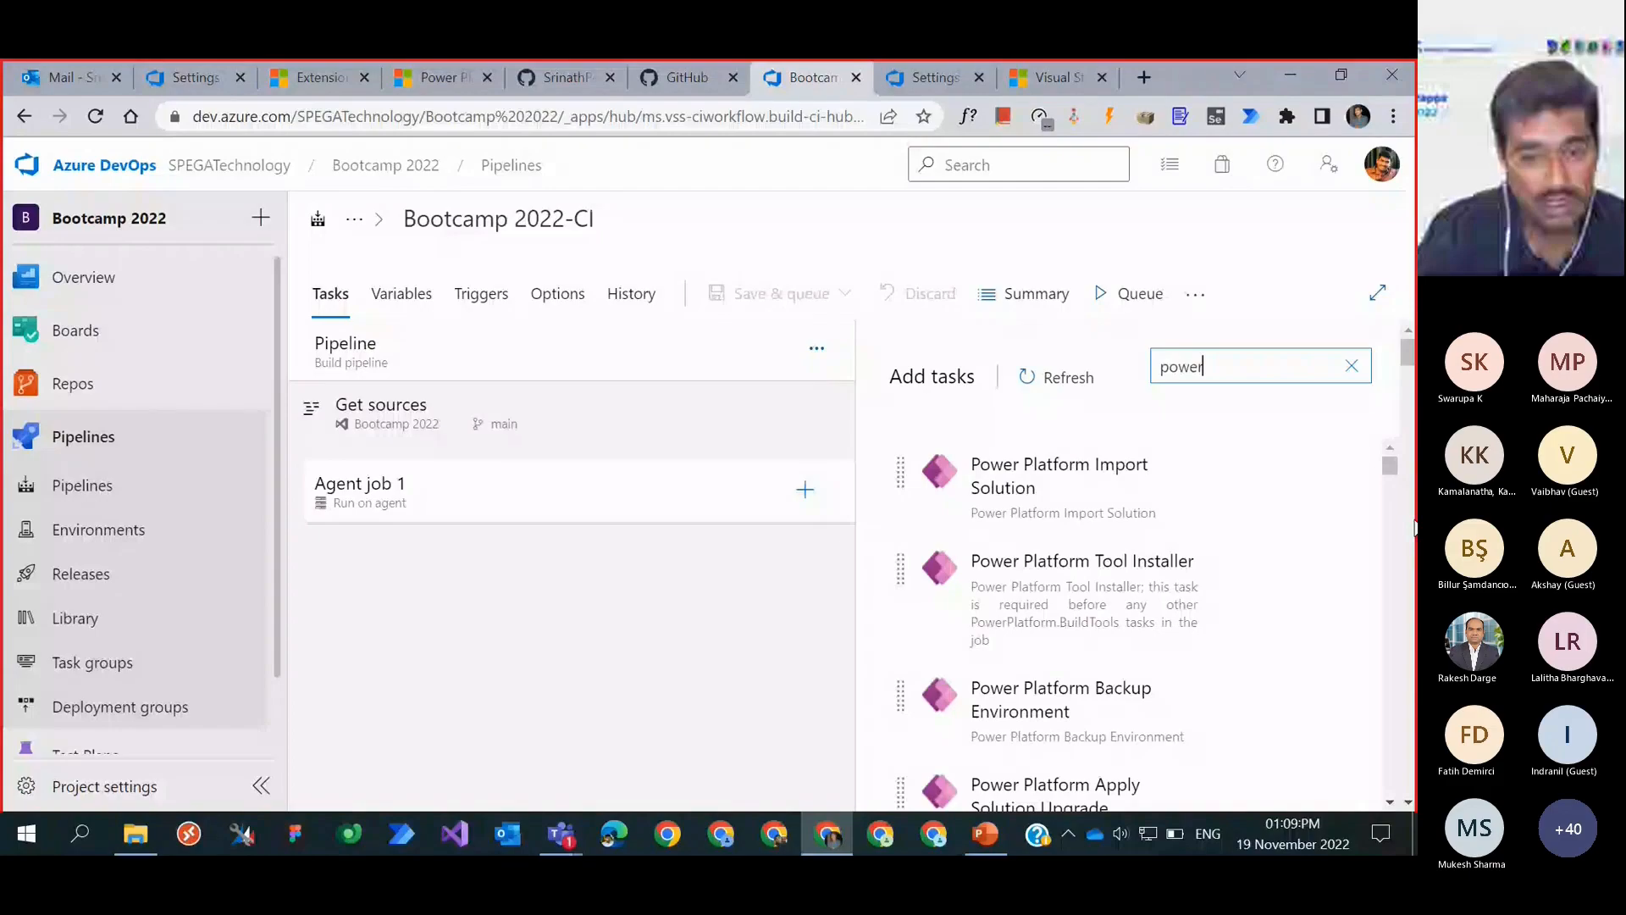
pyautogui.scroll(-5, 1262, 620)
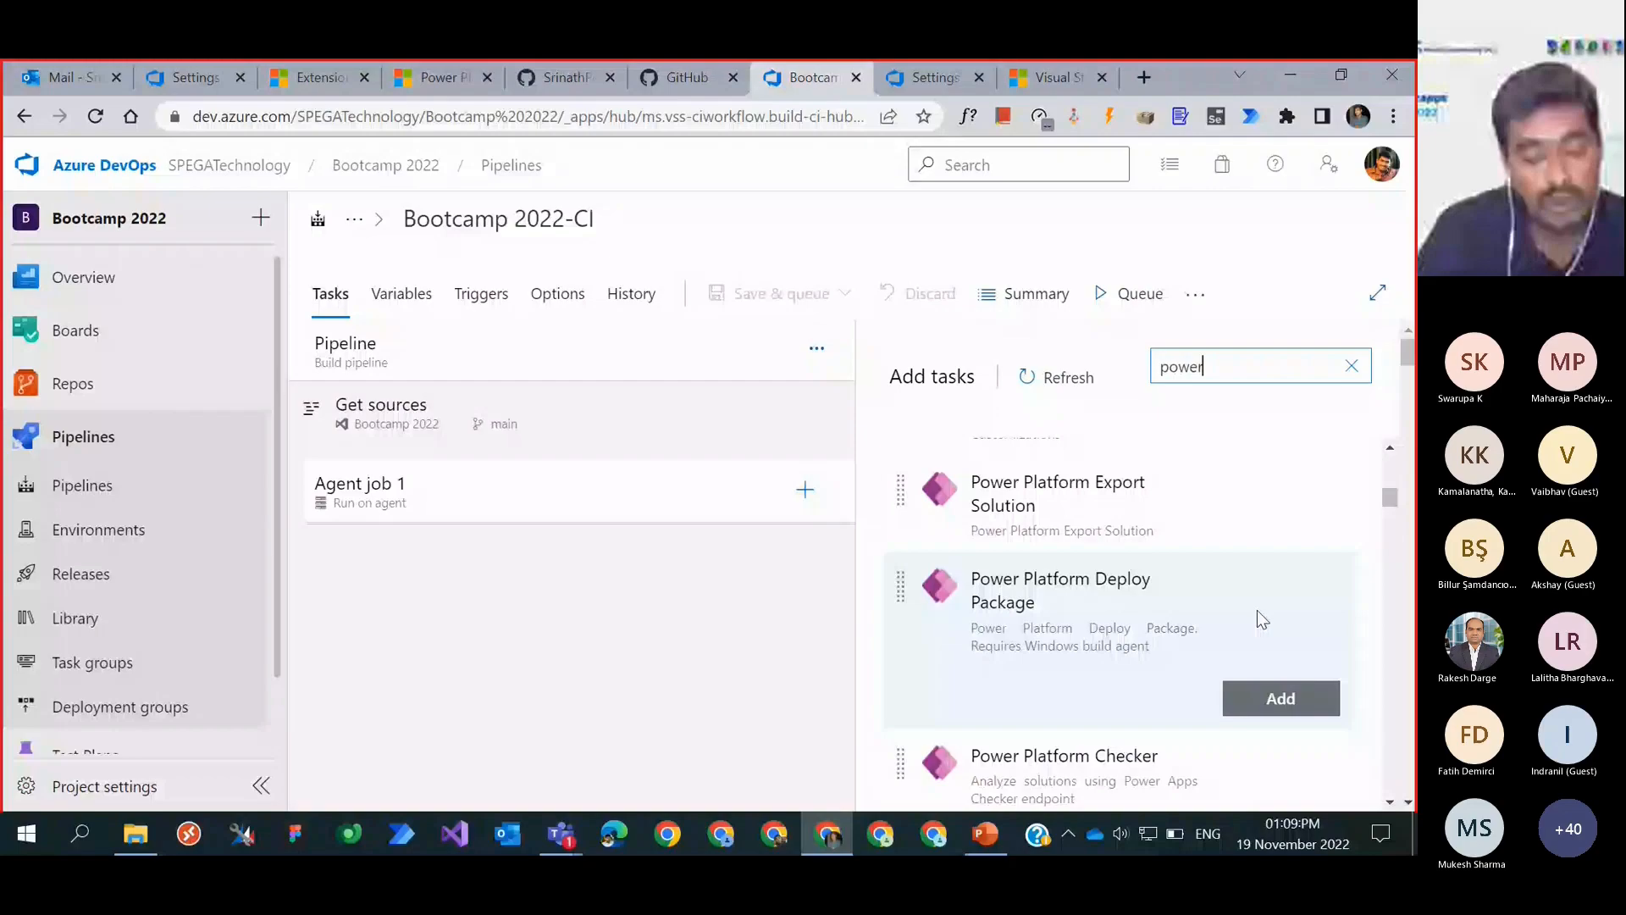
pyautogui.click(1280, 585)
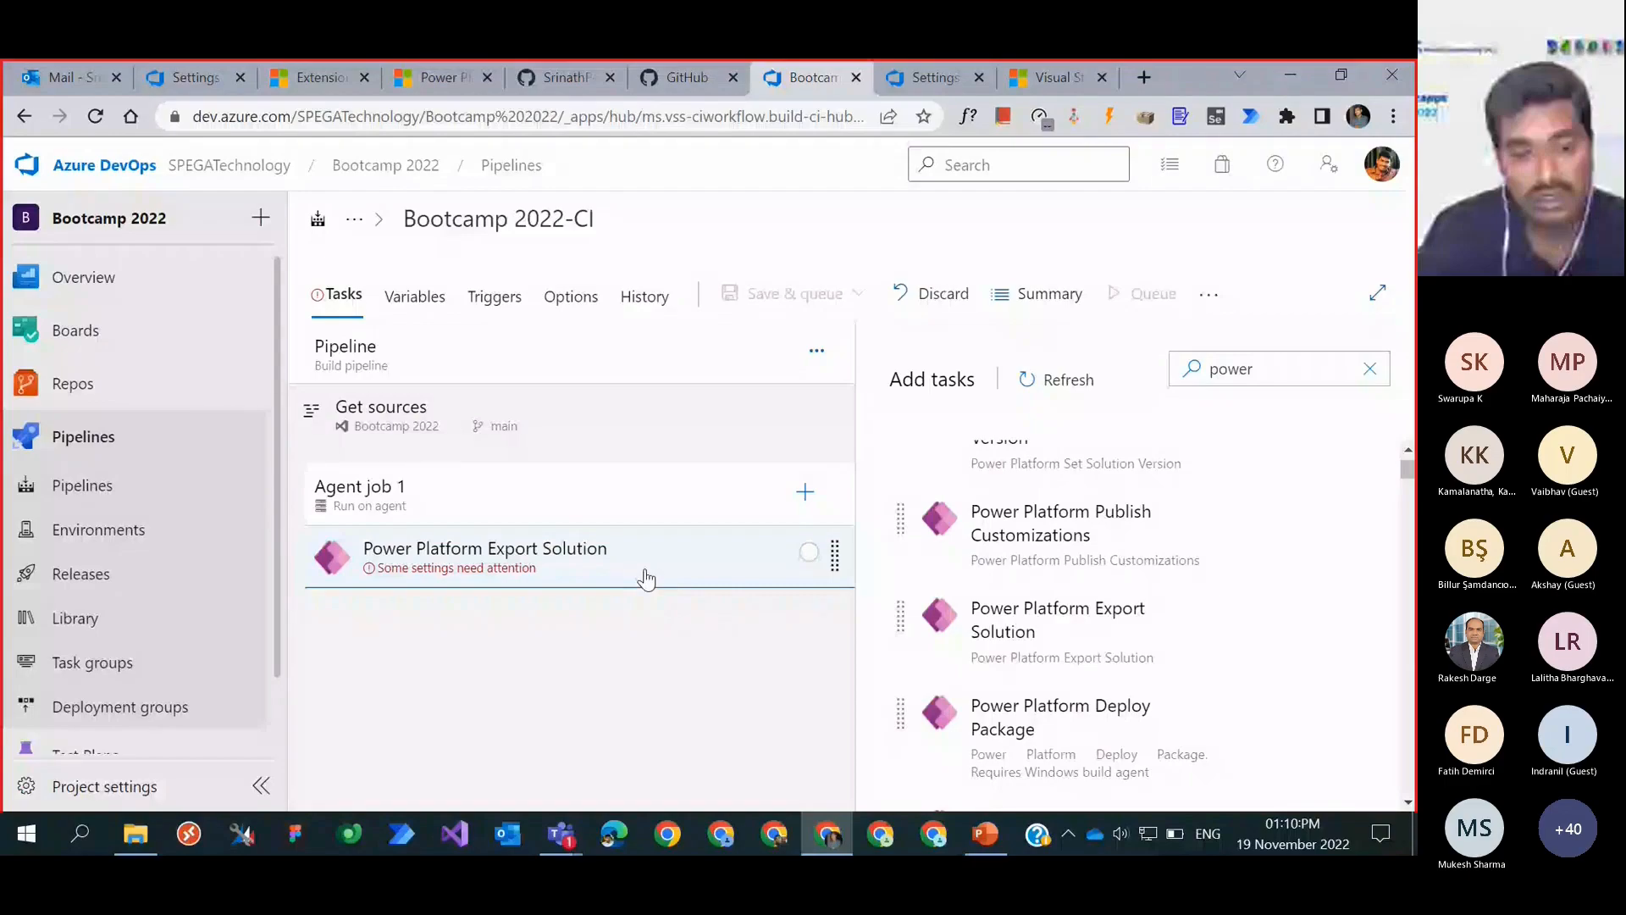
# Step: Add the Power Platform Tool Installer task to Agent job 1, placed before Power Platform Export Solution
pyautogui.moveTo(1103, 635)
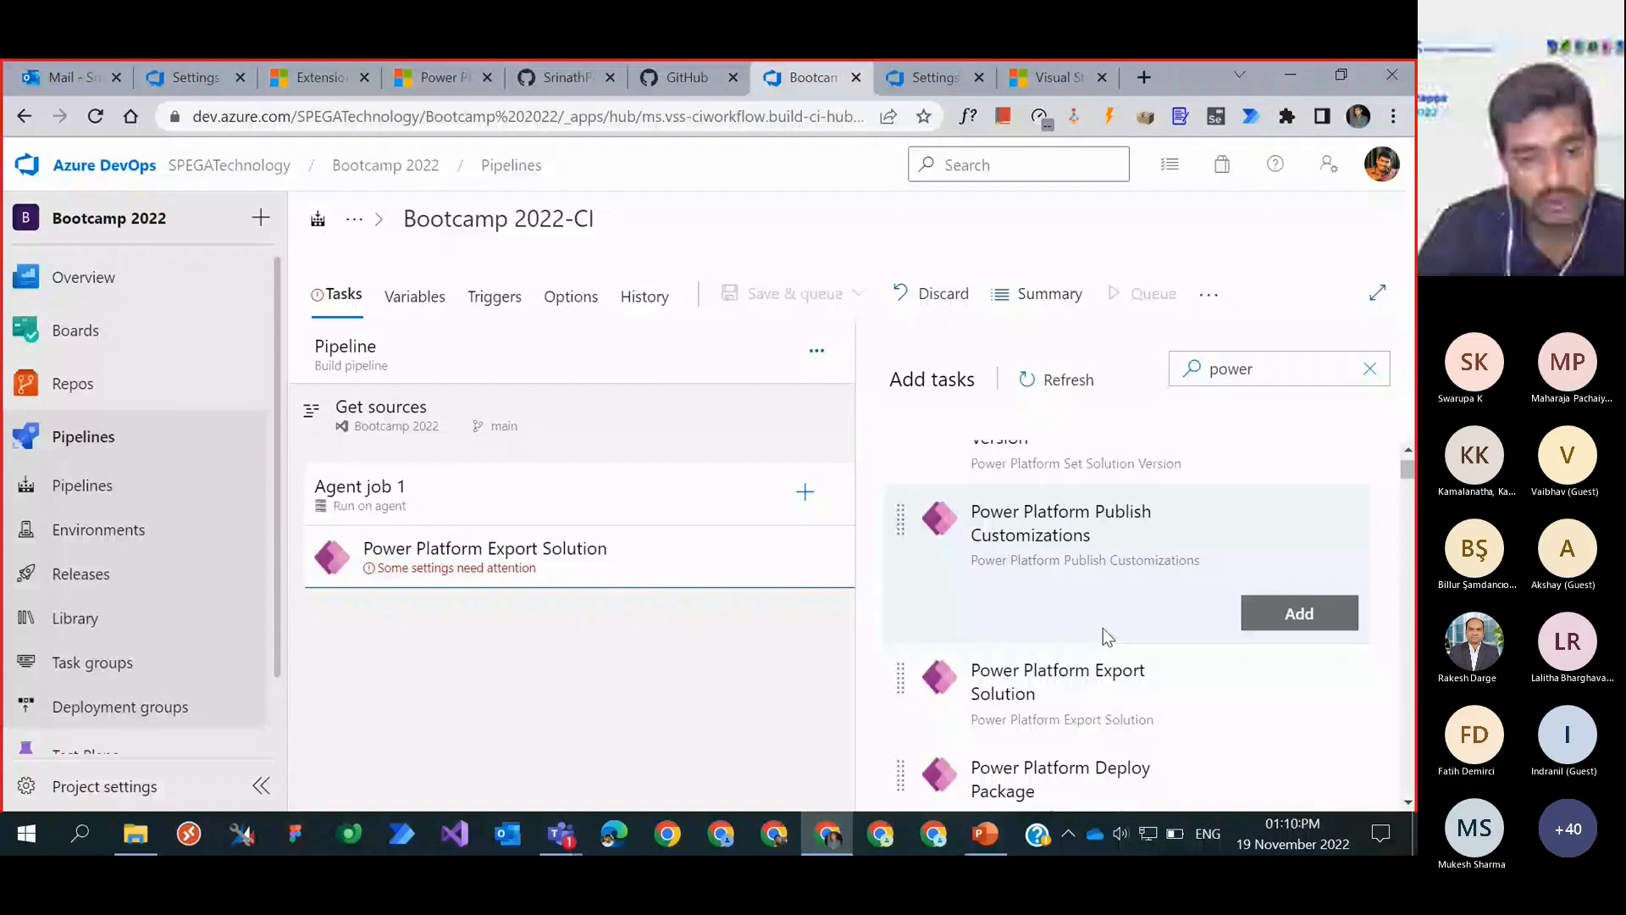
pyautogui.scroll(5, 1103, 628)
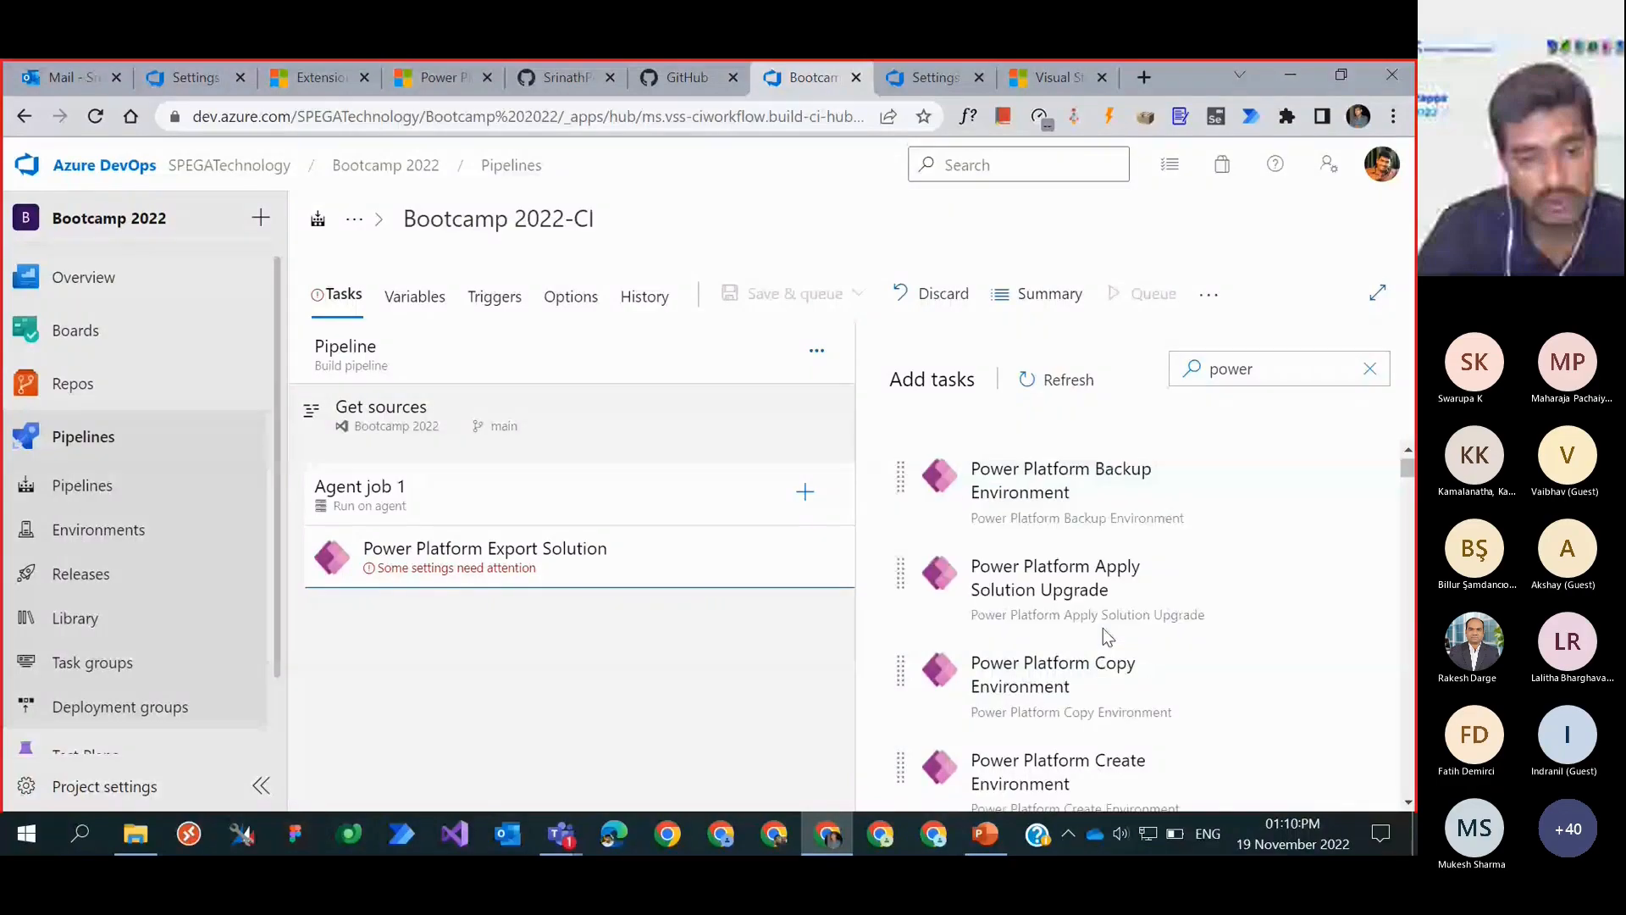
pyautogui.scroll(2, 1146, 632)
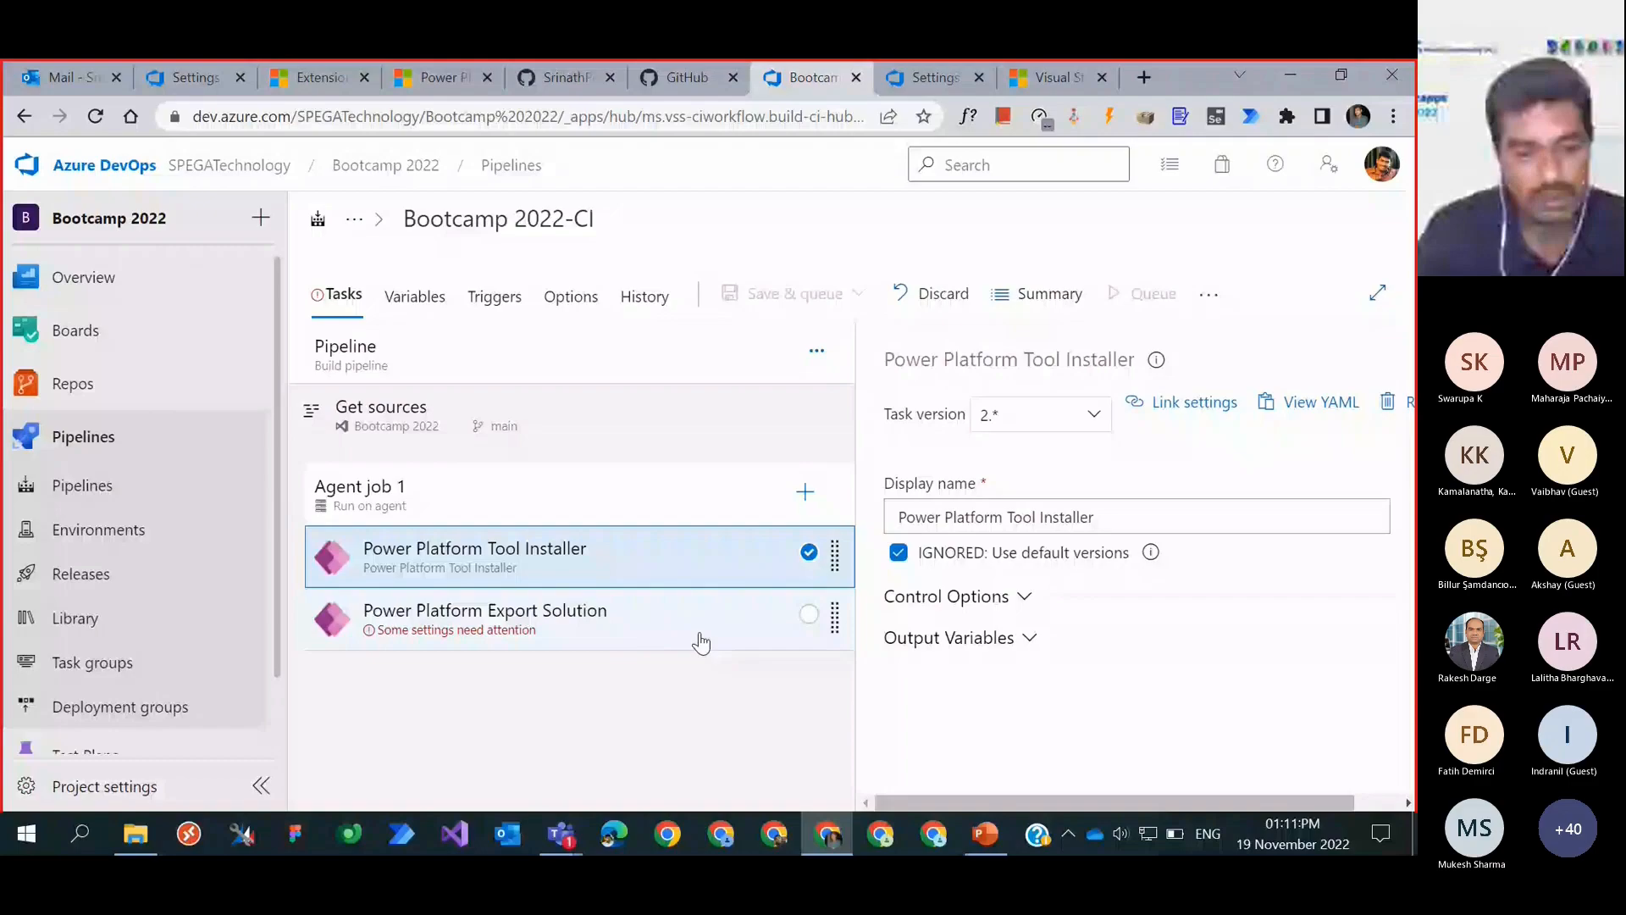
# Step: Add a Publish build artifacts task after Power Platform Export Solution and check its publish path and artifact name
pyautogui.click(803, 494)
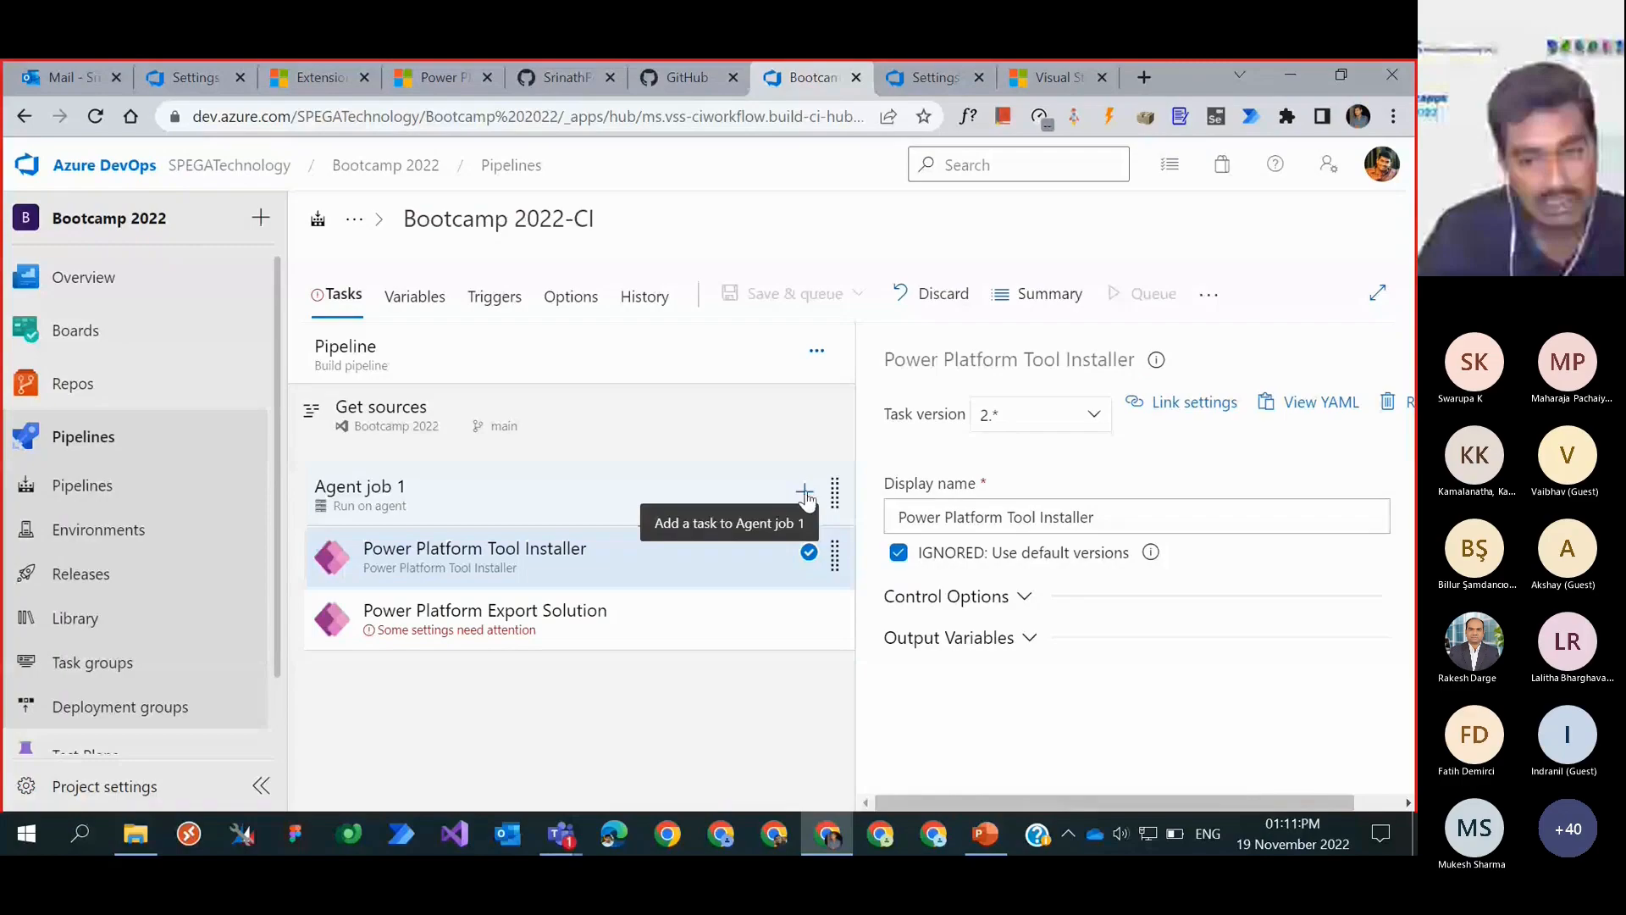
pyautogui.moveTo(521, 622); pyautogui.dragTo(522, 659)
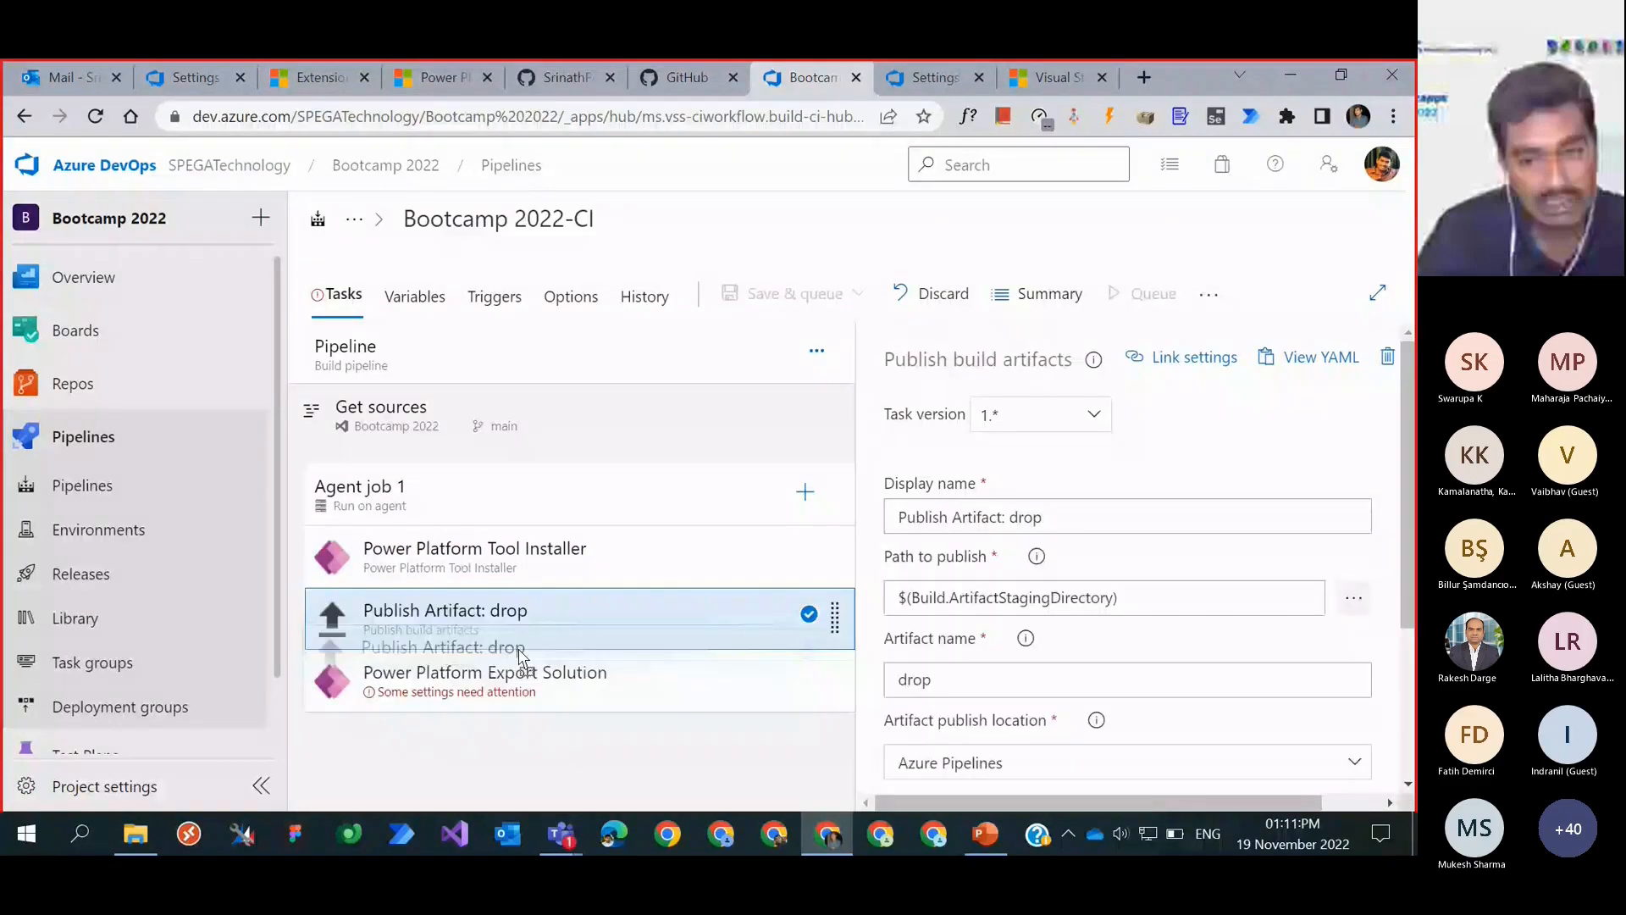
pyautogui.moveTo(522, 659); pyautogui.dragTo(523, 678)
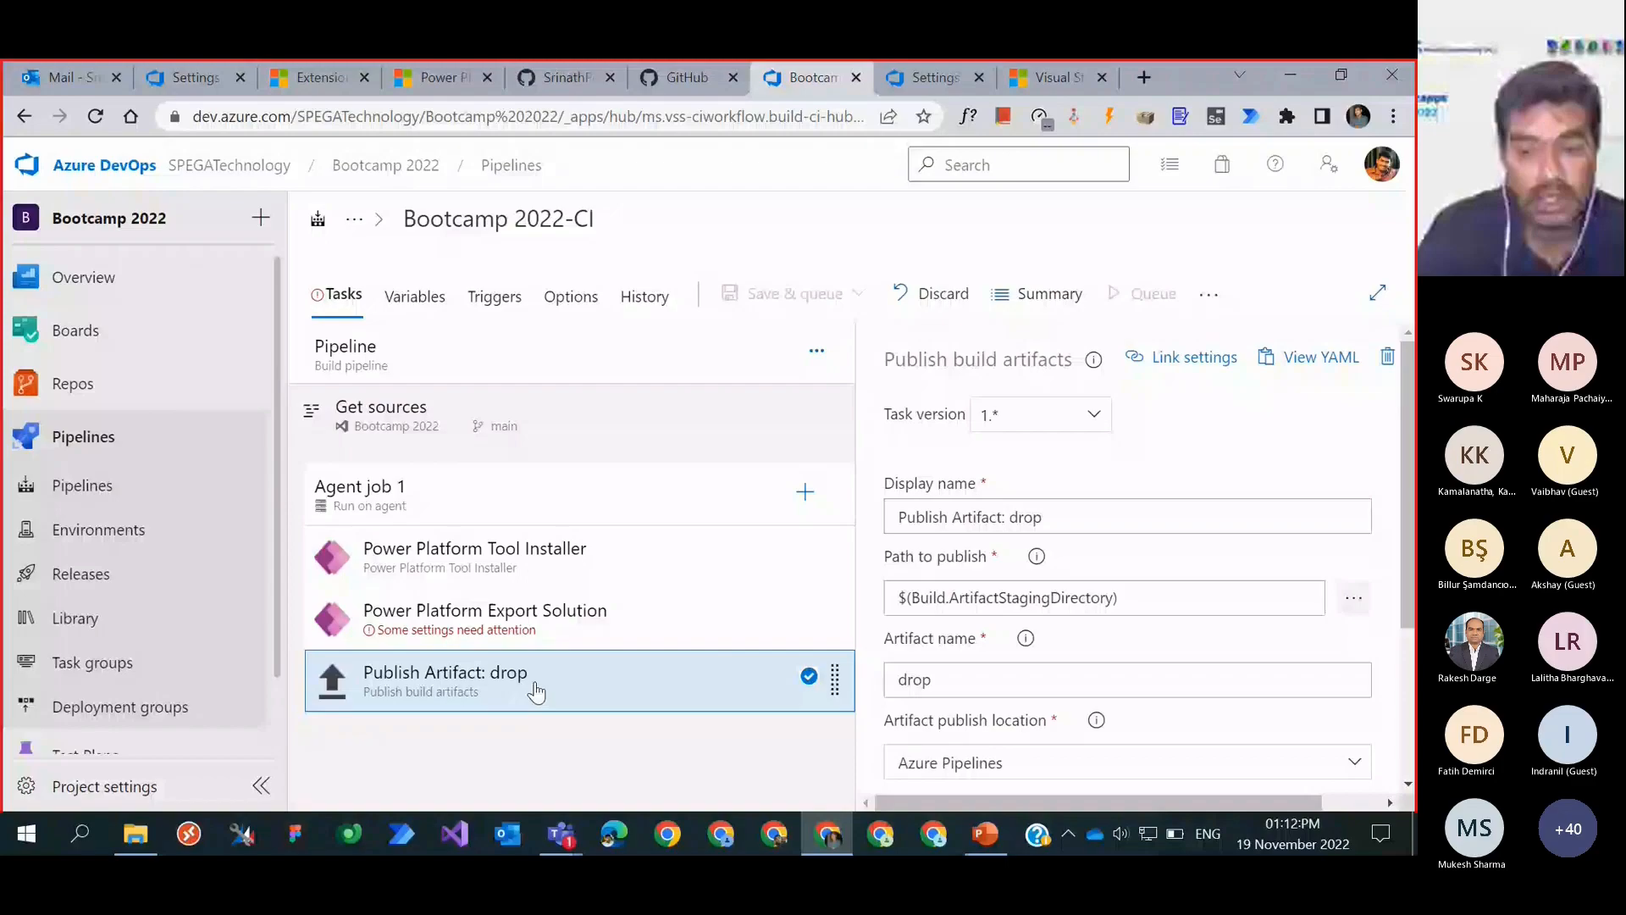
pyautogui.tripleClick(974, 597)
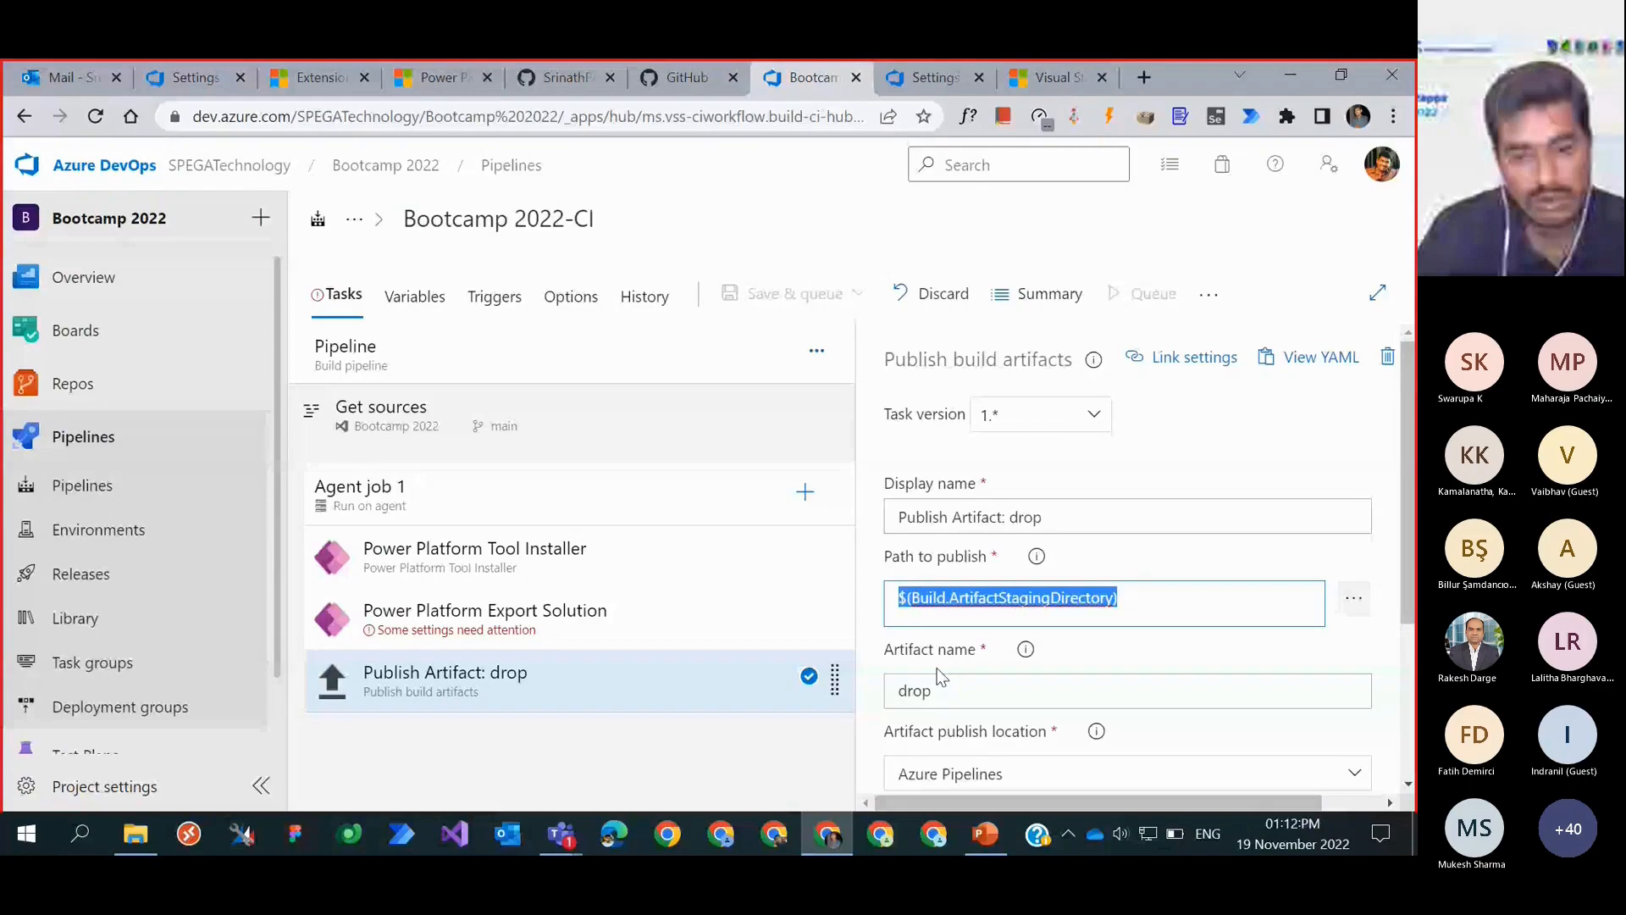
pyautogui.doubleClick(894, 678)
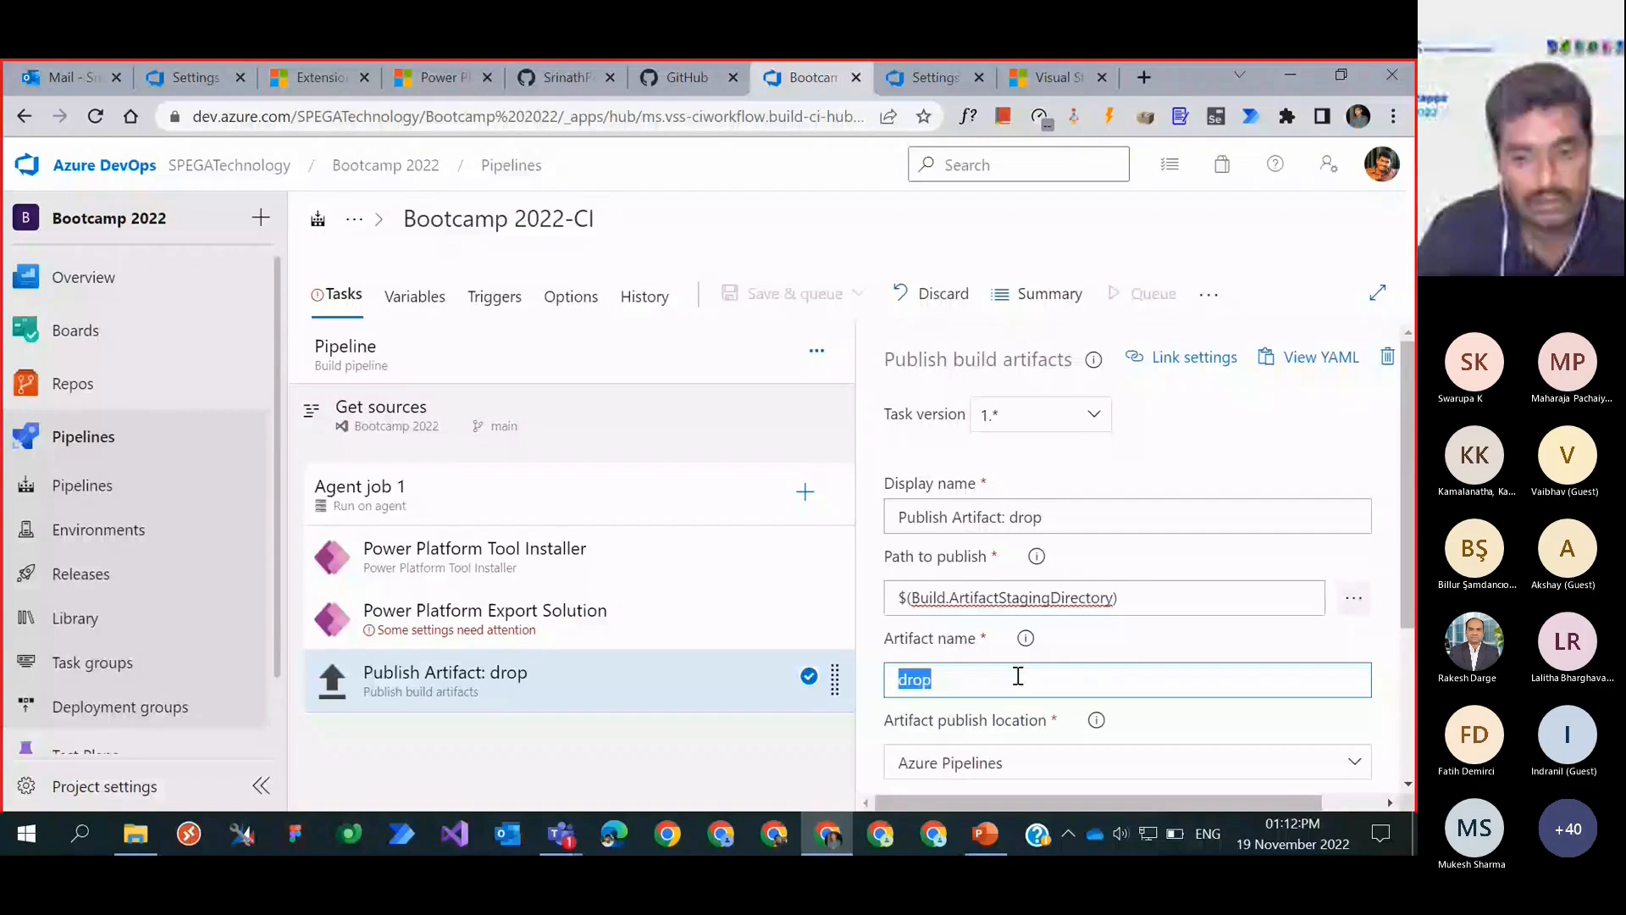
# Step: Go through the Power Platform Export Solution task's settings and set its authentication type to Service Principal/client secret
pyautogui.click(561, 622)
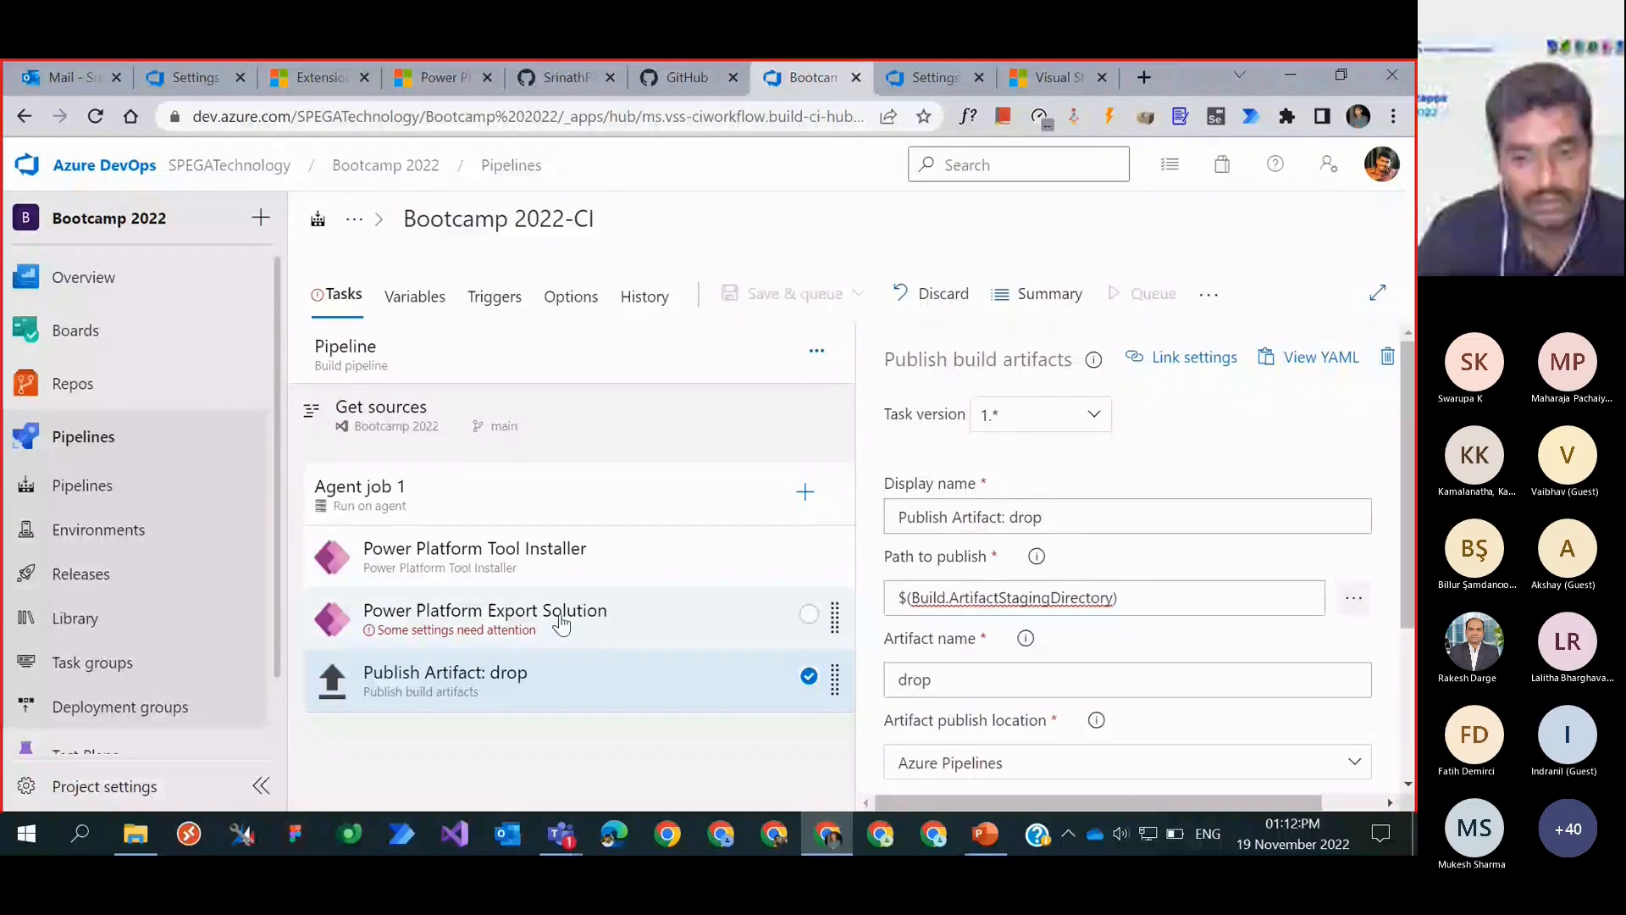
pyautogui.click(563, 624)
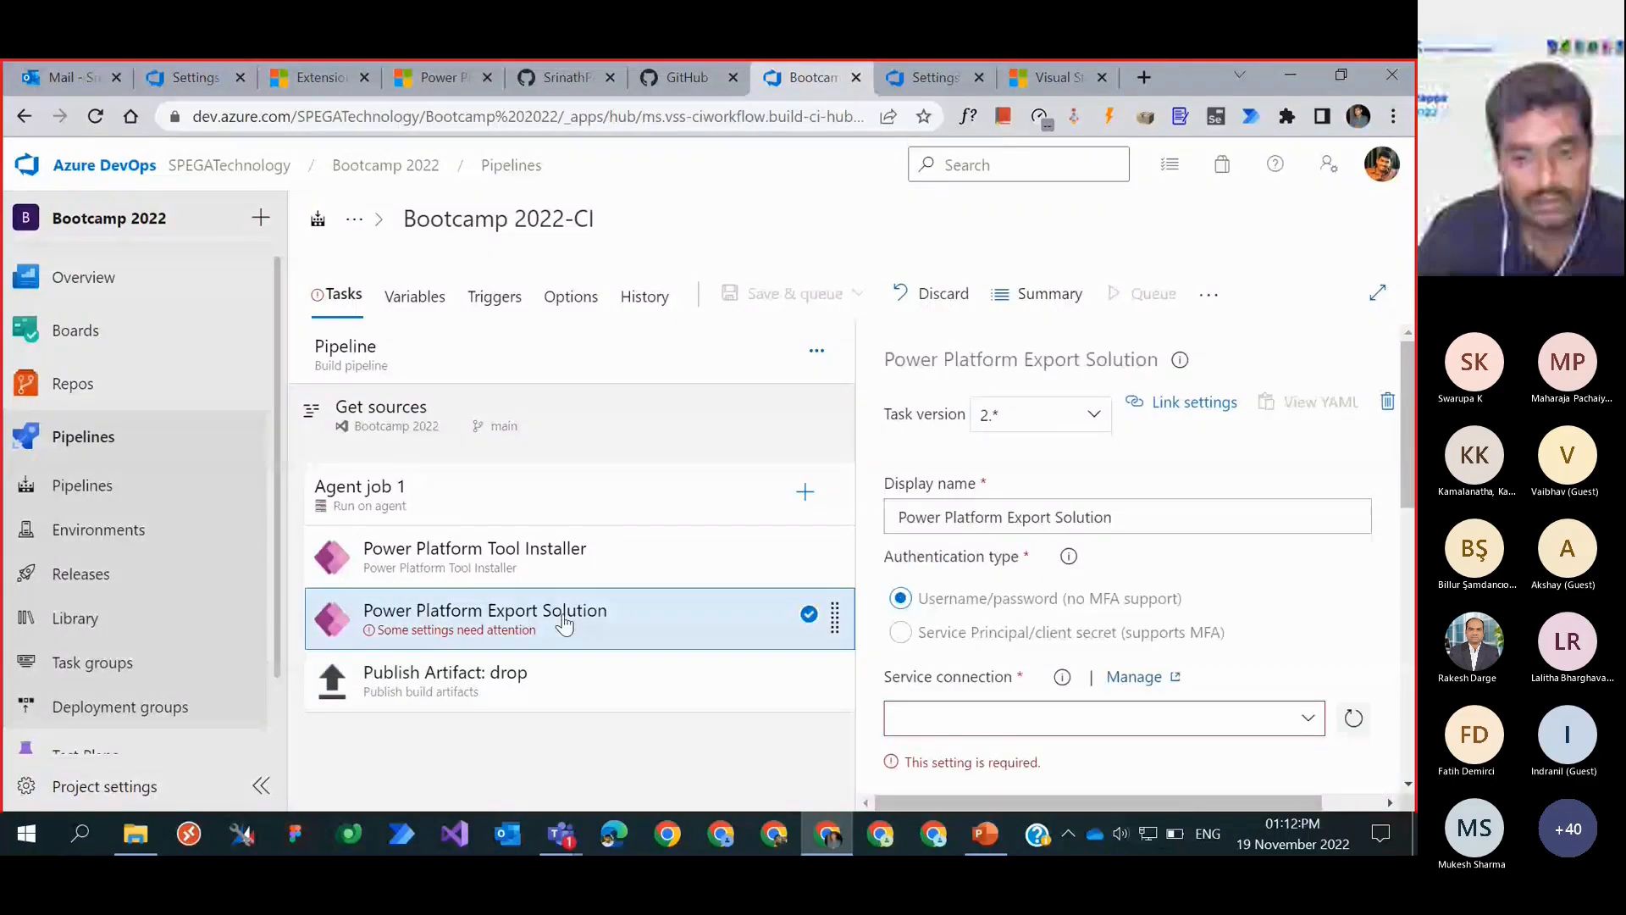
pyautogui.scroll(-2, 1349, 637)
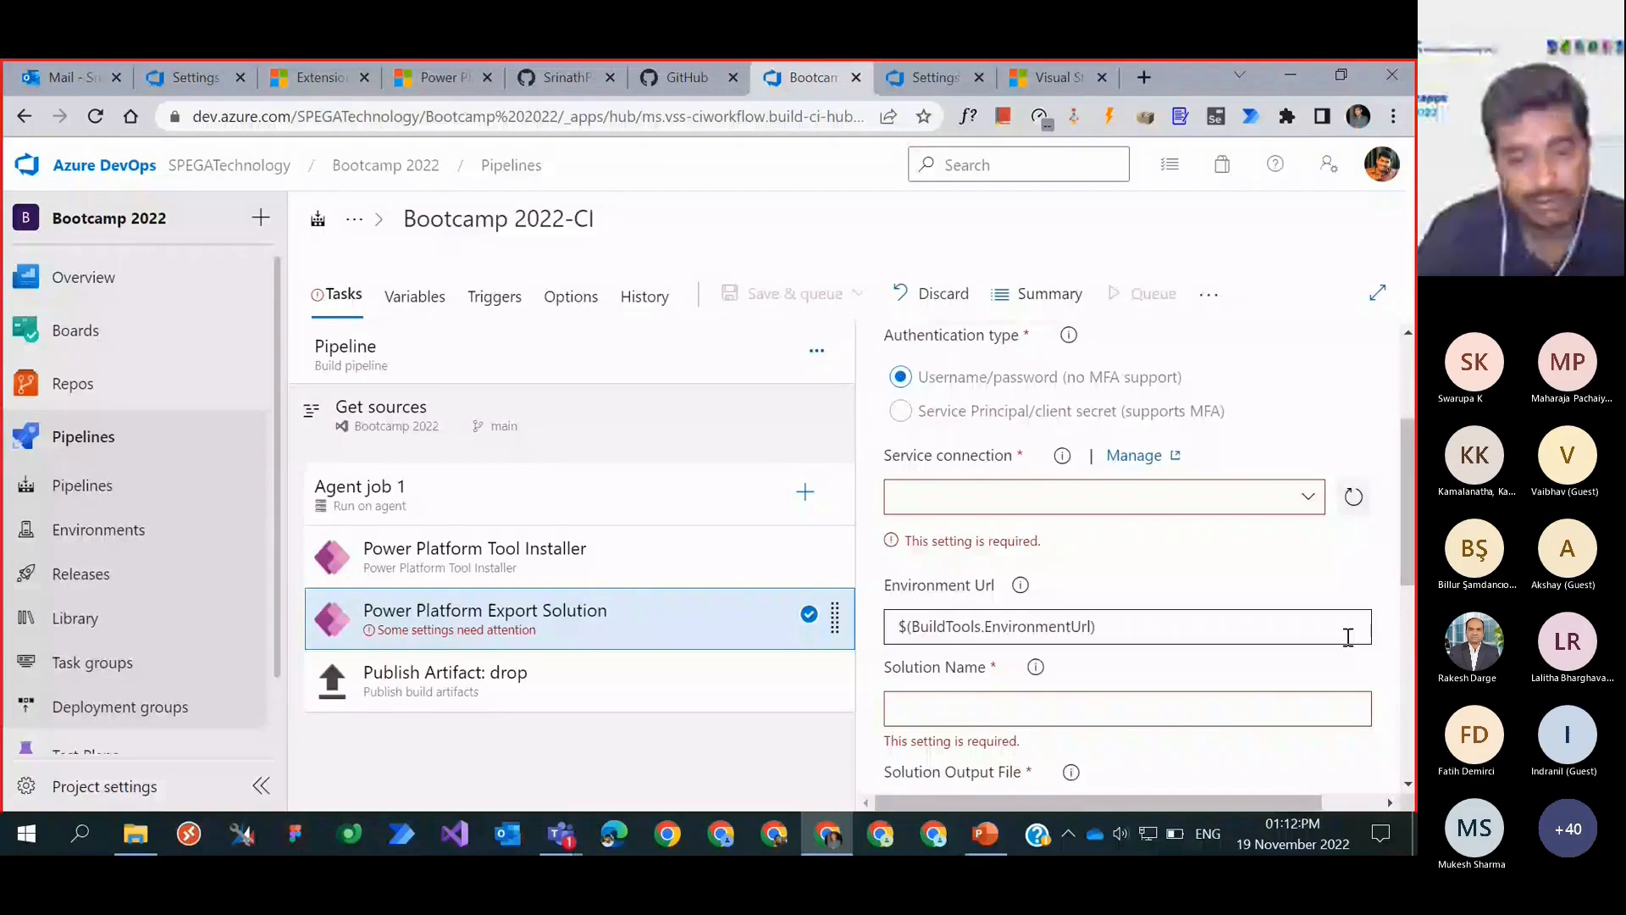
pyautogui.scroll(-1, 1130, 601)
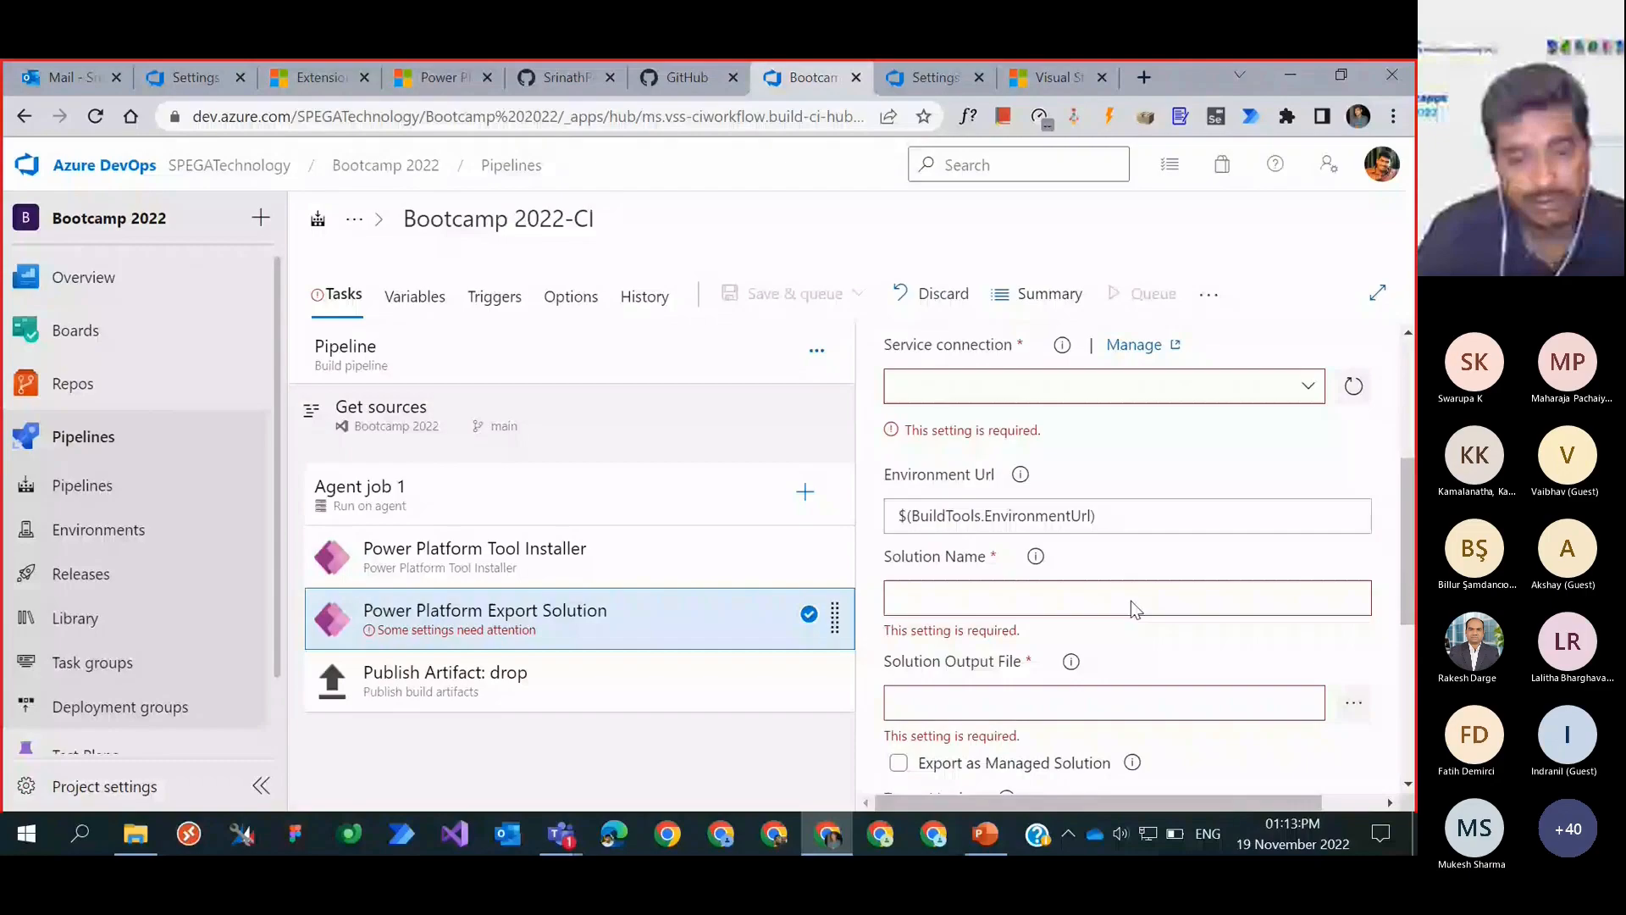
pyautogui.scroll(2, 1130, 601)
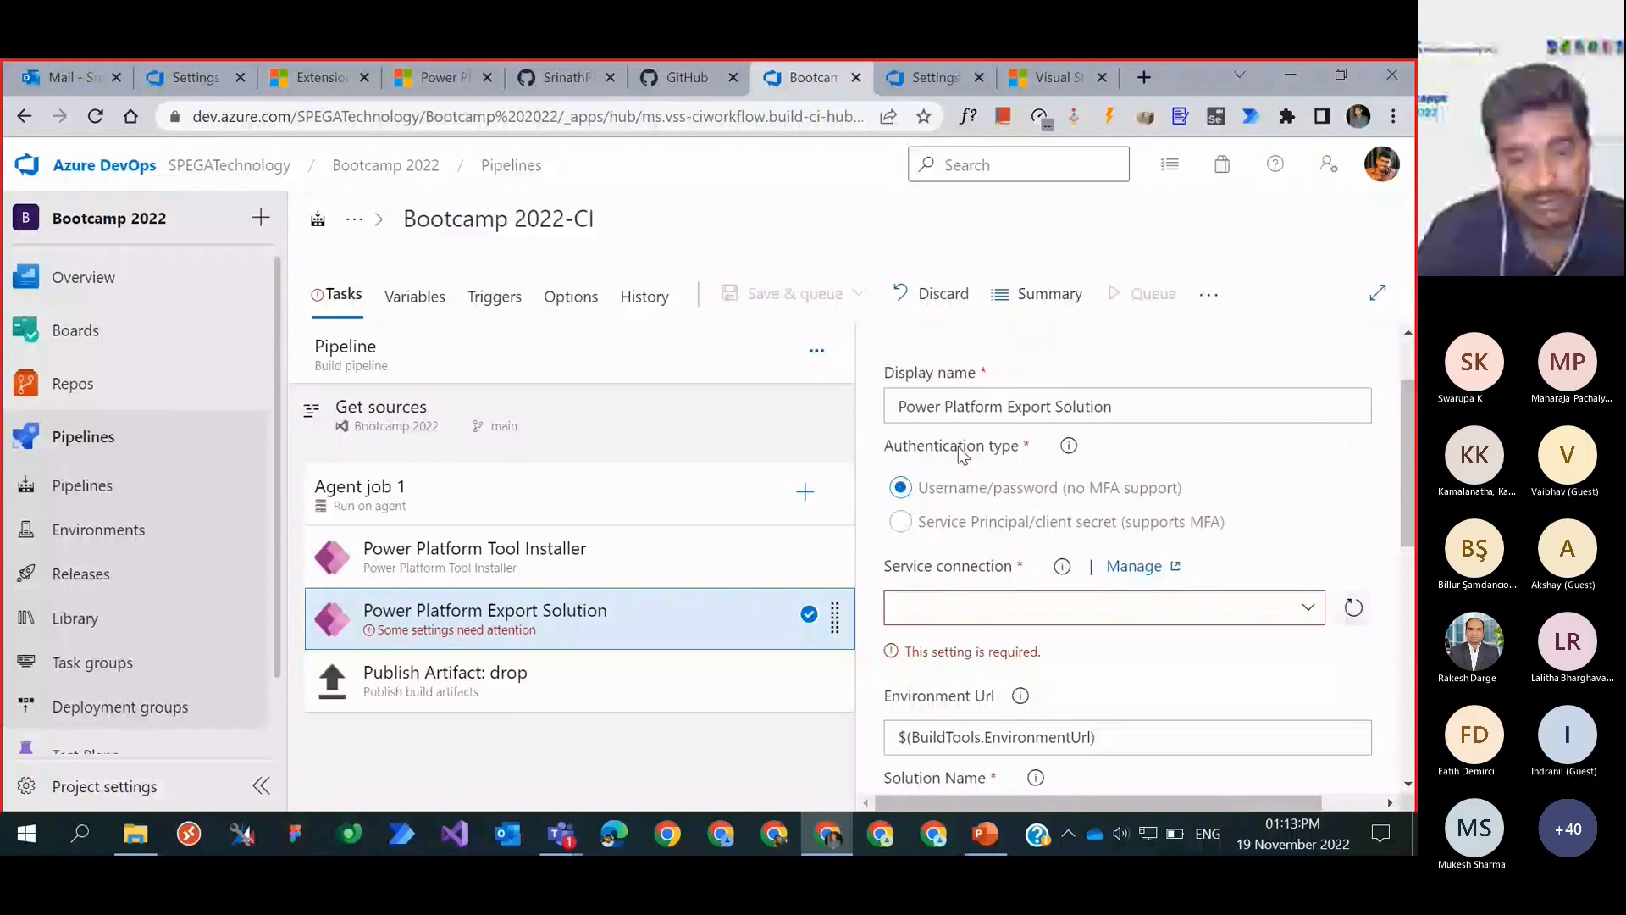
pyautogui.scroll(1, 951, 635)
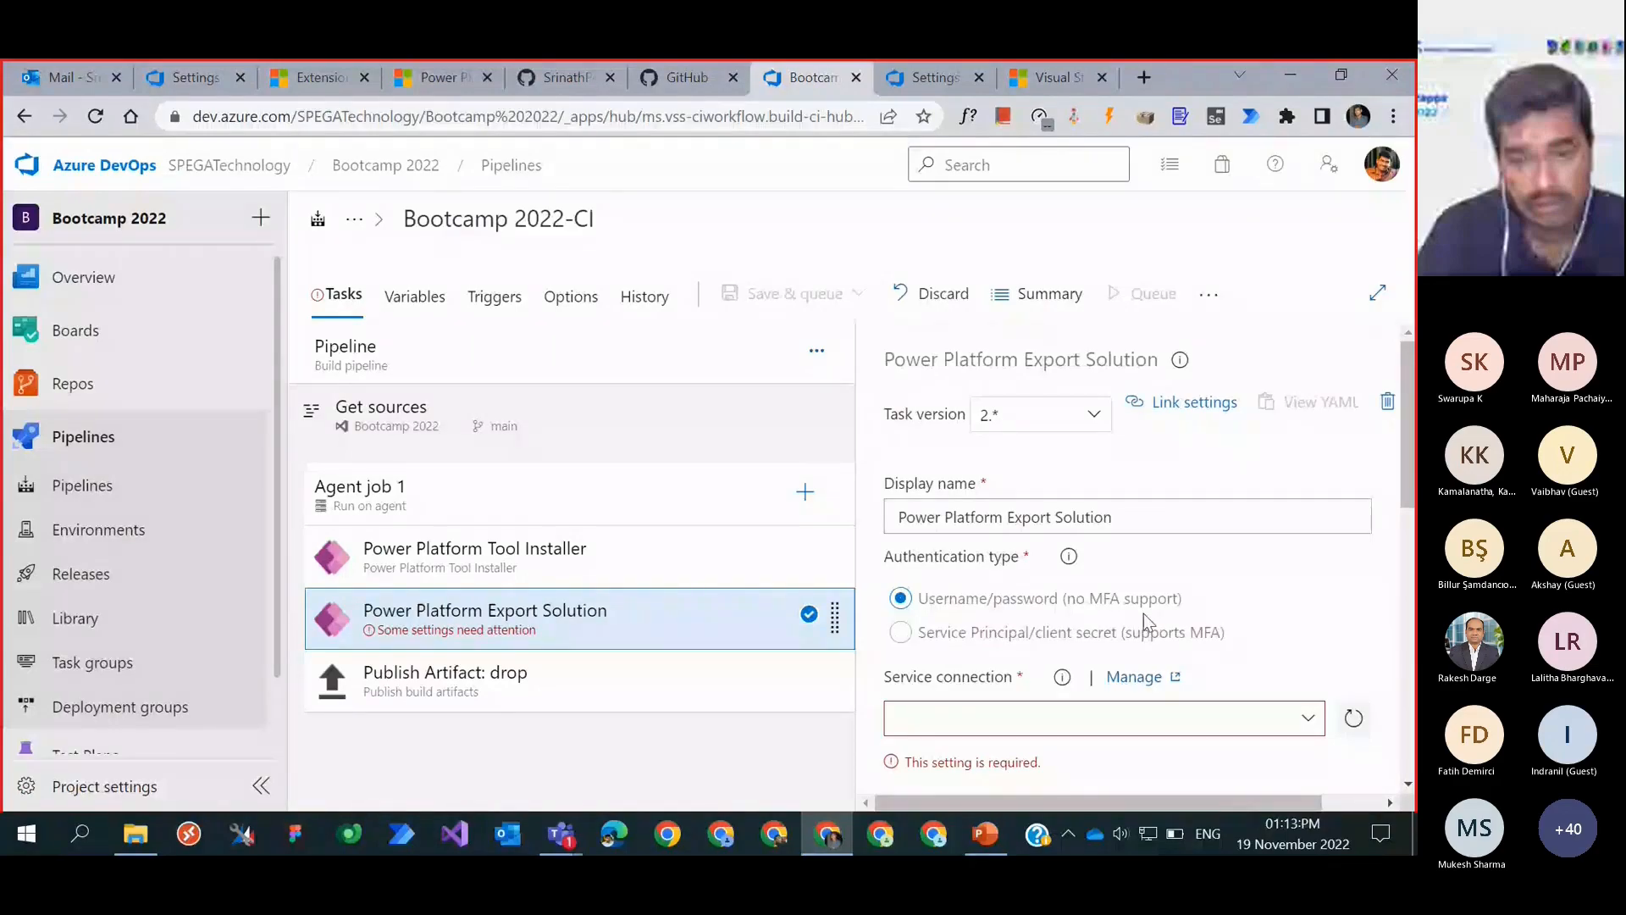
pyautogui.scroll(-1, 1164, 616)
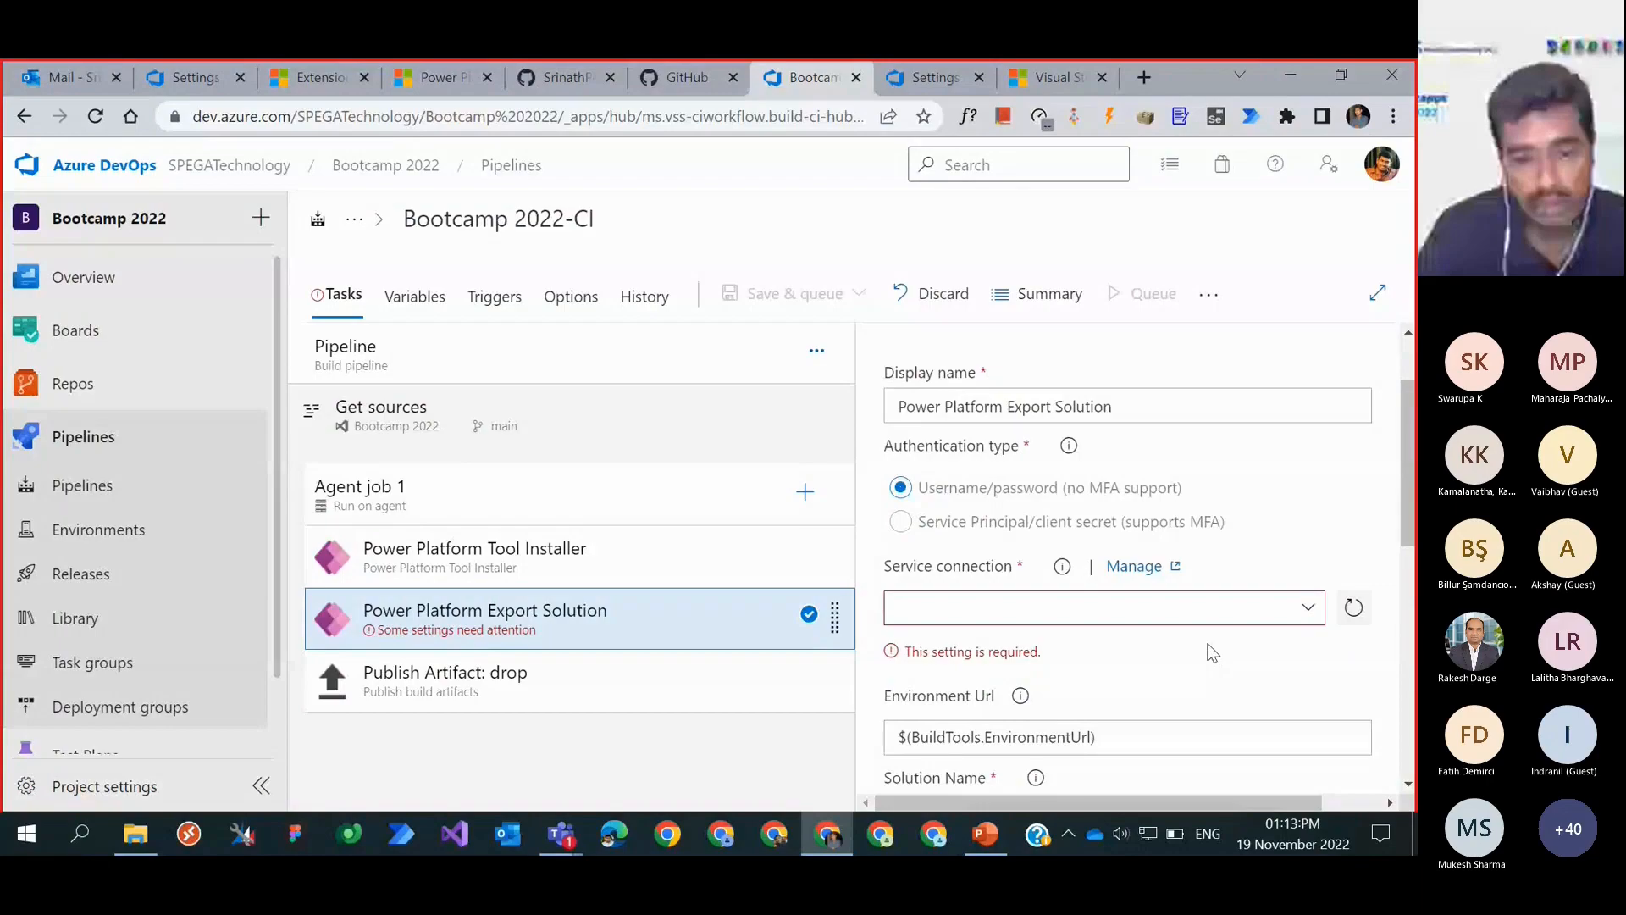
pyautogui.scroll(-1, 1213, 652)
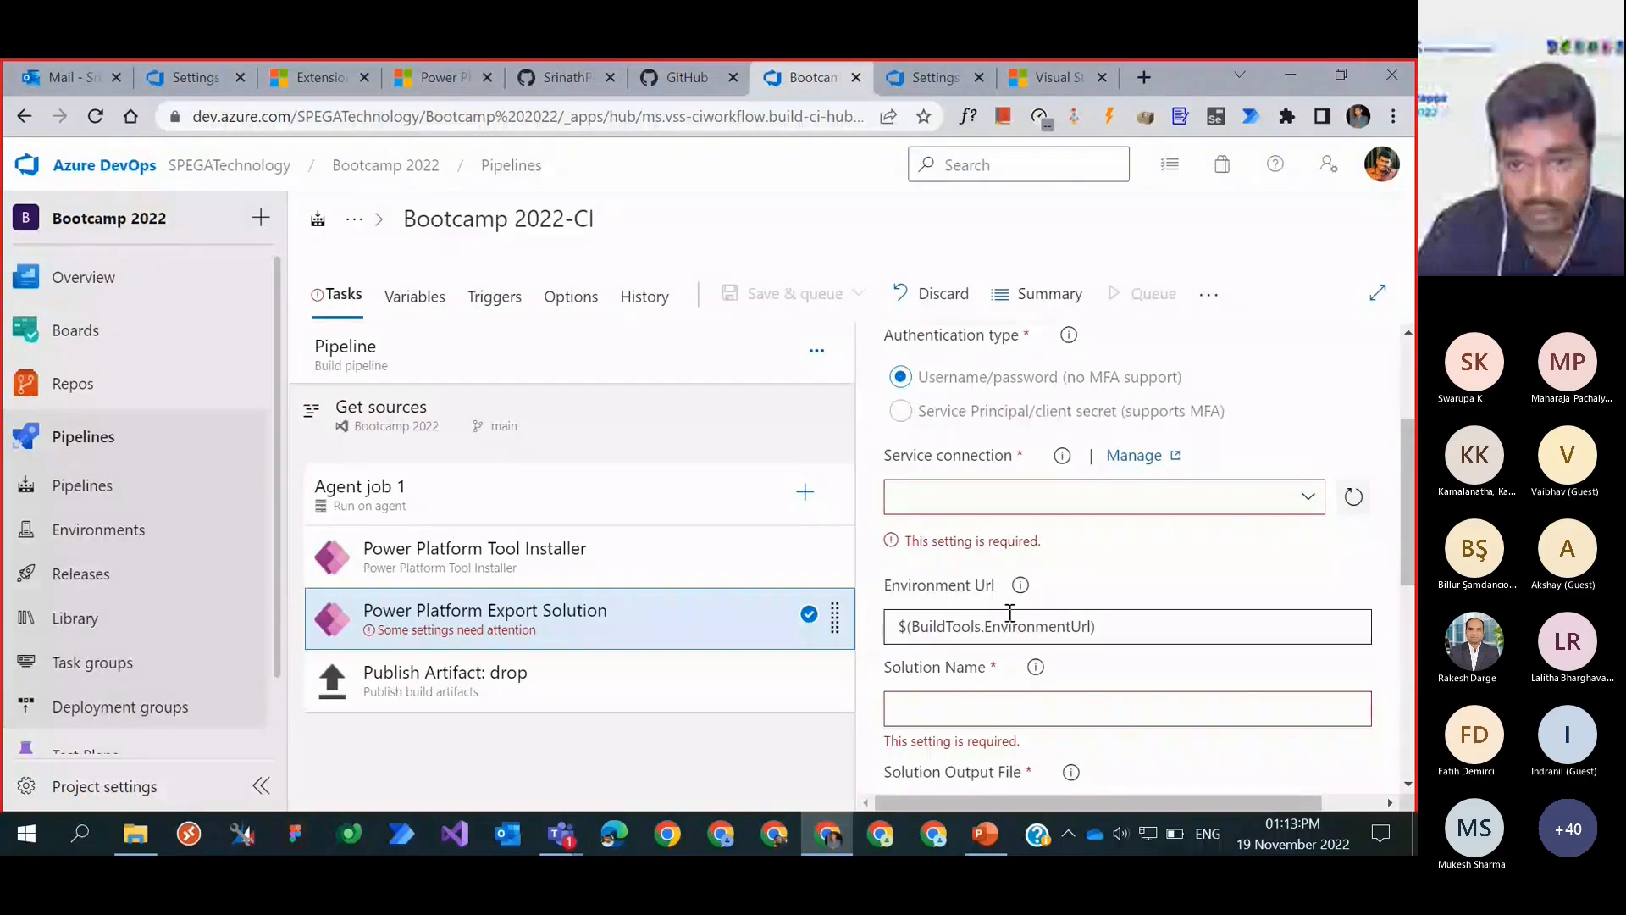
pyautogui.scroll(-2, 1010, 612)
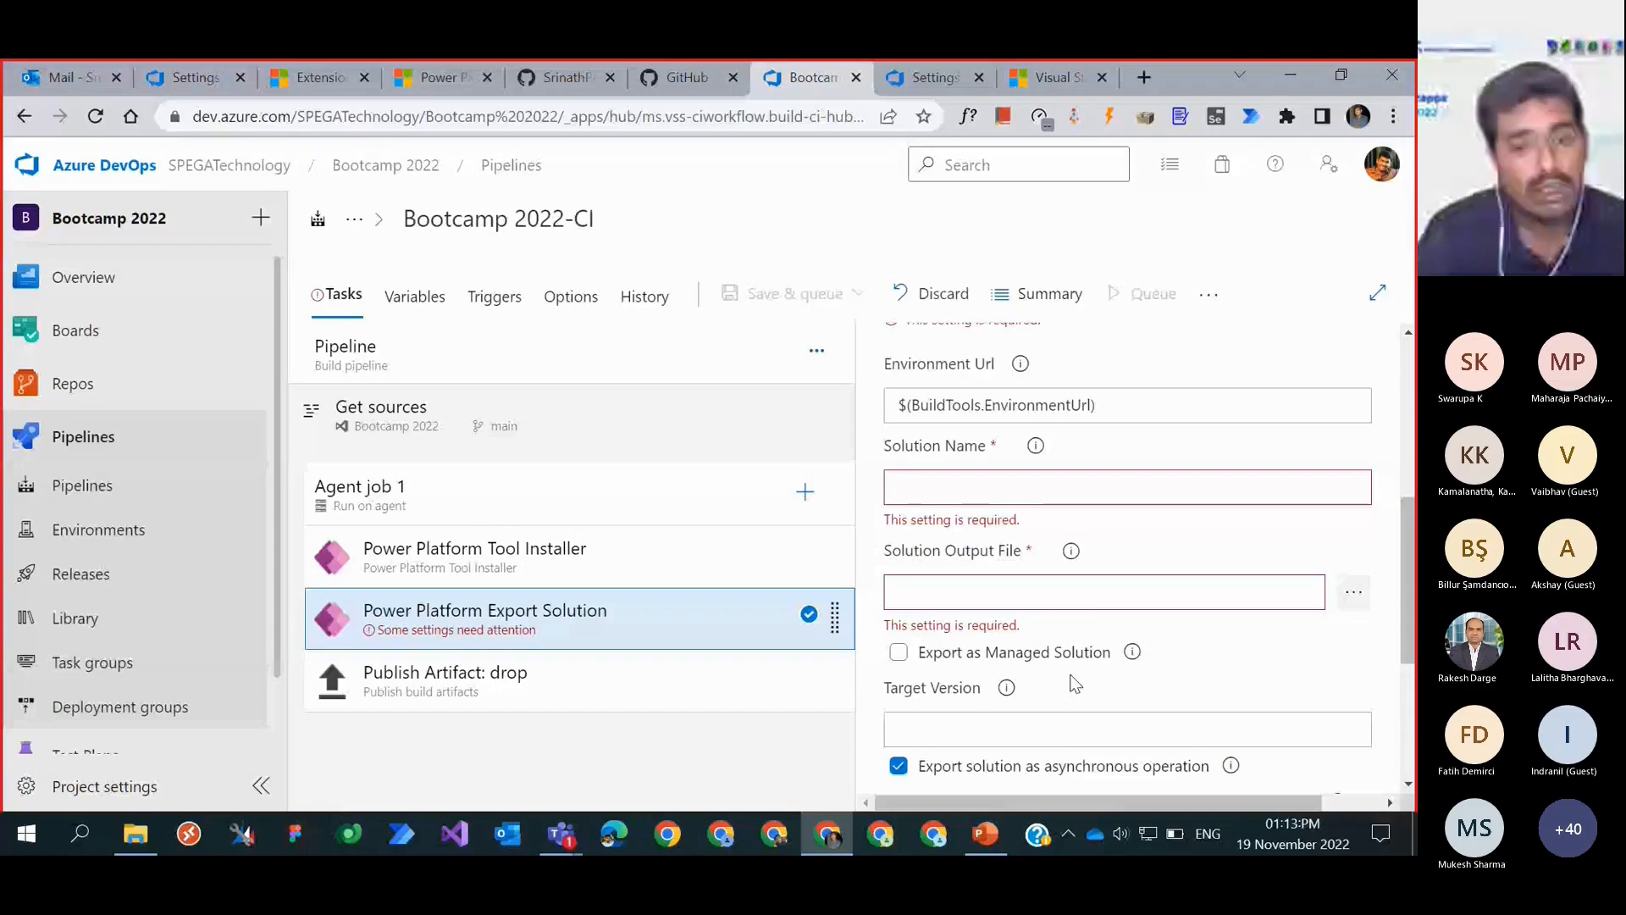
pyautogui.scroll(3, 1165, 555)
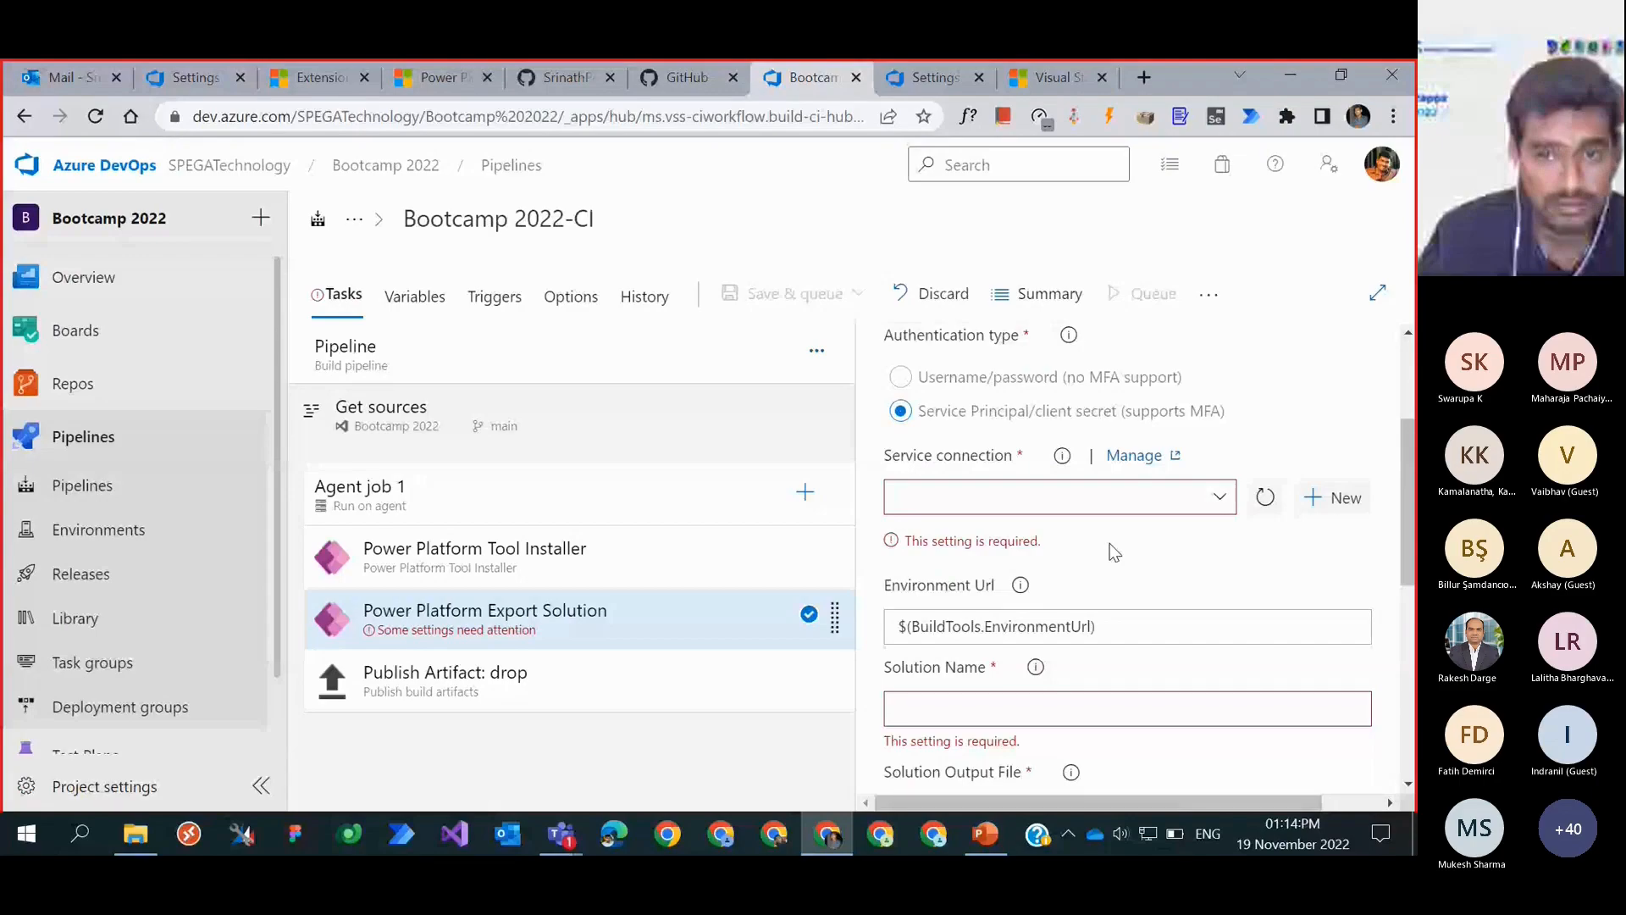
# Step: Open cmd.ms/adusers in a new browser tab and register a single-tenant application named BizApps in the Microsoft Entra admin center
pyautogui.hotkey('ctrl', 't')
pyautogui.write('c')
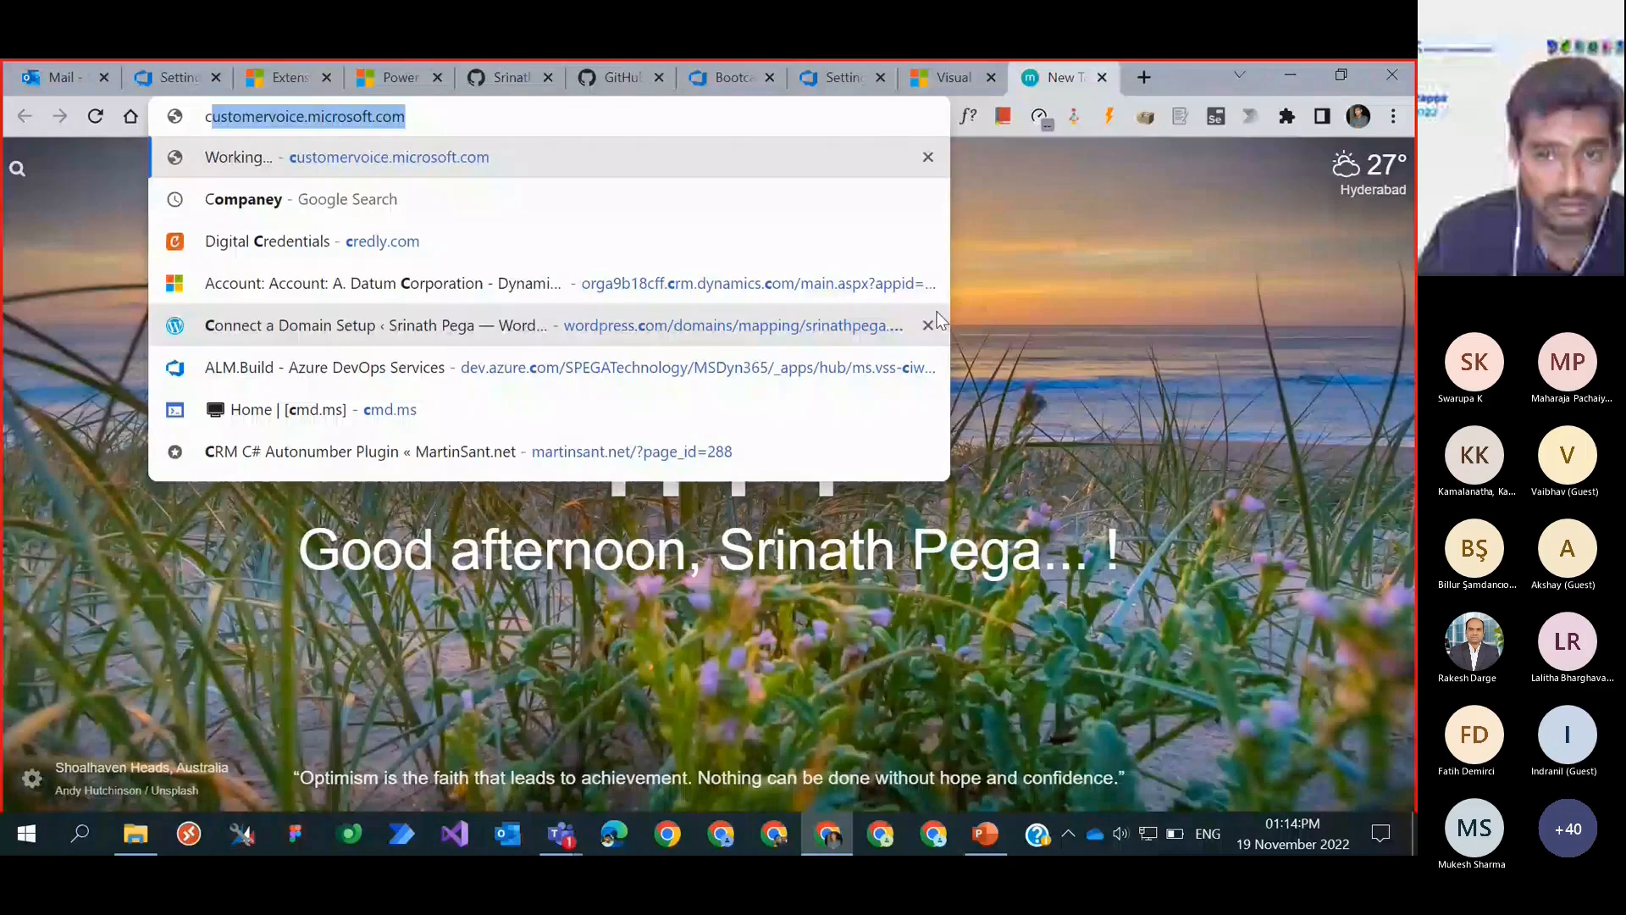
pyautogui.write('md.ms/adusers')
pyautogui.press('Return')
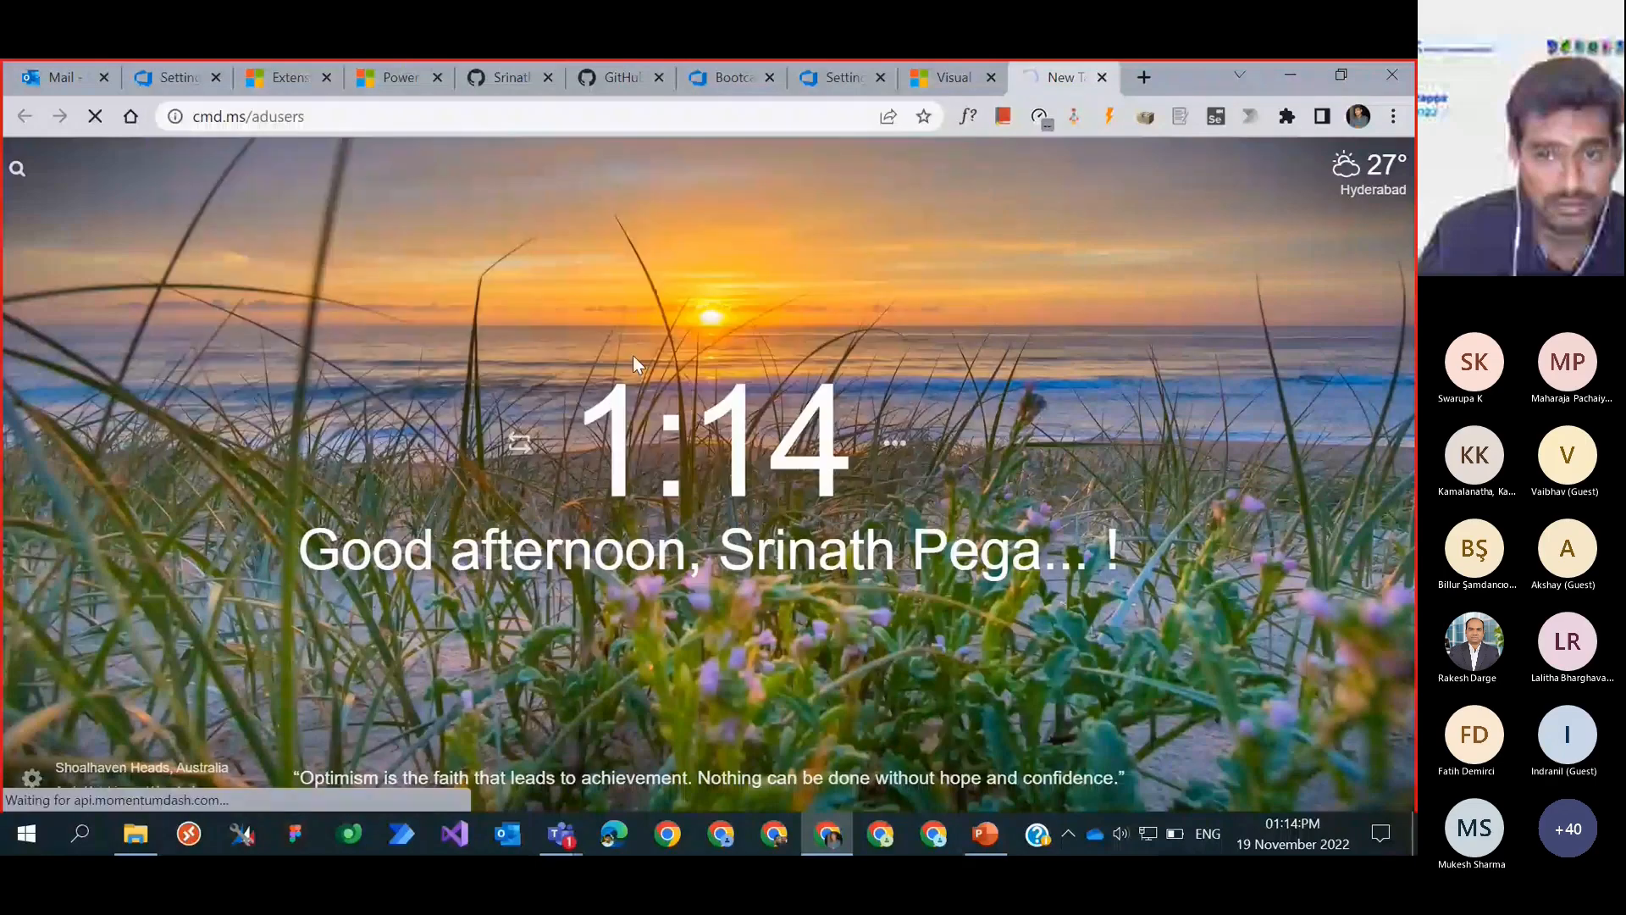
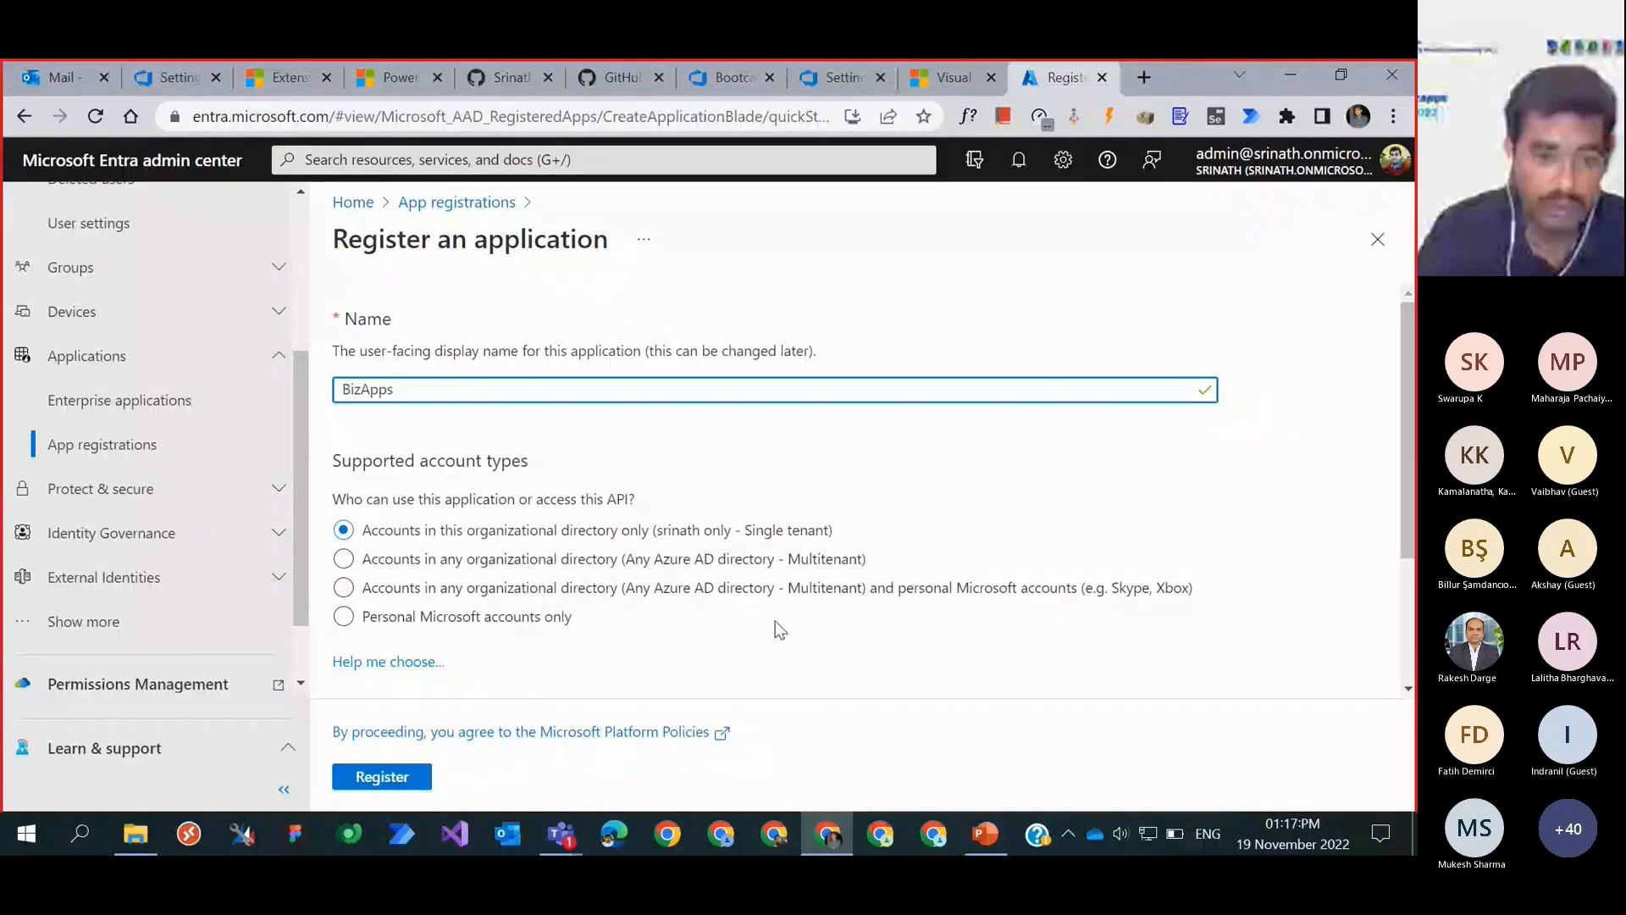
pyautogui.press('Return')
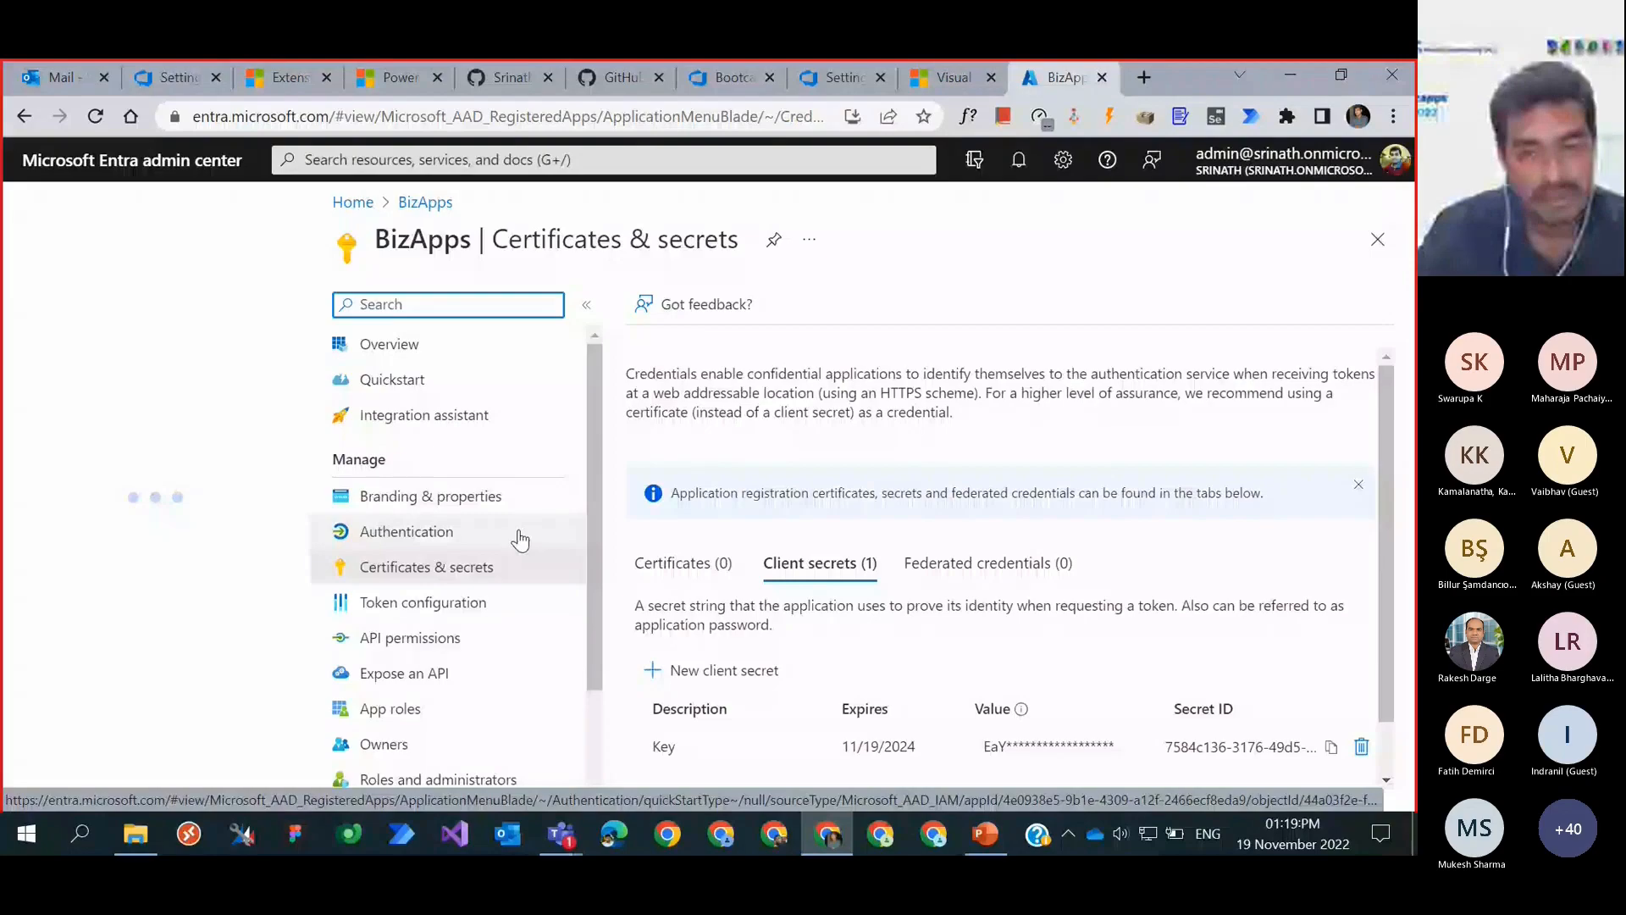
# Step: Review the BizApps application's authentication settings and the platform types available for it
pyautogui.click(519, 540)
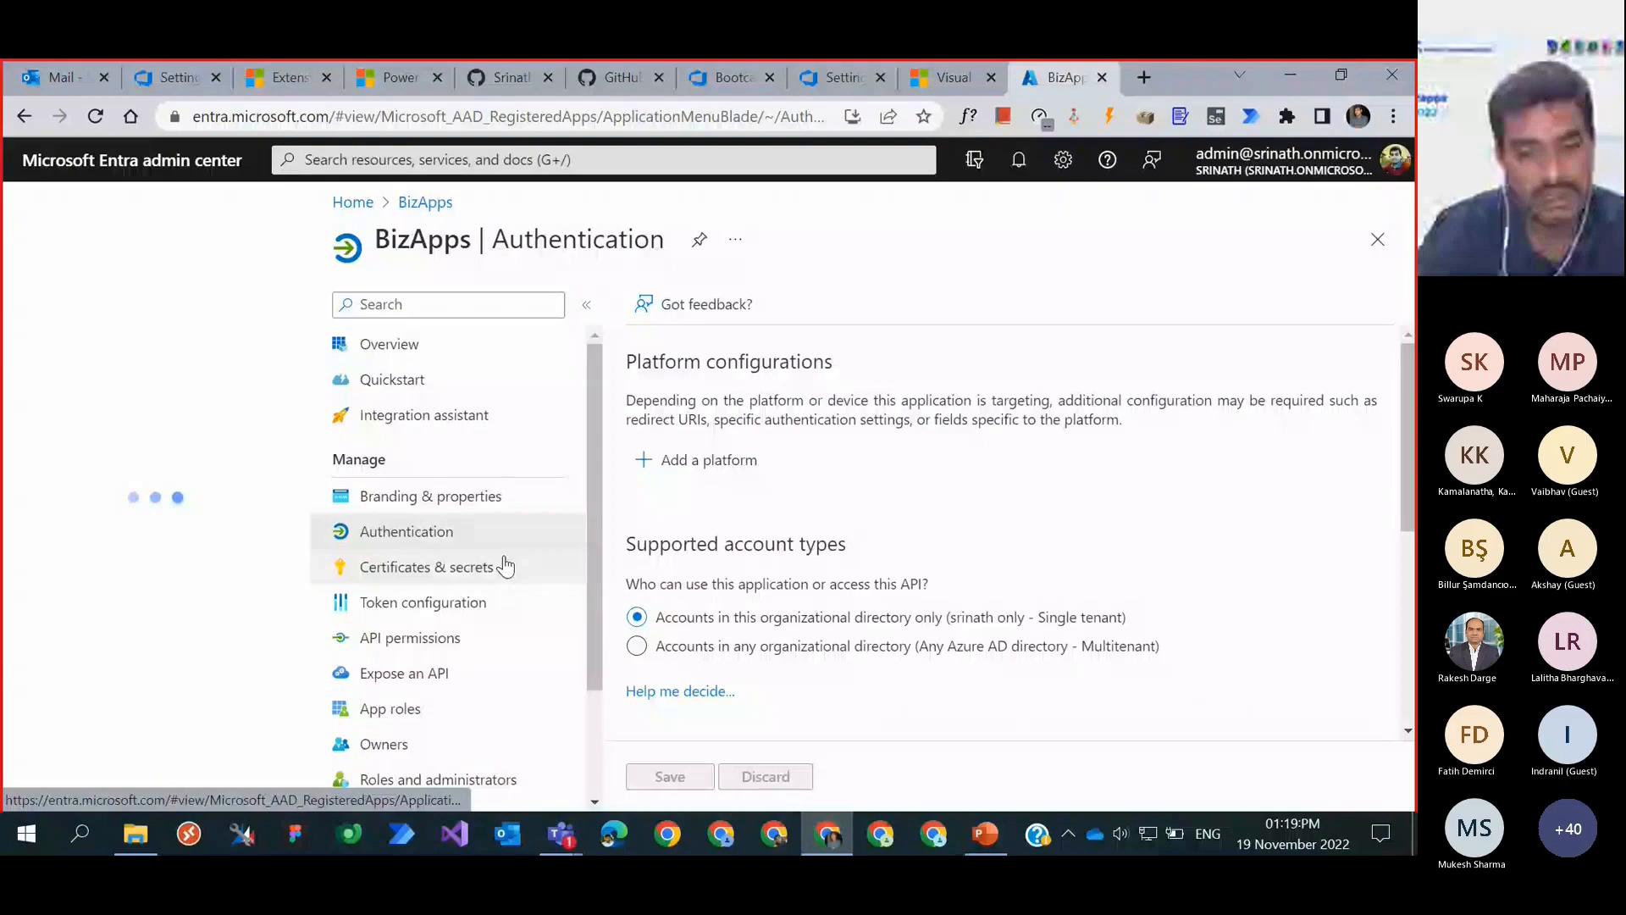
pyautogui.scroll(-2, 506, 566)
pyautogui.scroll(-3, 904, 695)
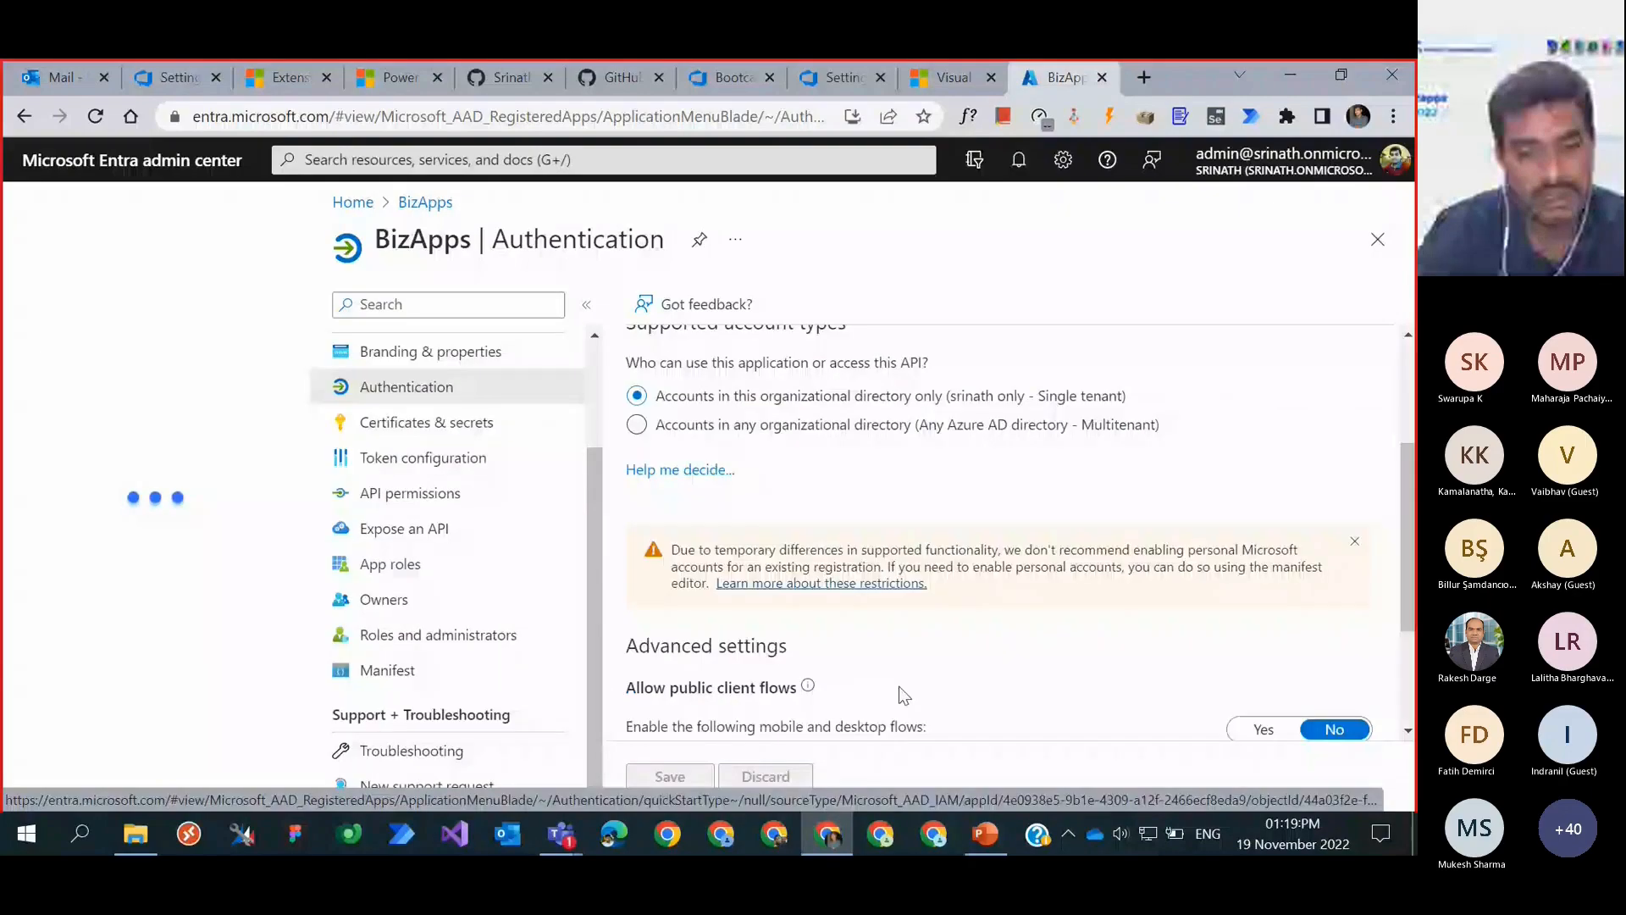
pyautogui.scroll(3, 904, 695)
pyautogui.click(697, 460)
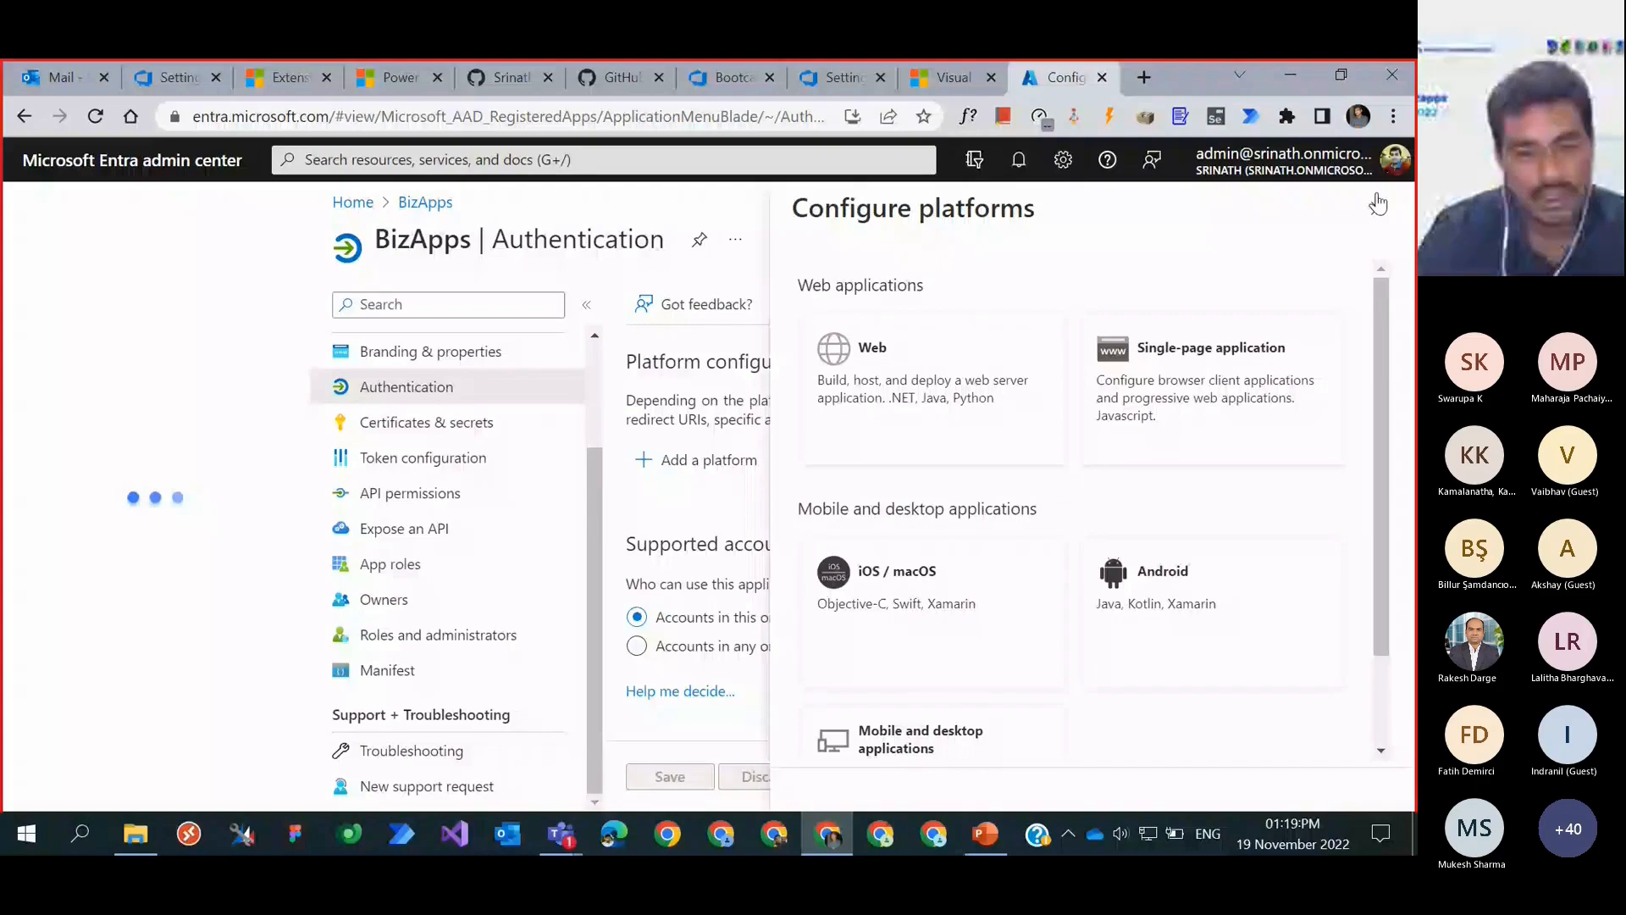
pyautogui.click(1378, 204)
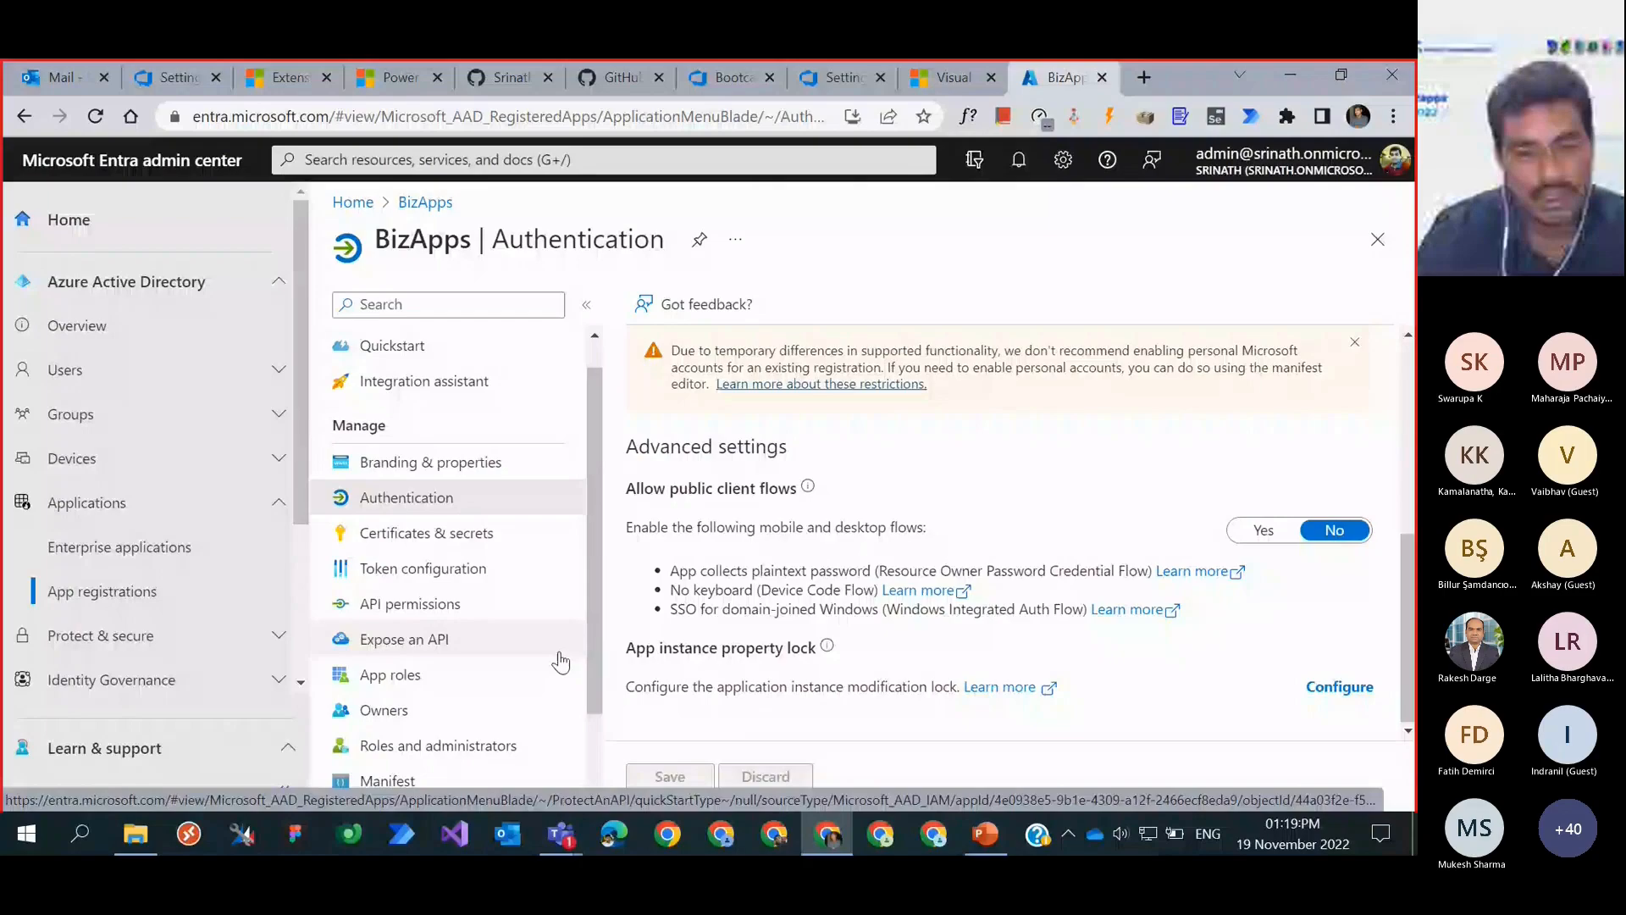
# Step: Add the Dynamics CRM user_impersonation delegated permission to the BizApps application's API permissions
pyautogui.click(542, 603)
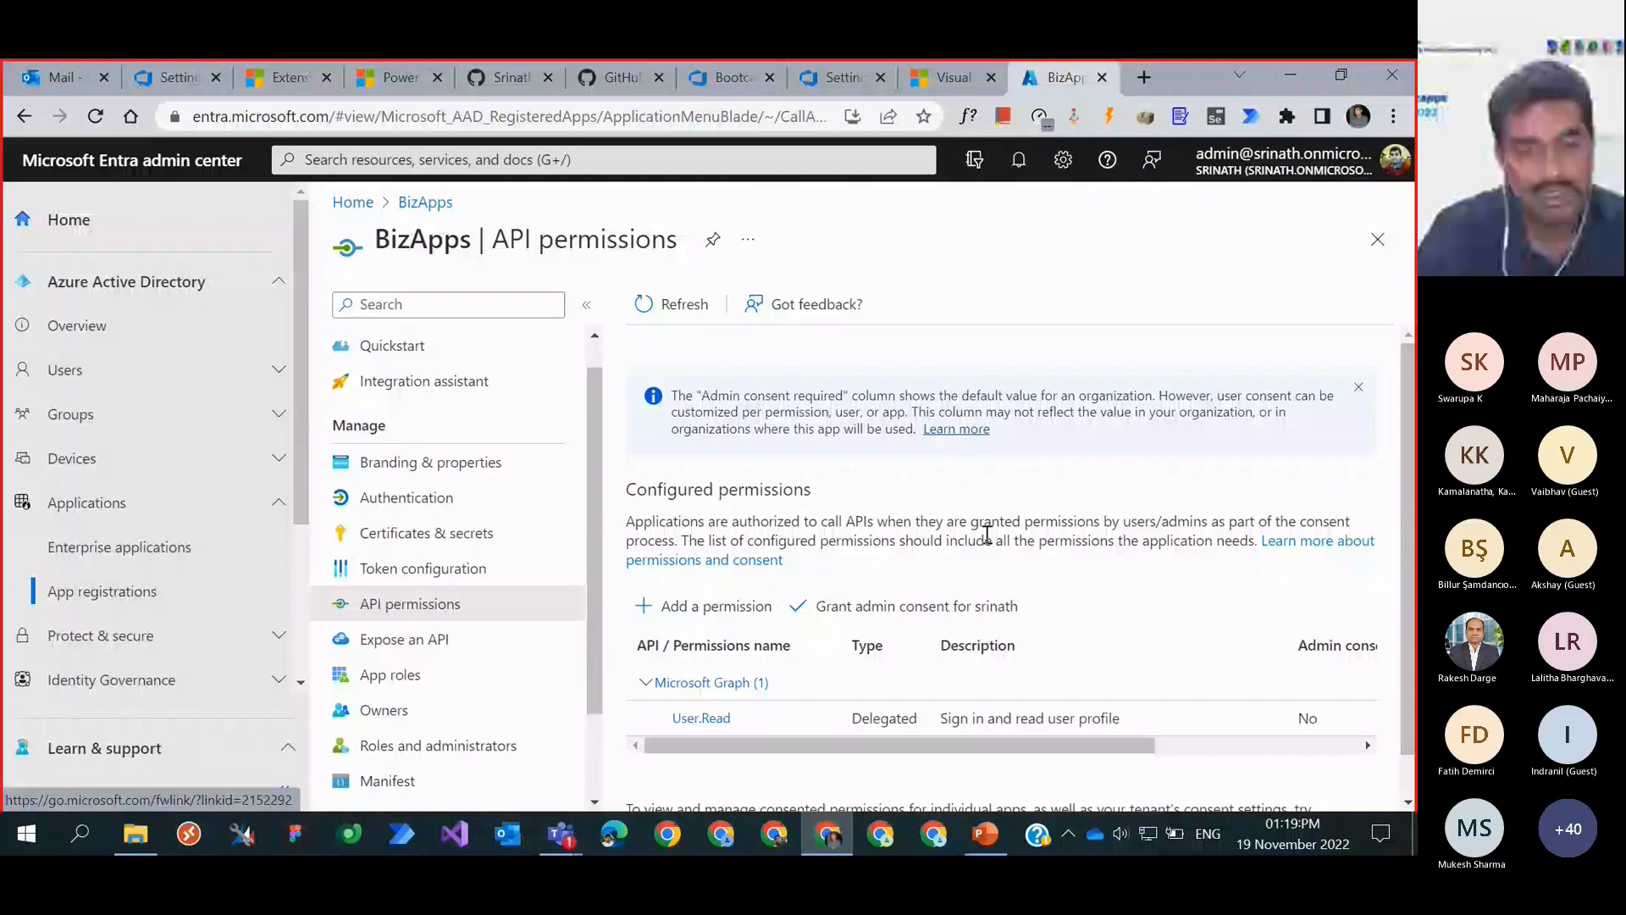
pyautogui.click(717, 607)
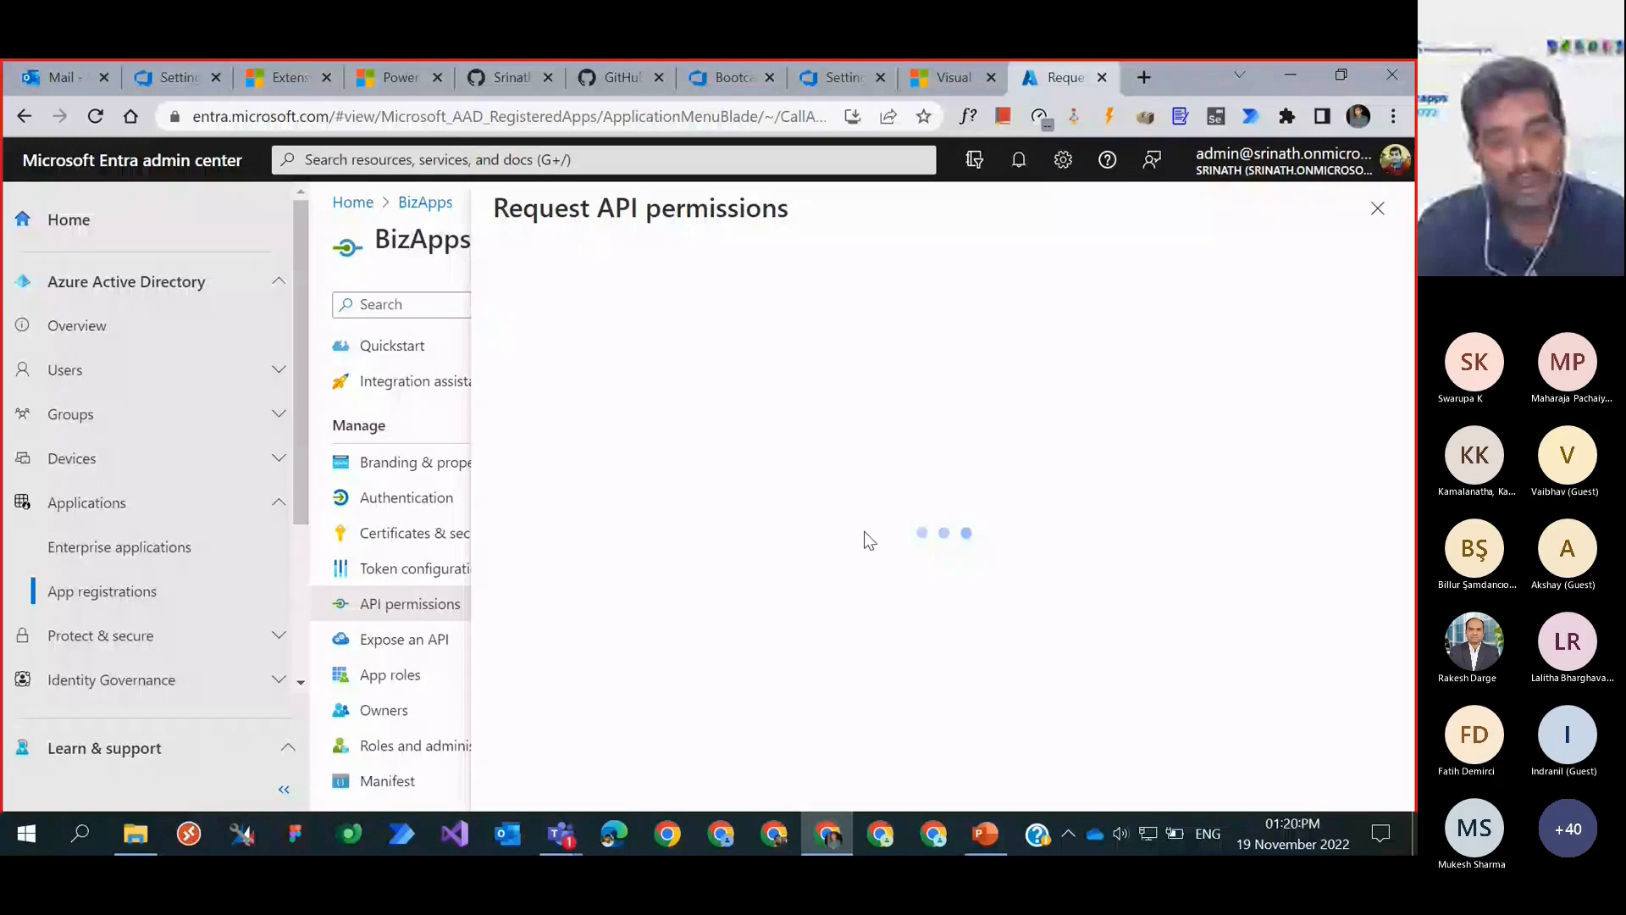
pyautogui.scroll(-3, 879, 580)
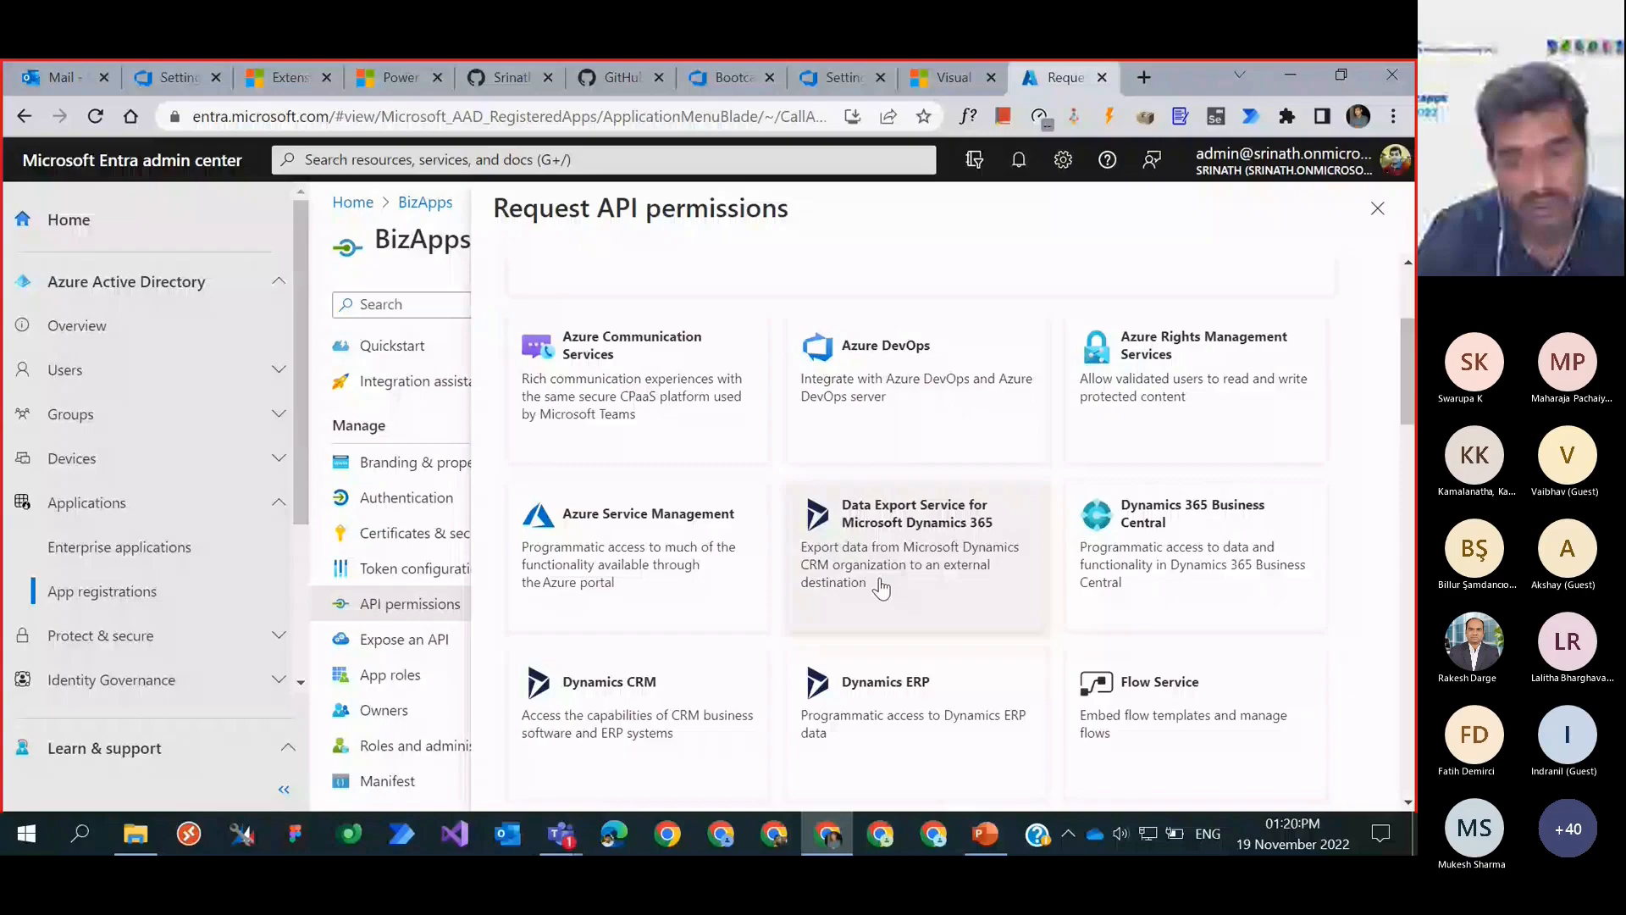
pyautogui.click(715, 654)
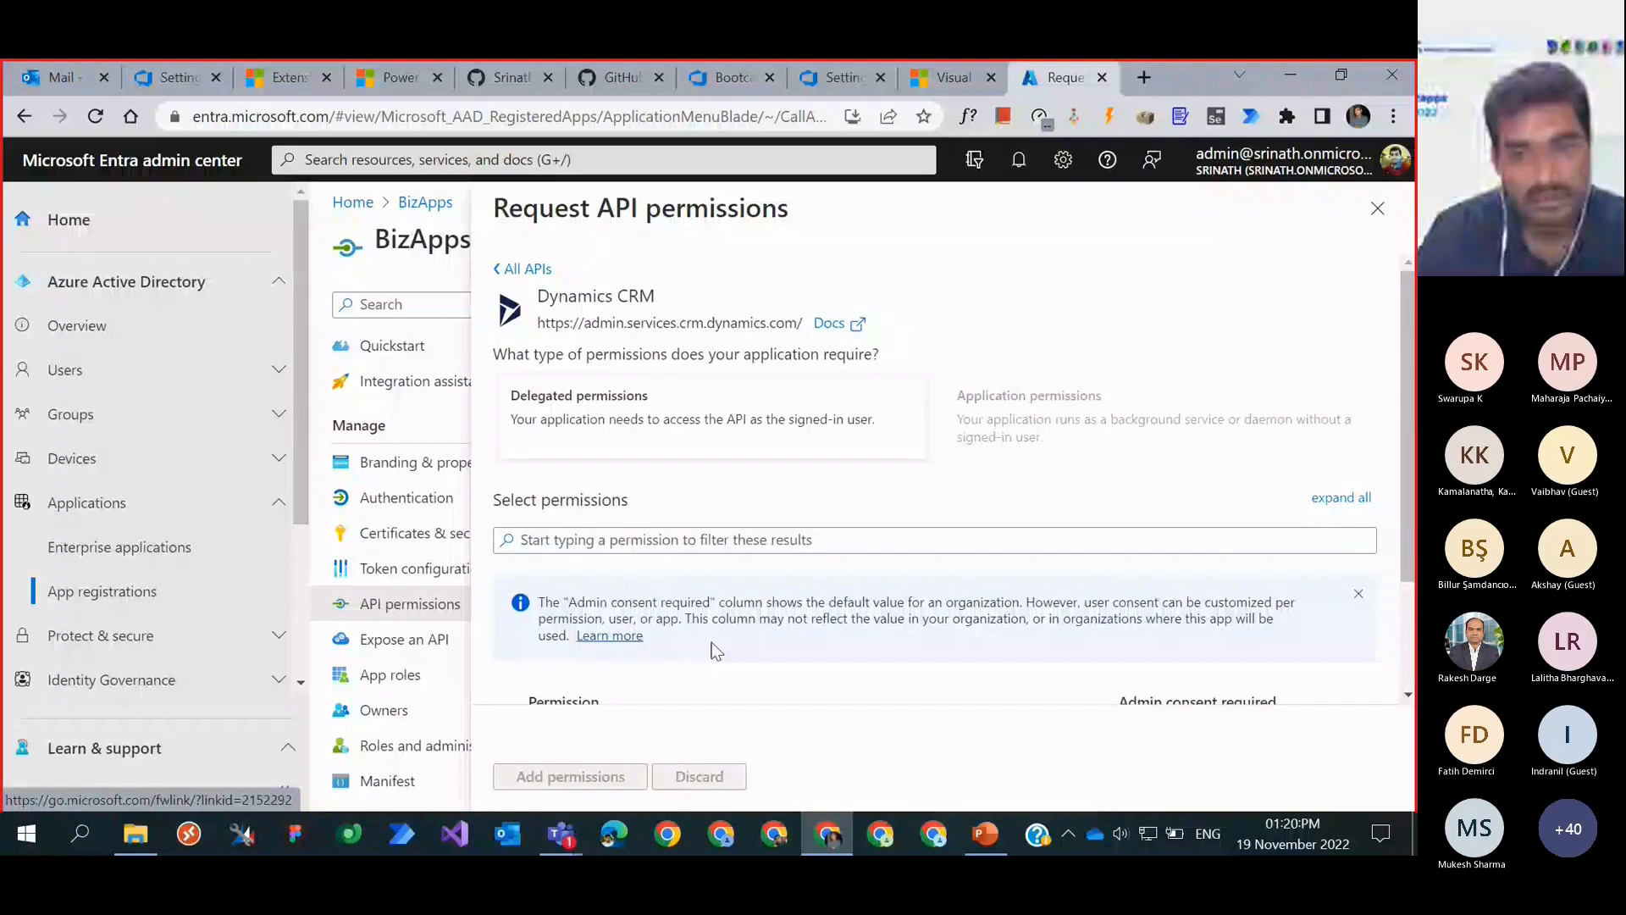
pyautogui.scroll(-2, 711, 650)
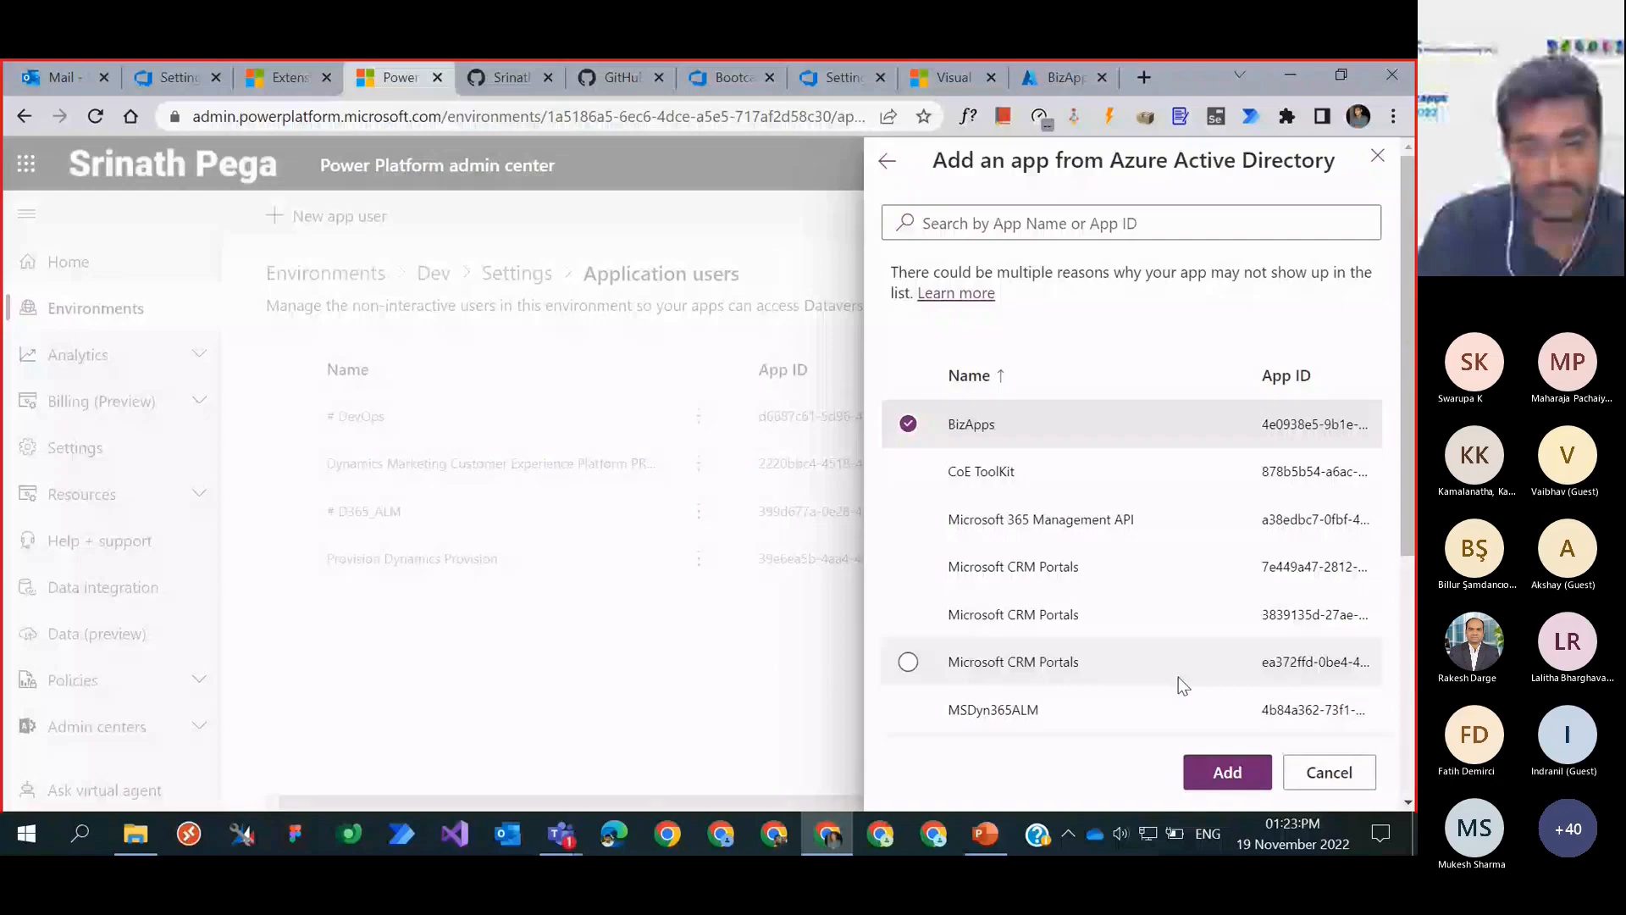
# Step: Create an application user for BizApps in the Dev environment with the System Administrator security role
pyautogui.click(1228, 772)
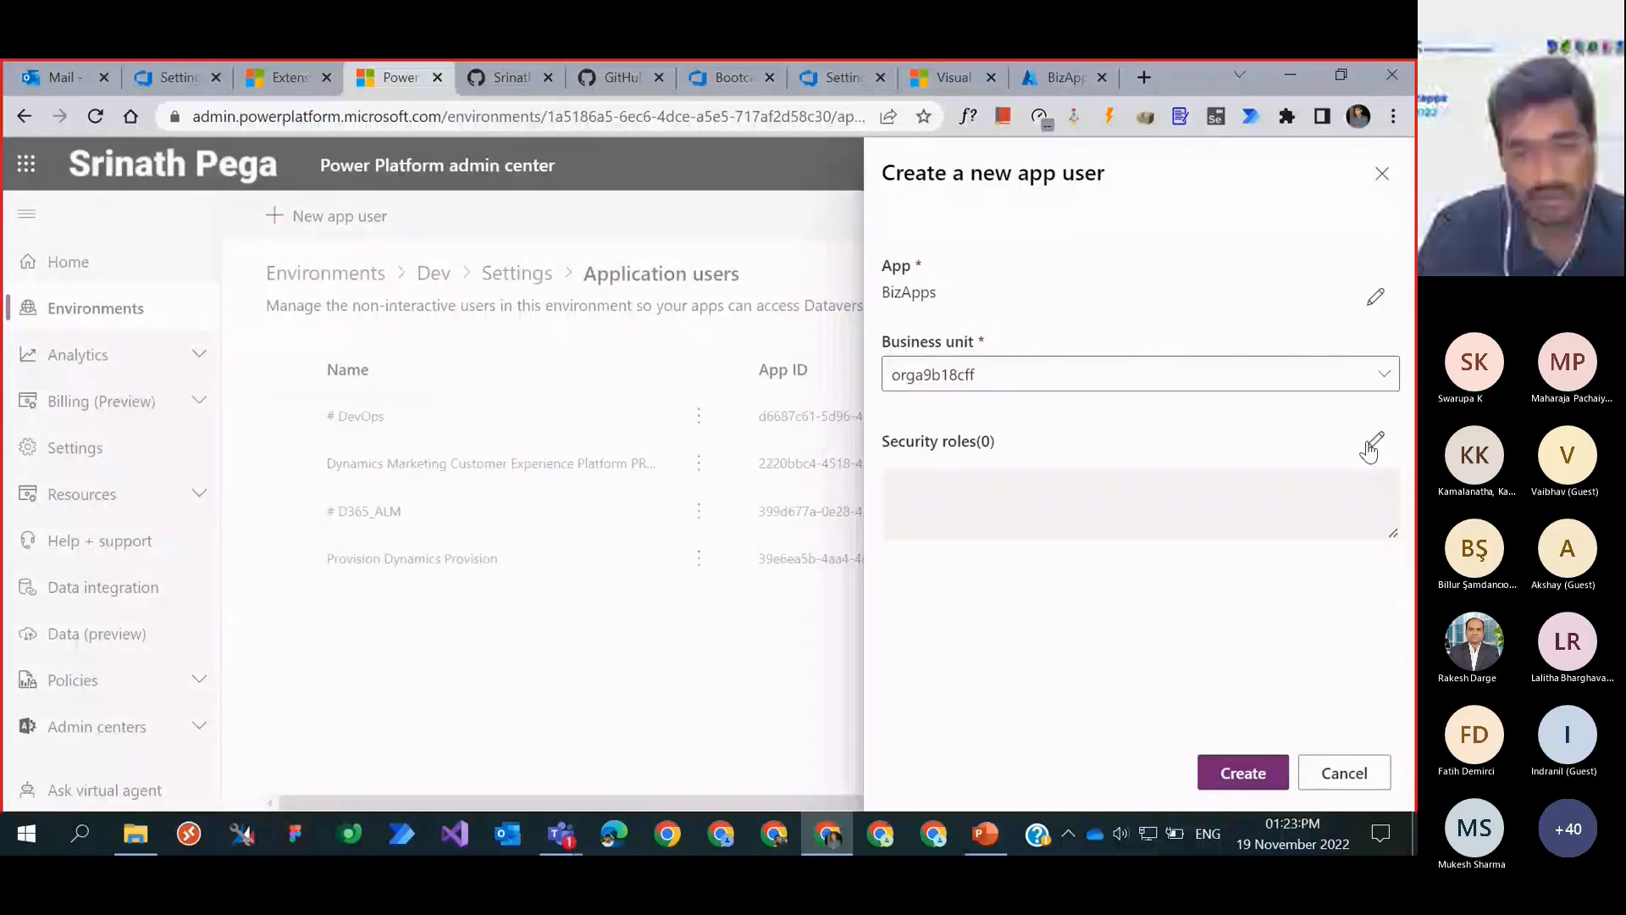
pyautogui.click(1373, 444)
pyautogui.scroll(-10, 1102, 627)
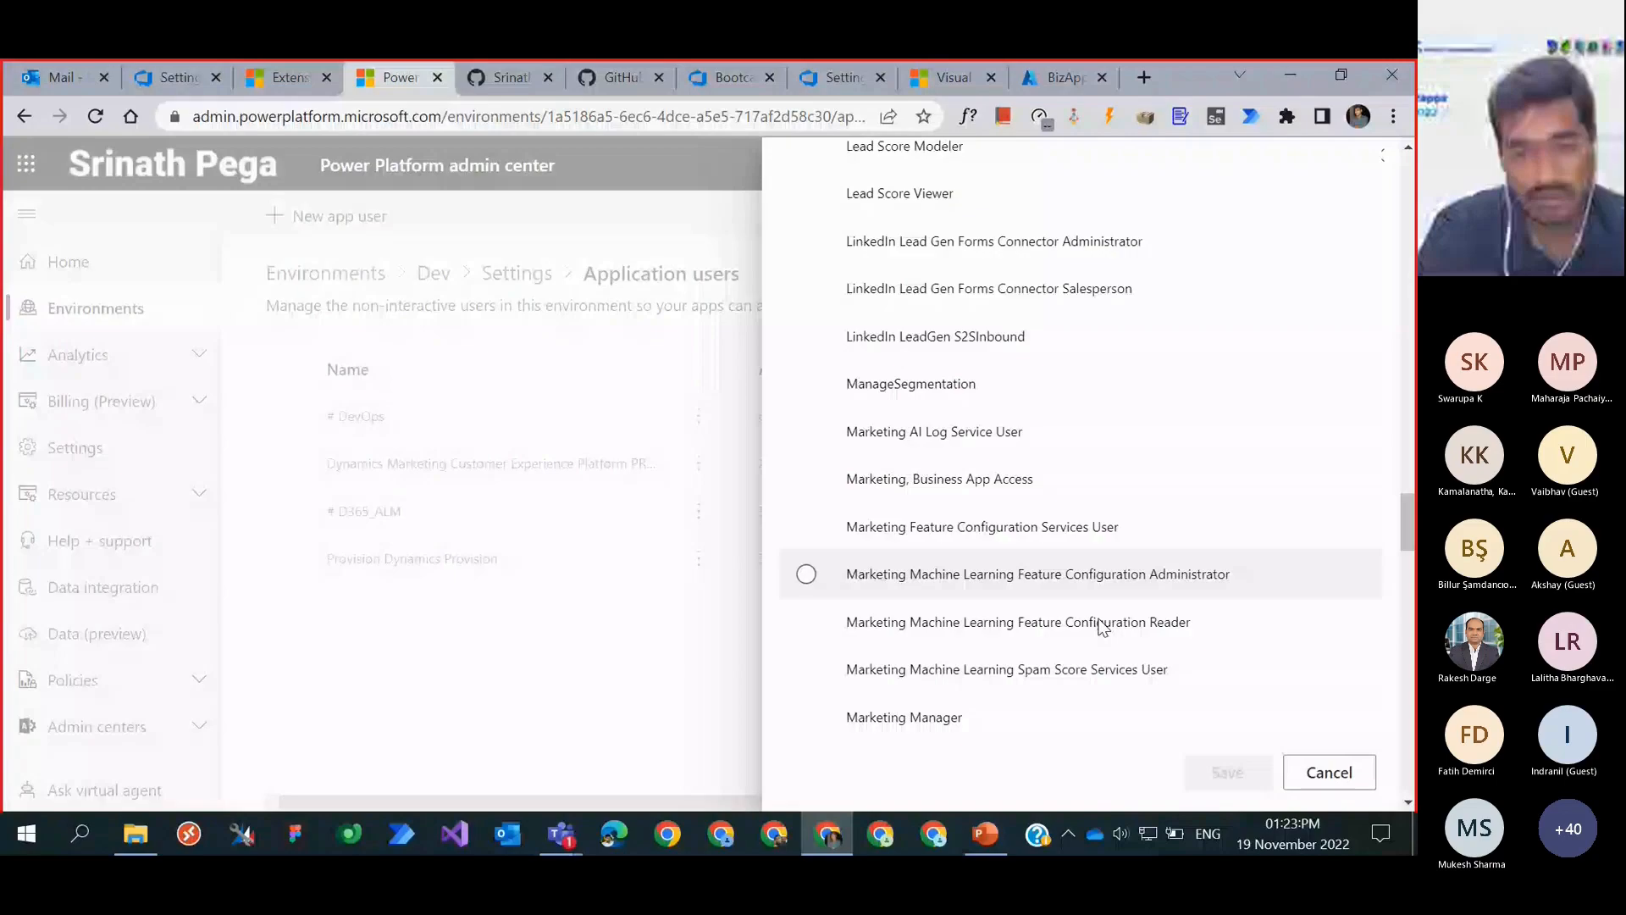
pyautogui.scroll(-10, 1101, 626)
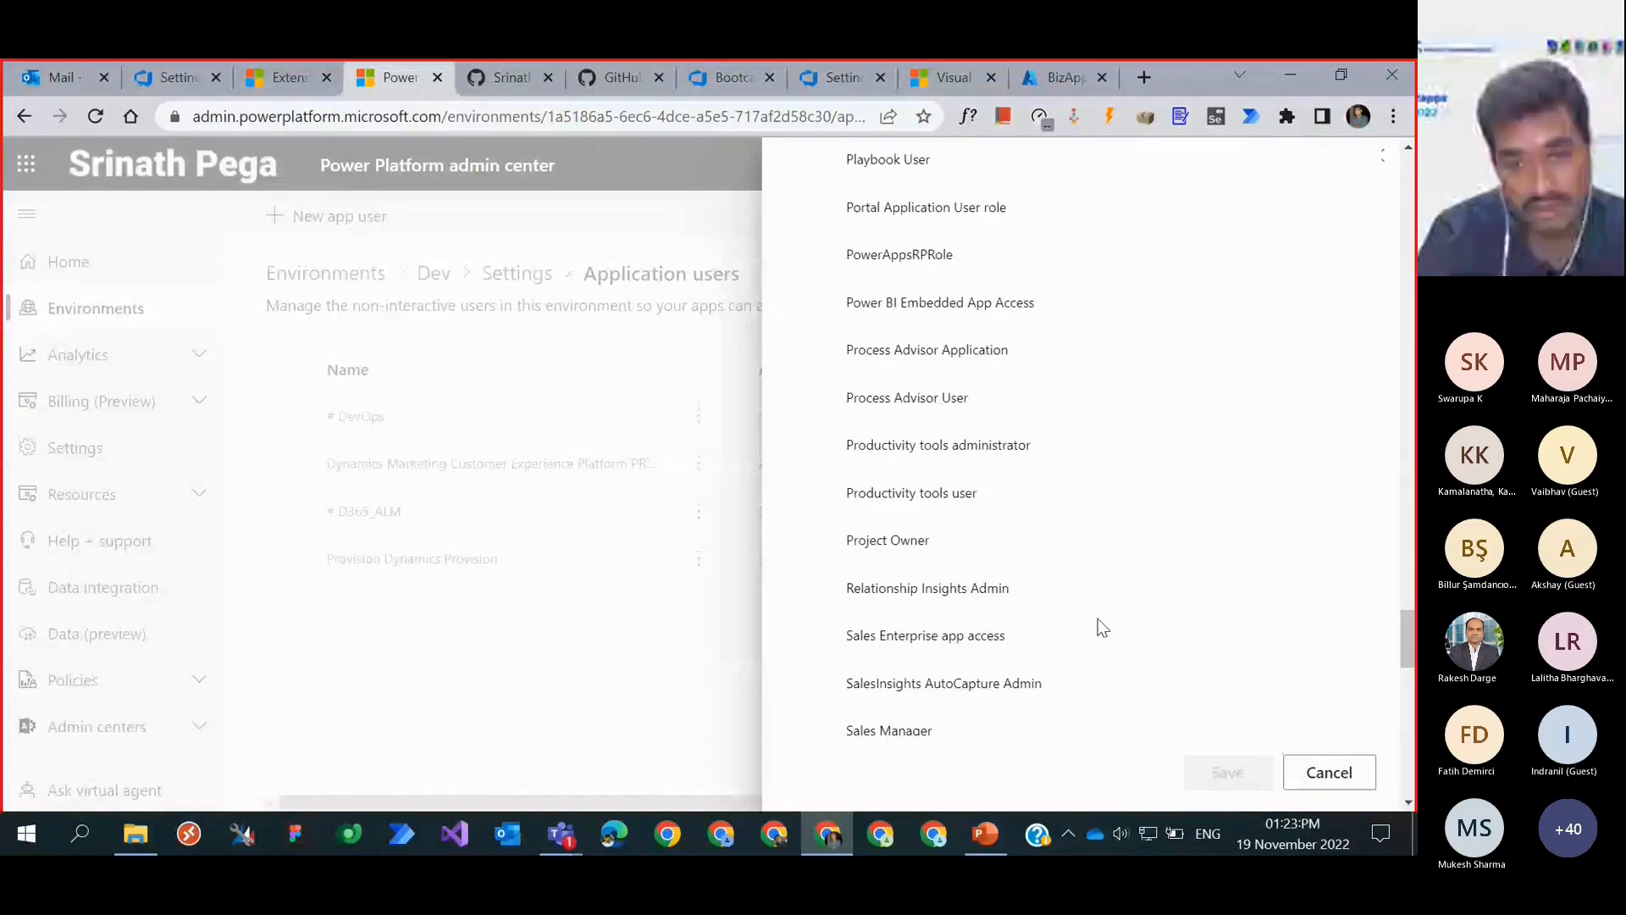
pyautogui.scroll(-4, 1098, 619)
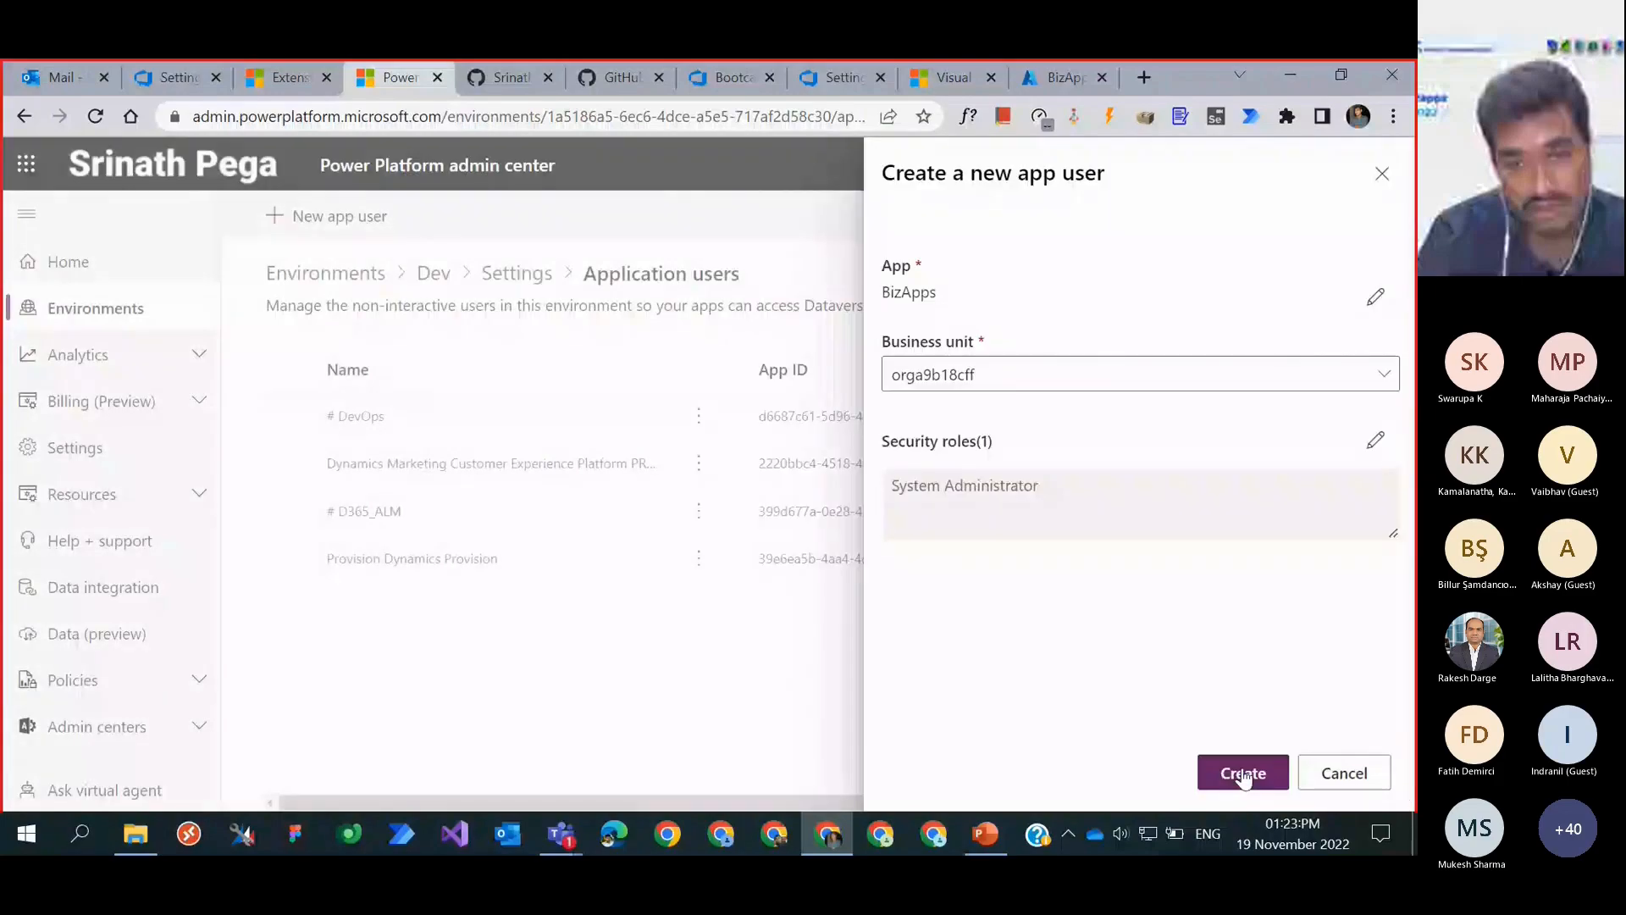
pyautogui.click(1242, 774)
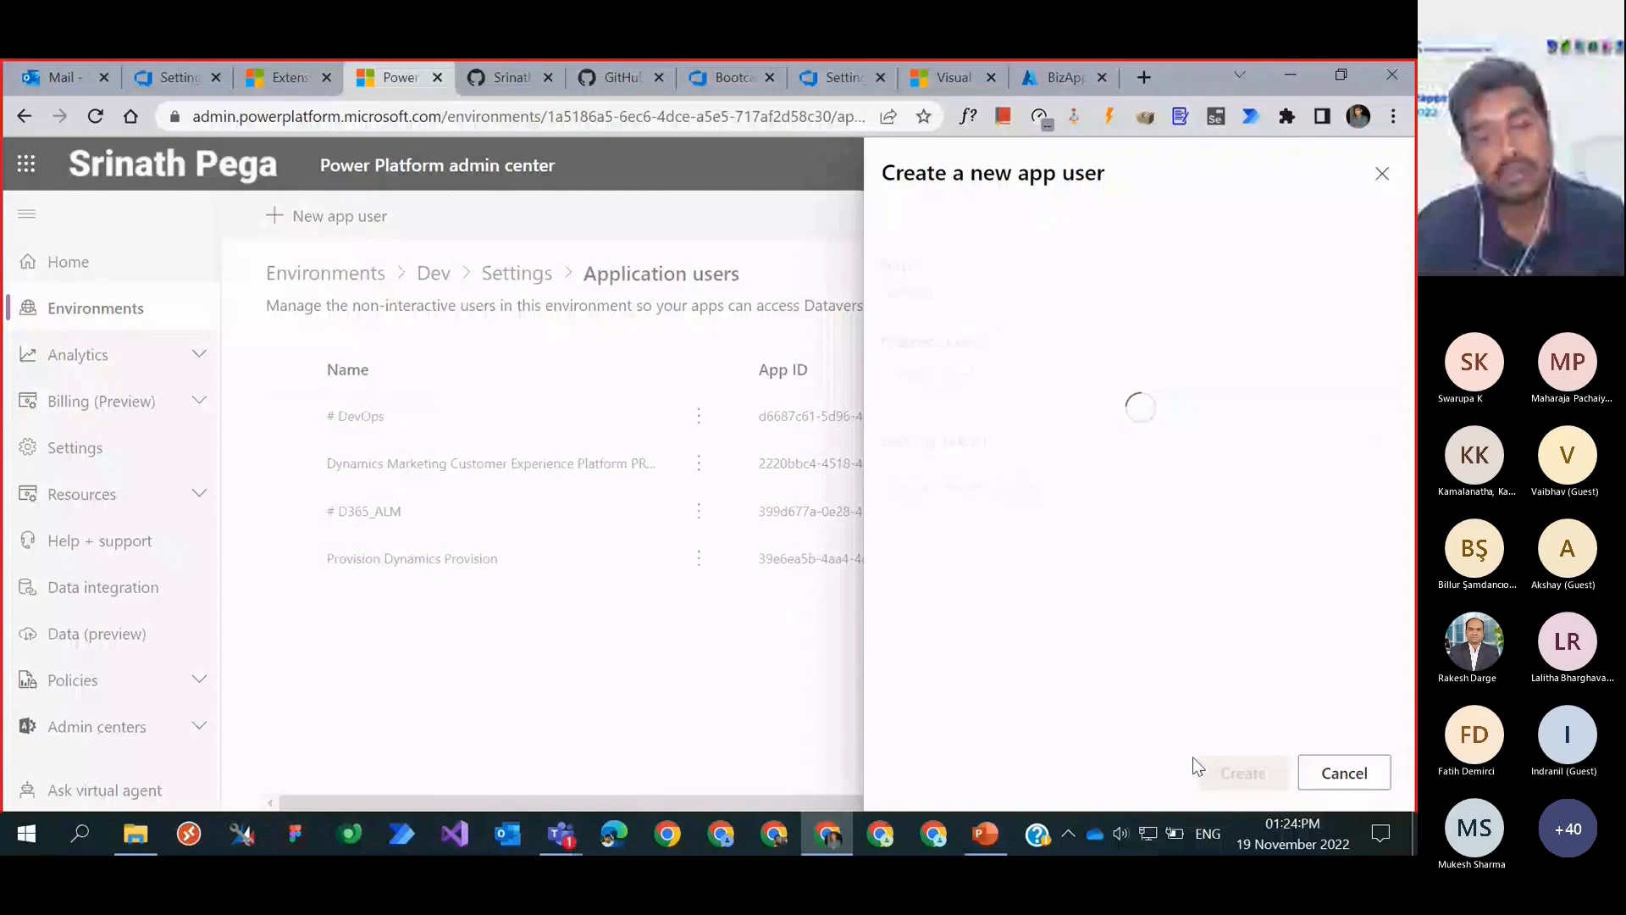
# Step: Return to the Bootcamp 2022-CI pipeline and open the service connection management from the Power Platform Export Solution task
pyautogui.click(731, 78)
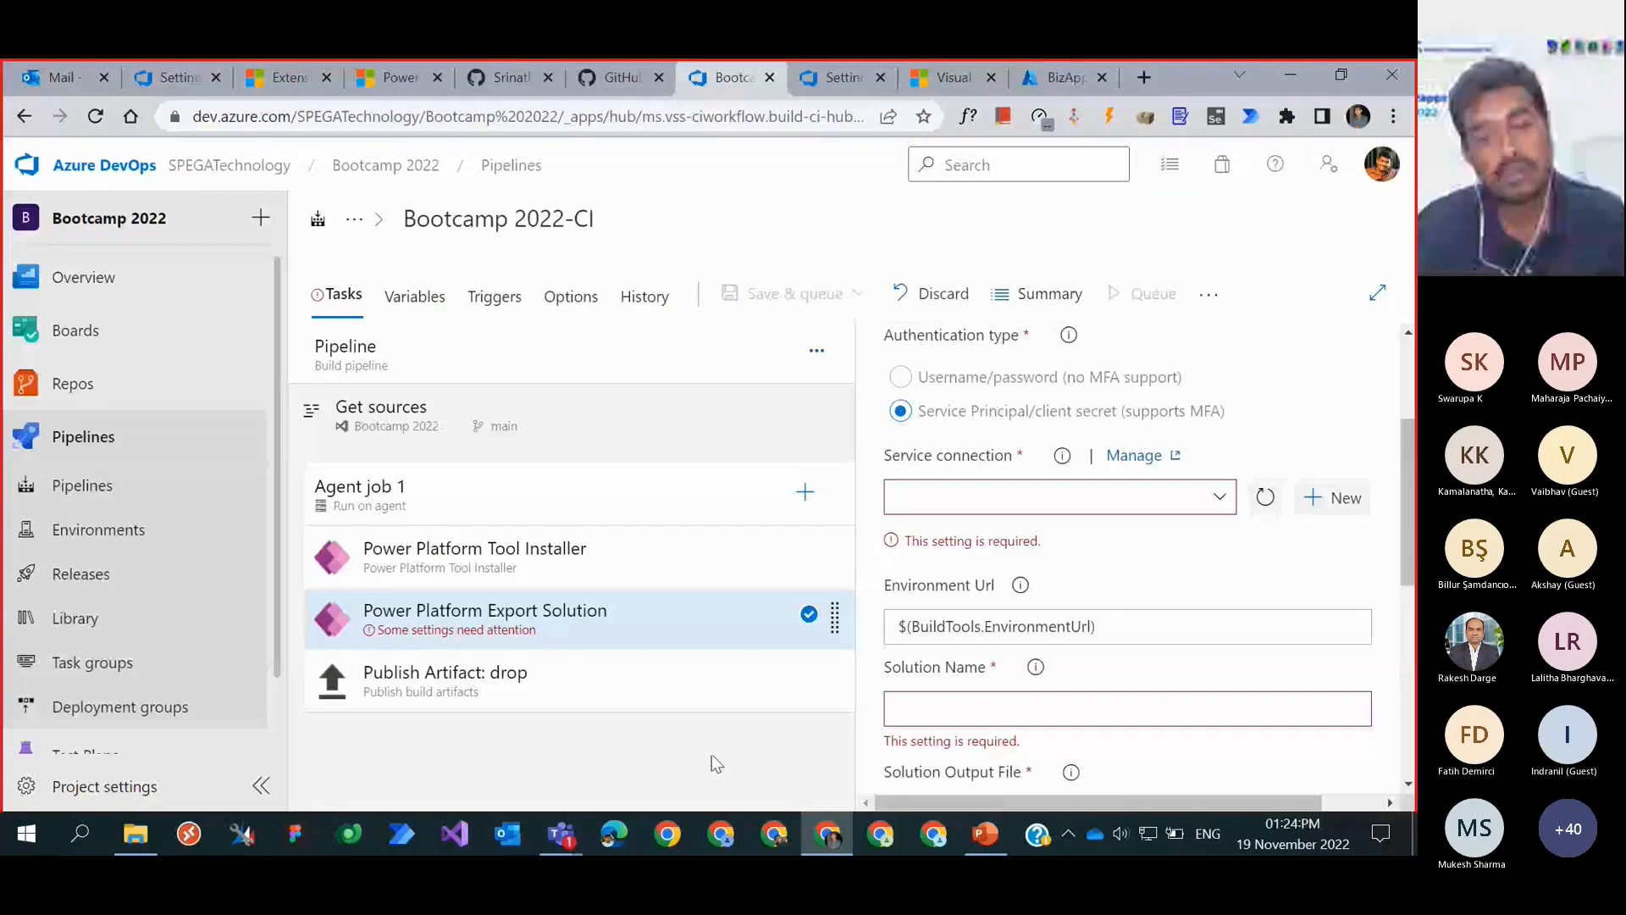
pyautogui.click(958, 508)
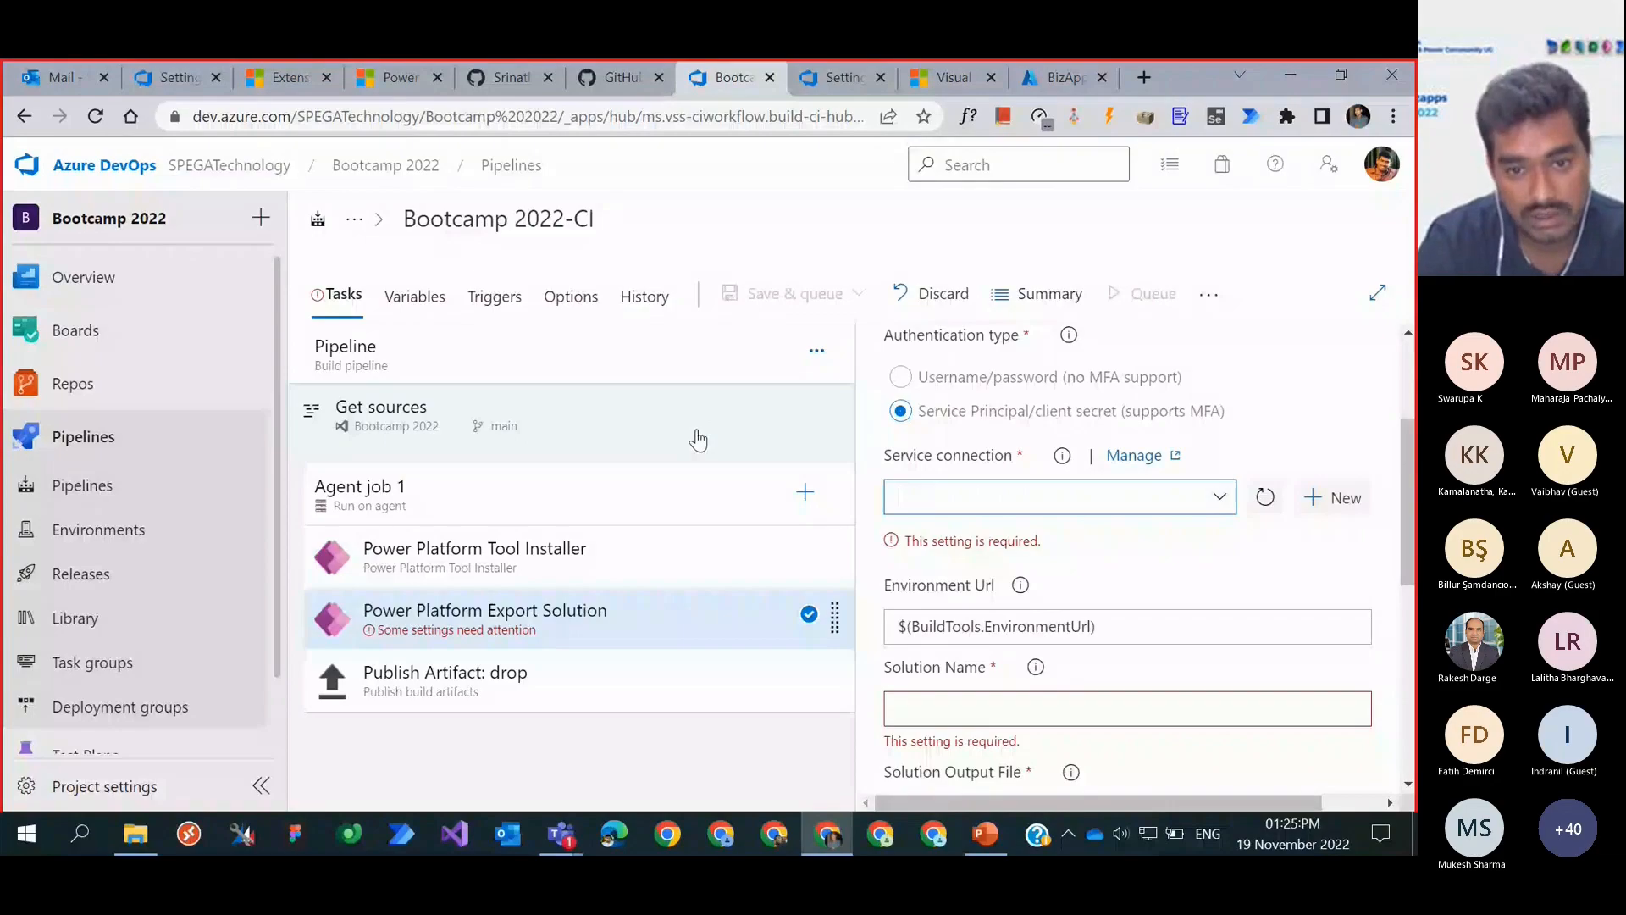
pyautogui.click(1132, 457)
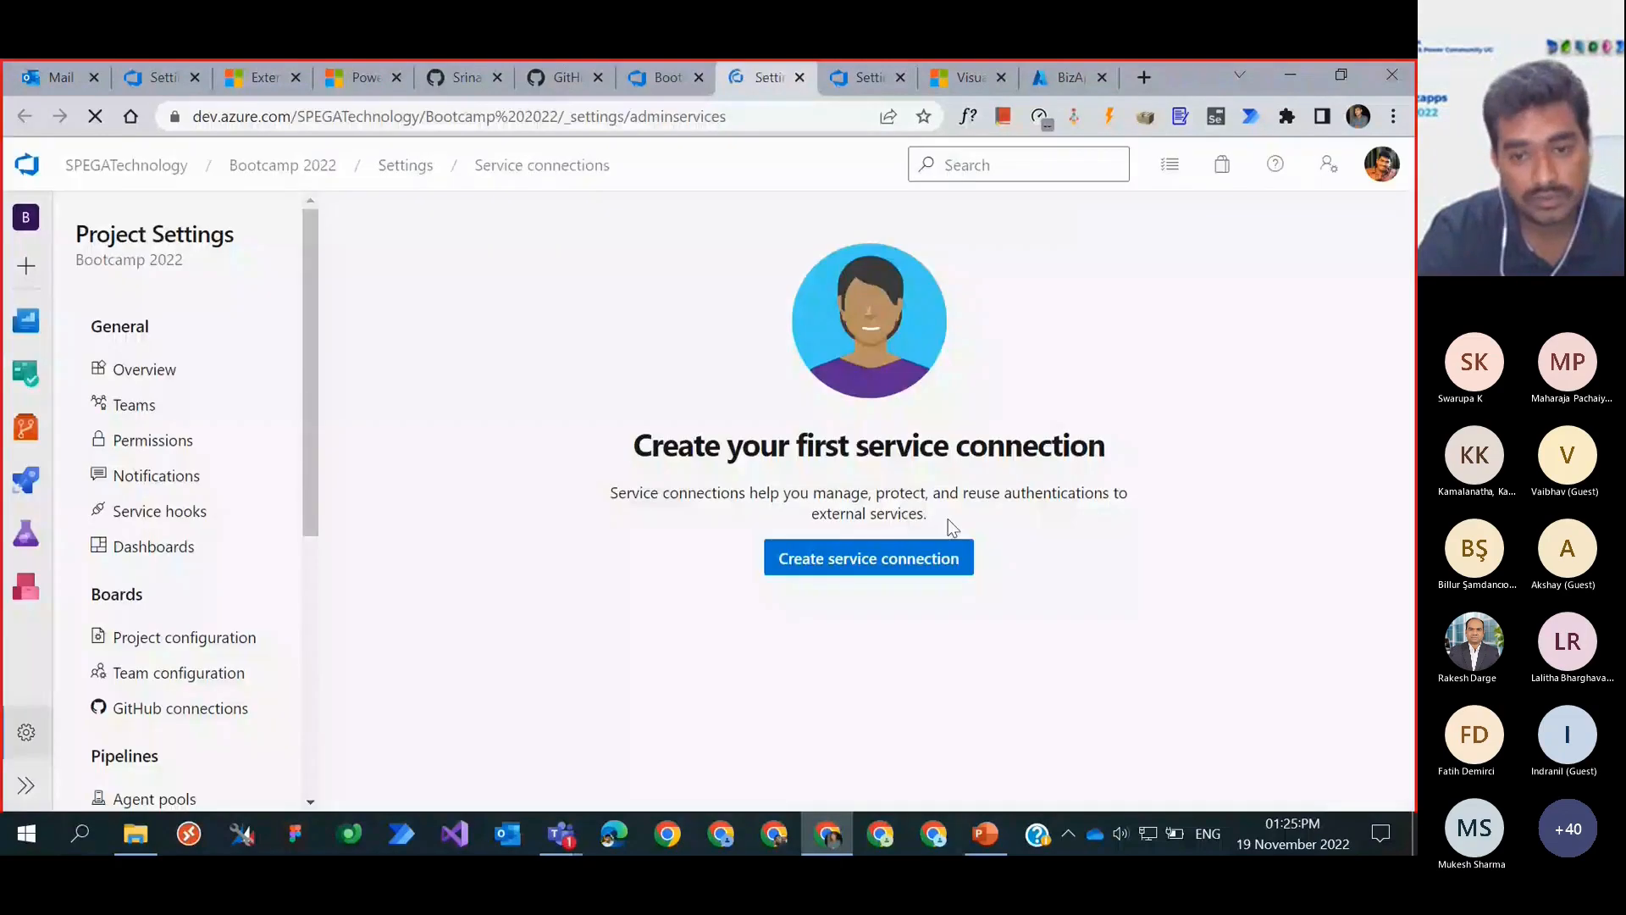
# Step: Start a new service connection of the Power Platform type in the Bootcamp 2022 project settings
pyautogui.click(910, 569)
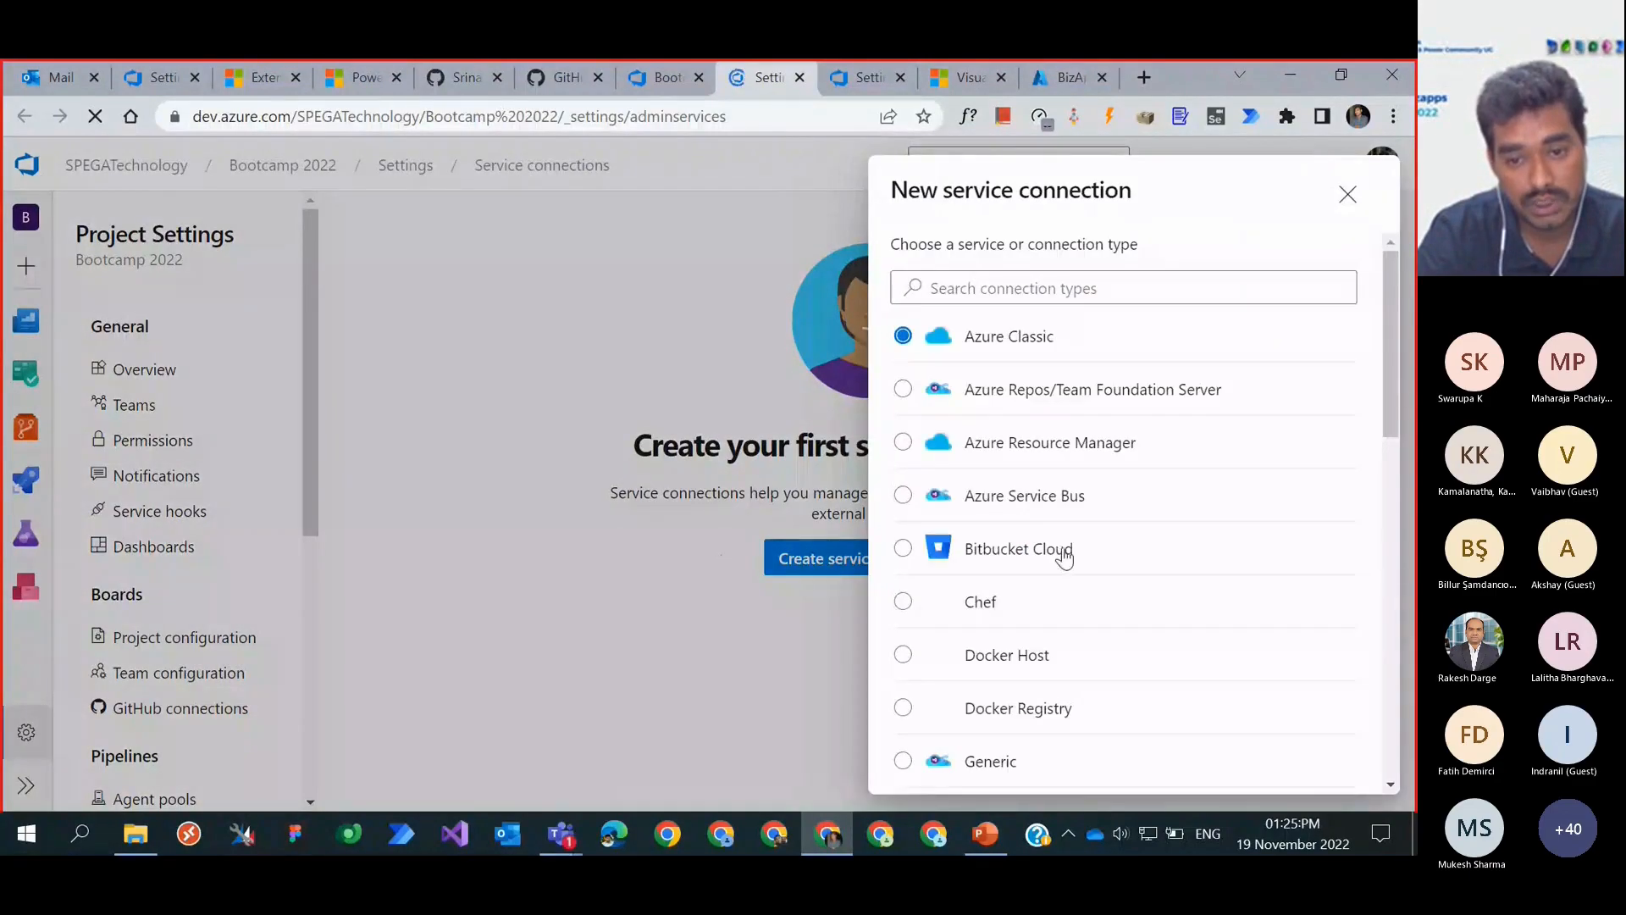
pyautogui.scroll(-4, 1065, 559)
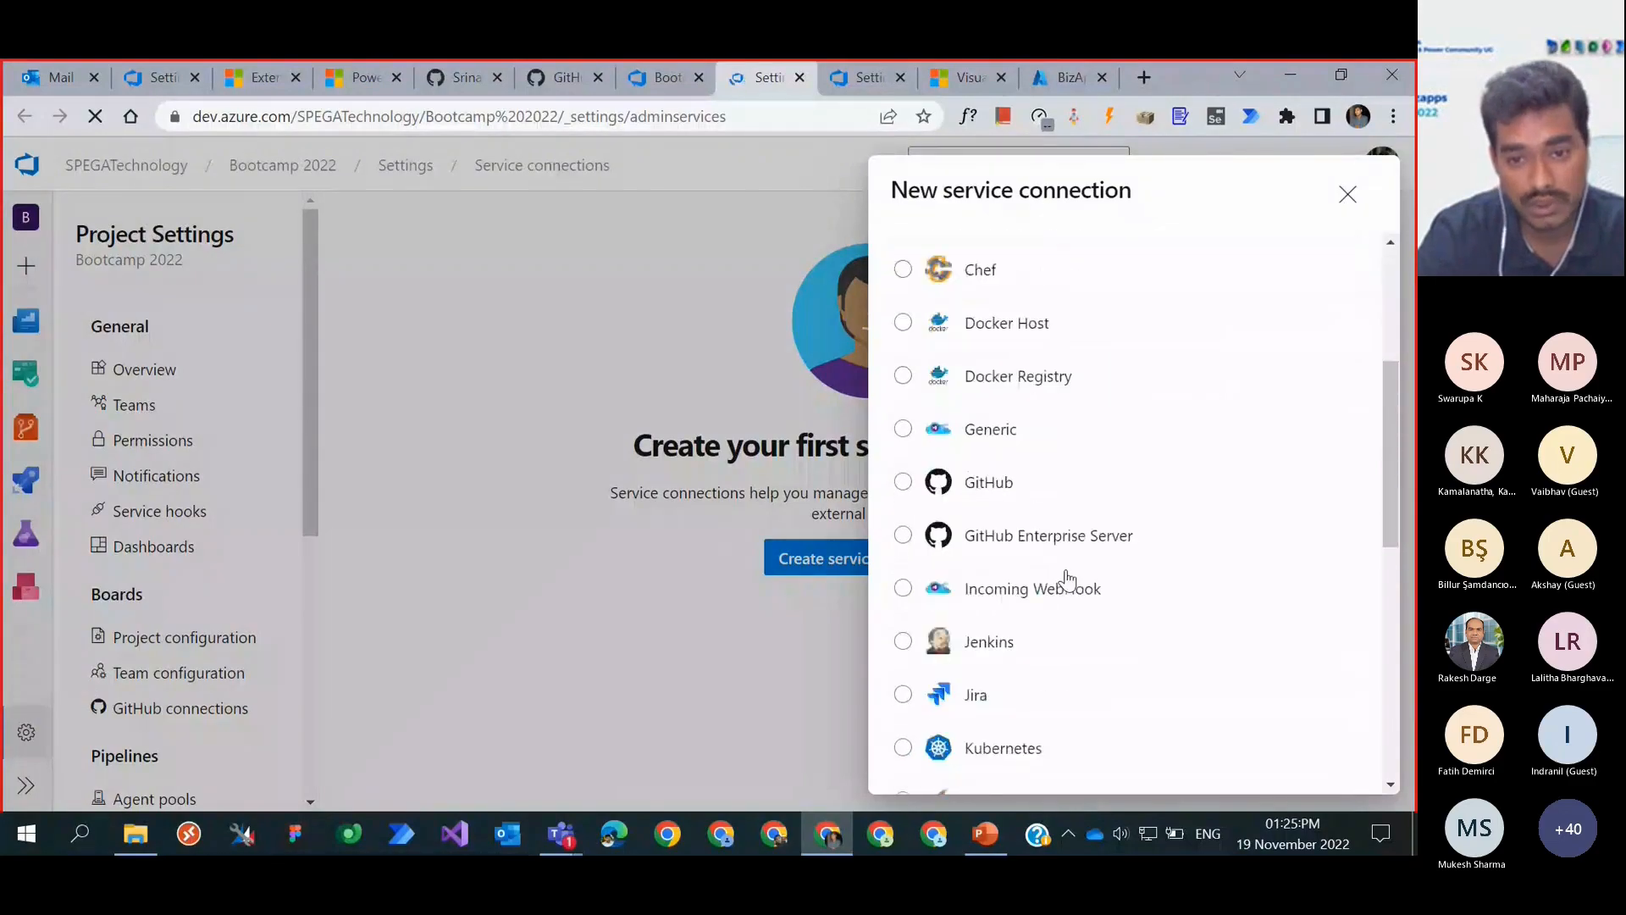
pyautogui.scroll(-3, 1068, 578)
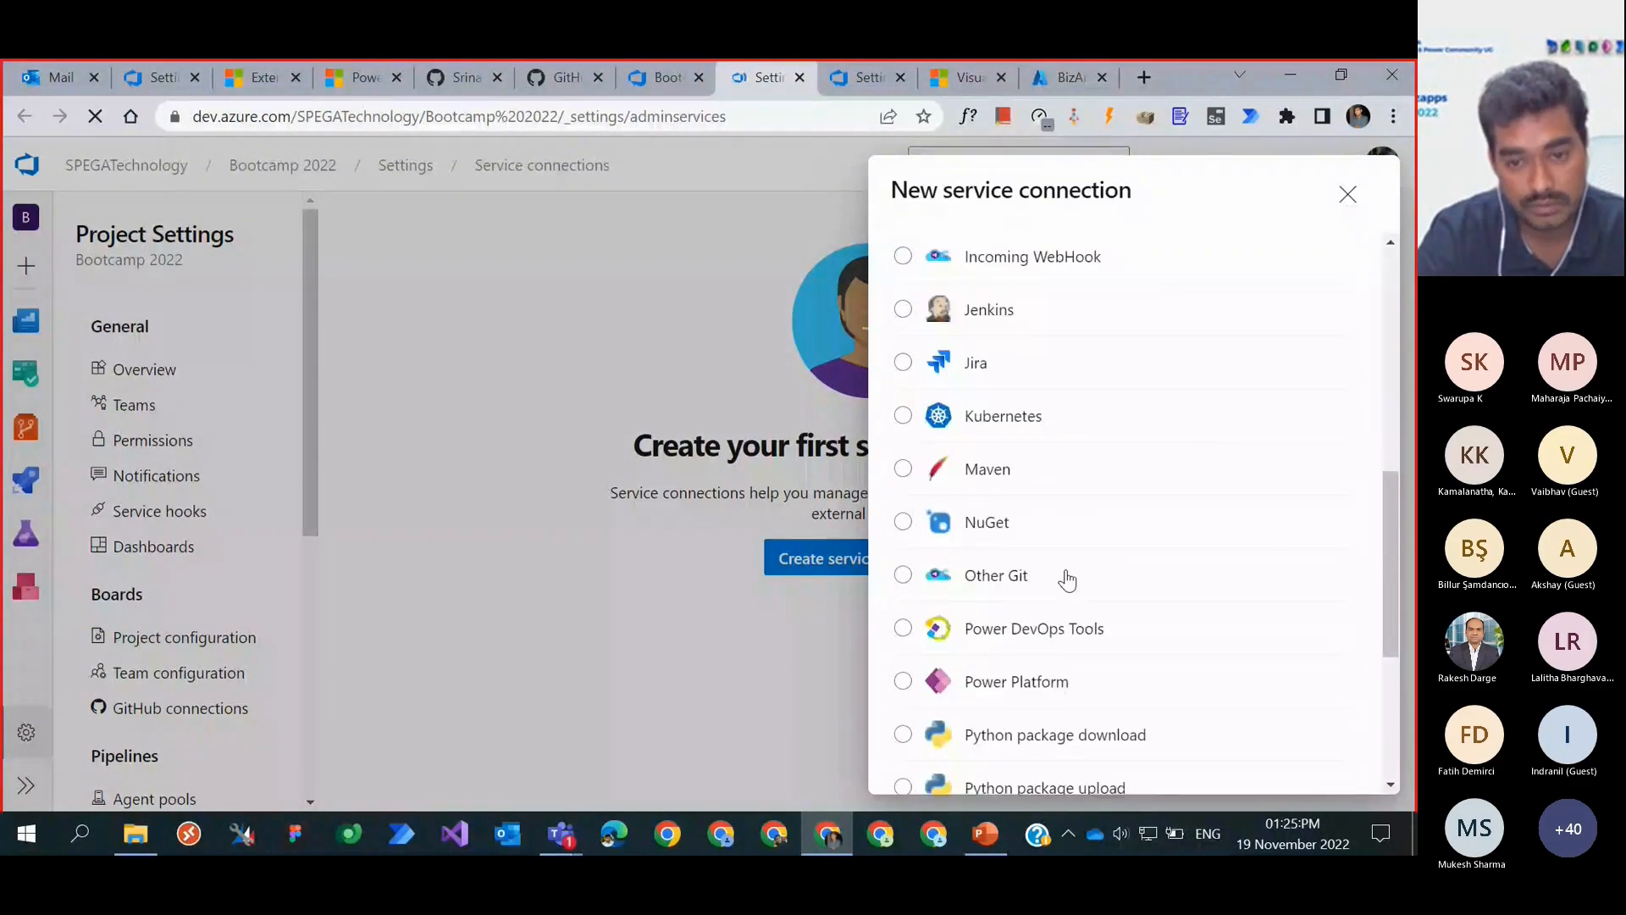
pyautogui.scroll(-2, 1067, 579)
pyautogui.scroll(-1, 1068, 578)
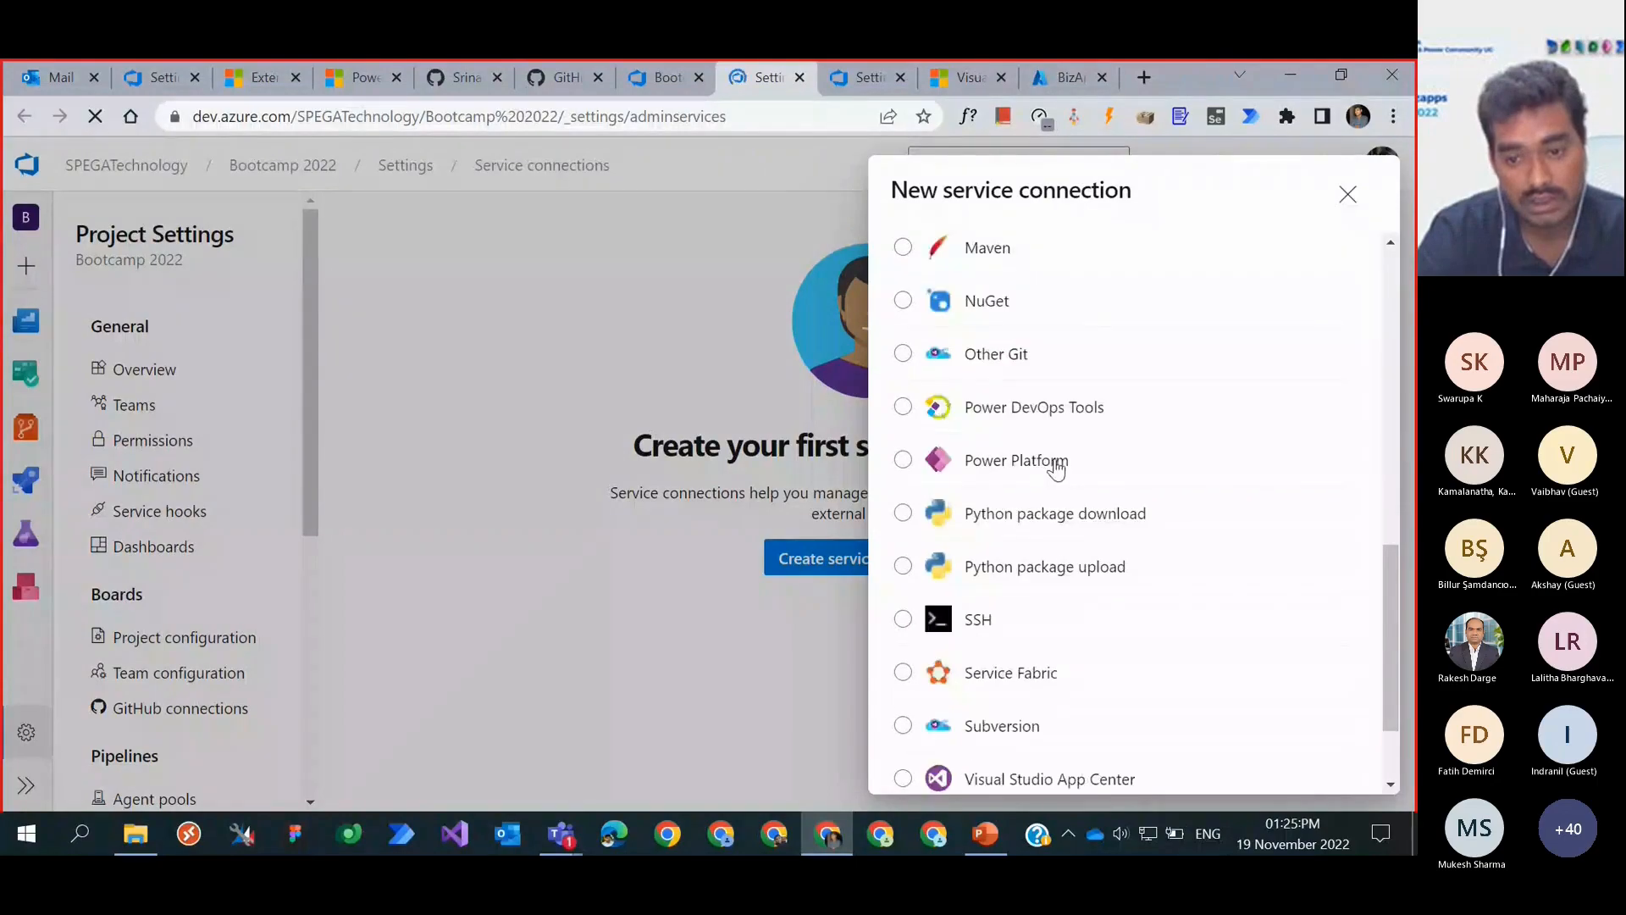
pyautogui.click(1056, 479)
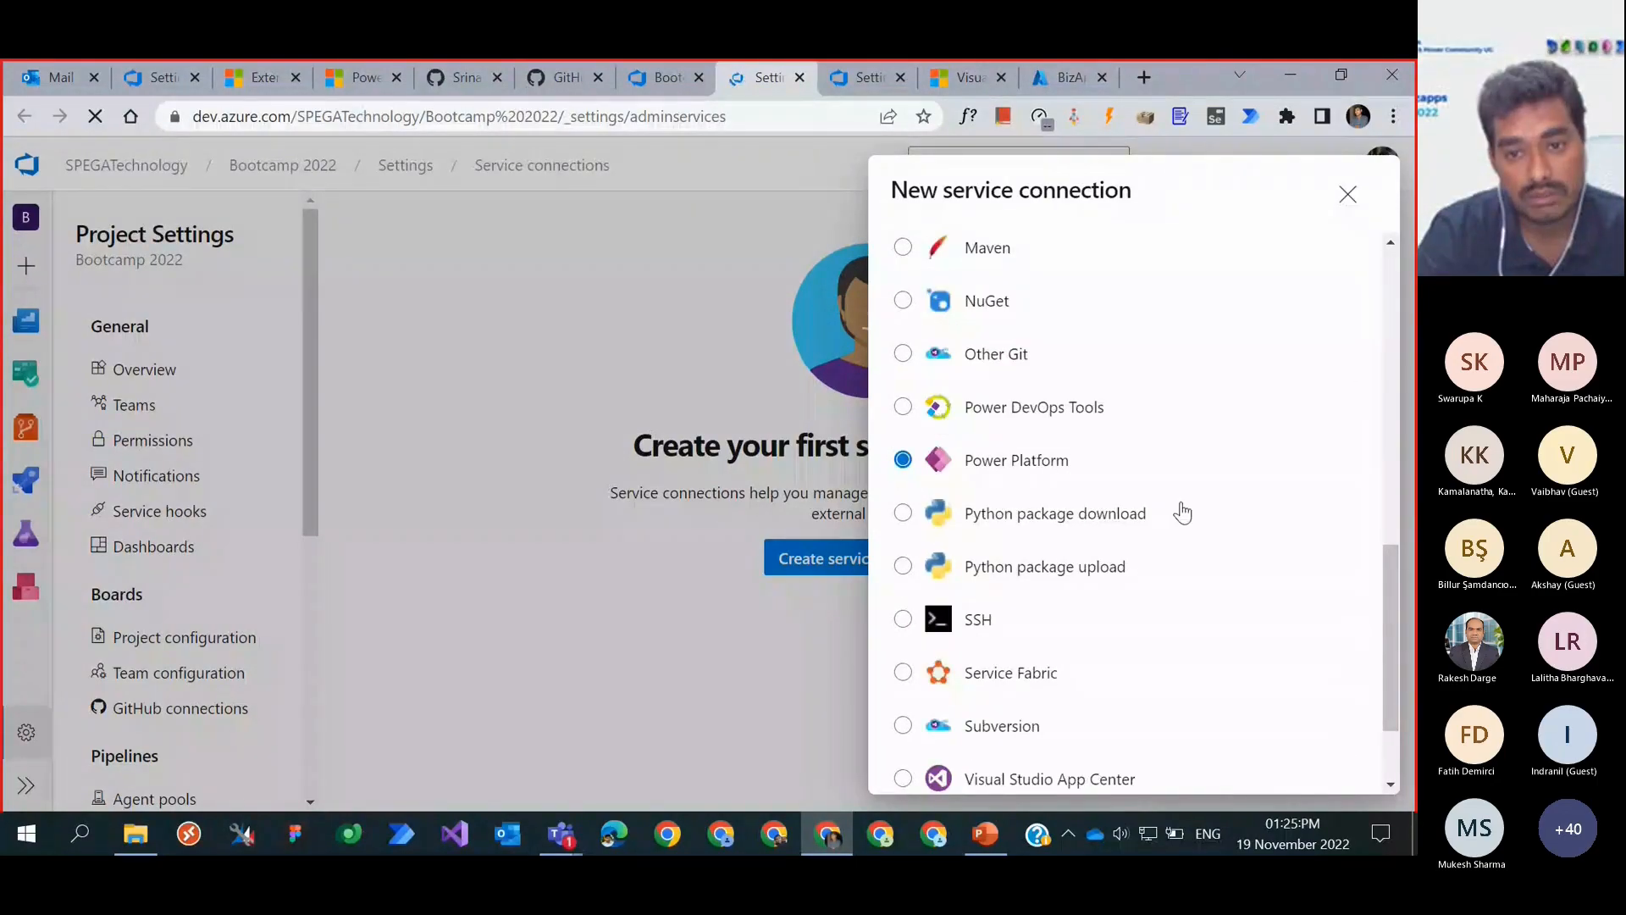
pyautogui.scroll(-3, 1182, 512)
pyautogui.click(1301, 756)
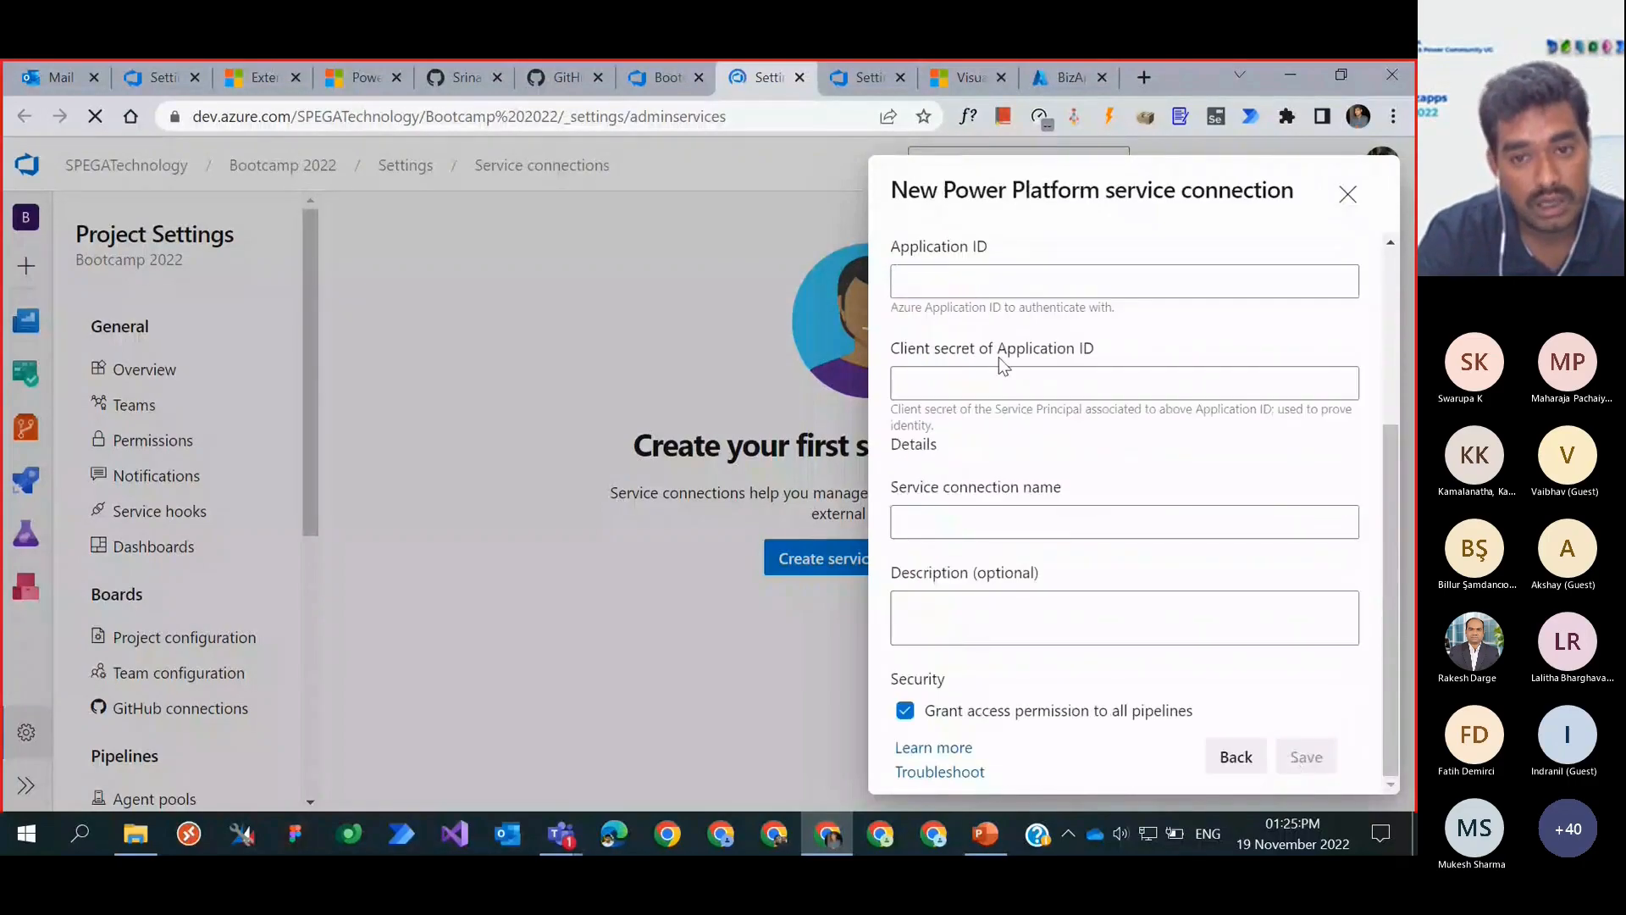
# Step: Go through the Power Platform service connection's server URL, tenant, application, client secret and name fields, and check the BizApps registration
pyautogui.scroll(3, 1017, 381)
pyautogui.click(932, 310)
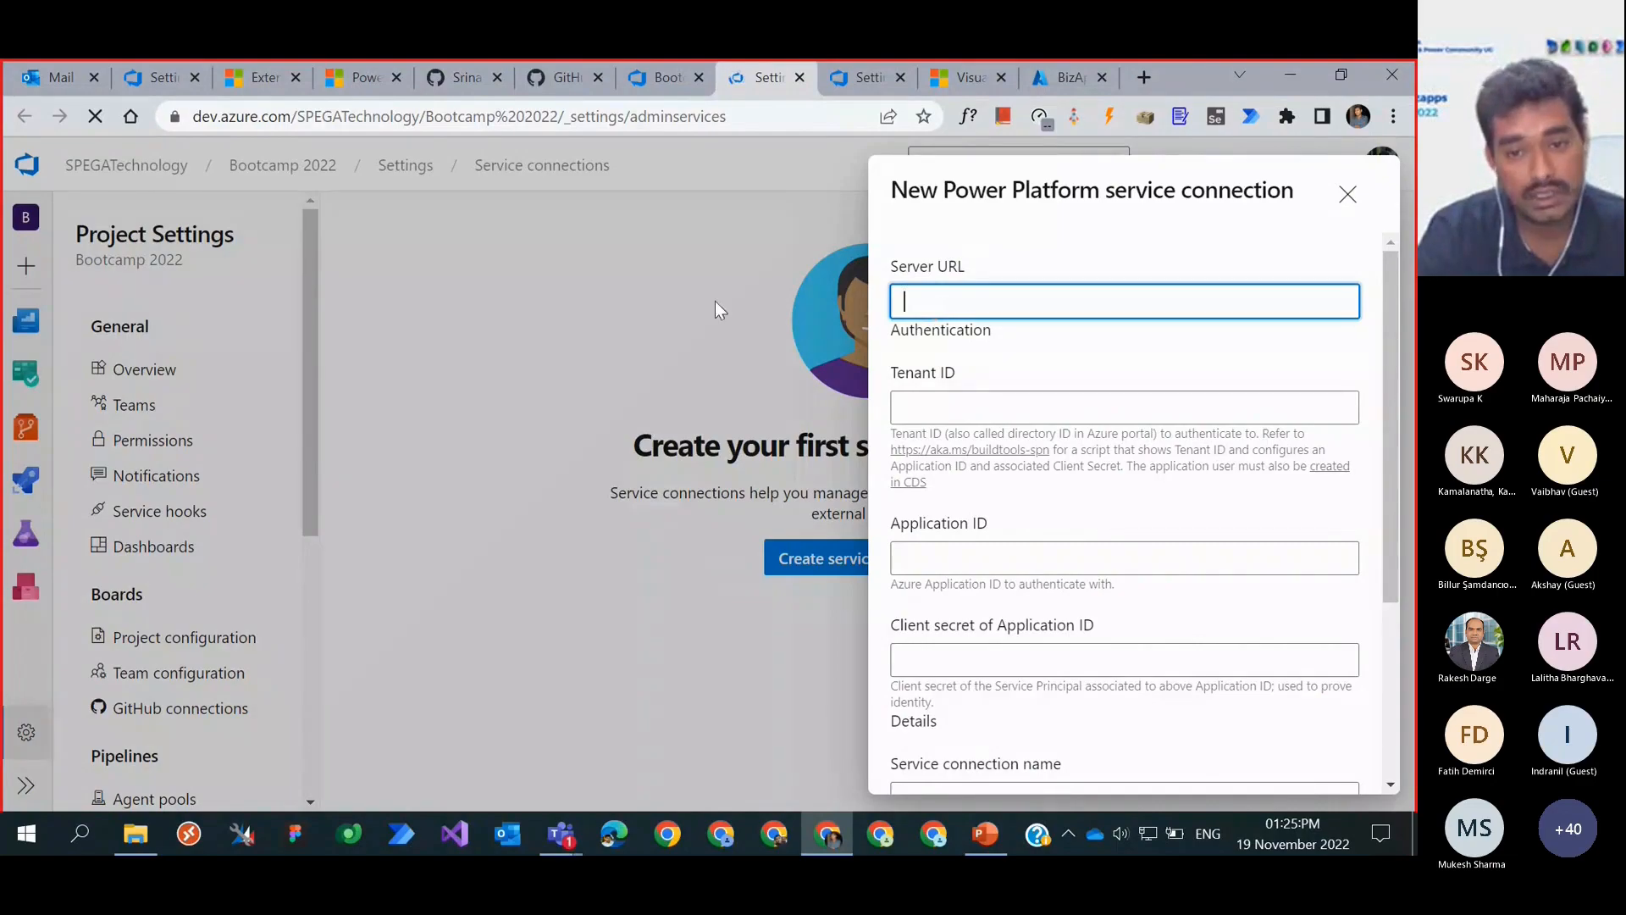
pyautogui.click(997, 415)
pyautogui.scroll(-3, 932, 555)
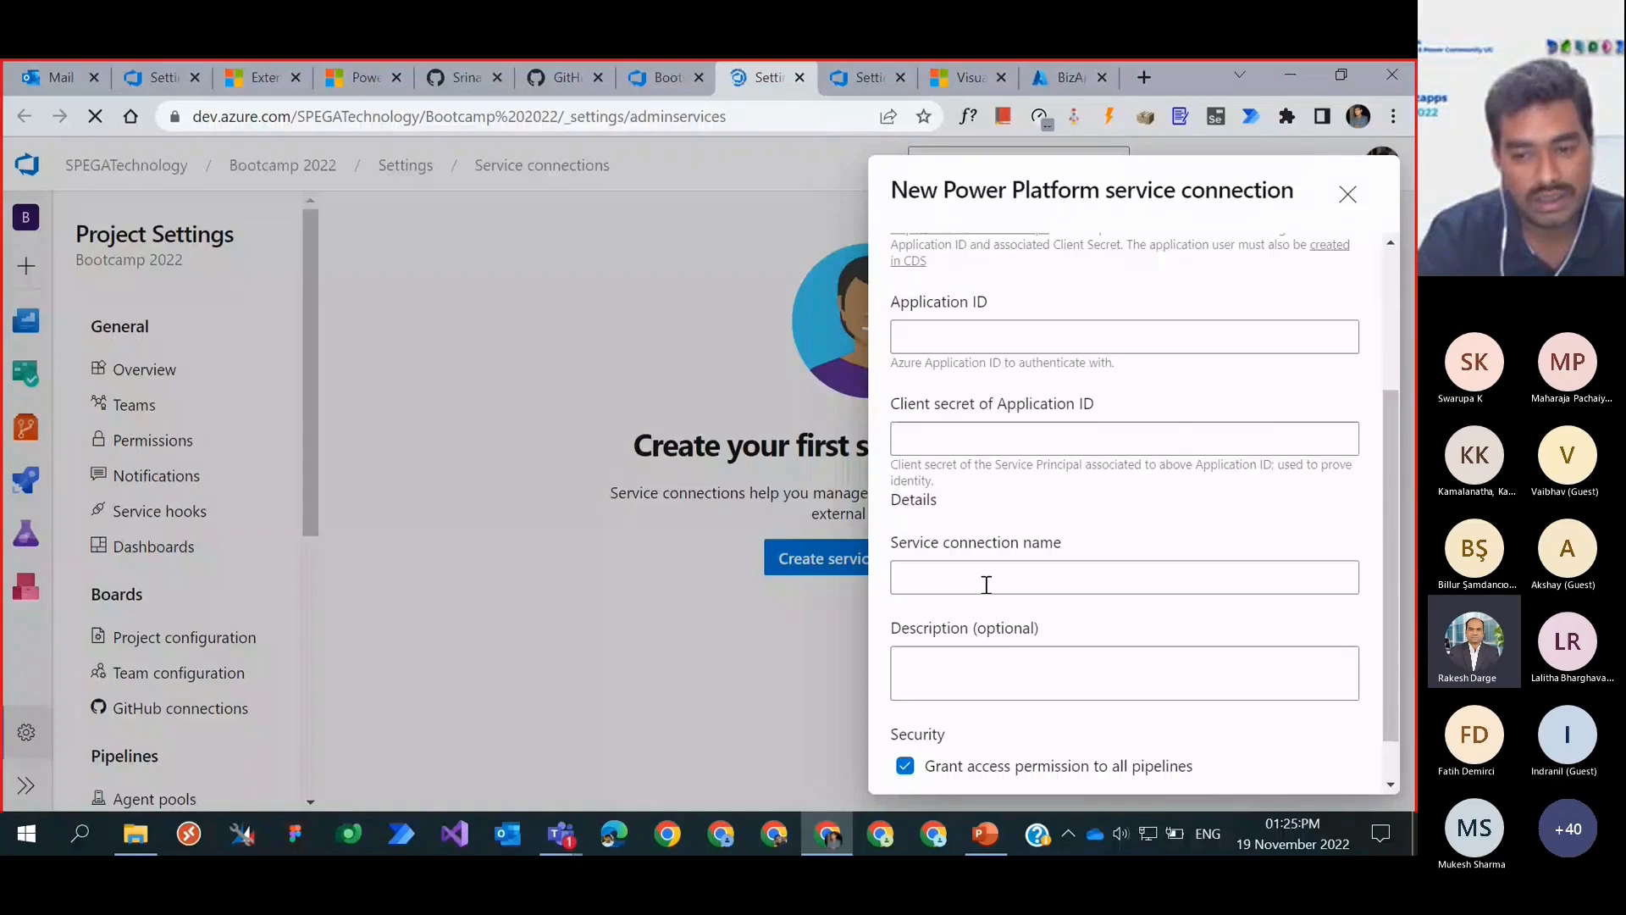
pyautogui.click(1069, 78)
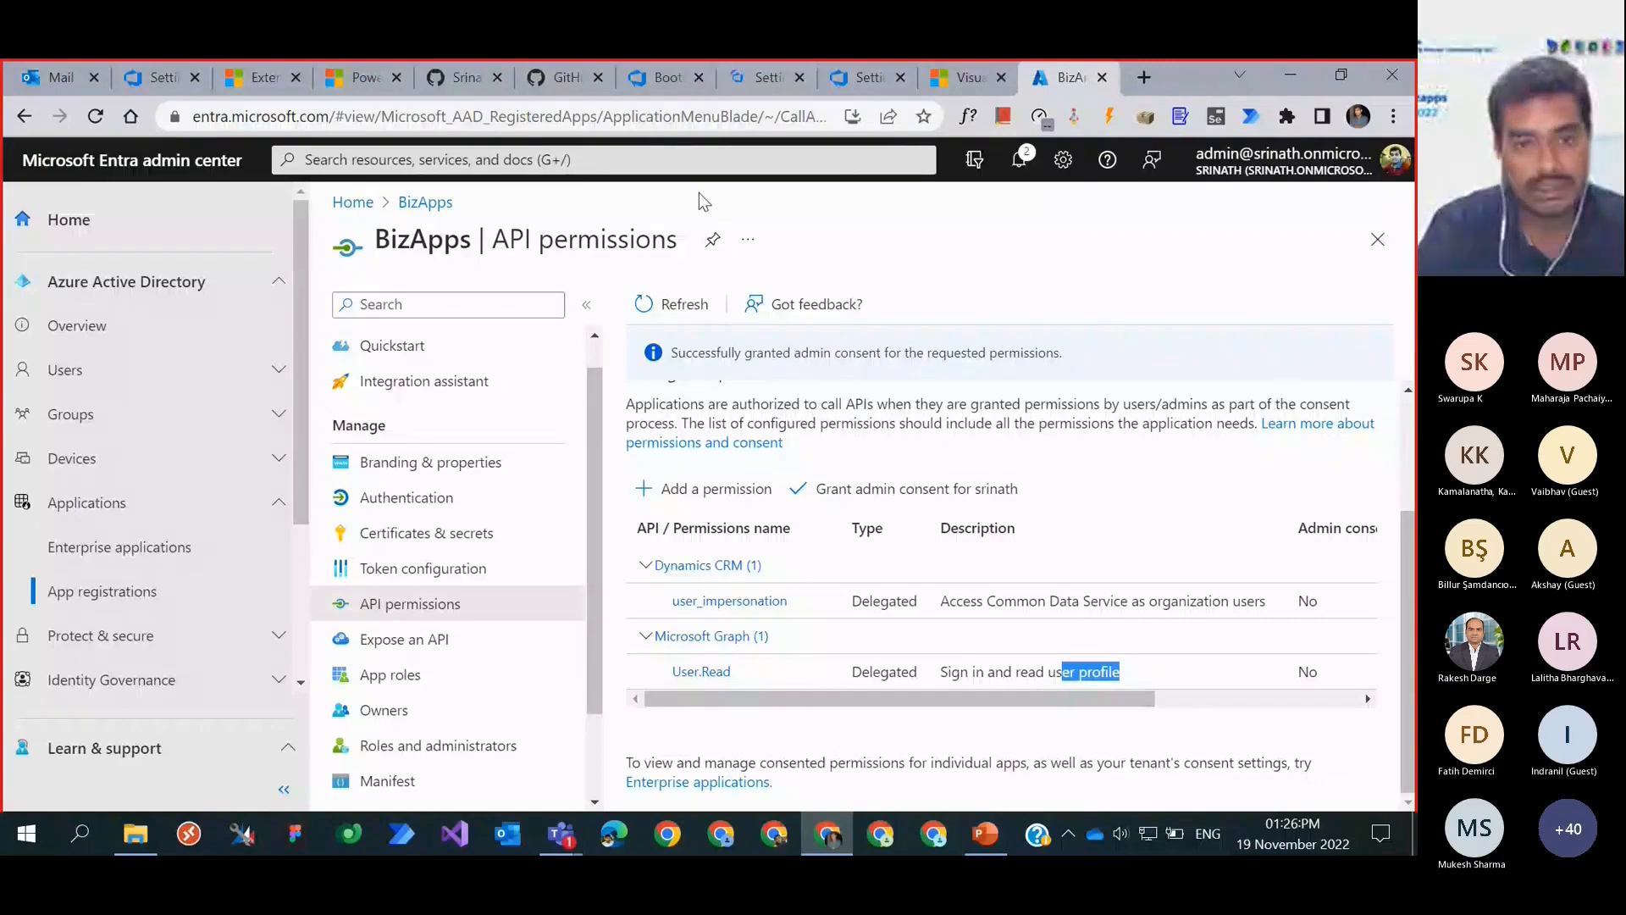
# Step: Leave the Bootcamp 2022-CI pipeline without saving and open the MSDyn365 project in the SPEGATechnology organization
pyautogui.click(659, 78)
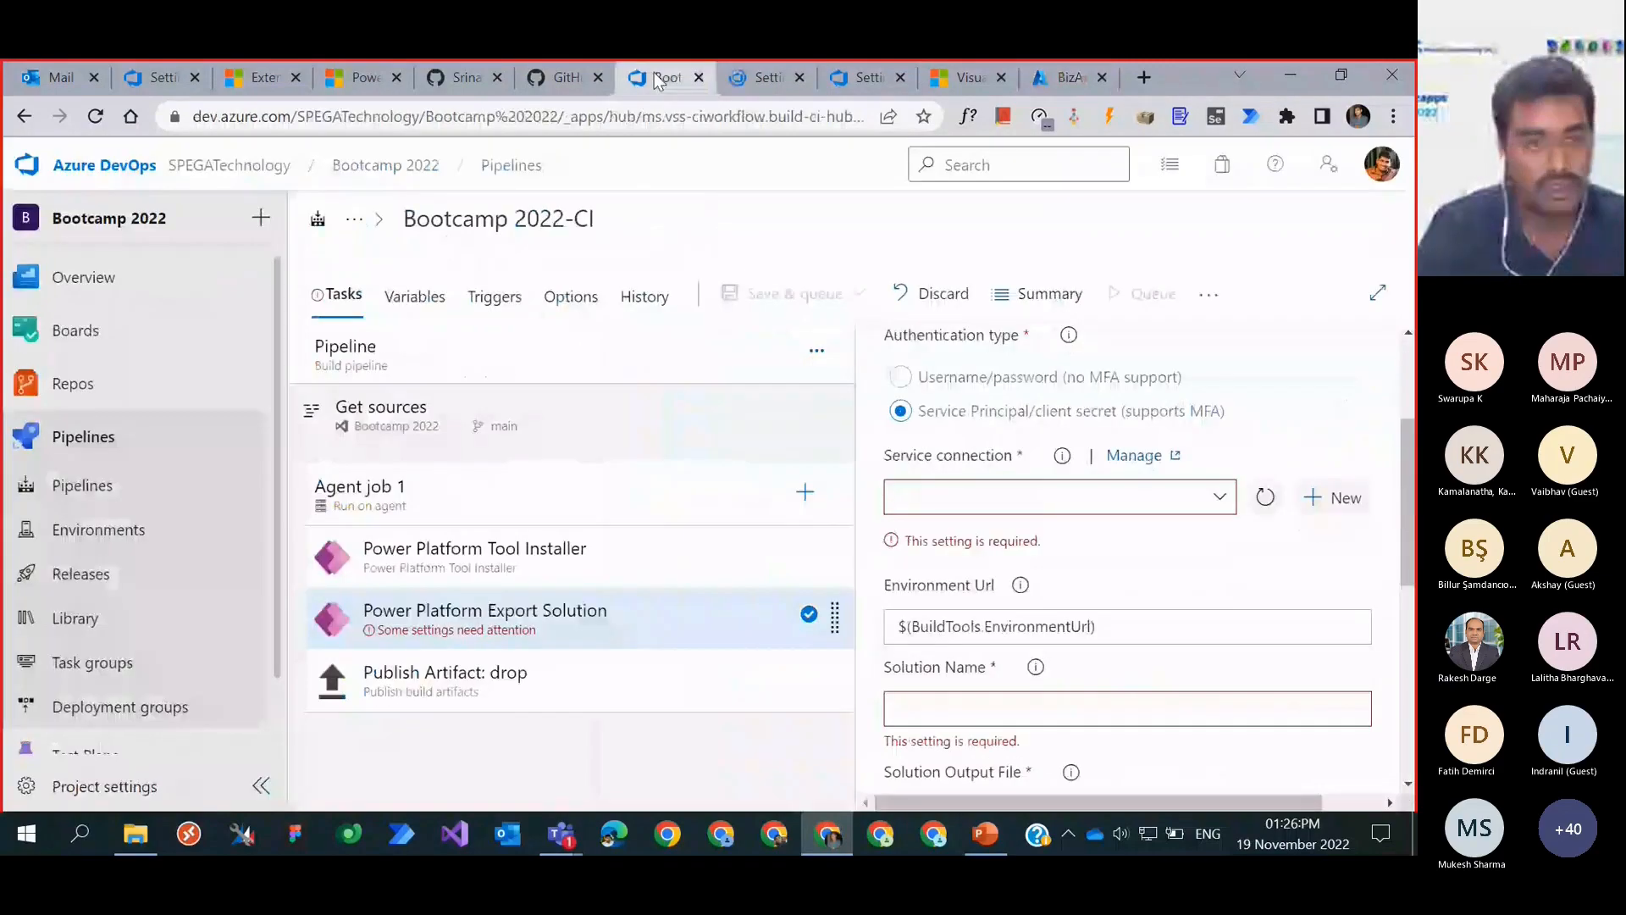
pyautogui.click(258, 164)
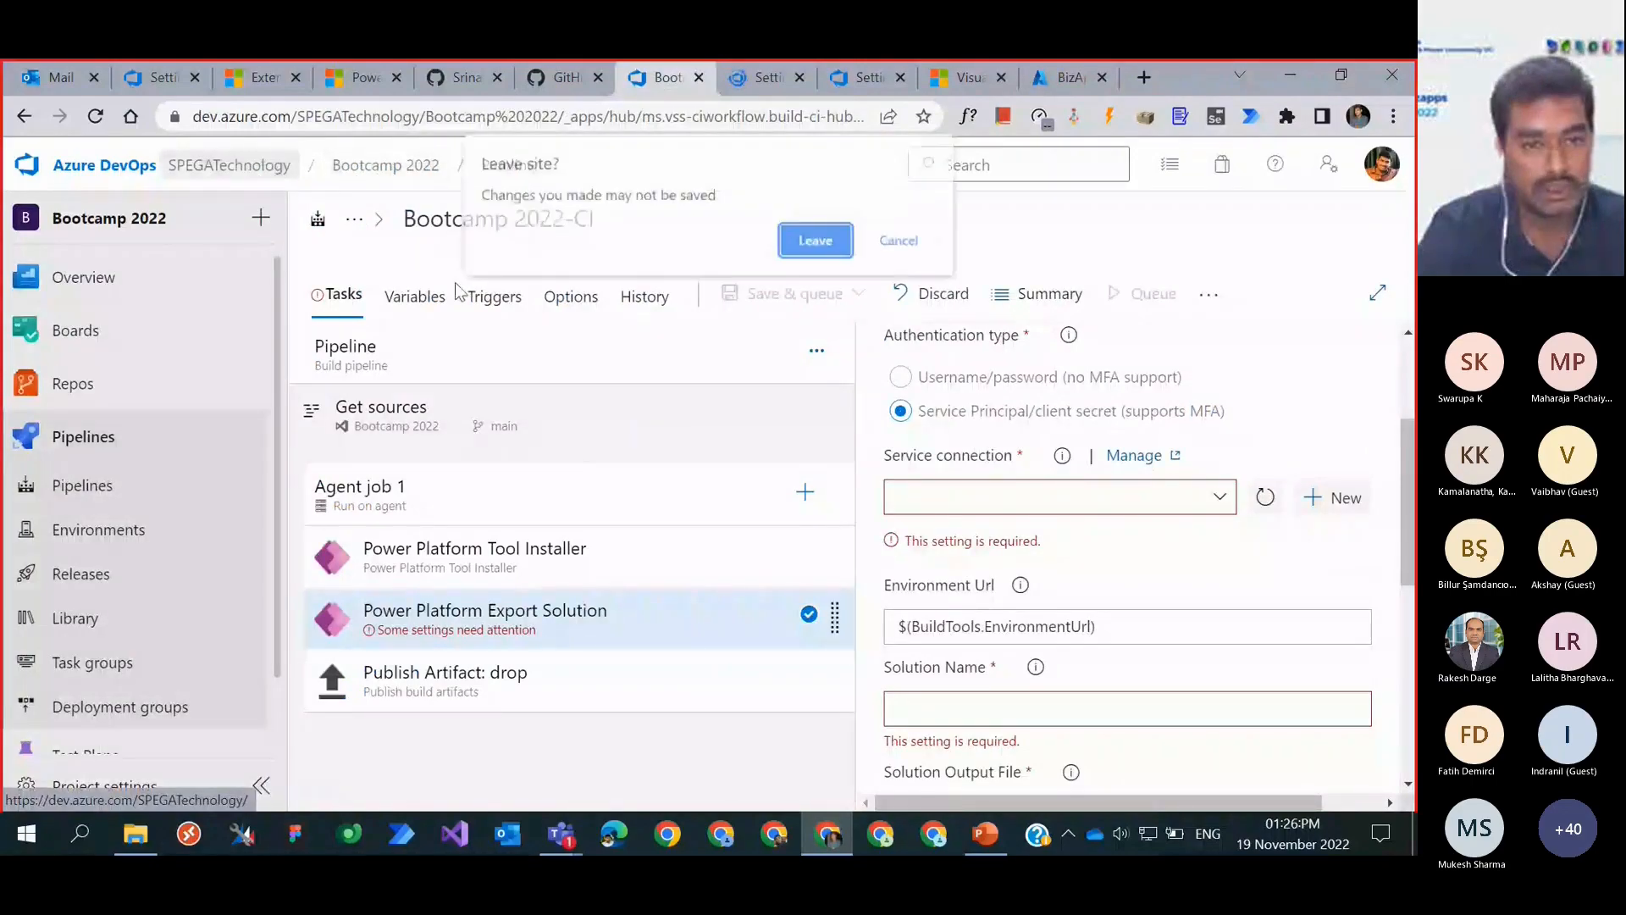
pyautogui.click(818, 243)
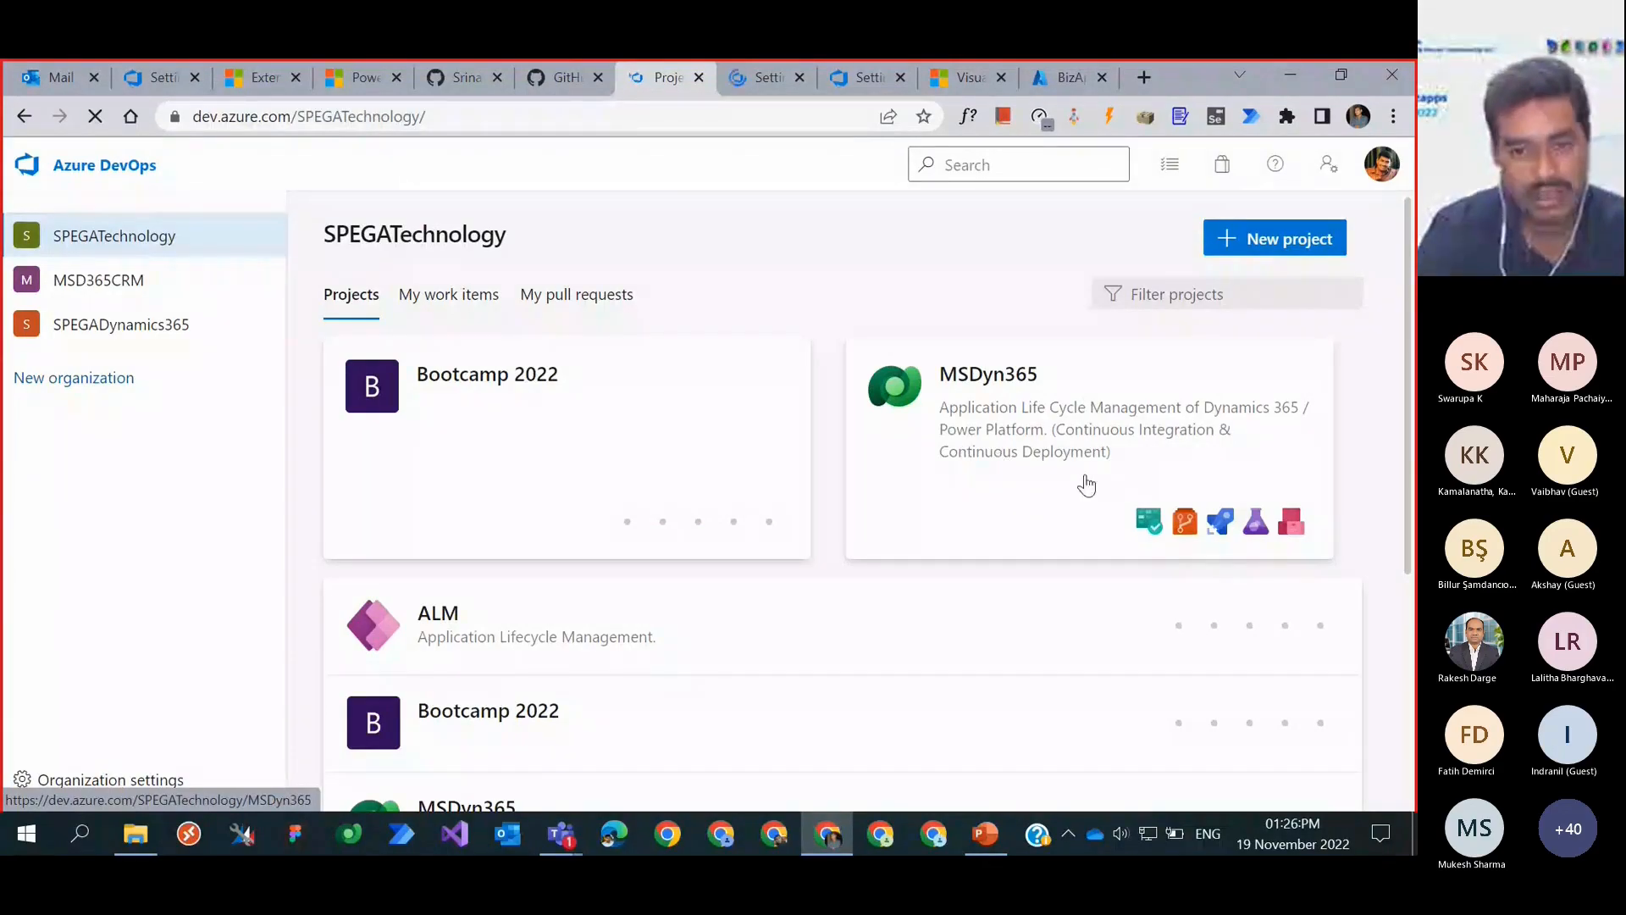
pyautogui.click(1107, 444)
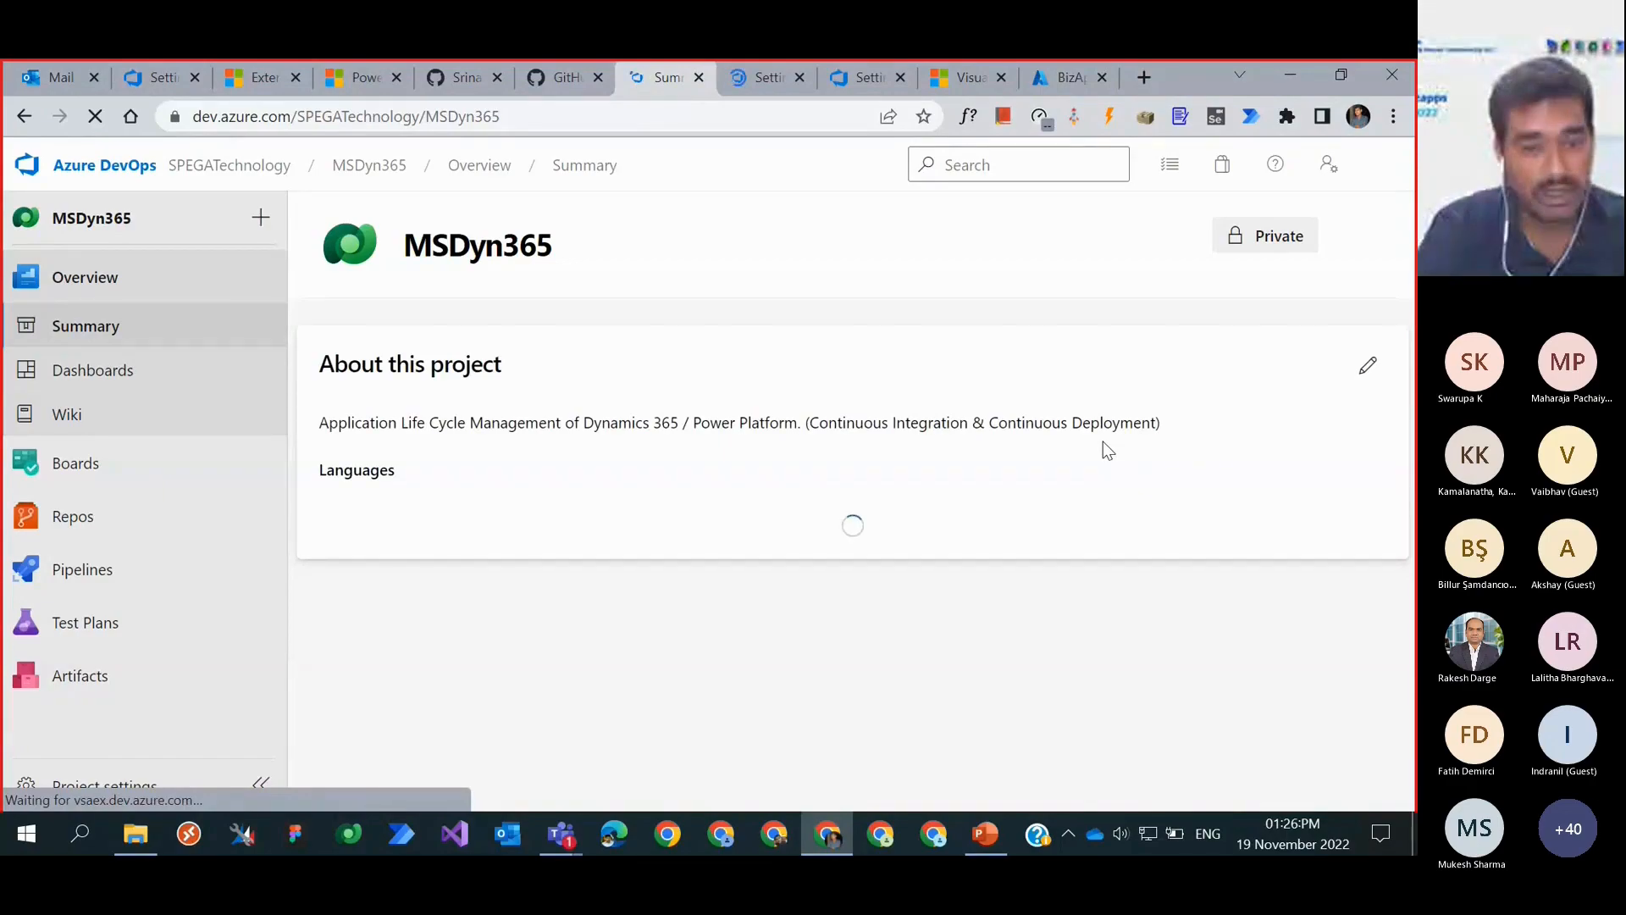
# Step: Open the ALM.Build pipeline of the MSDyn365 project for editing from its run #754
pyautogui.moveTo(254, 465)
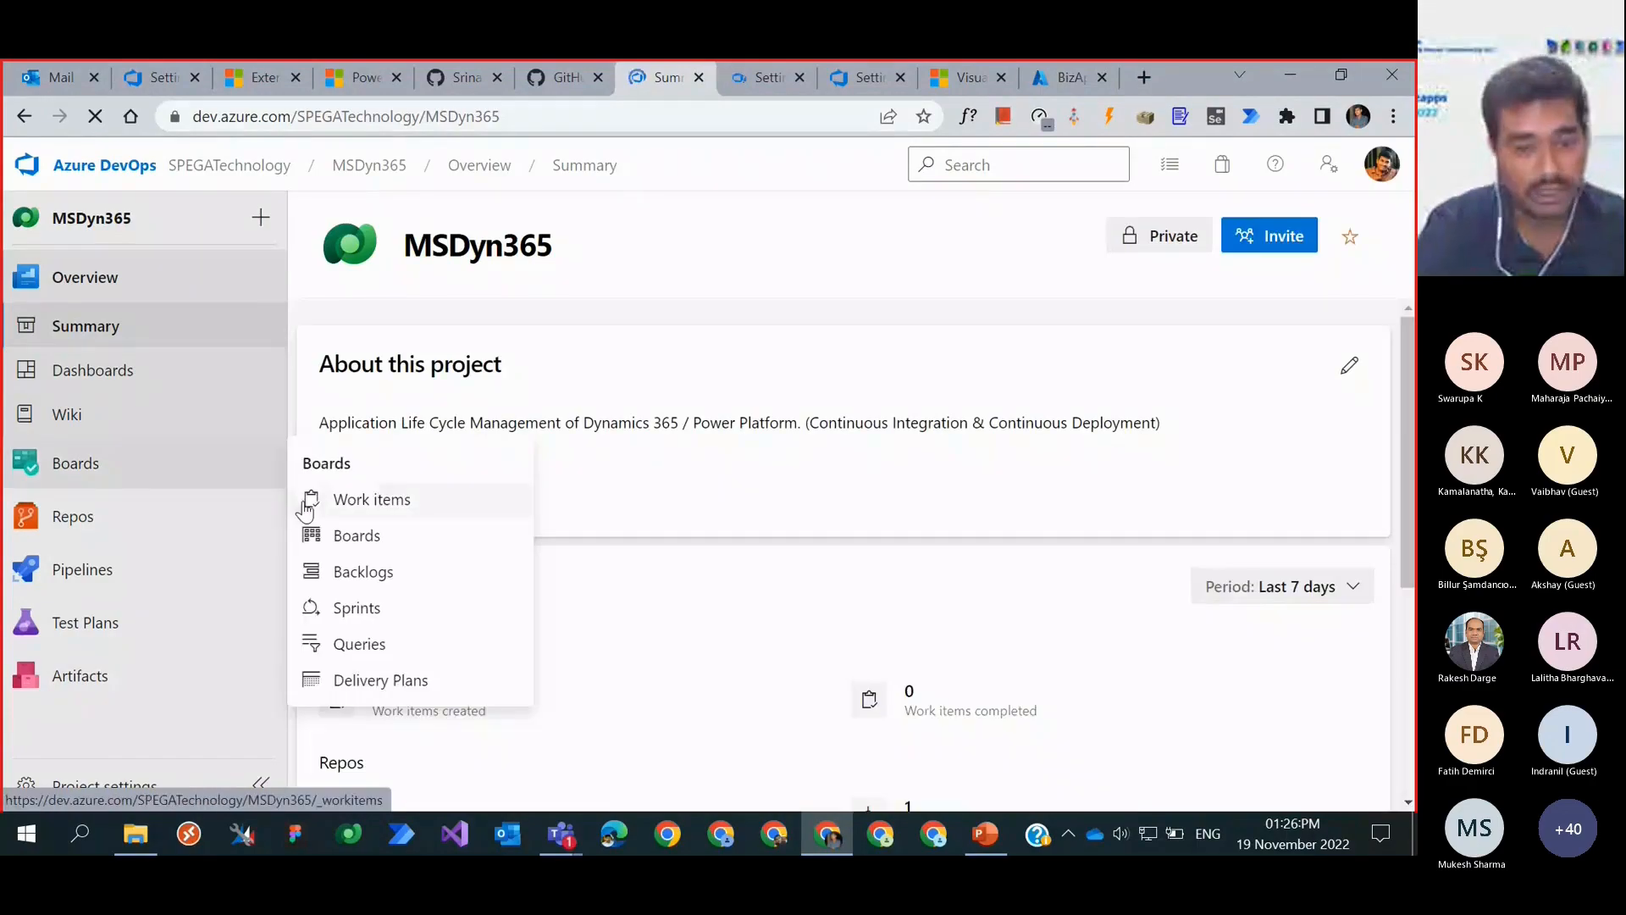
pyautogui.moveTo(113, 529)
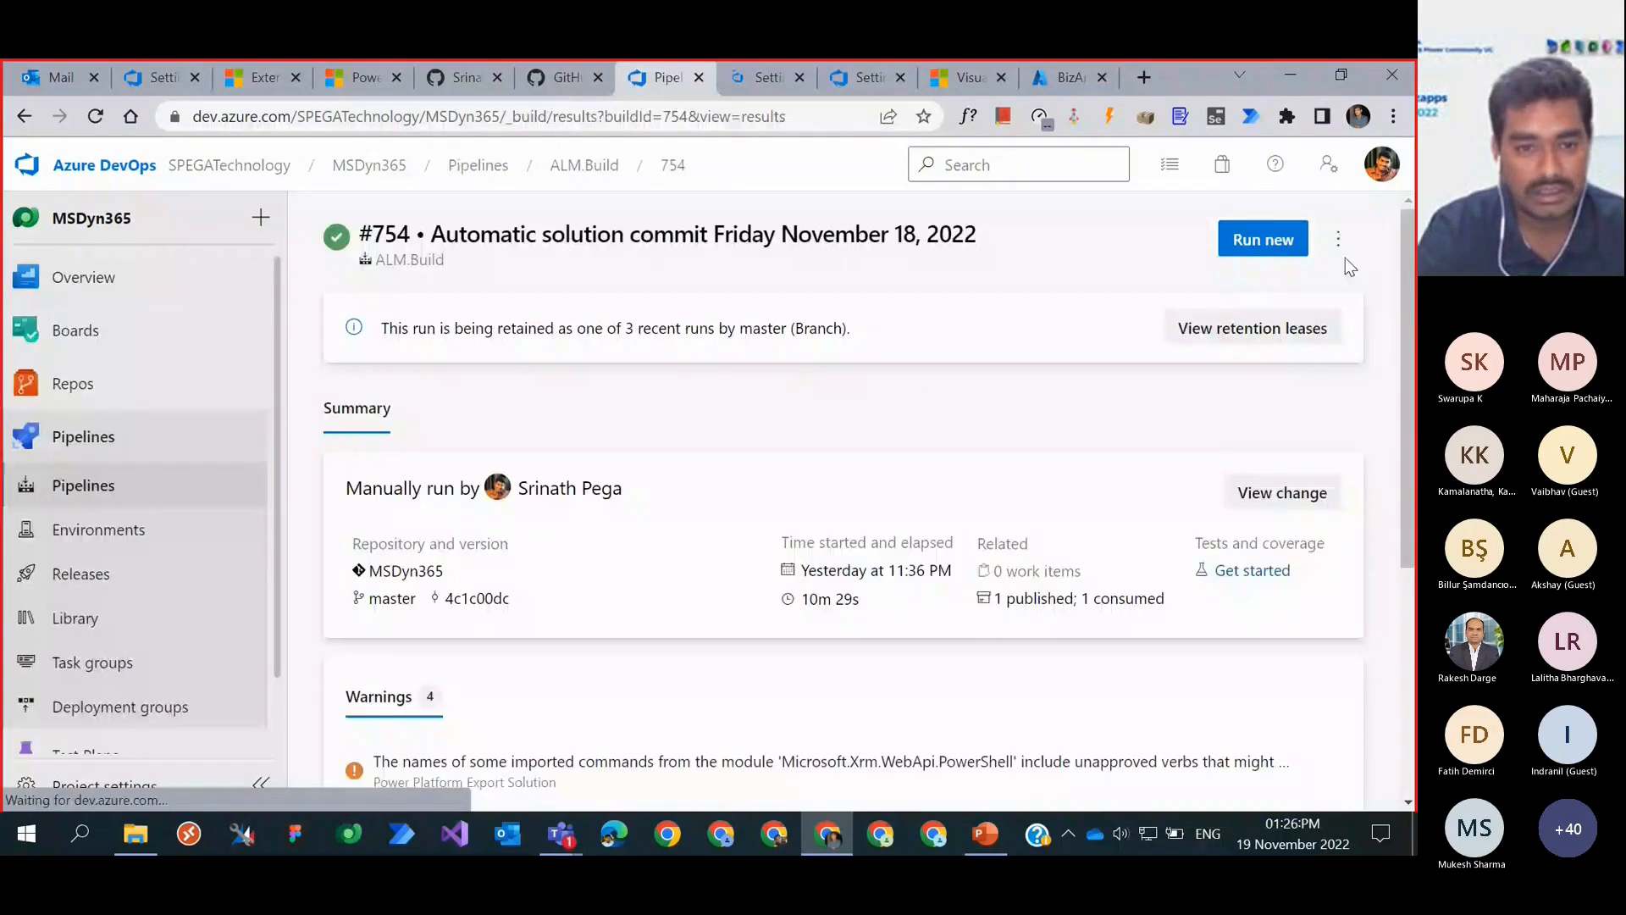
pyautogui.click(1339, 239)
pyautogui.click(1190, 385)
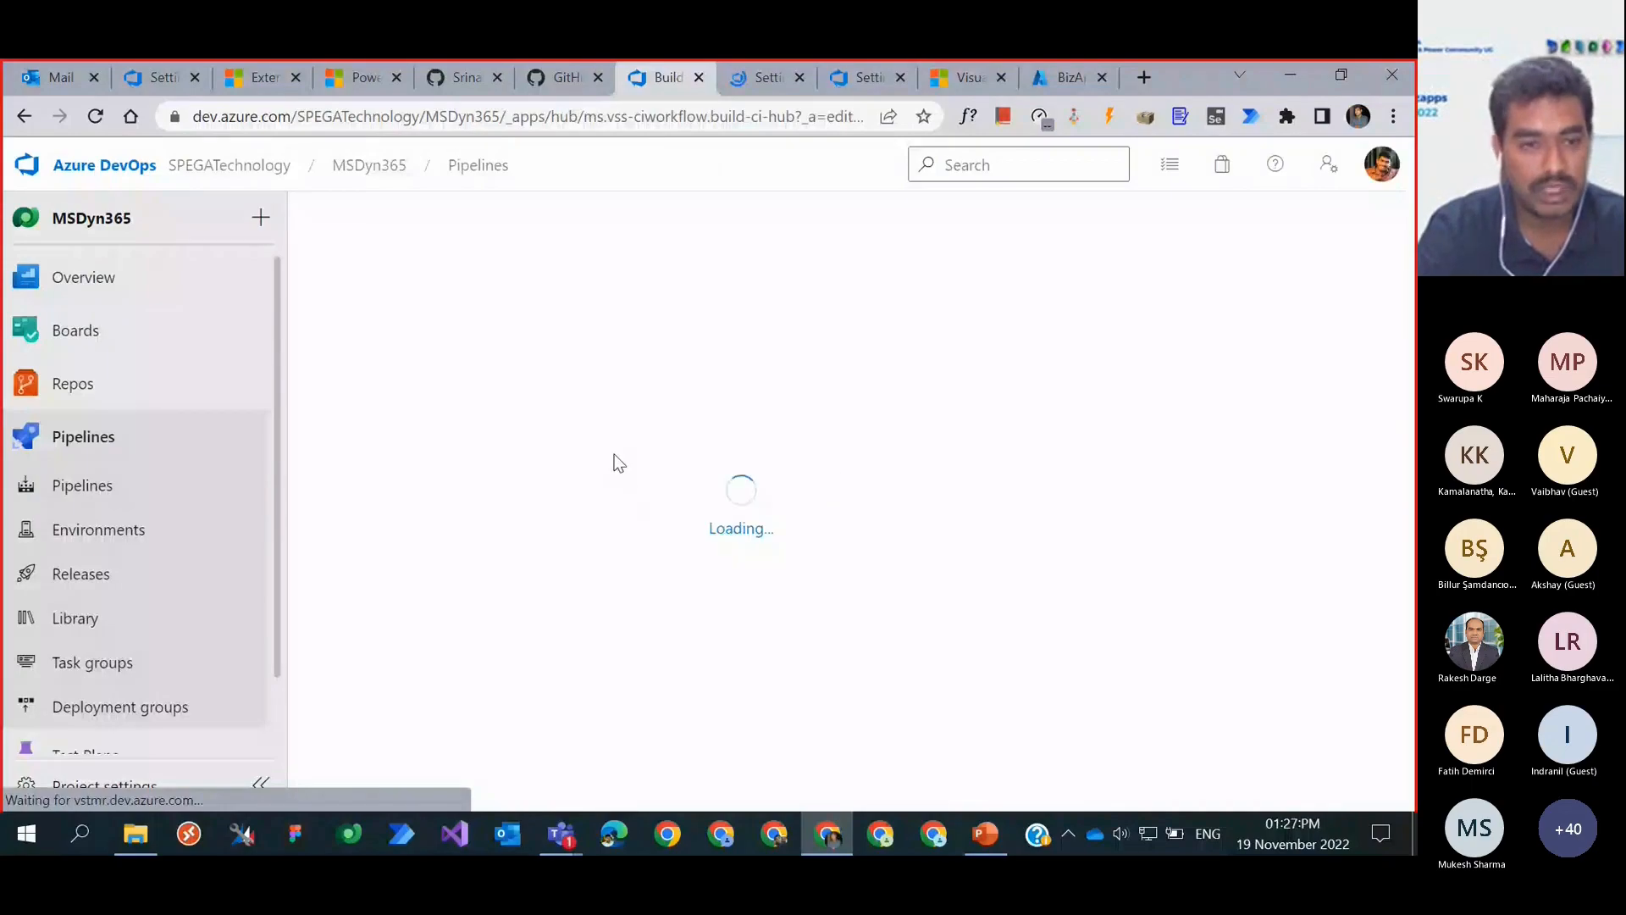
# Step: Examine the ALM.Build task list and the Power Platform Export Solution task's service connection, solution name and output file settings
pyautogui.scroll(-2, 715, 618)
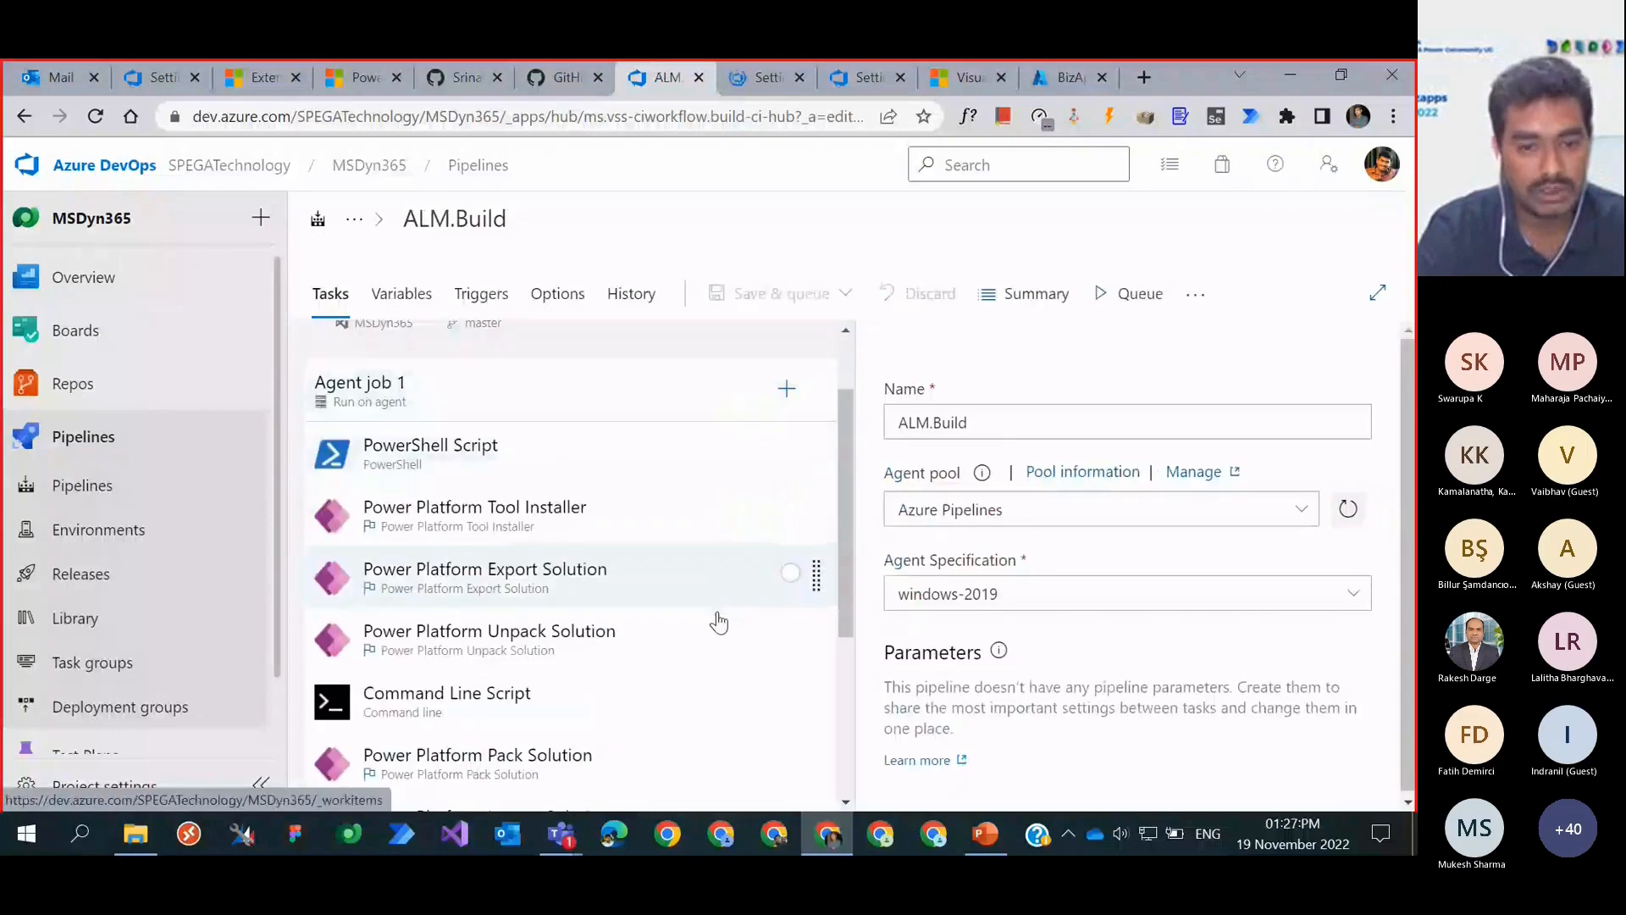
pyautogui.scroll(-4, 726, 725)
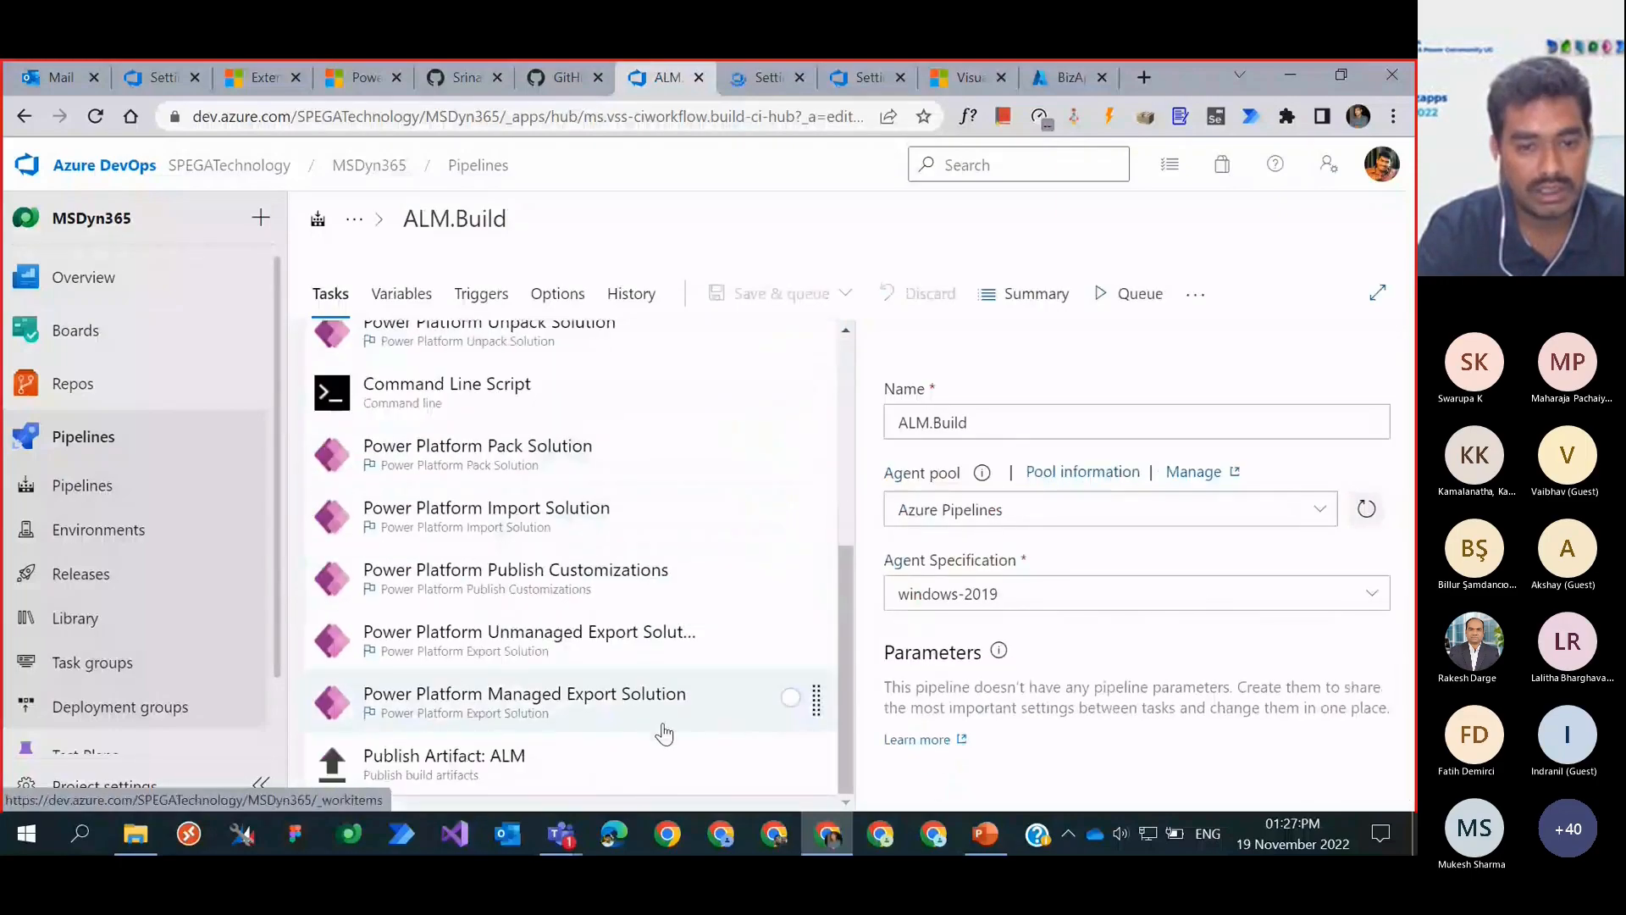
pyautogui.scroll(4, 664, 734)
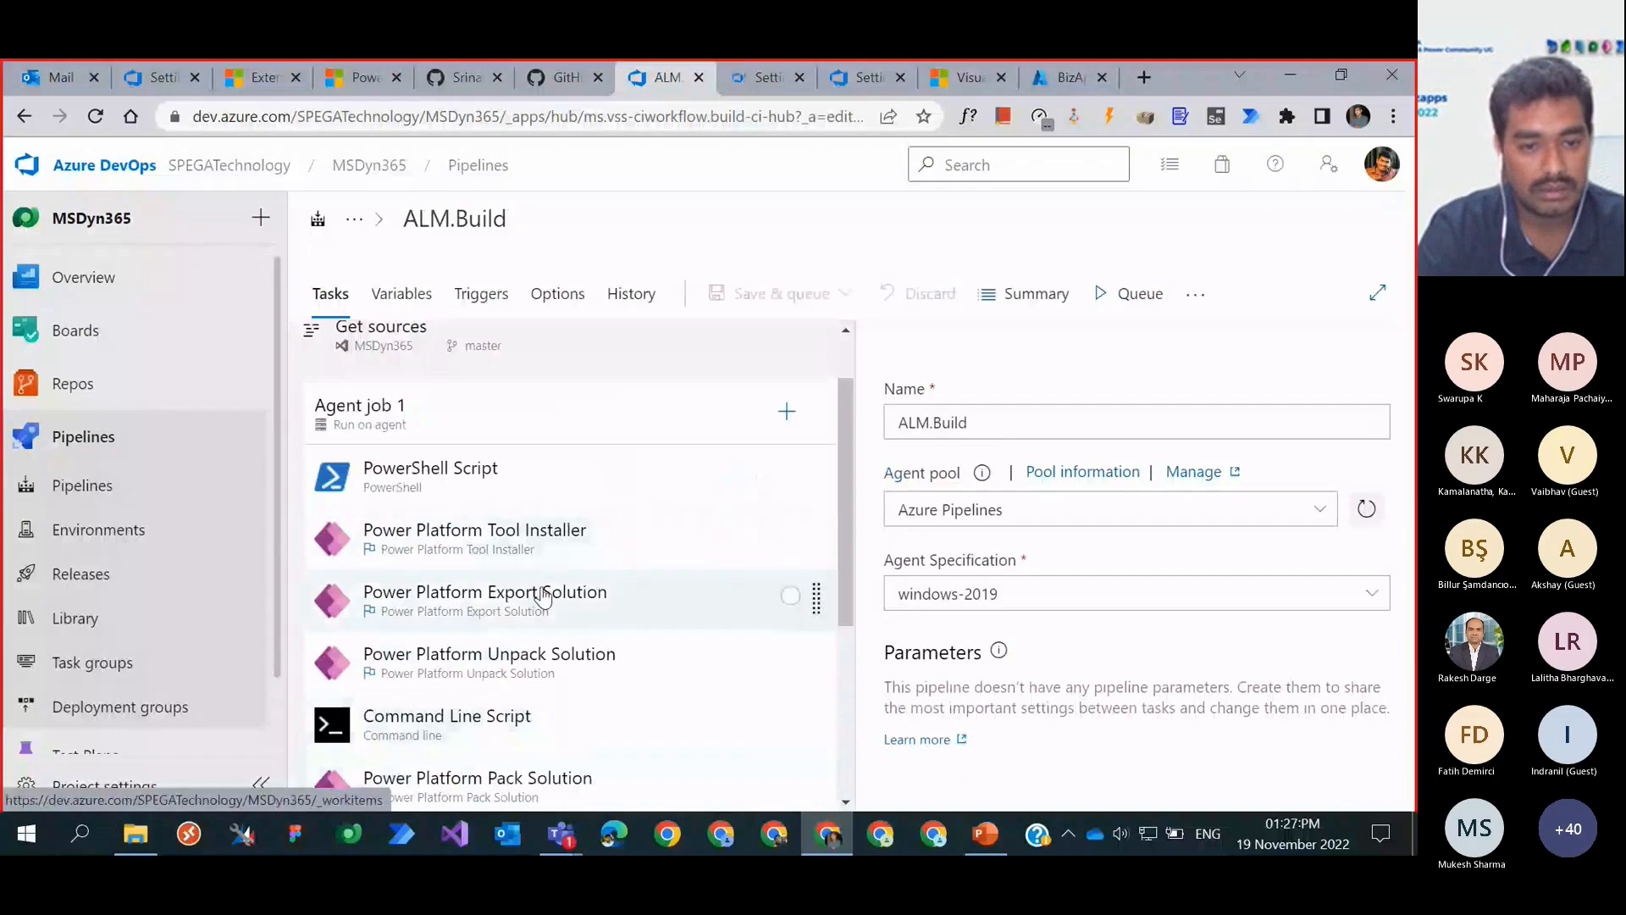
pyautogui.click(568, 604)
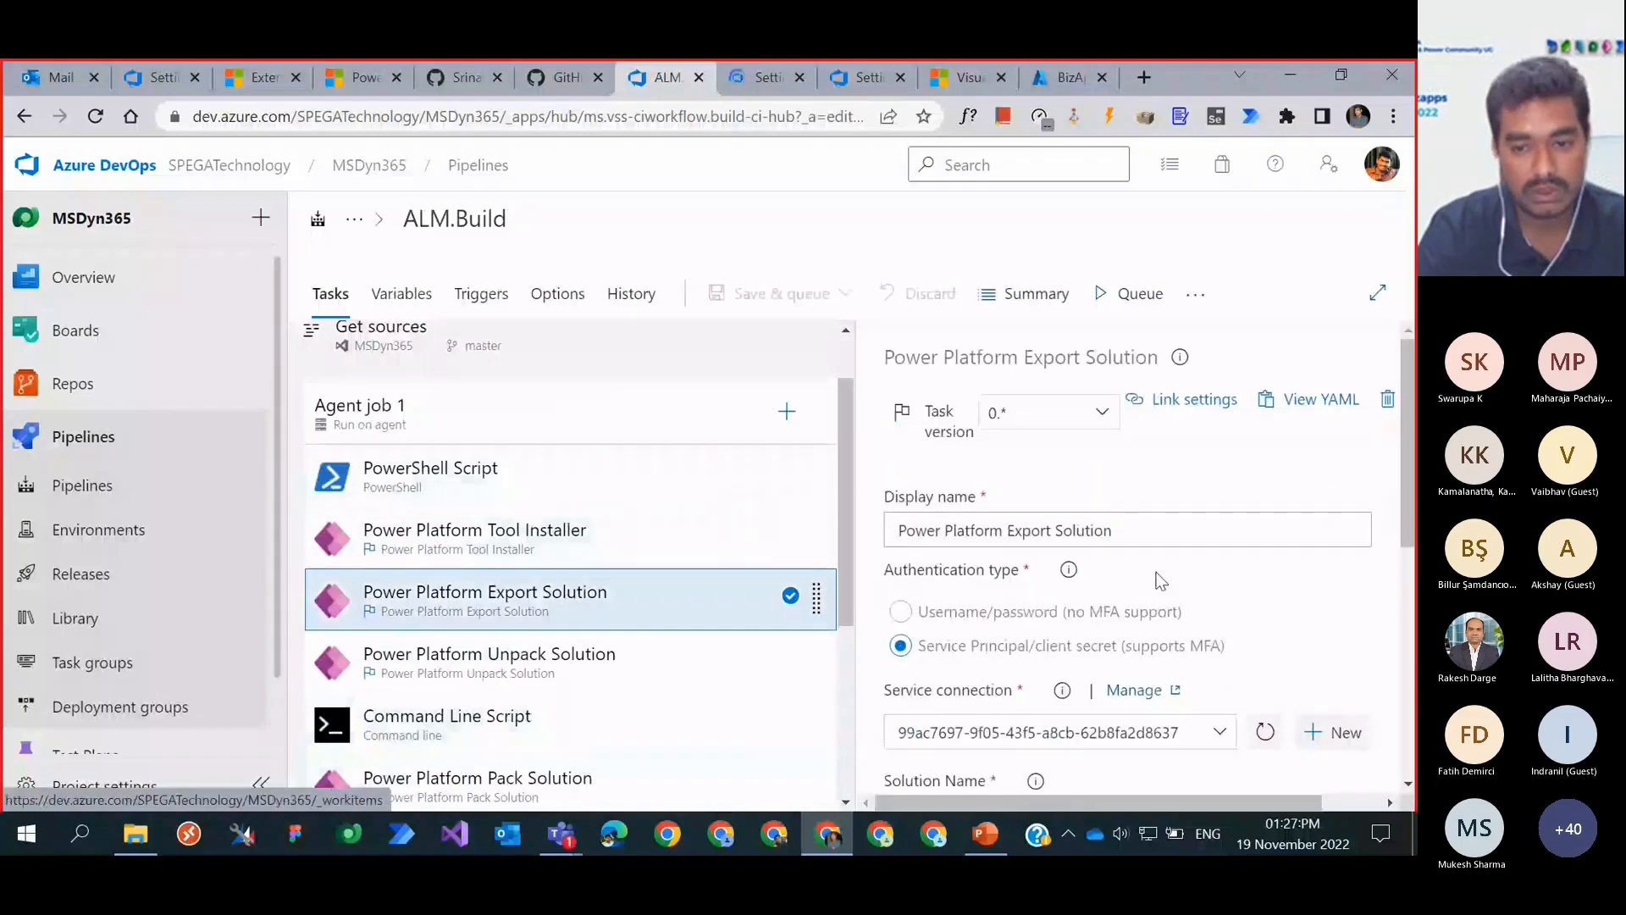
pyautogui.scroll(-3, 1160, 581)
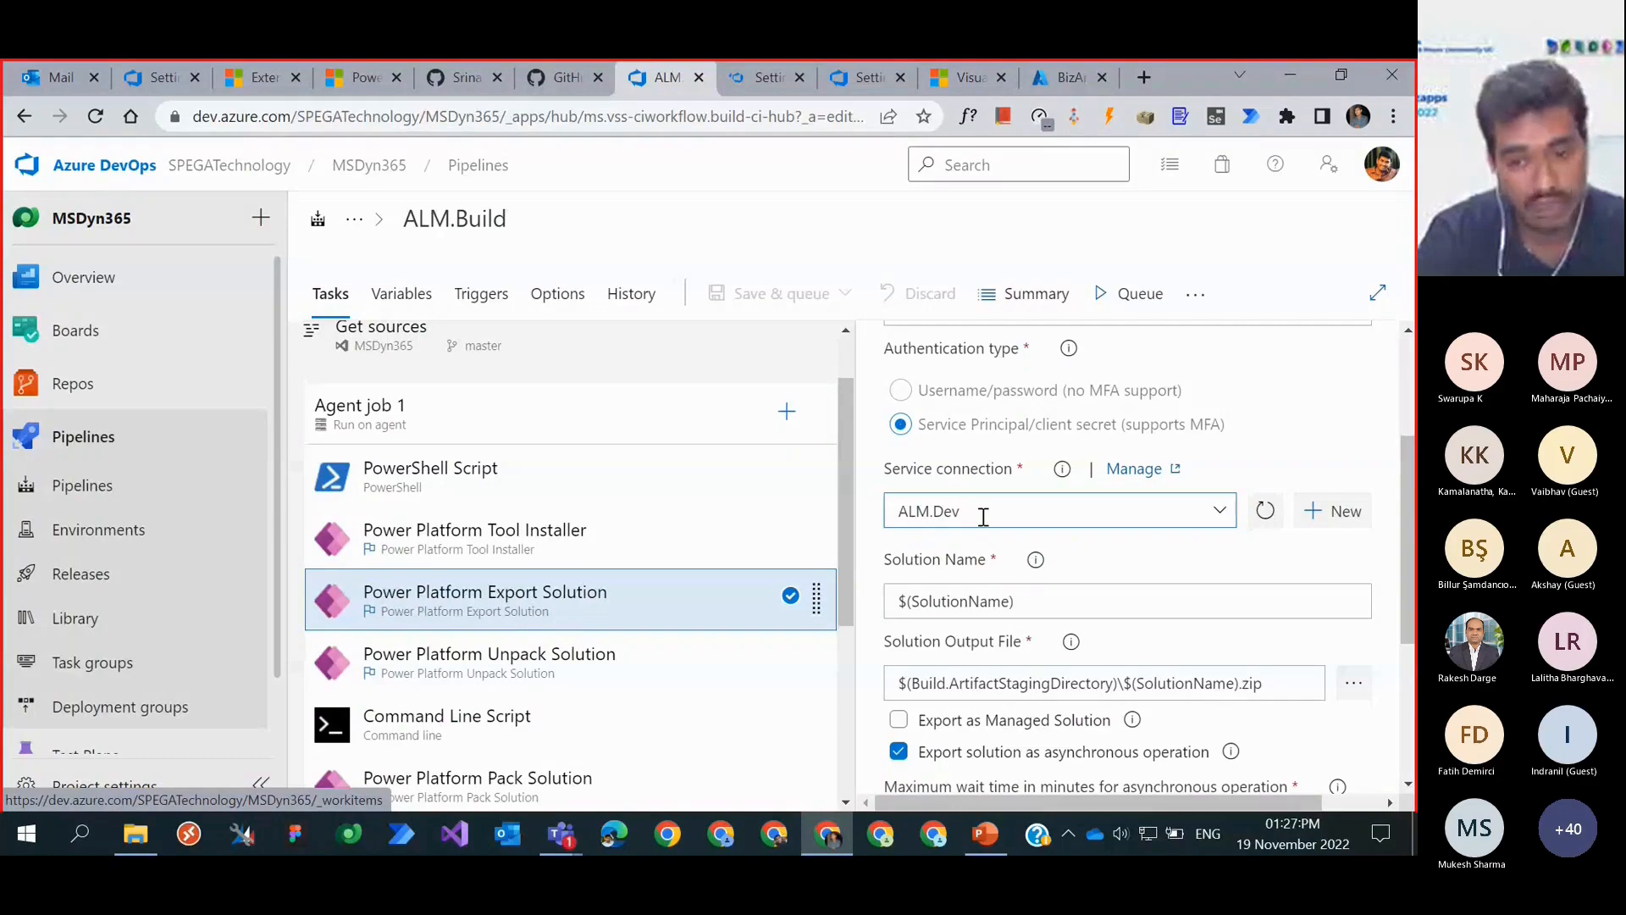
pyautogui.scroll(-1, 984, 518)
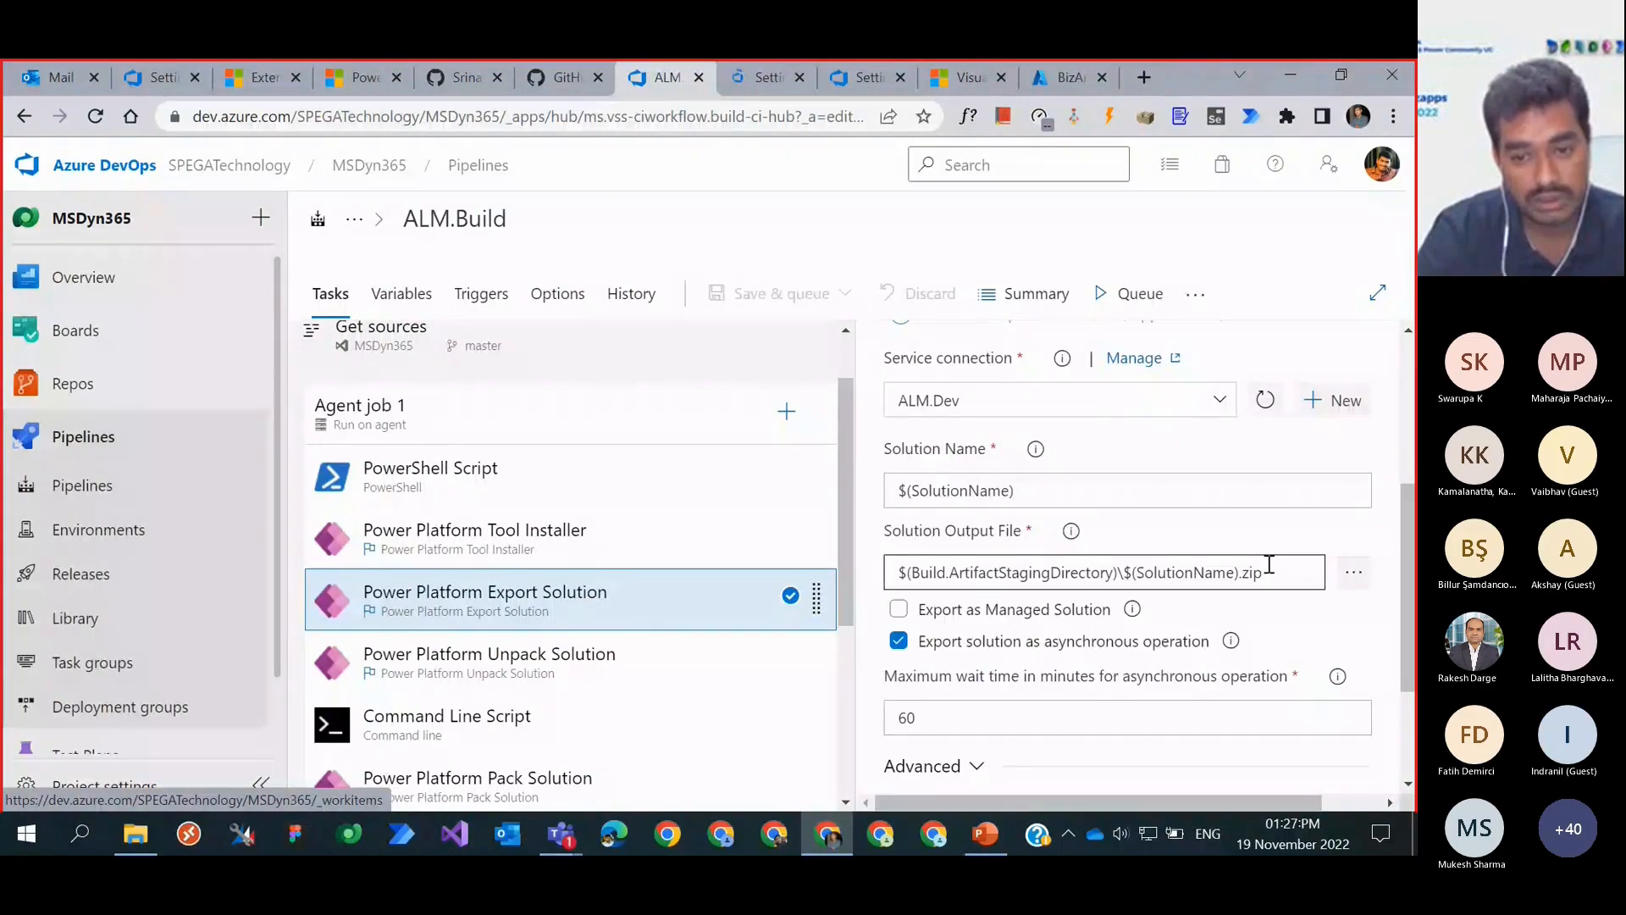
# Step: Check the export task's Solution Output File path and open the Power Platform Unpack Solution task's settings
pyautogui.moveTo(1269, 564); pyautogui.dragTo(918, 641)
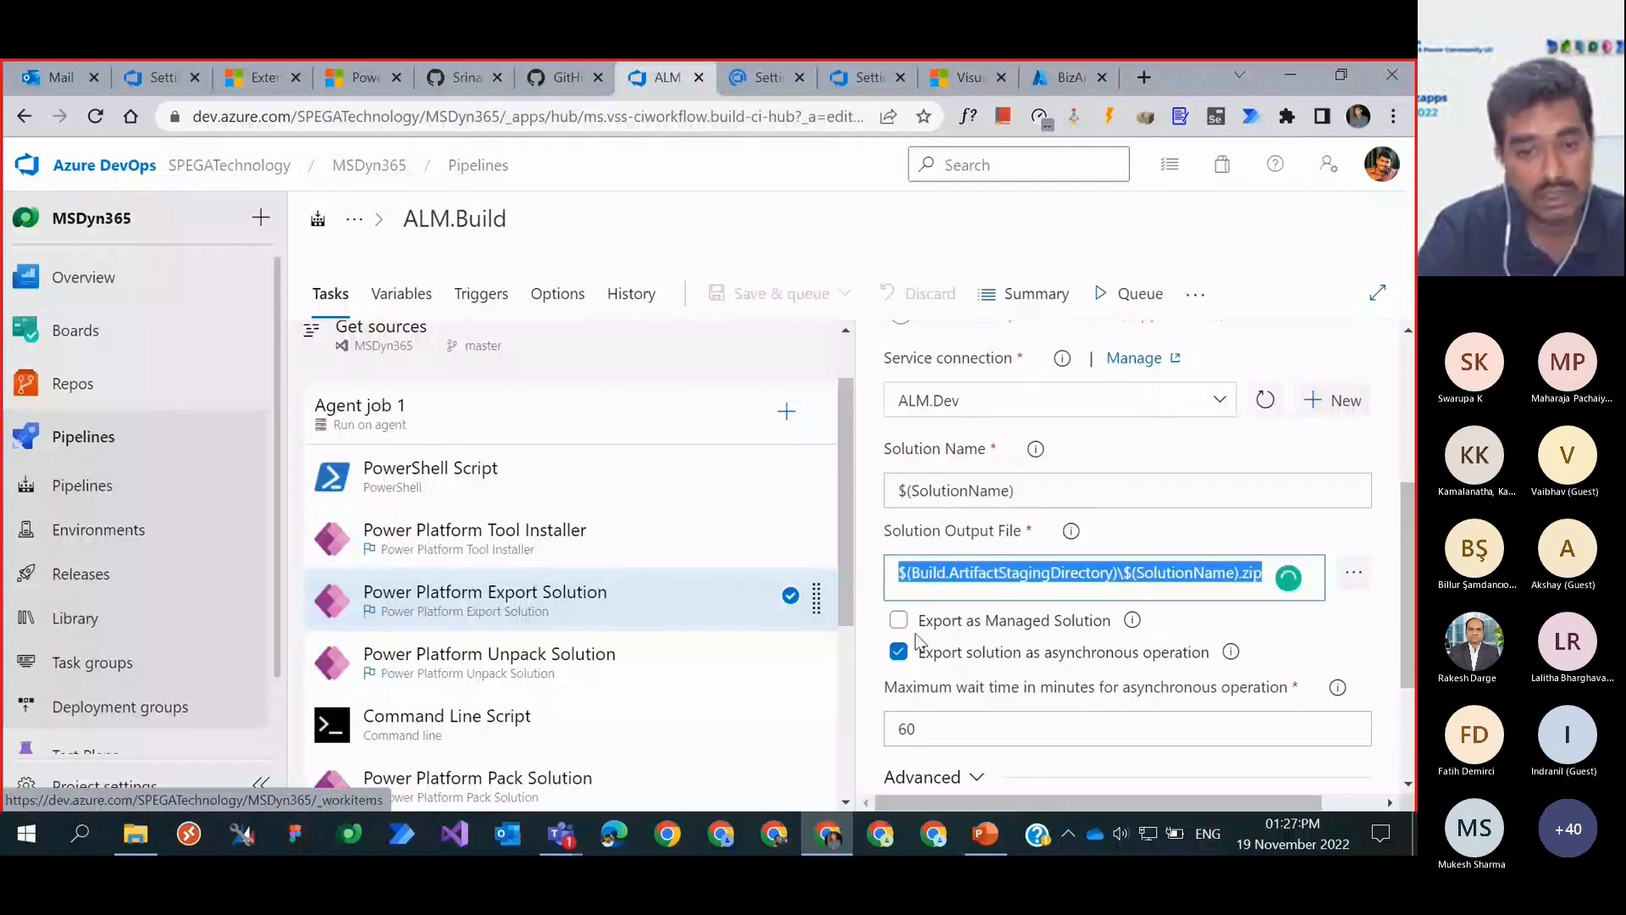
pyautogui.click(1140, 574)
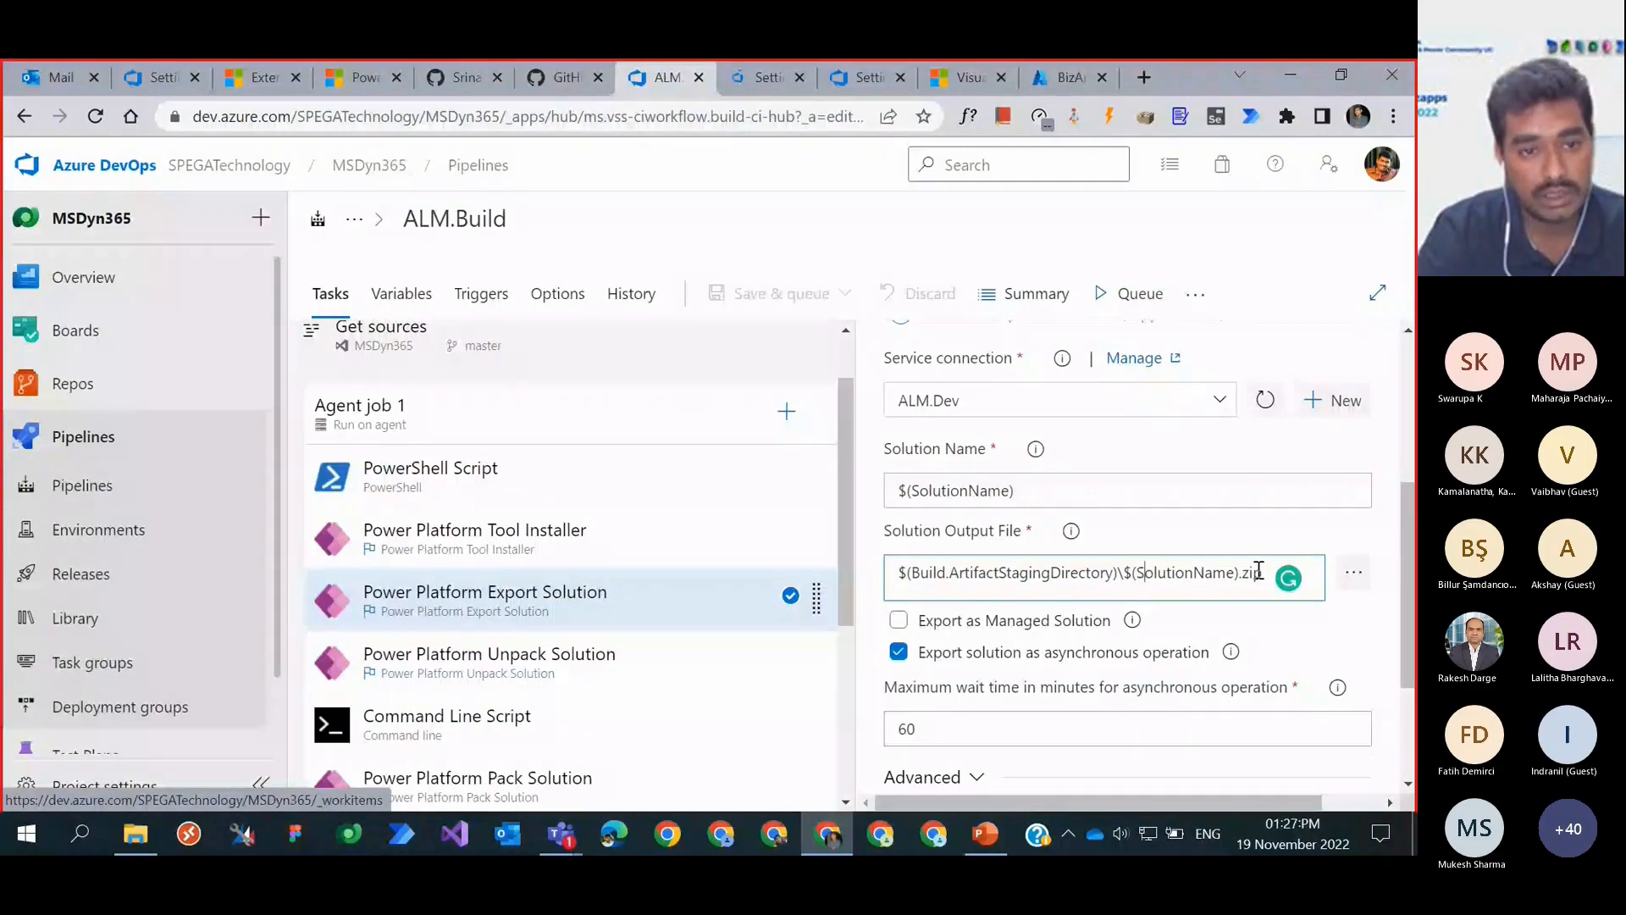
pyautogui.click(650, 669)
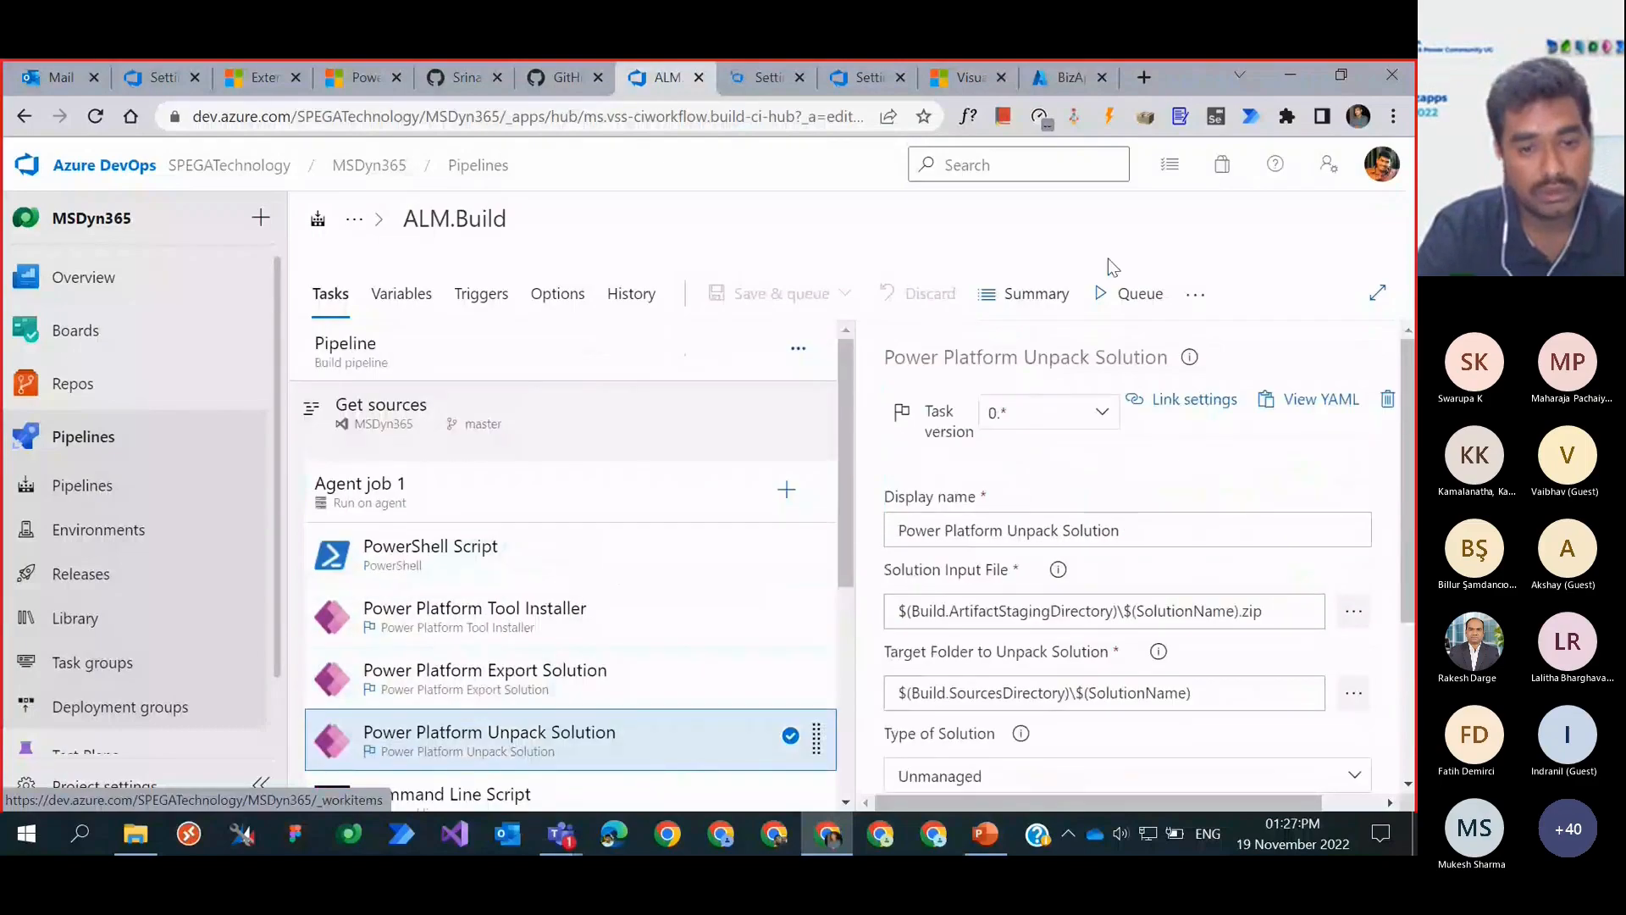
# Step: Consult the README's Power Platform Unpack Solution Task section on GitHub, and examine ALM.Build's Publish Artifact: ALM task settings
pyautogui.click(559, 76)
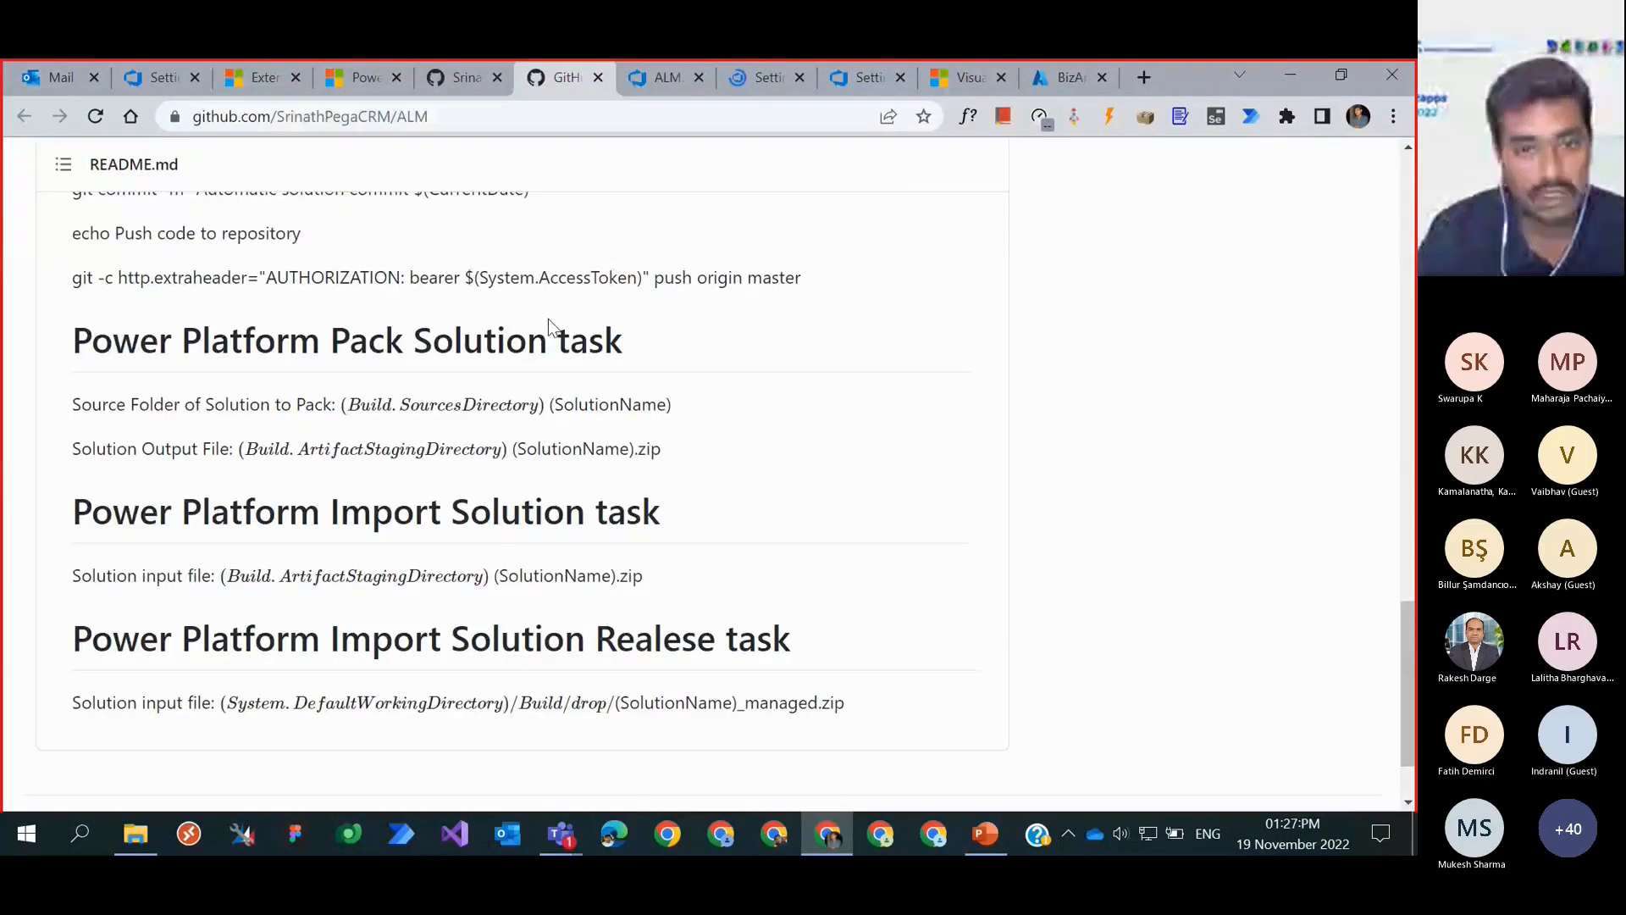
pyautogui.scroll(6, 791, 508)
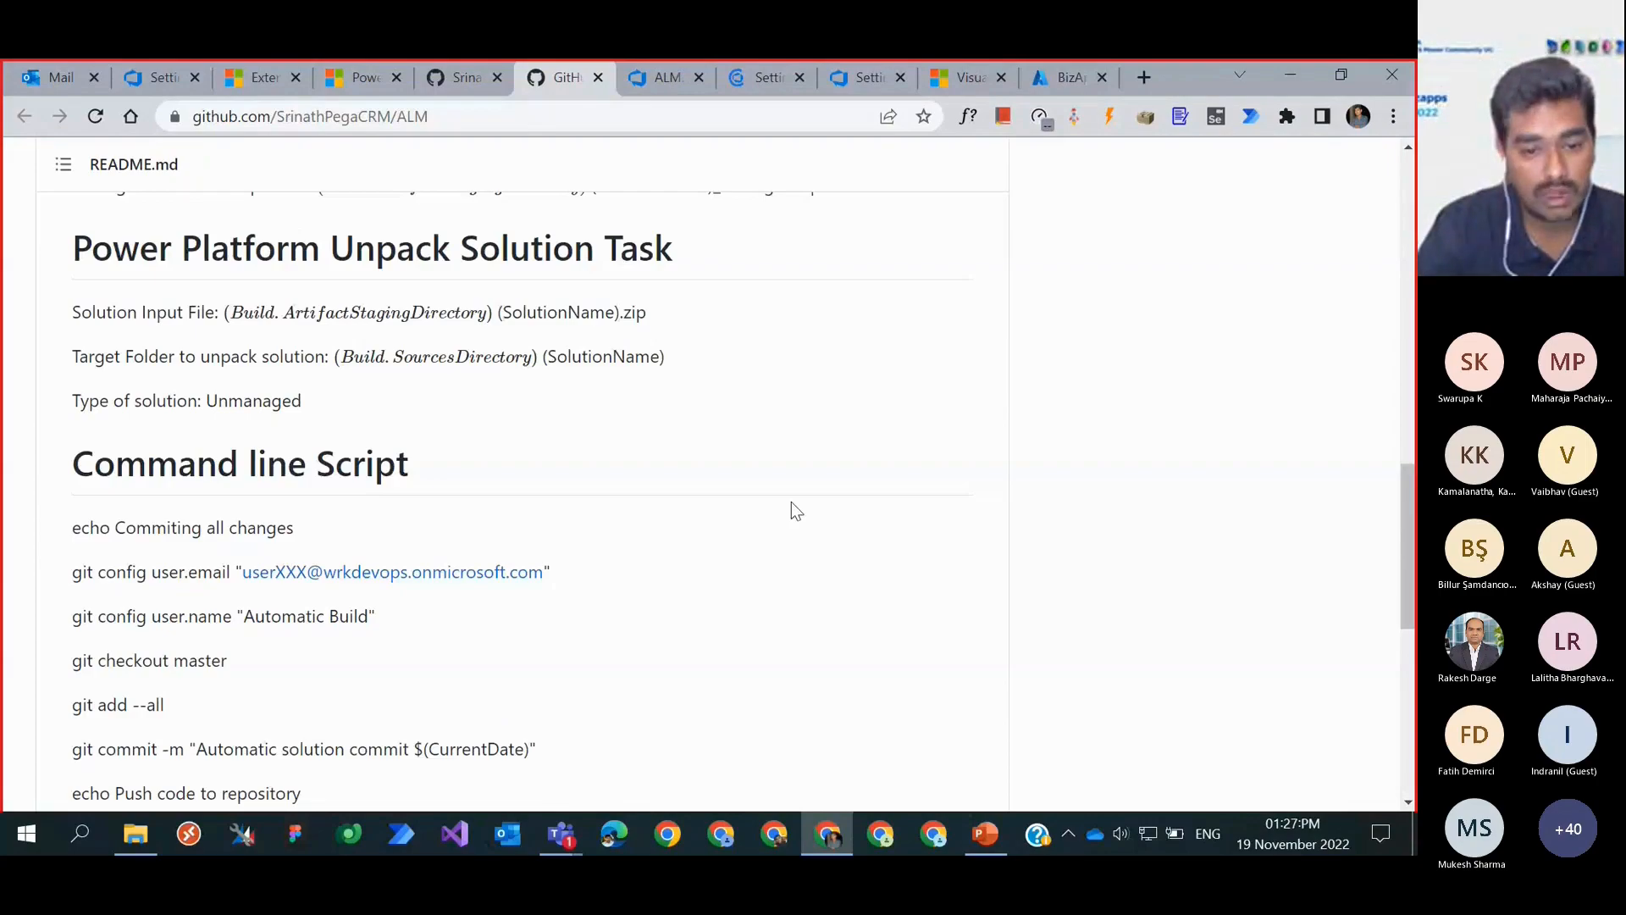
pyautogui.hotkey('ctrl', 'Tab')
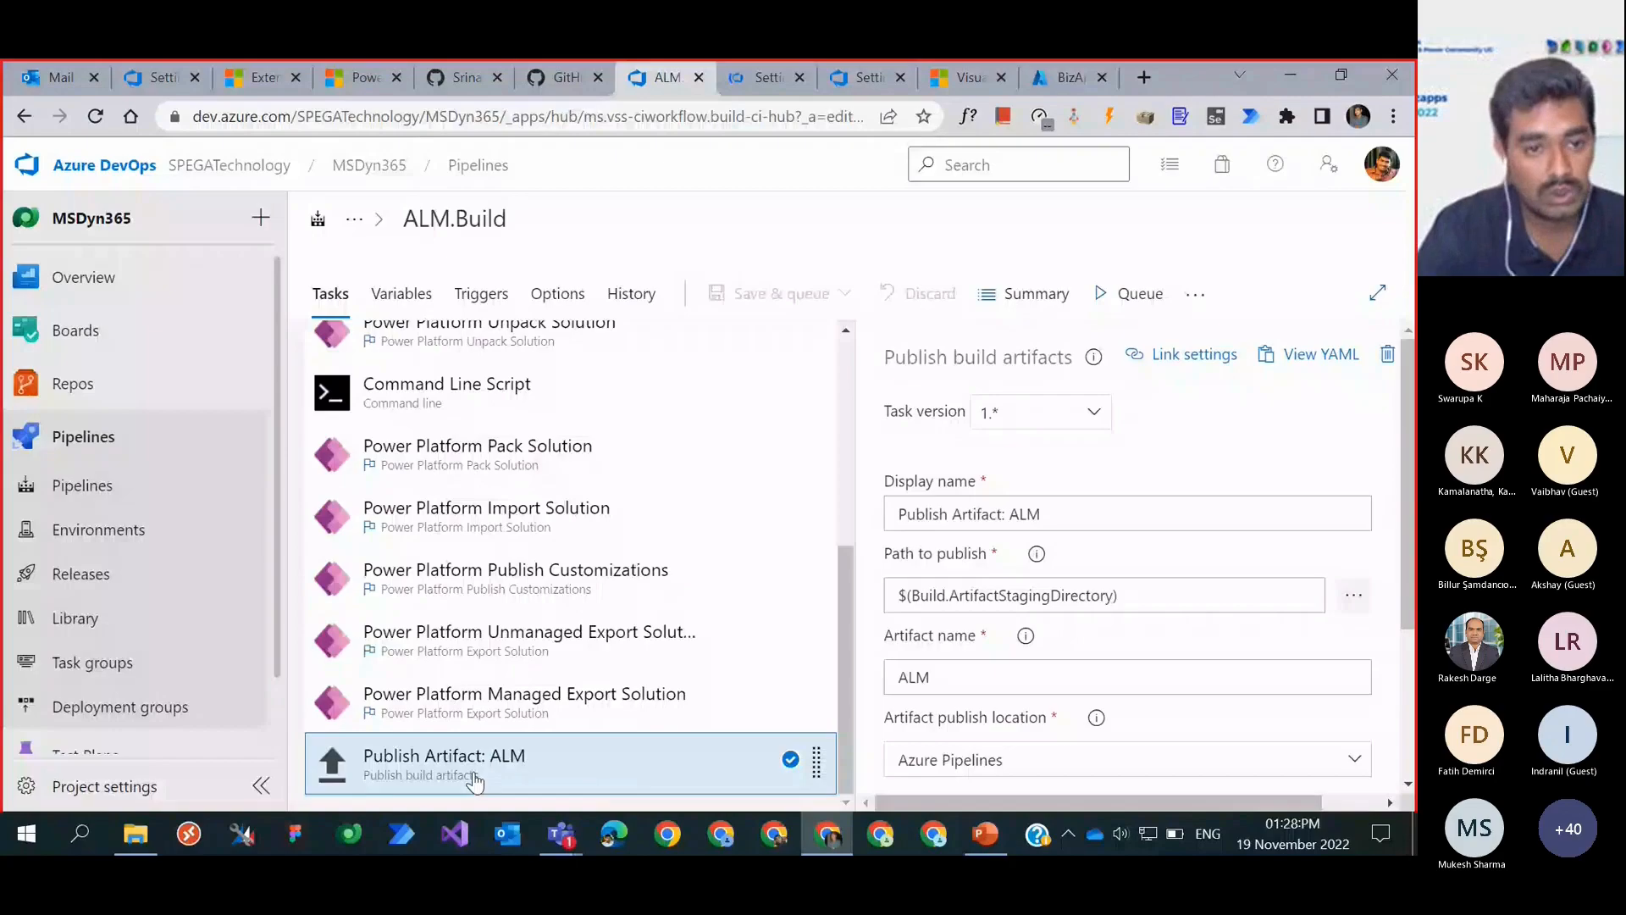
pyautogui.scroll(-3, 1128, 593)
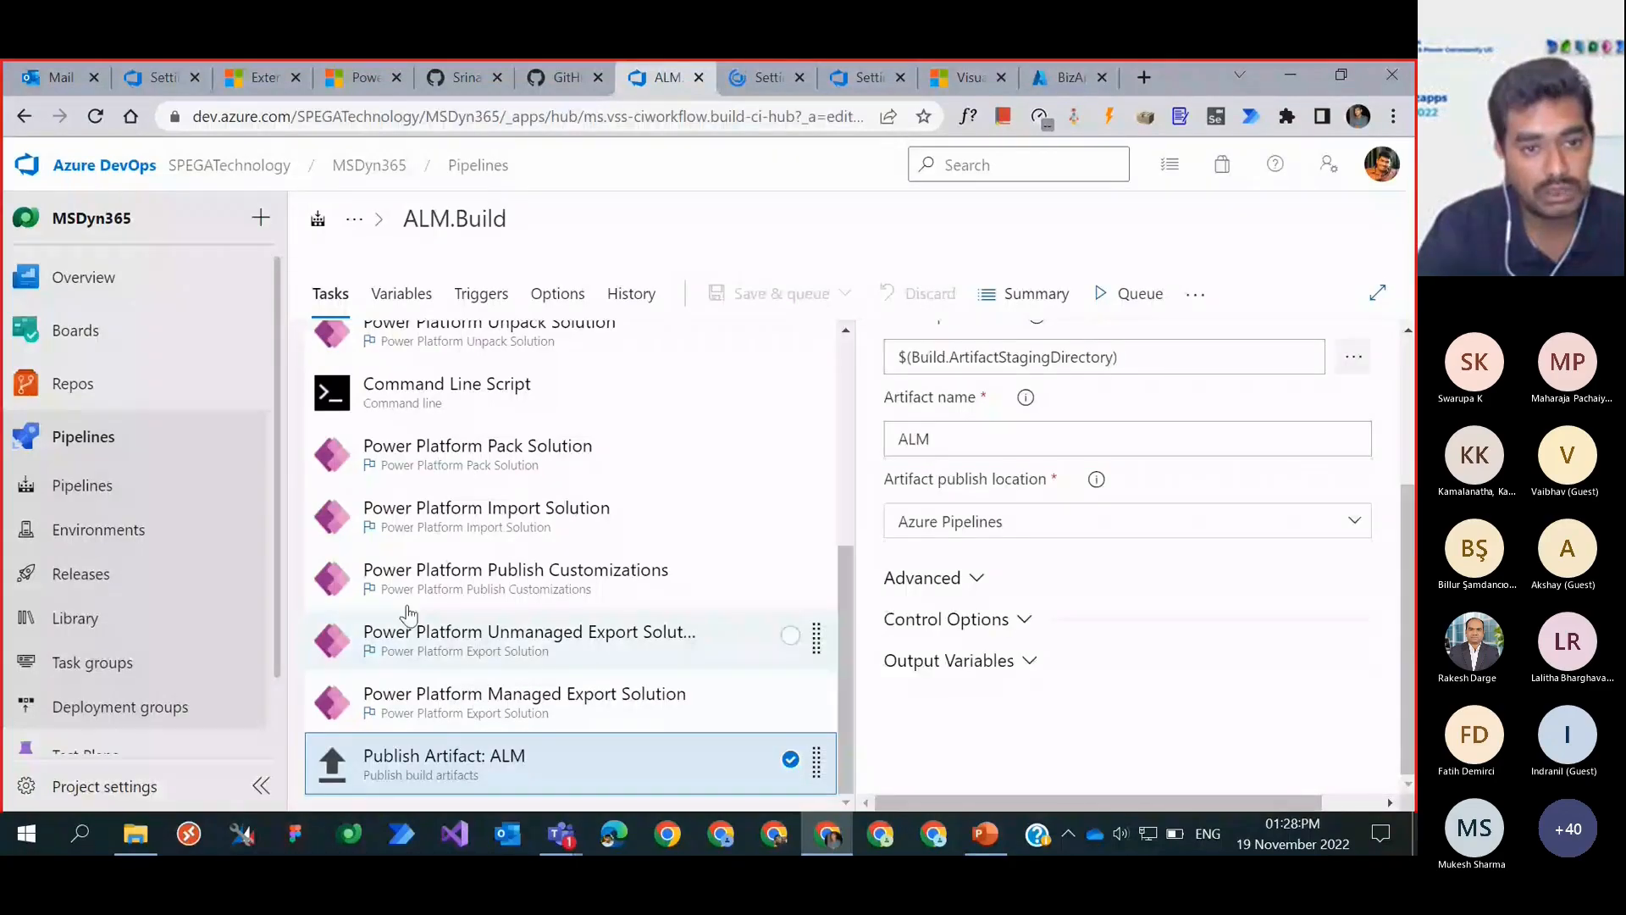
# Step: Leave the ALM.Build editor, open the published artifacts of run #682 and examine the run's summary and warnings
pyautogui.hotkey('alt', 'Left')
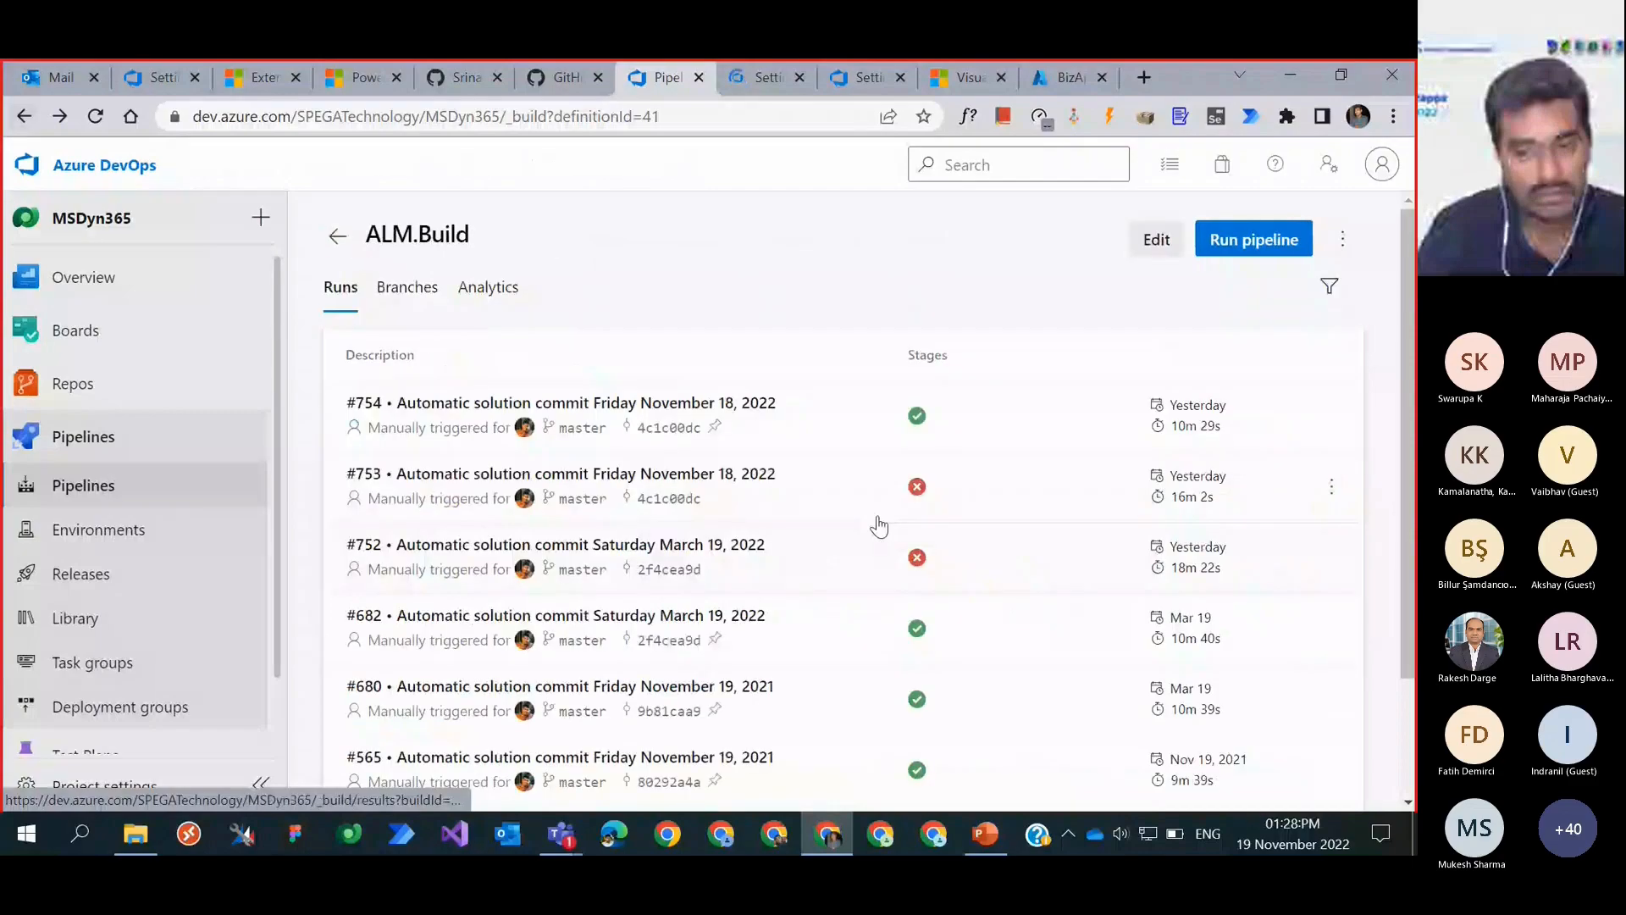
pyautogui.click(1064, 604)
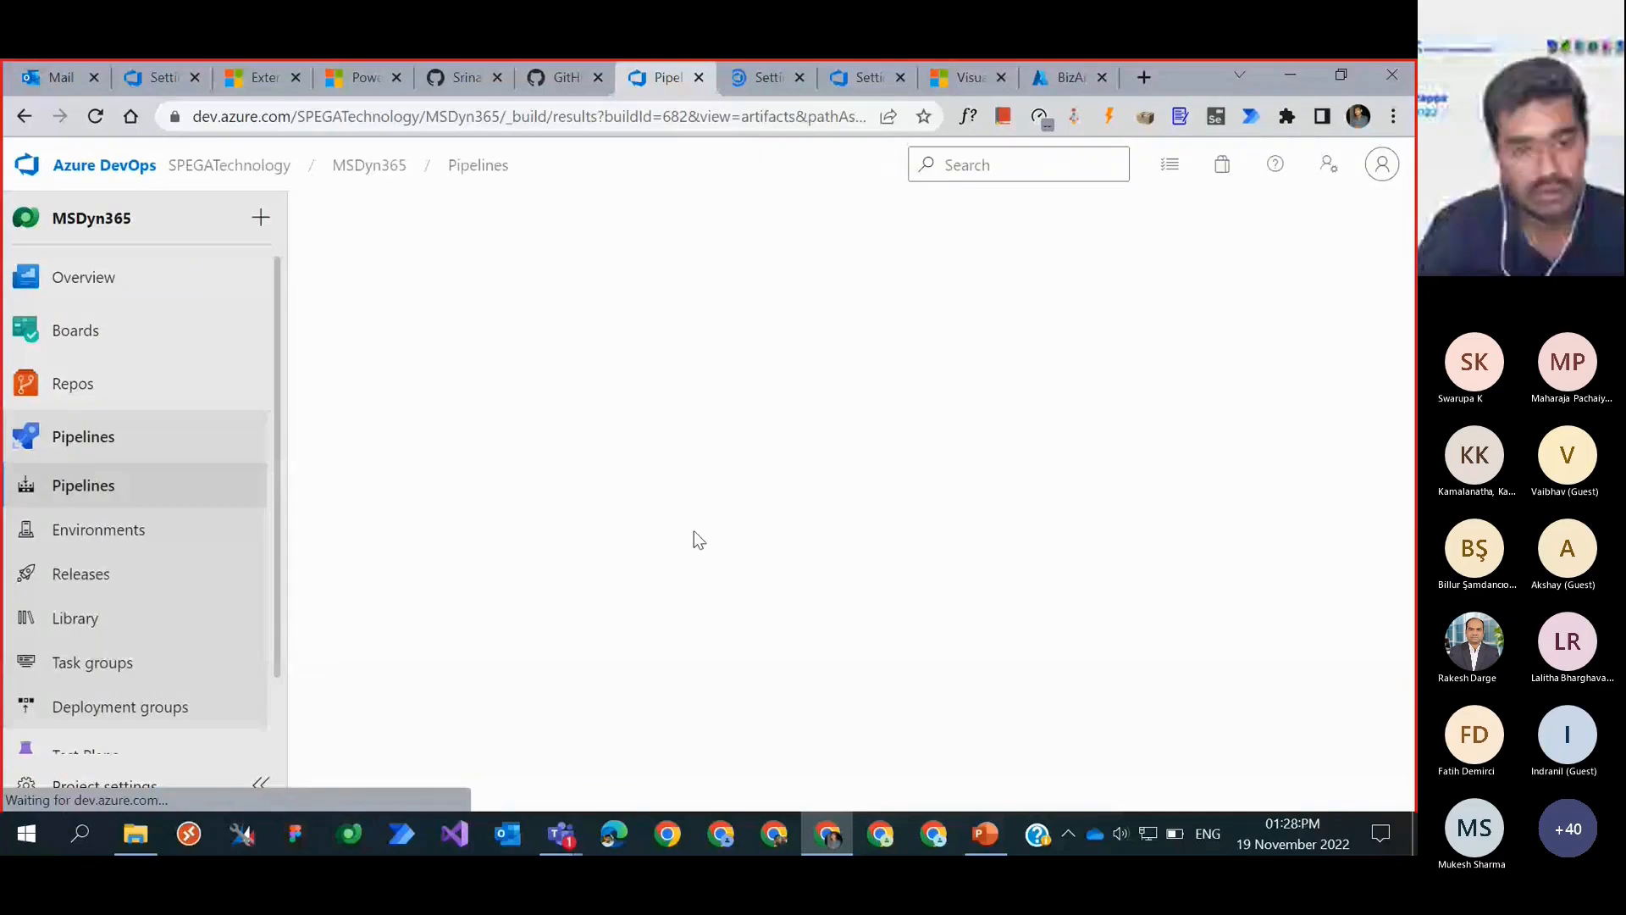
pyautogui.click(352, 399)
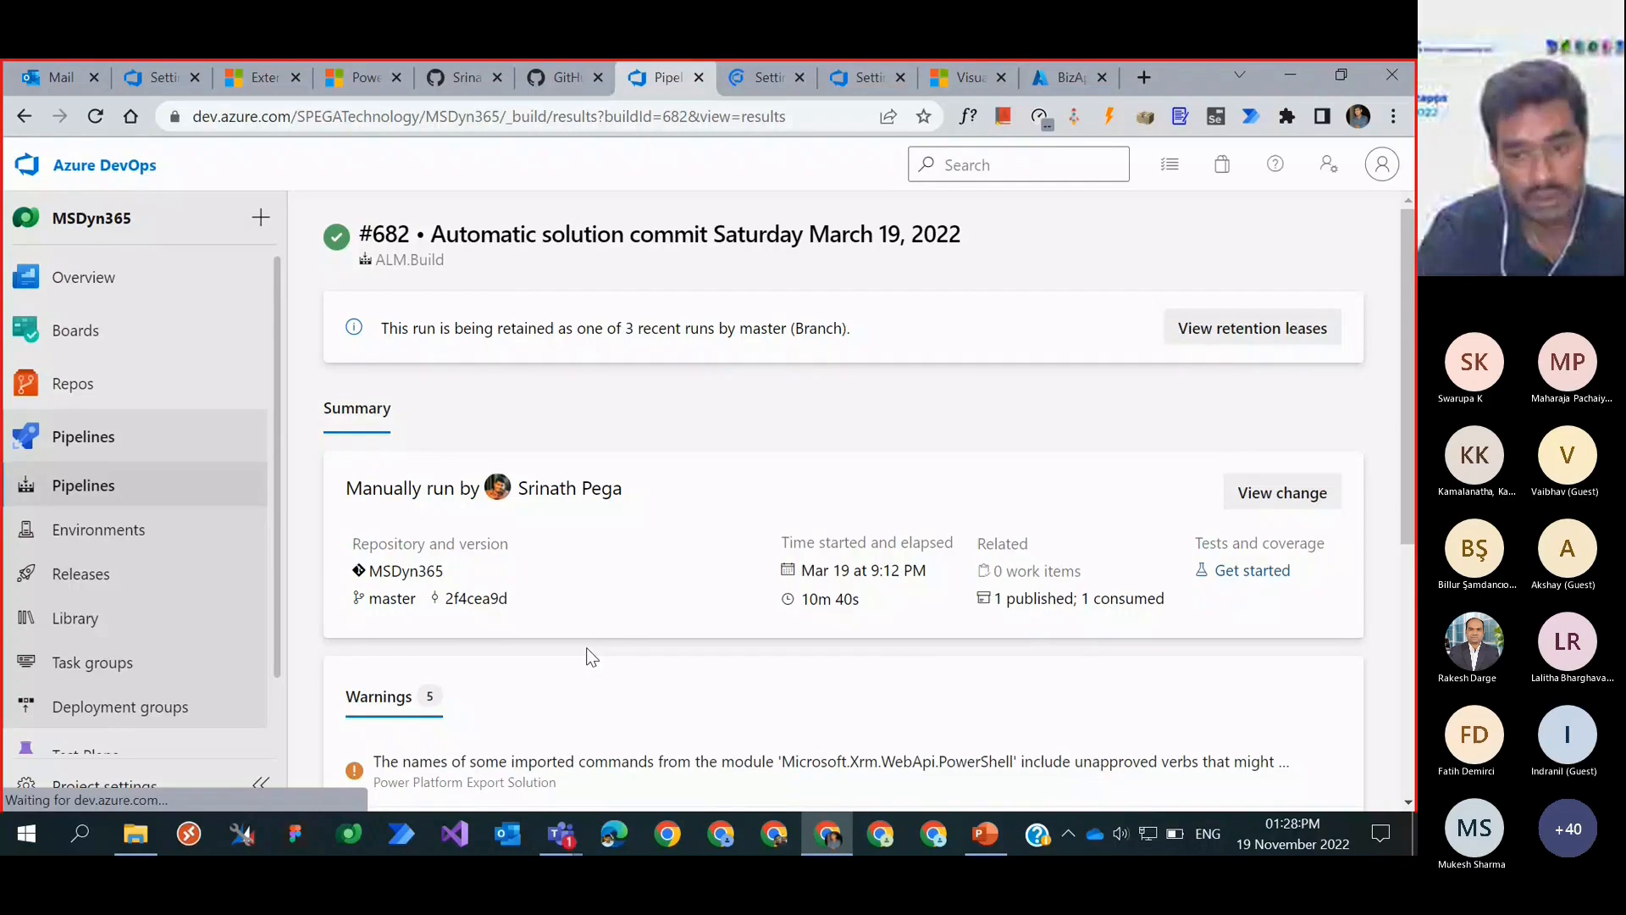
pyautogui.scroll(-3, 586, 647)
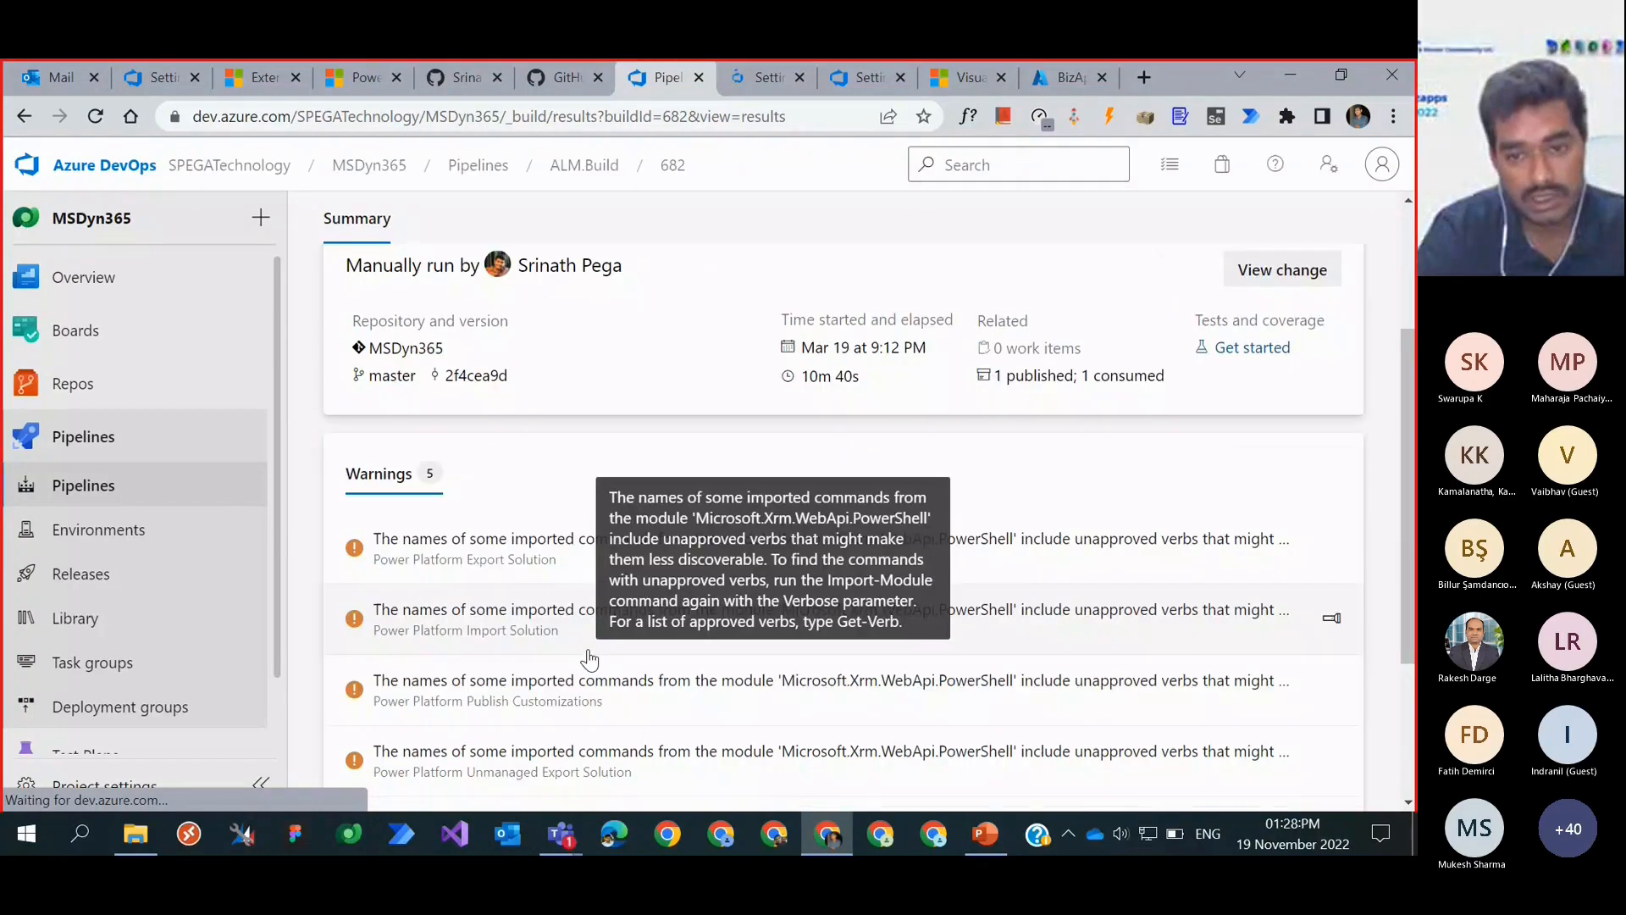
pyautogui.scroll(-1, 590, 659)
# Step: Browse the MSDyn365 repository and examine the Entity.xml changes in the automatic solution commit of Thursday October 28, 2021
pyautogui.click(108, 392)
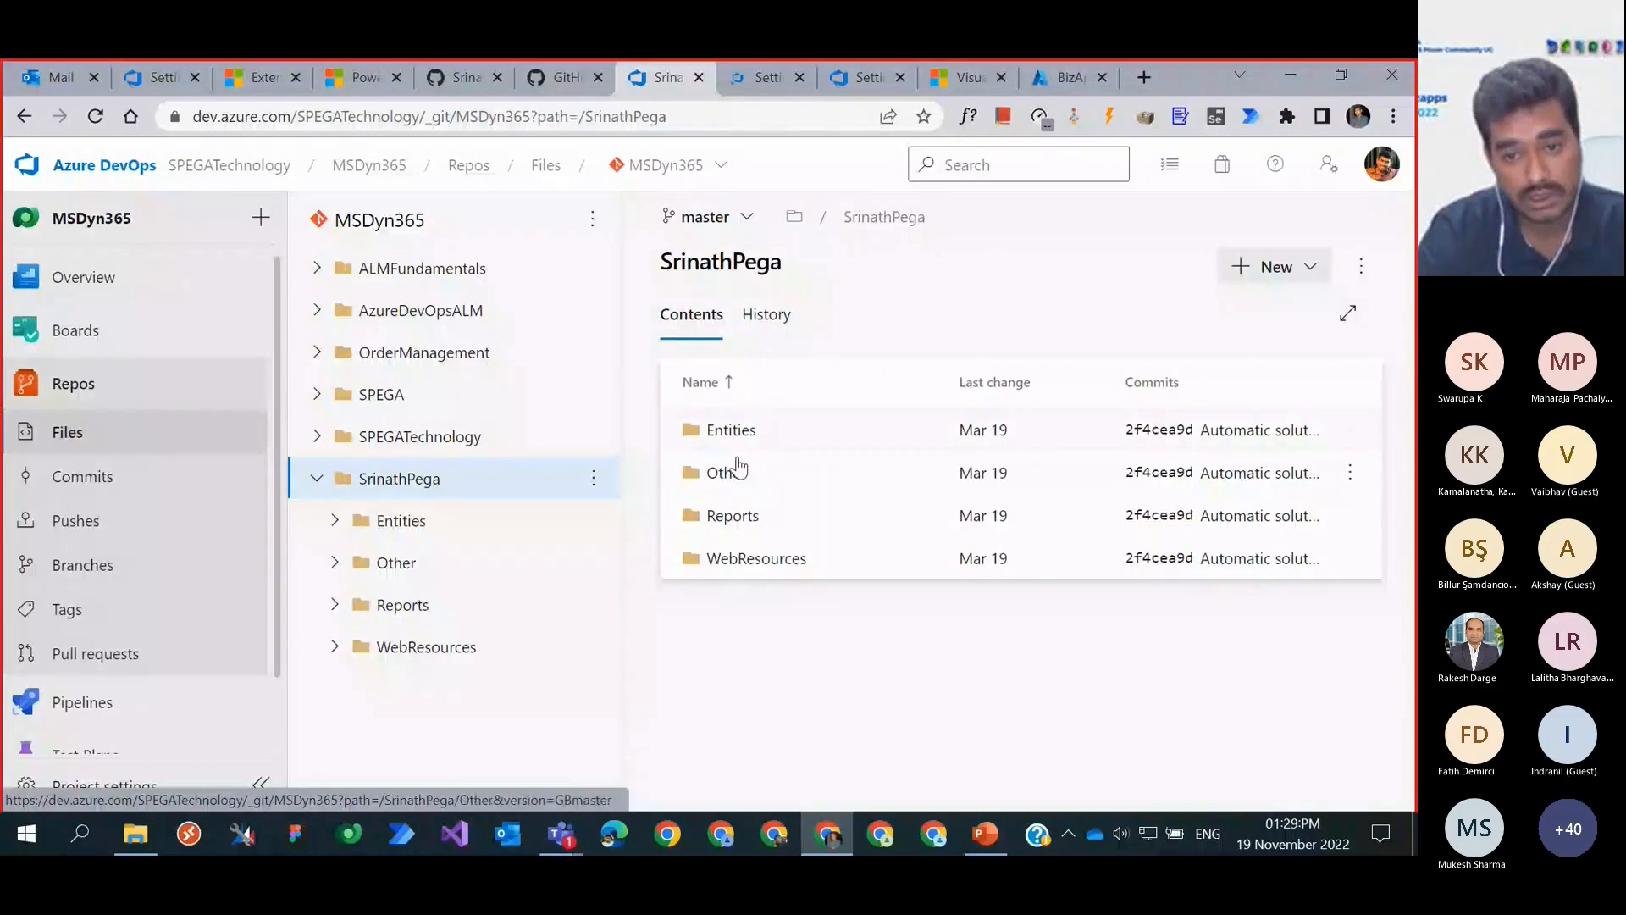
pyautogui.click(733, 440)
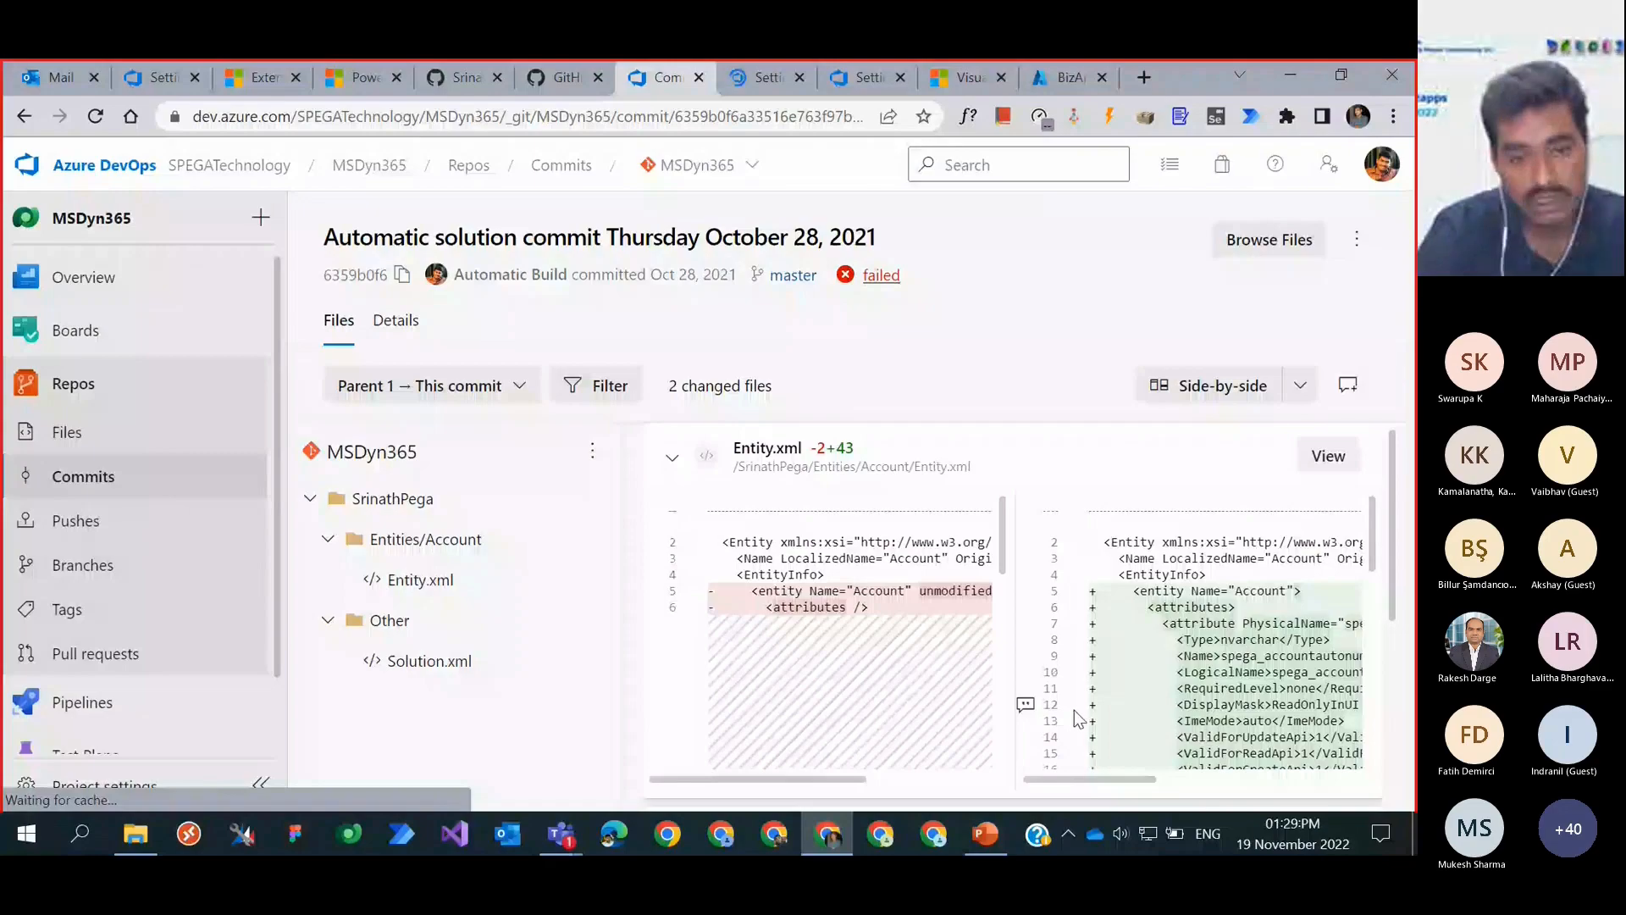
pyautogui.hscroll(1, 1077, 718)
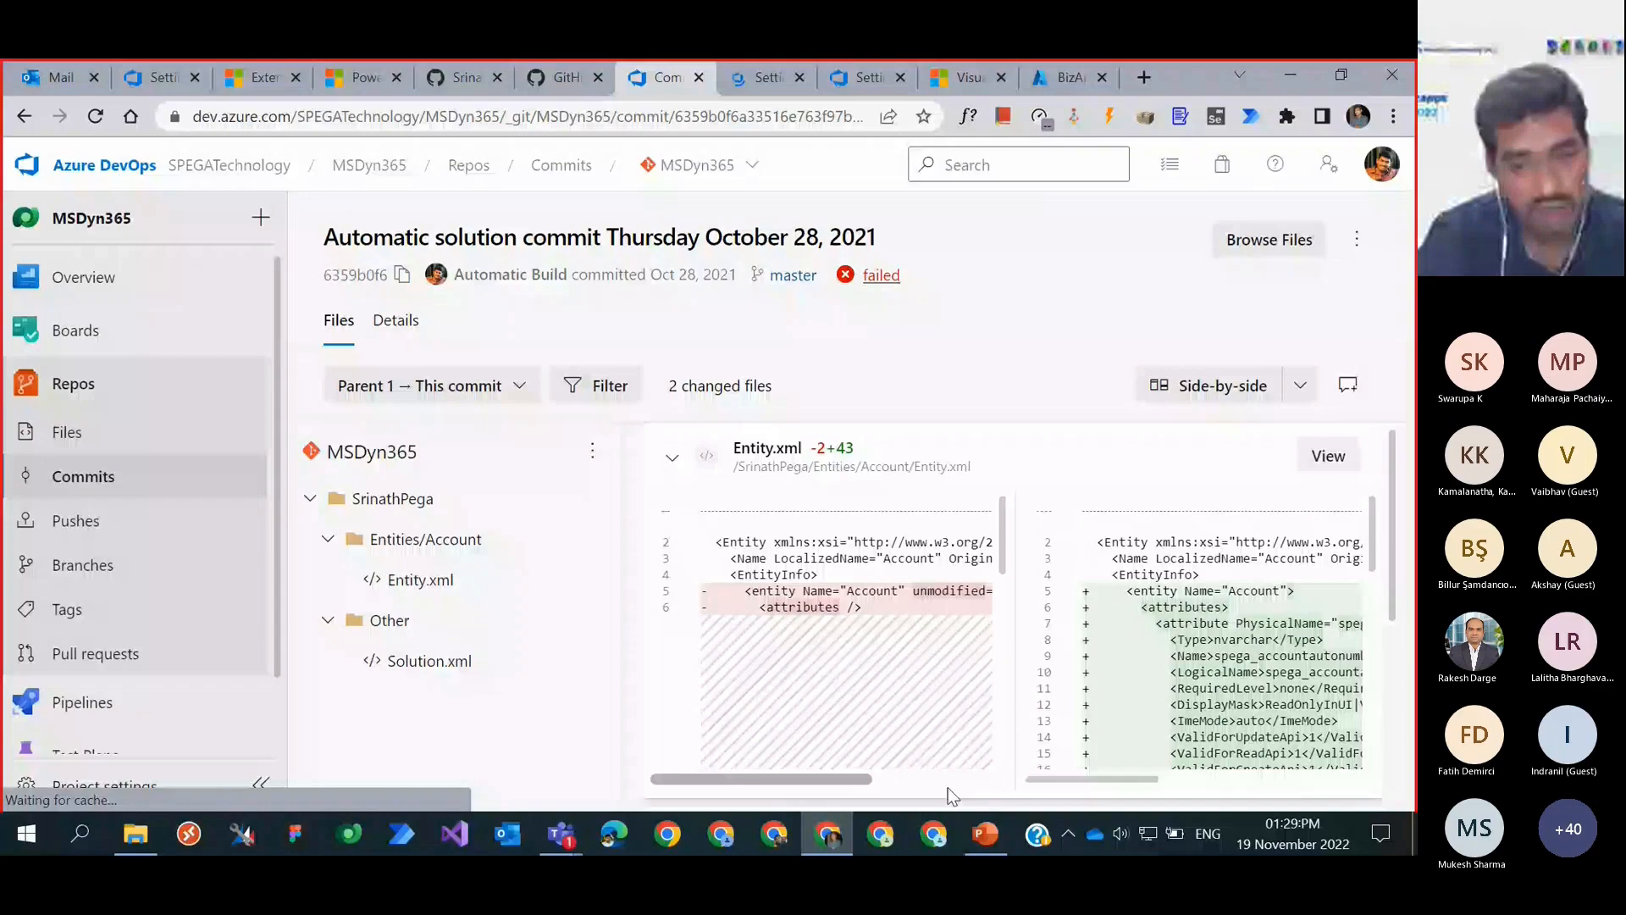
pyautogui.scroll(-5, 1210, 640)
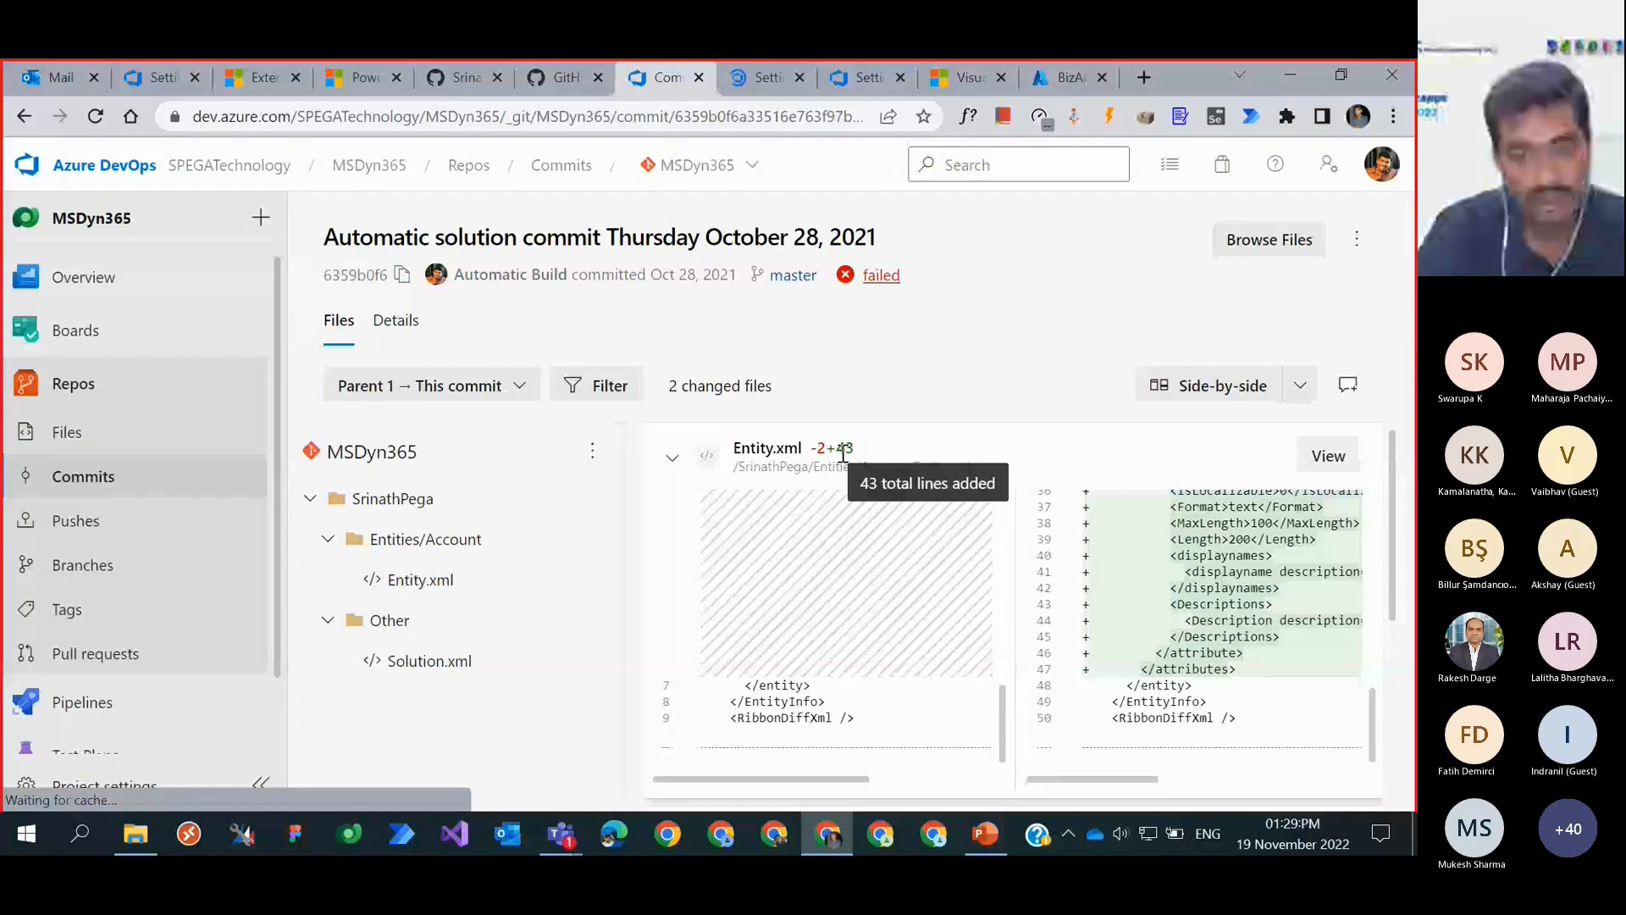
# Step: Return to the MSDyn365 repository and compare versions of AppModule.xml in SPEGATechnology's AppModules/msdynce_saleshub folder
pyautogui.hotkey('alt', 'Left')
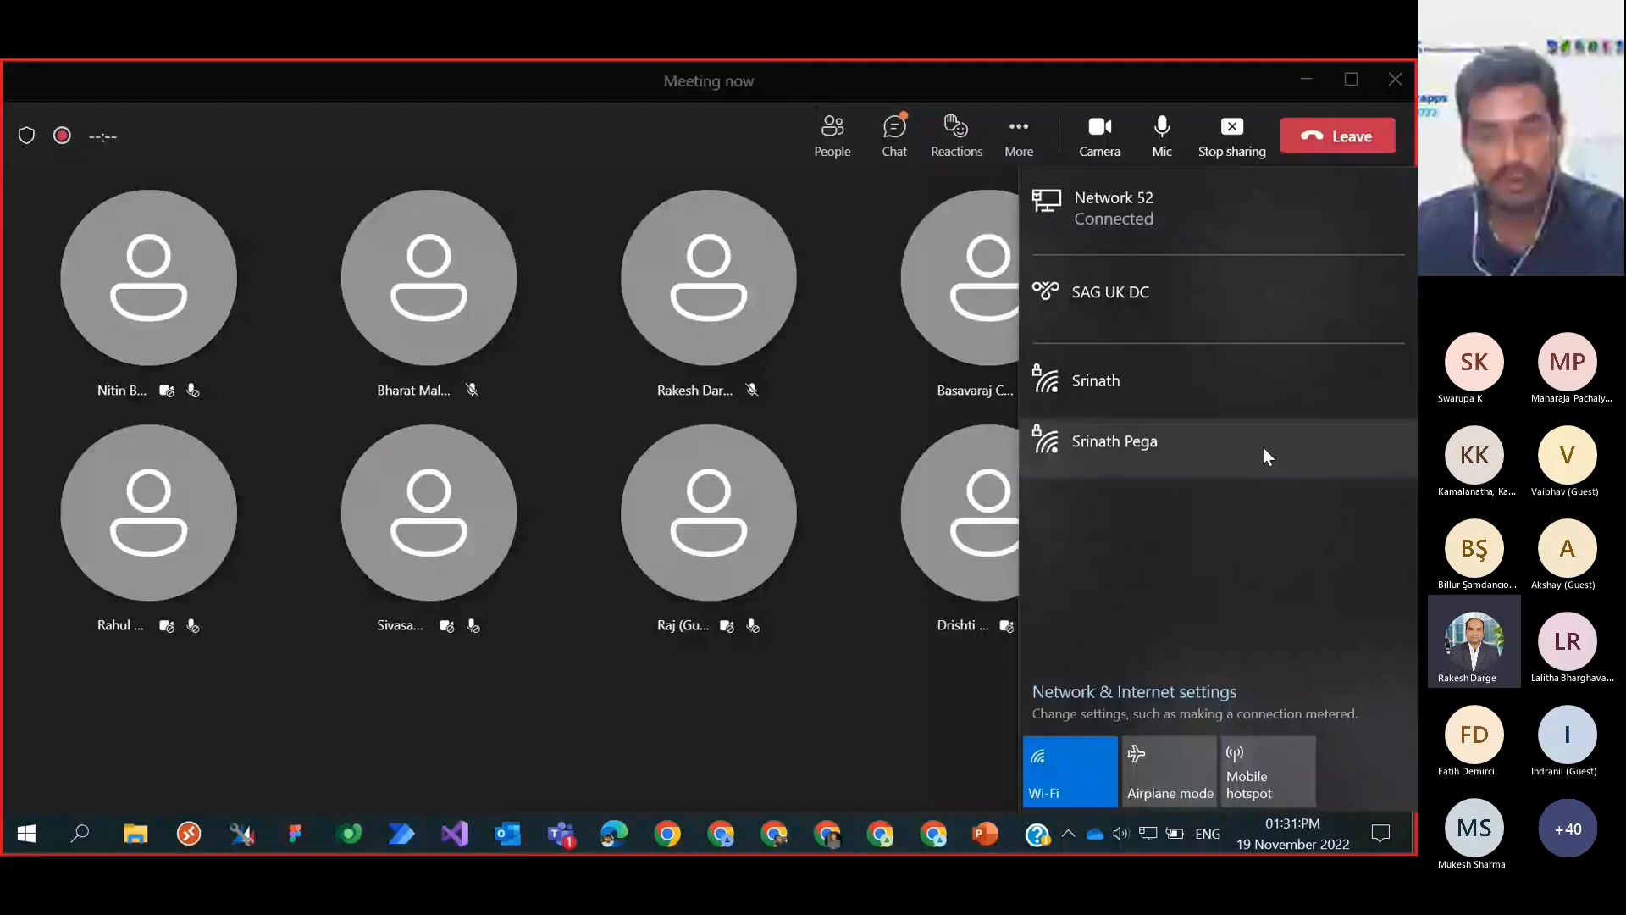
pyautogui.click(837, 714)
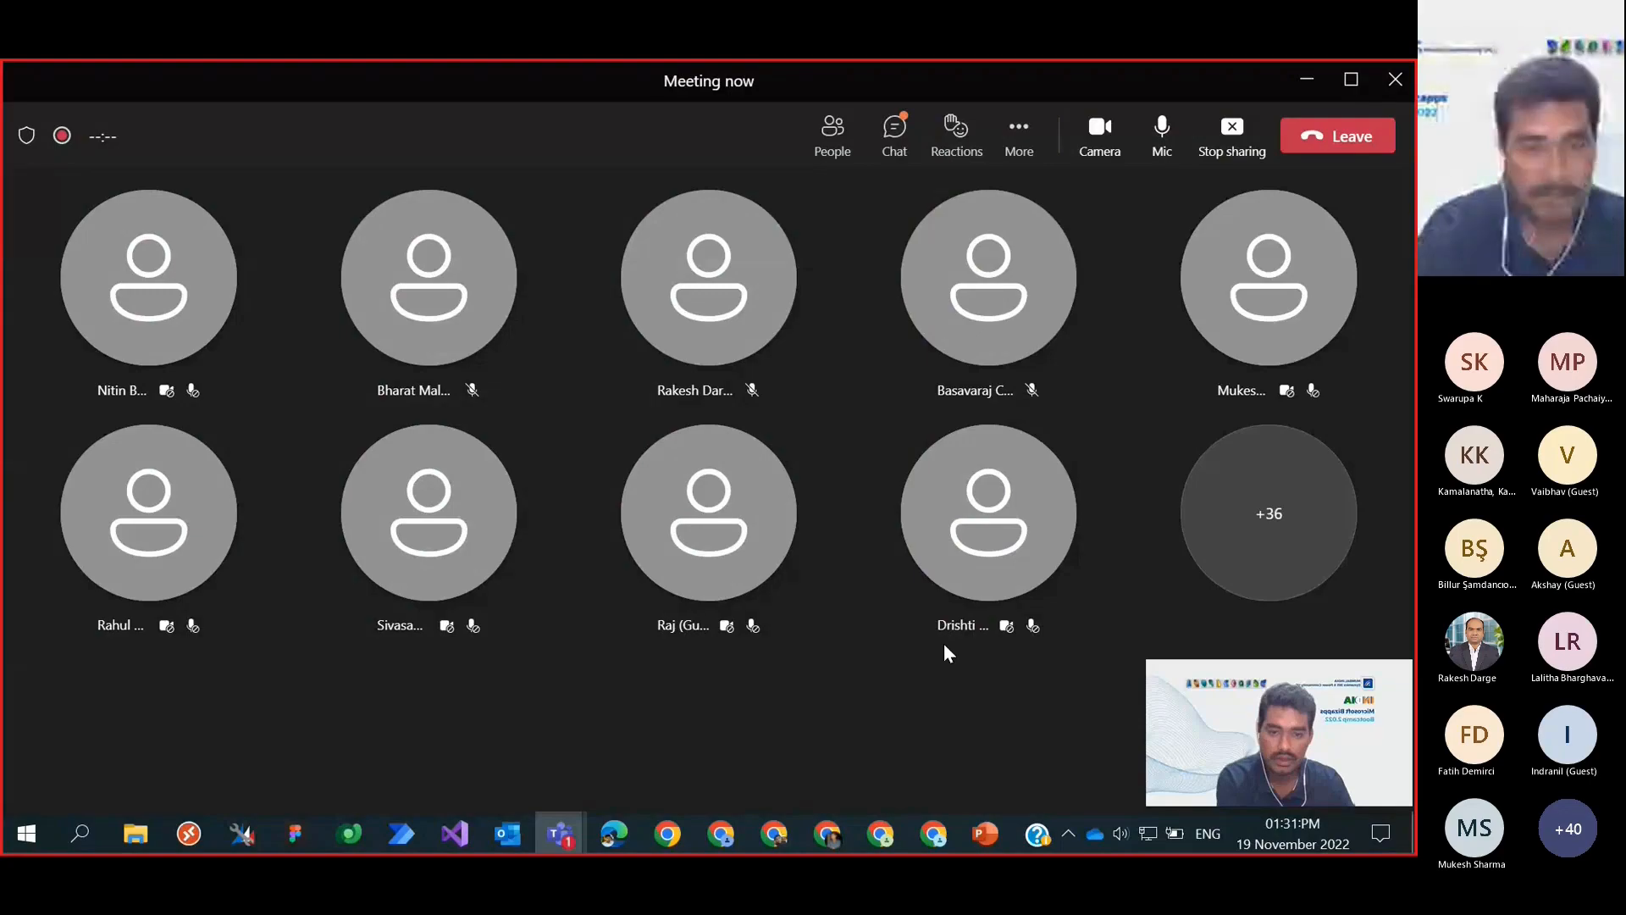
pyautogui.hotkey('alt', 'Tab')
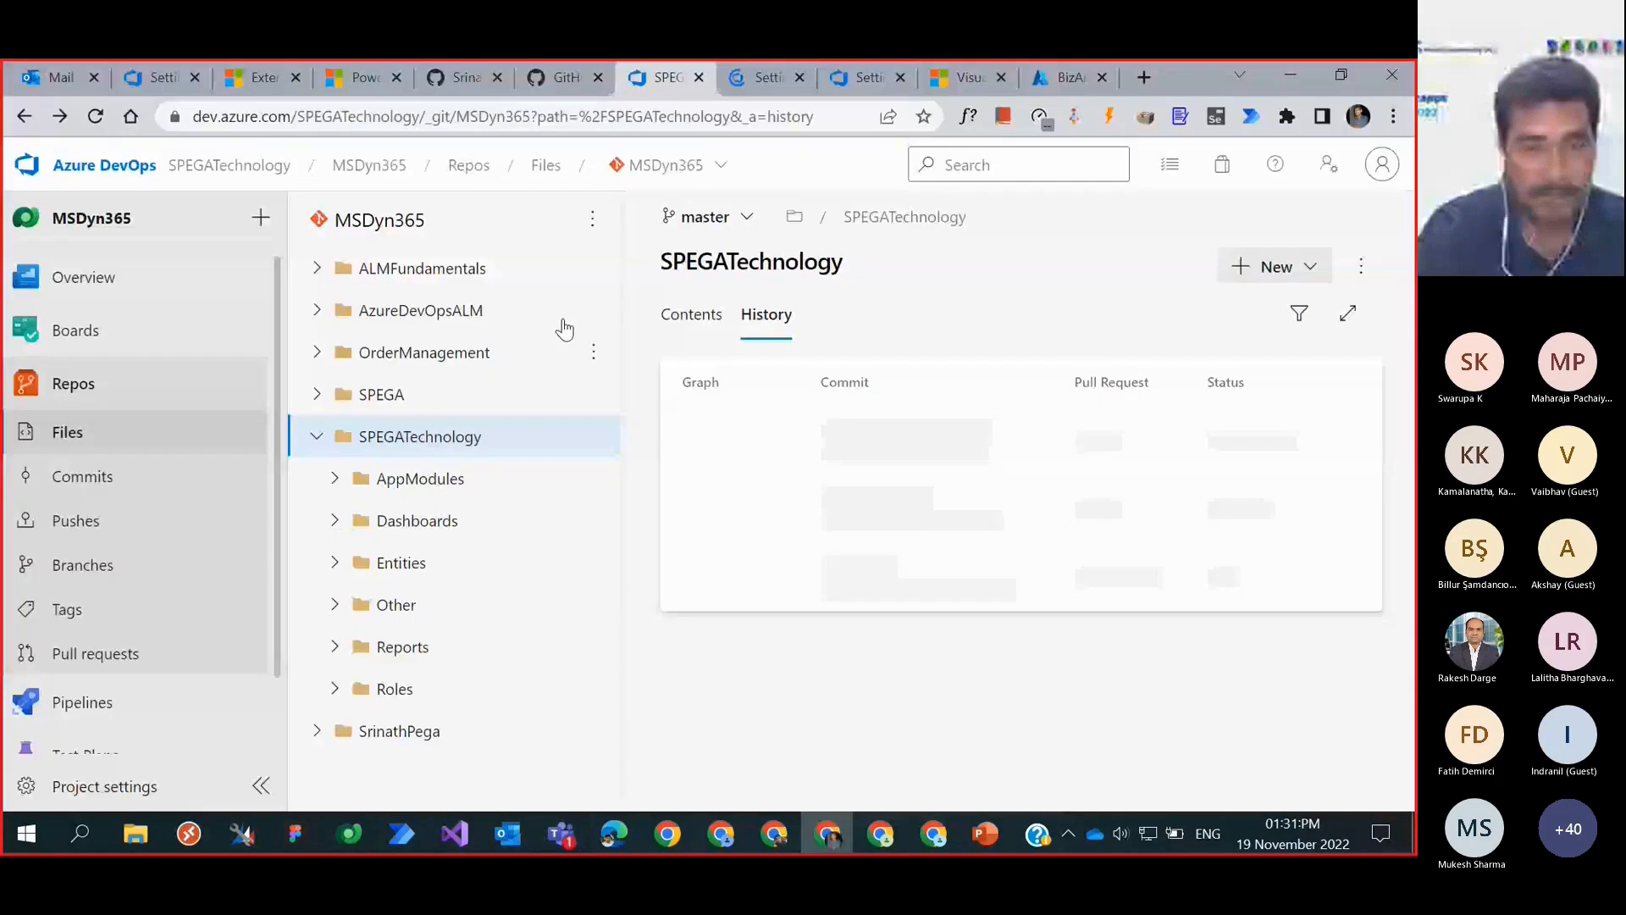
pyautogui.click(702, 330)
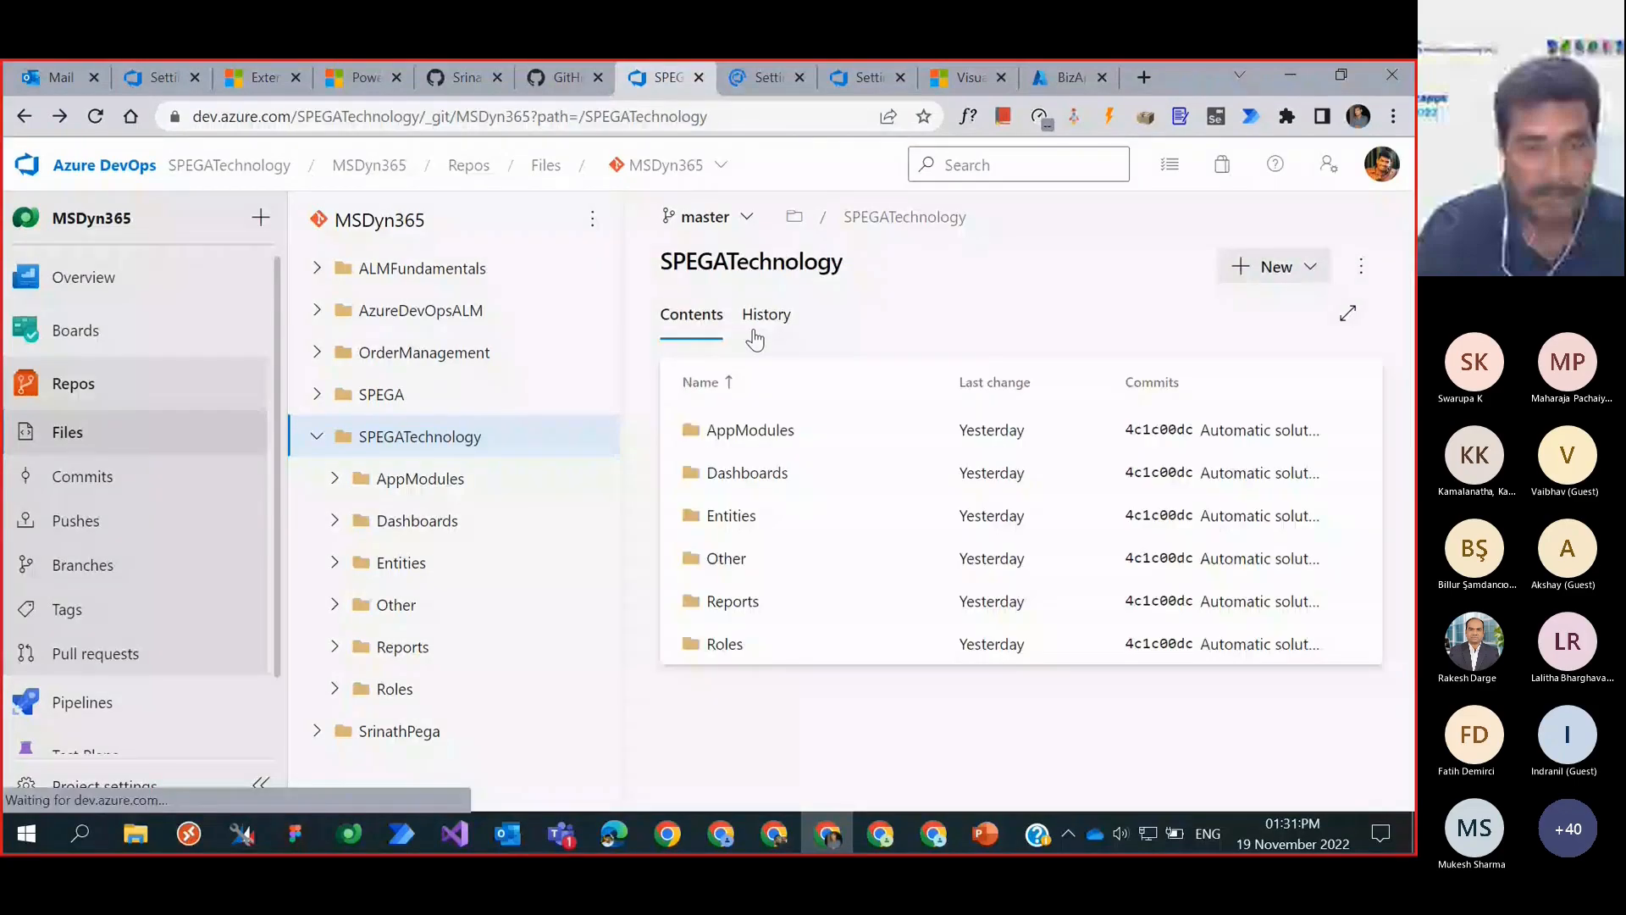
pyautogui.click(750, 430)
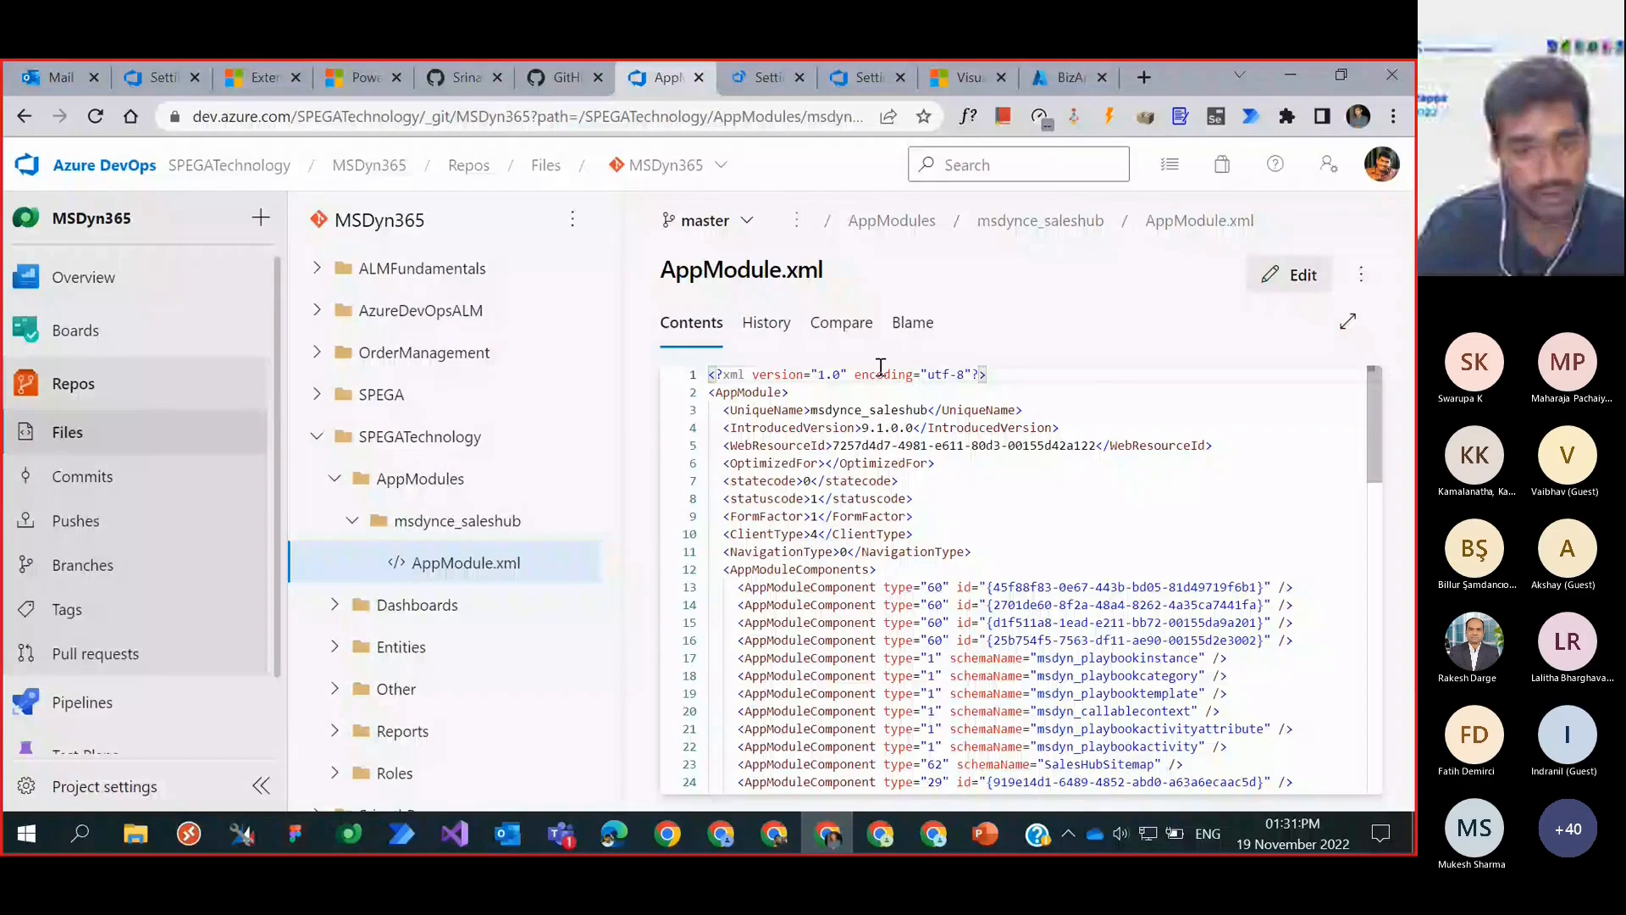
pyautogui.click(261, 786)
pyautogui.click(606, 314)
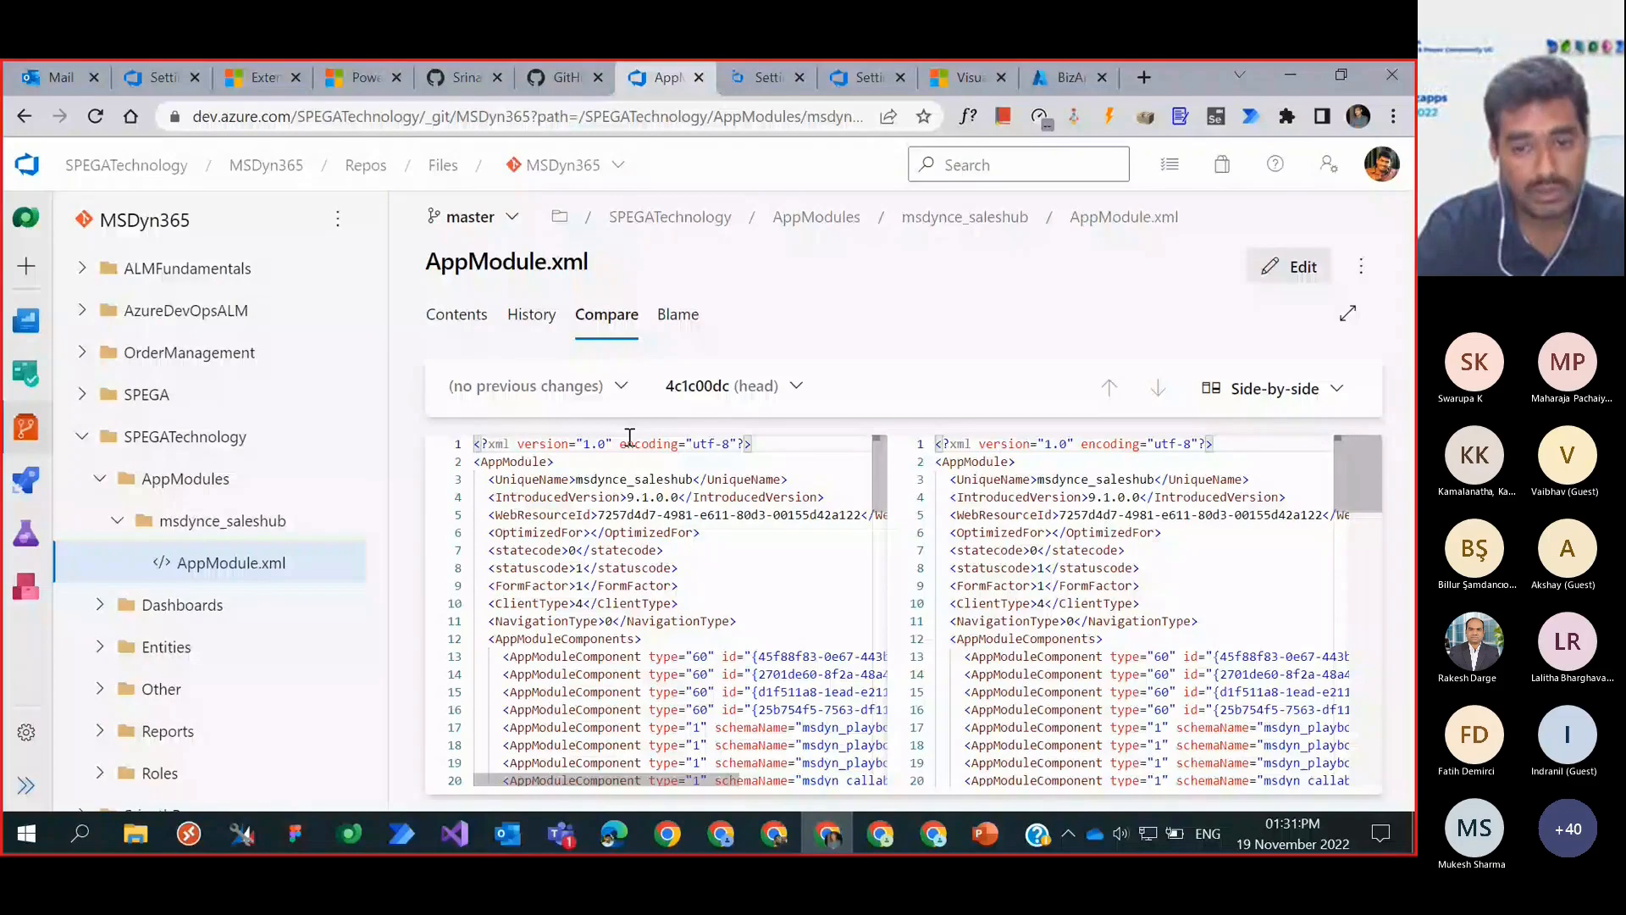
pyautogui.click(796, 386)
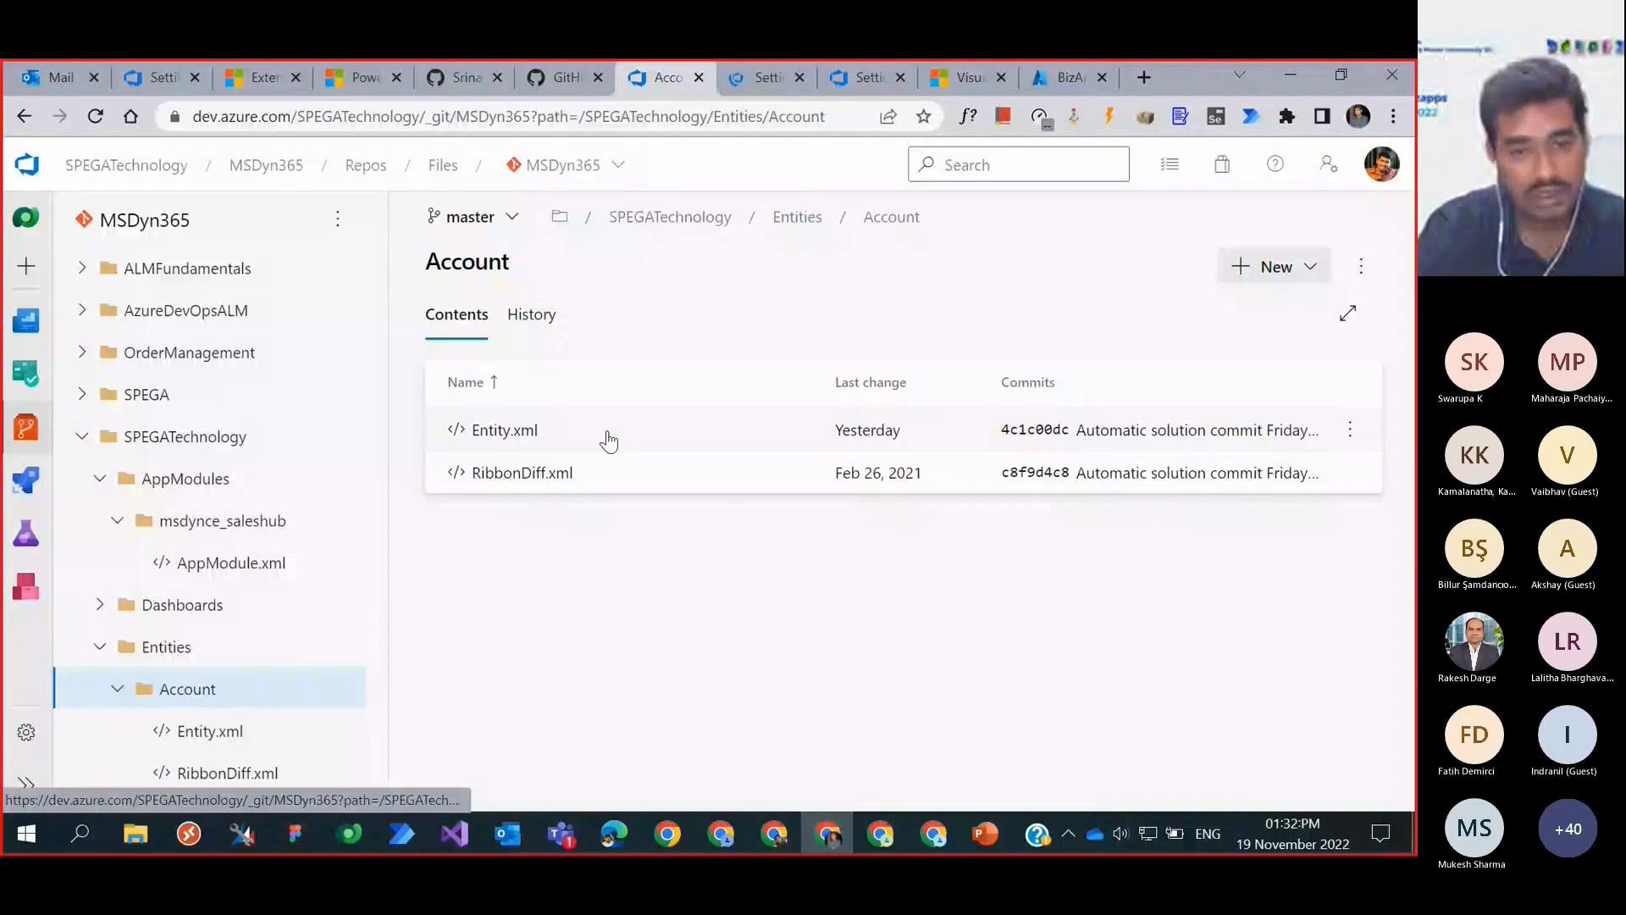
# Step: Open Entity.xml in SPEGATechnology's Entities/Account folder and examine the differences between commits c8f9d4c8 and 4c1c00dc
pyautogui.click(608, 441)
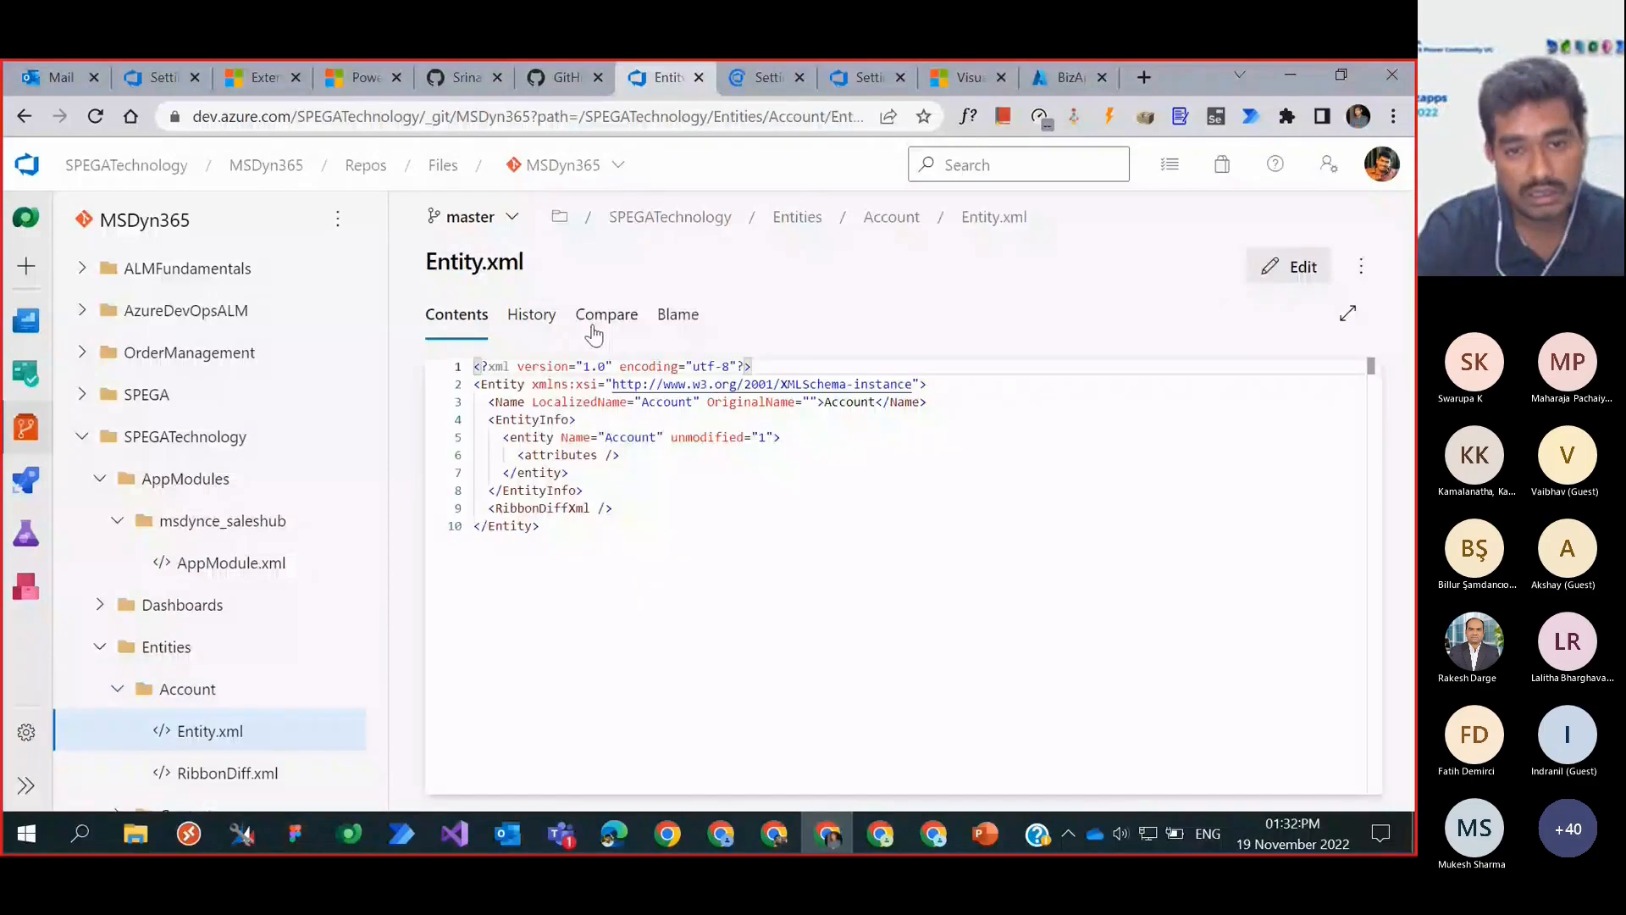
pyautogui.click(593, 315)
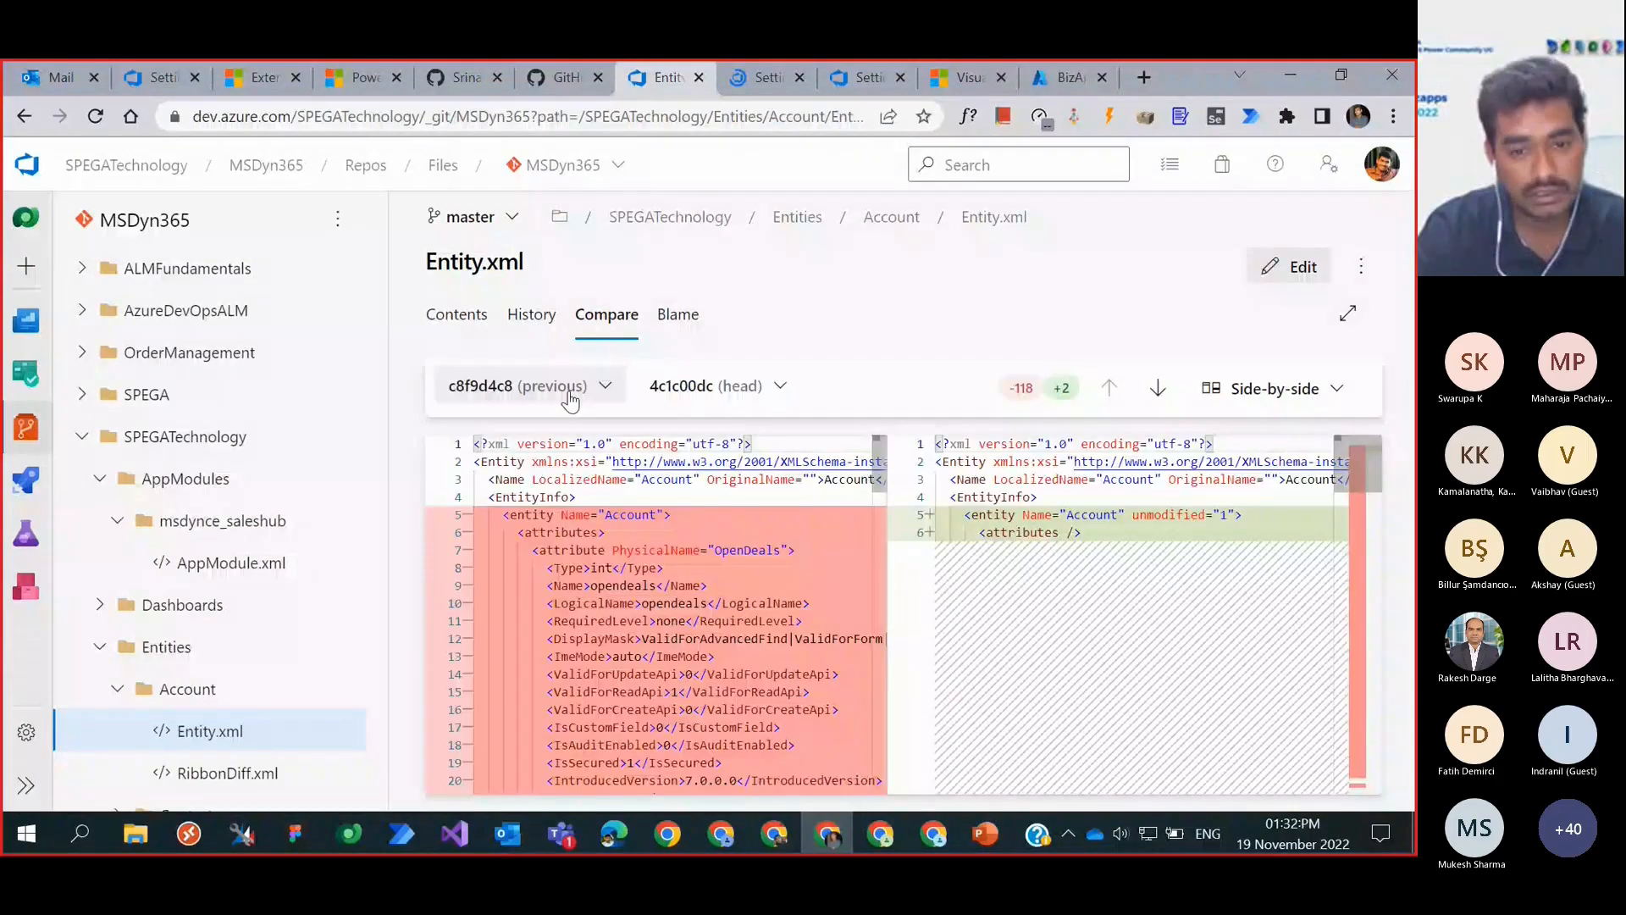
pyautogui.click(564, 388)
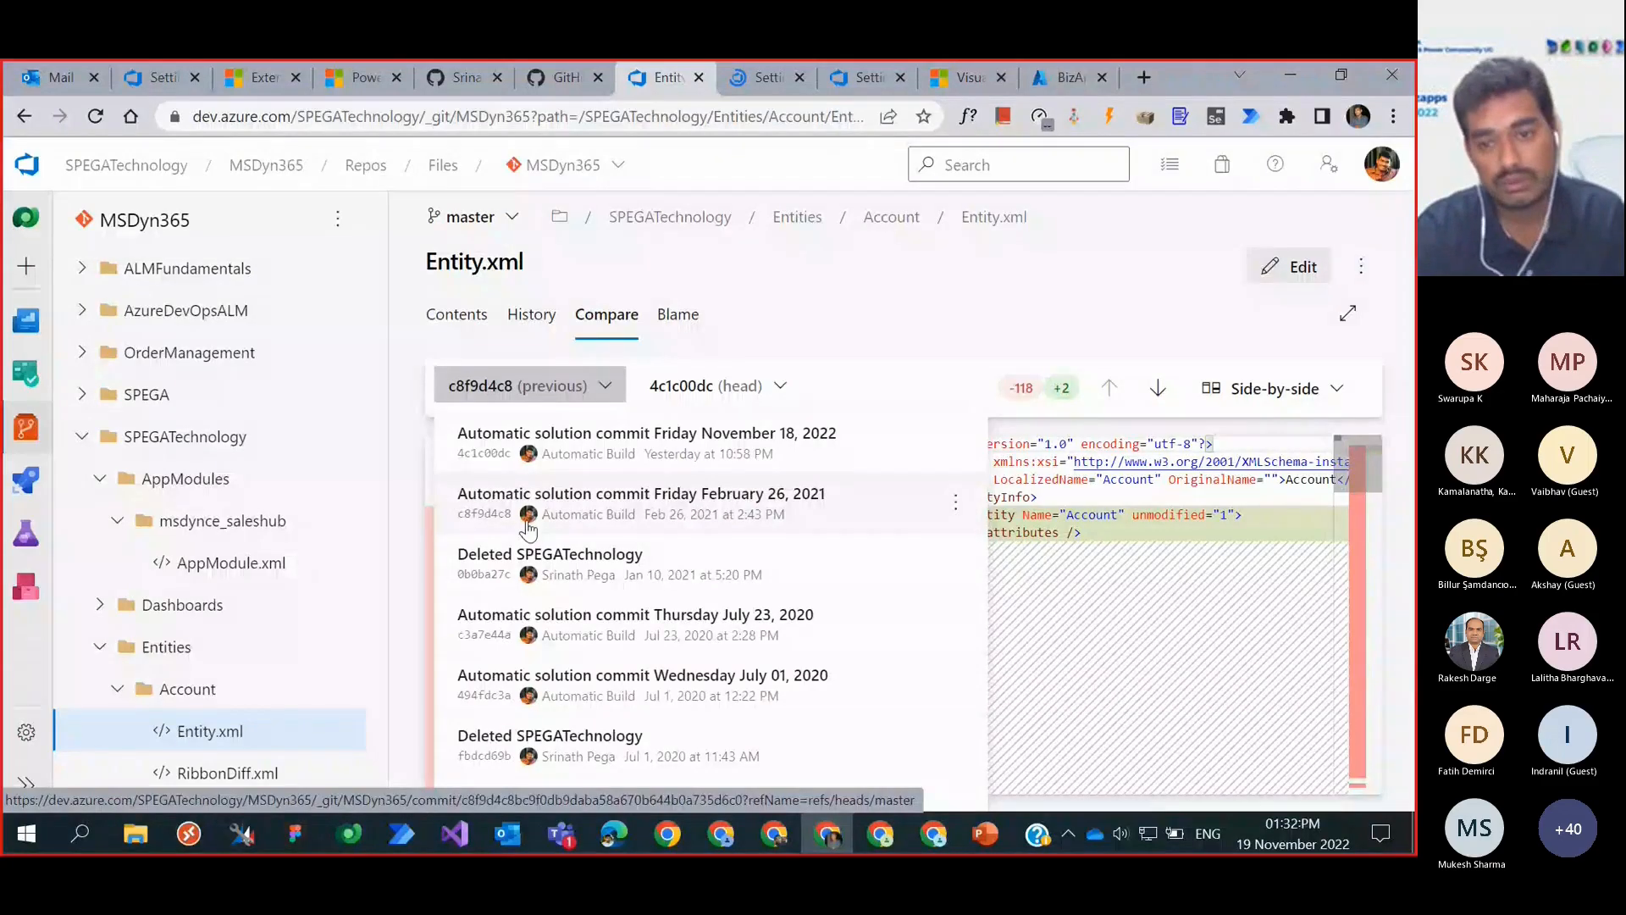
pyautogui.click(775, 386)
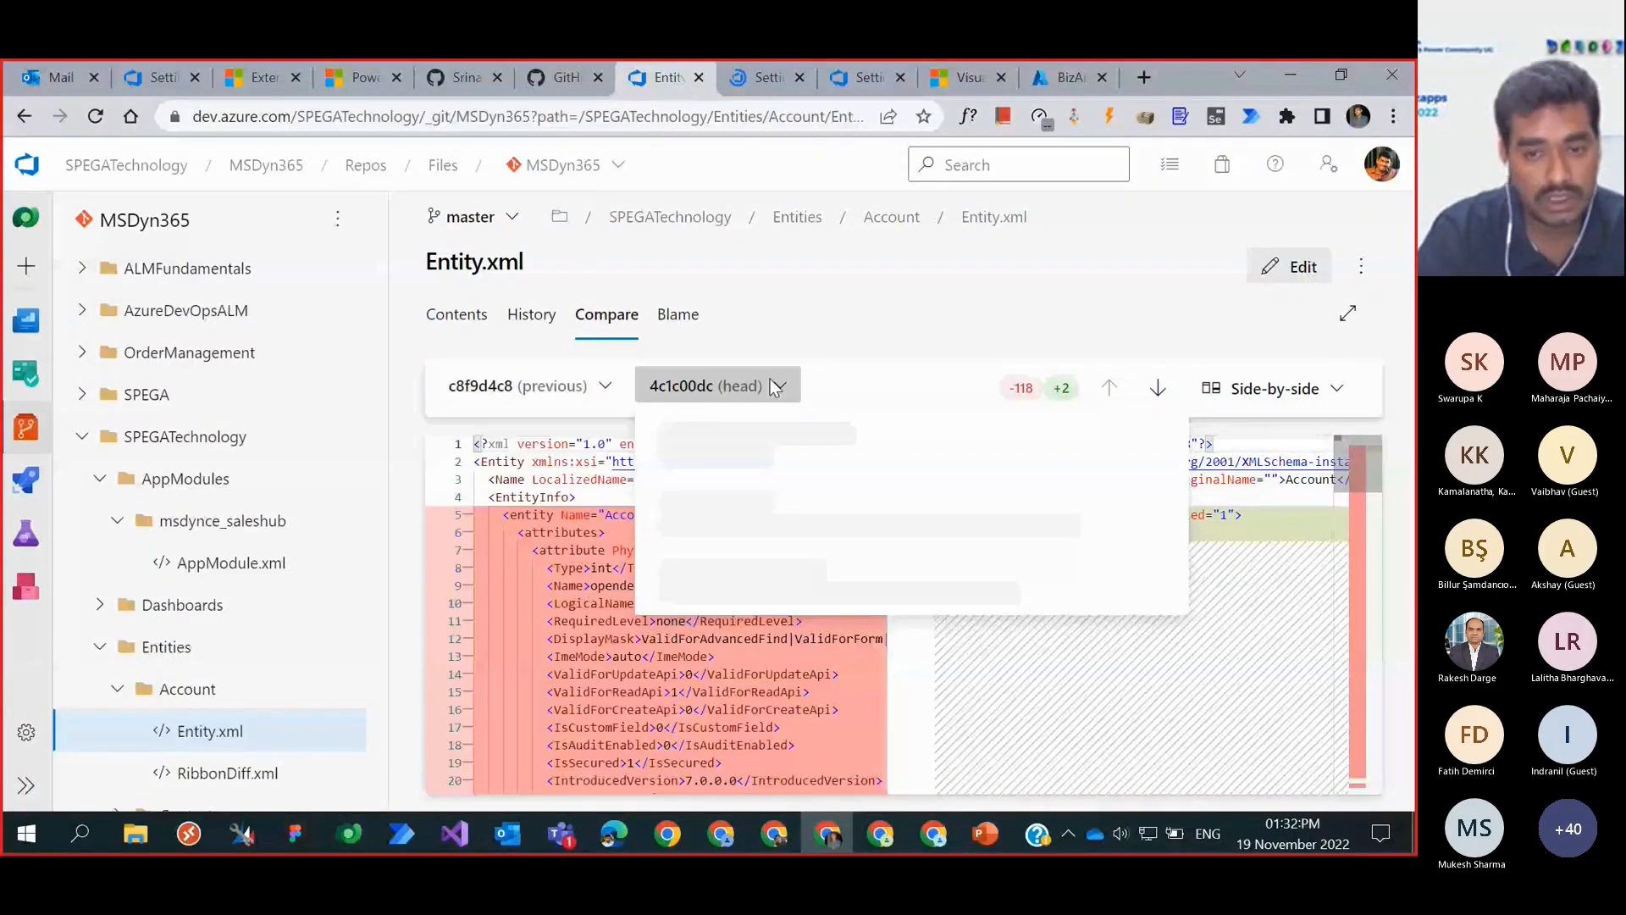
pyautogui.click(1015, 410)
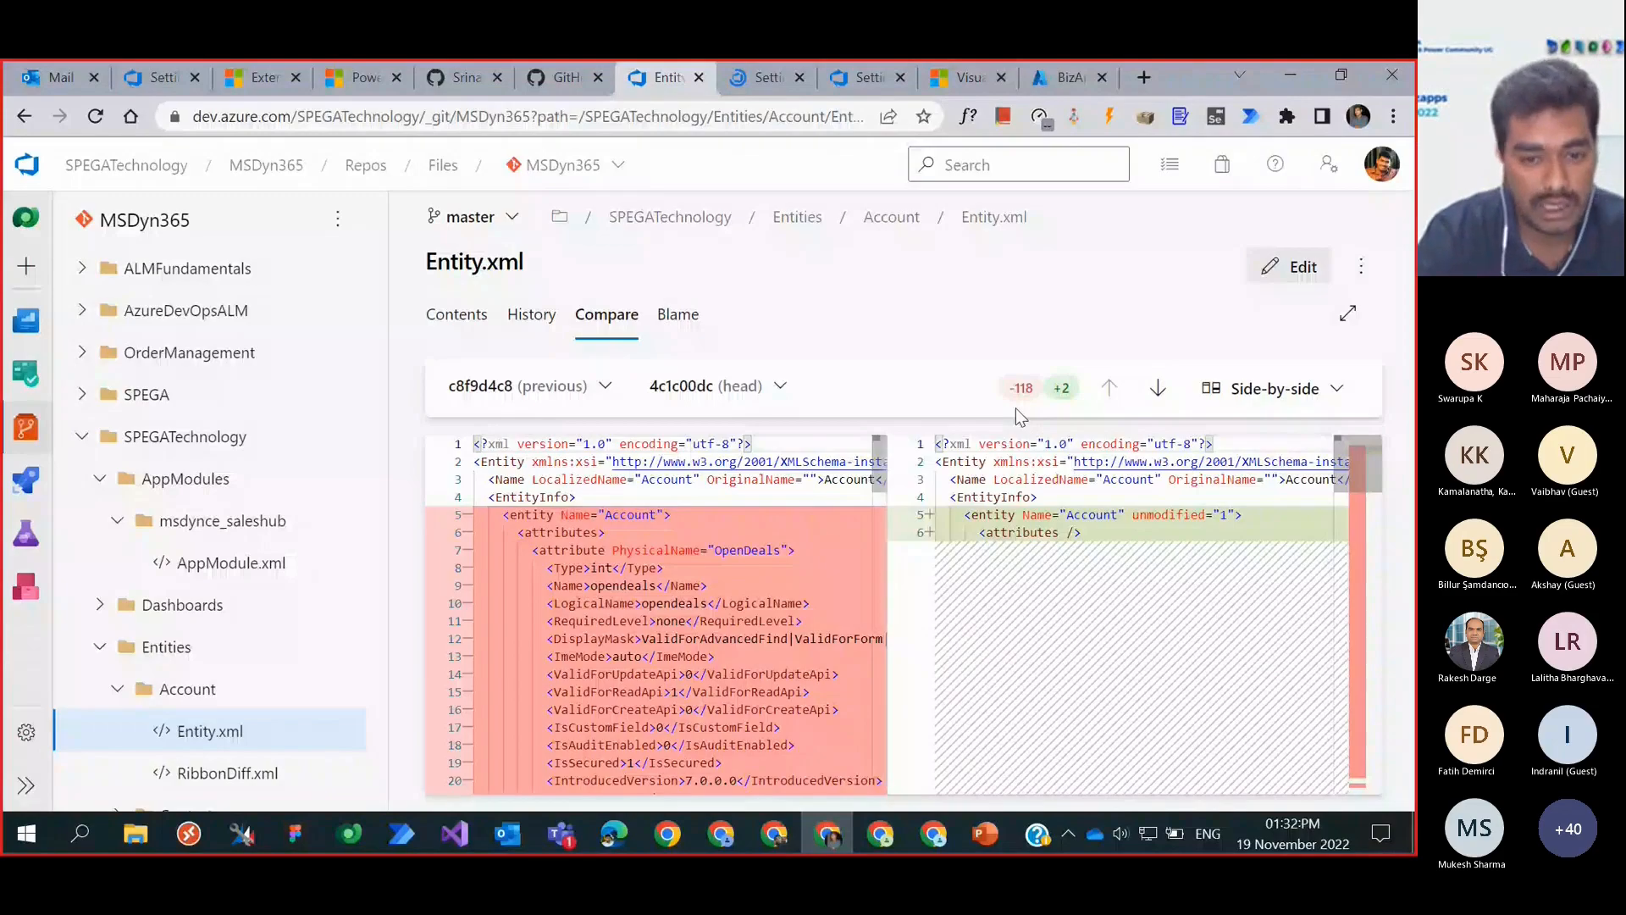
pyautogui.scroll(-5, 749, 694)
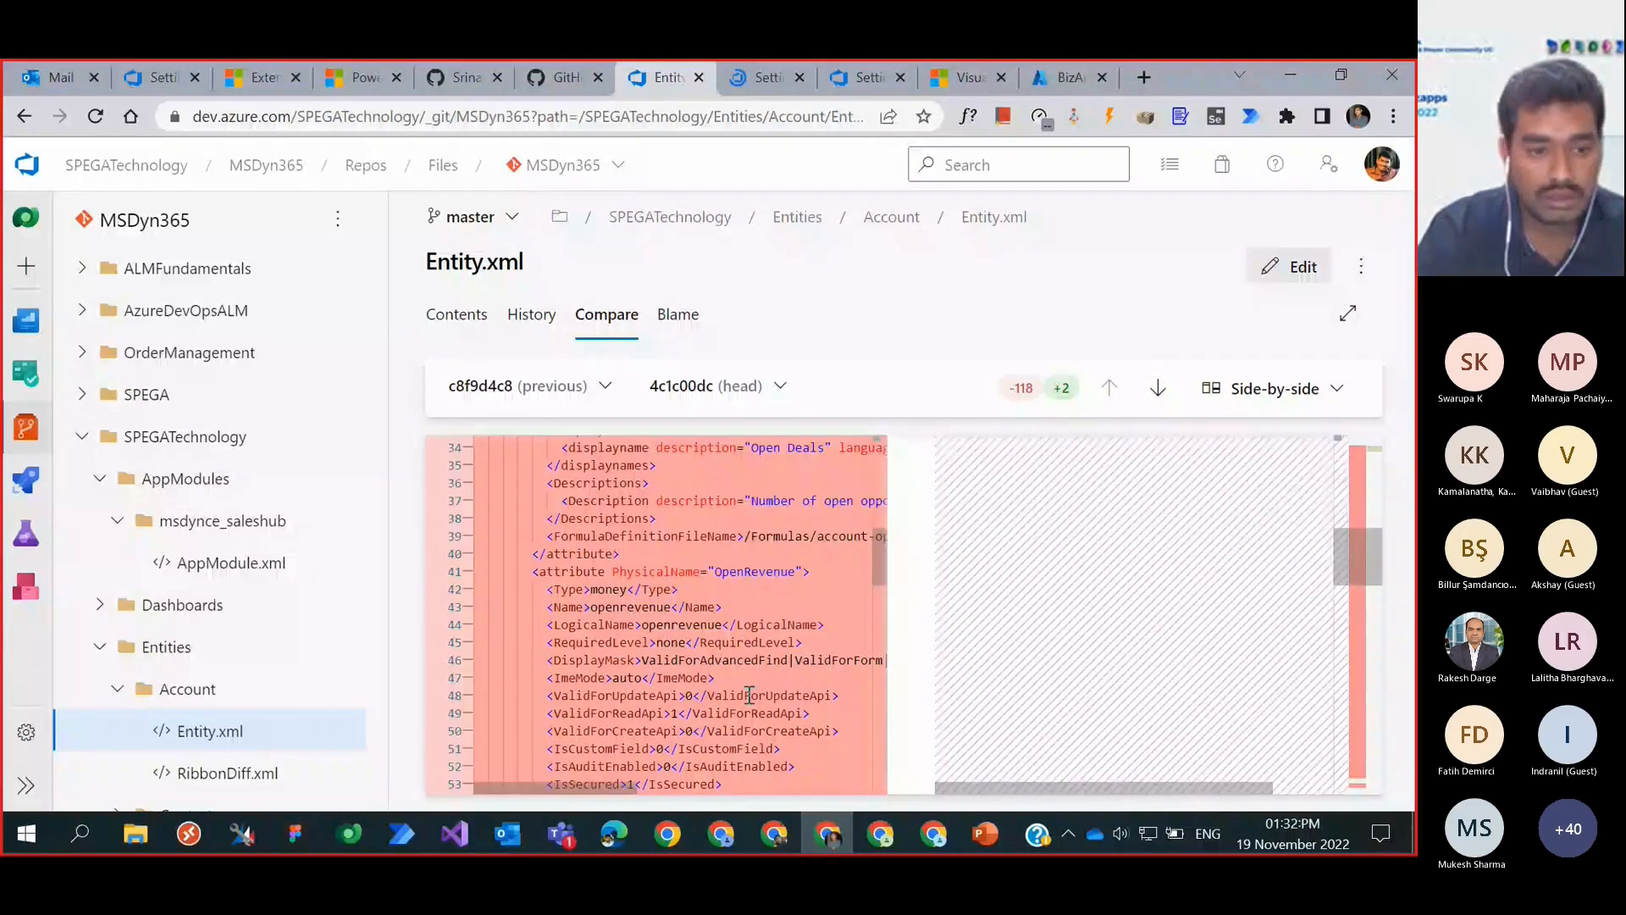
pyautogui.scroll(5, 749, 695)
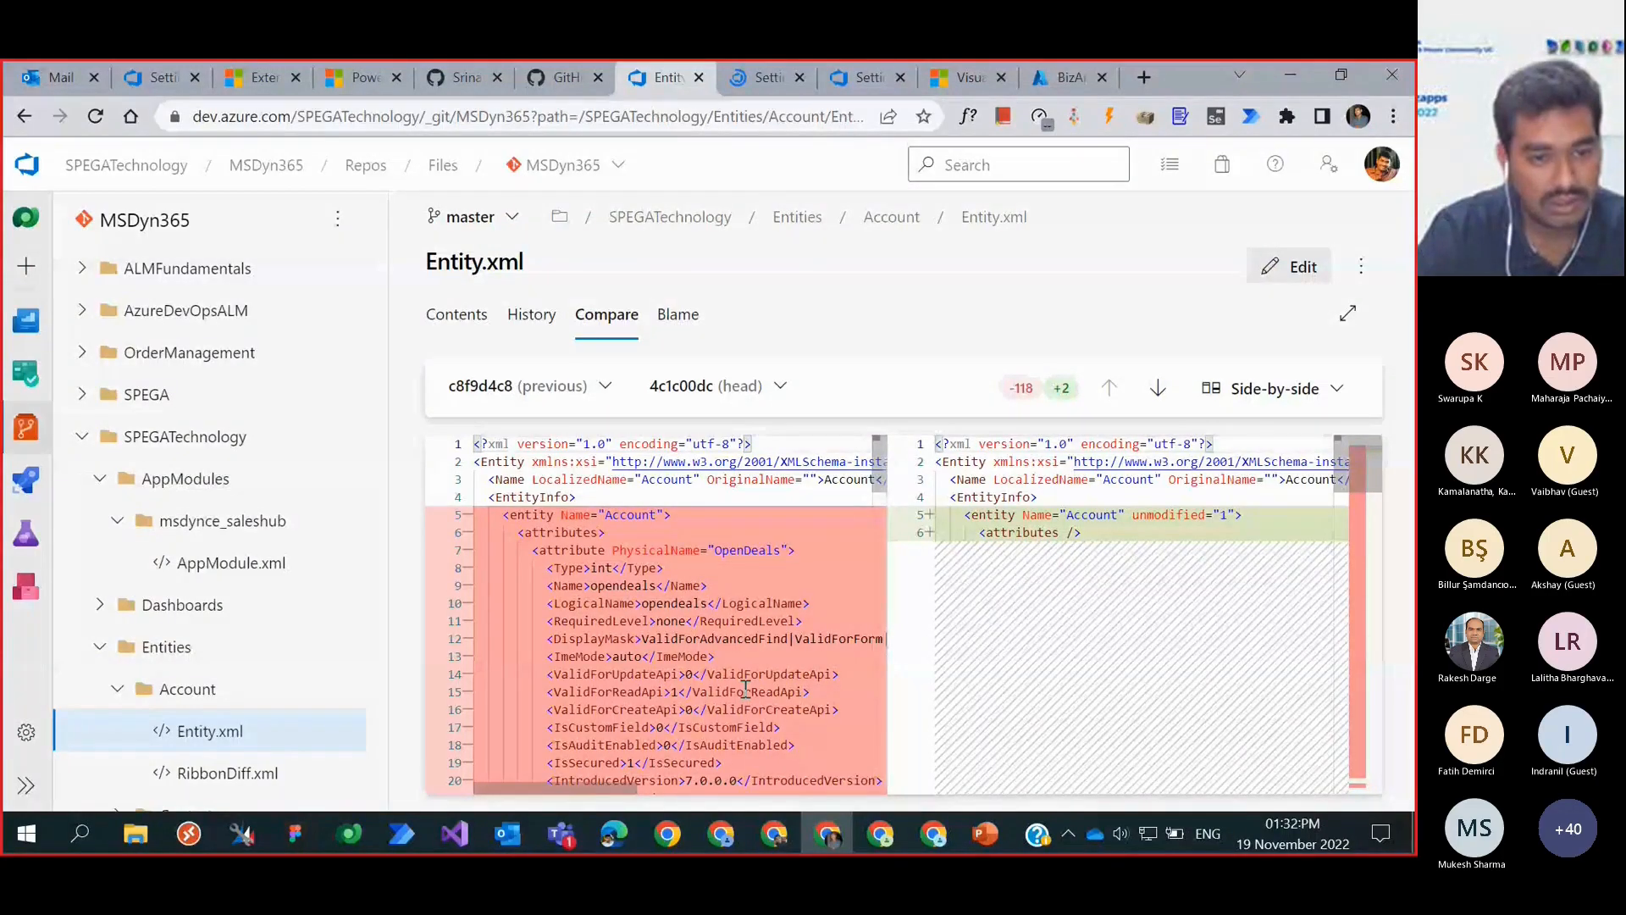
# Step: Open the ALM.Release release pipeline of MSDyn365 for editing and show its Build artifact's settings
pyautogui.moveTo(23, 487)
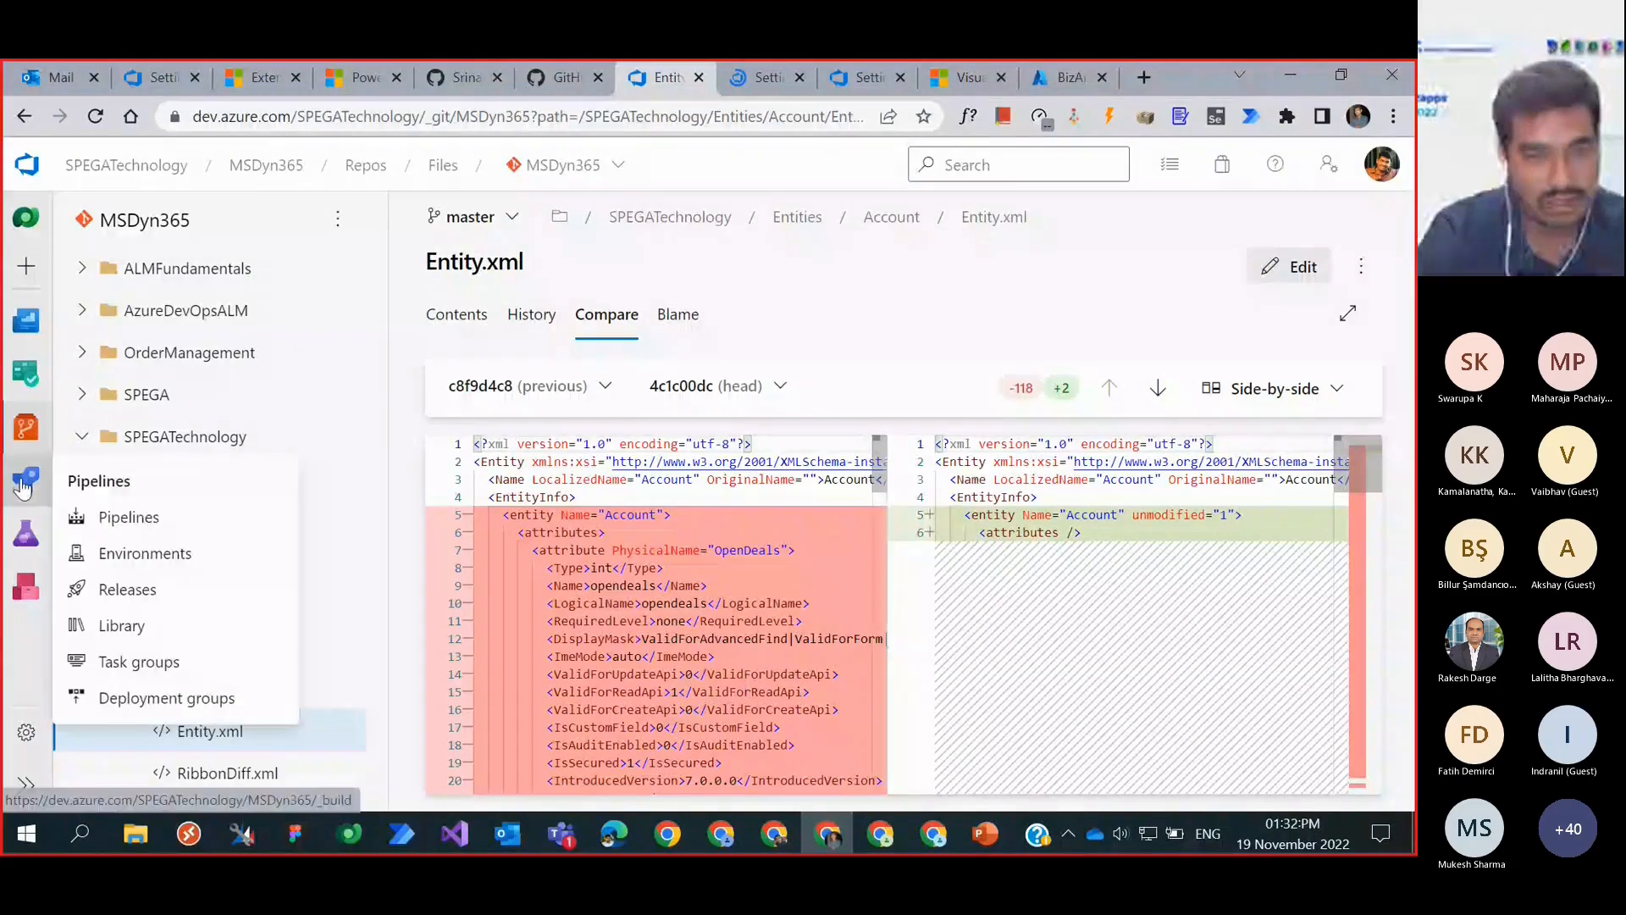
pyautogui.click(25, 783)
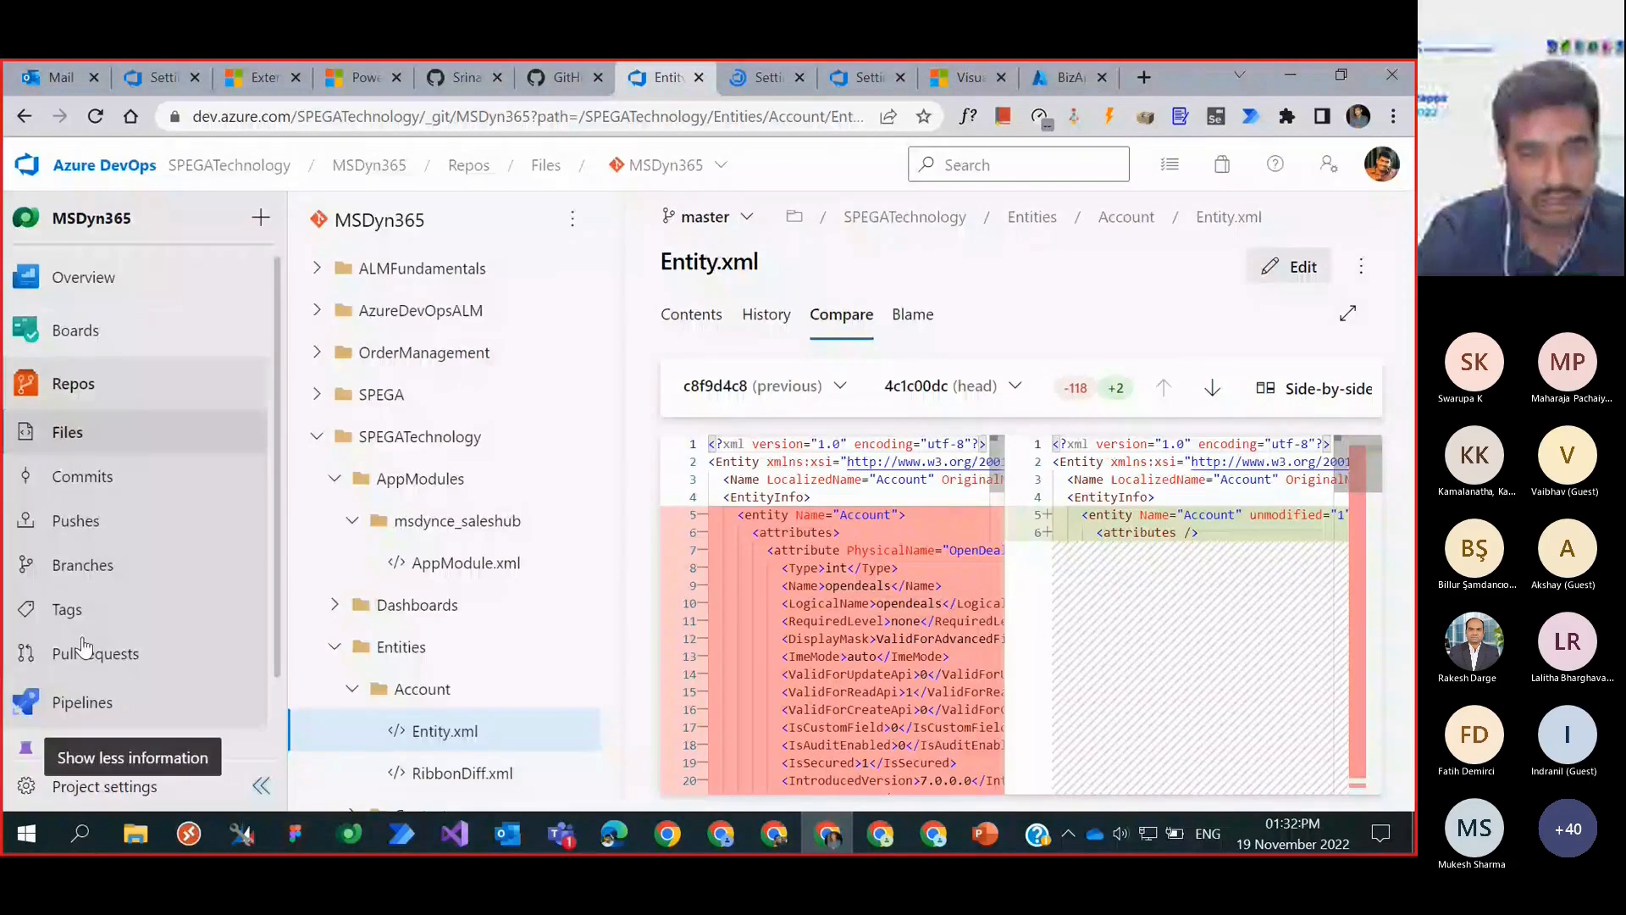
pyautogui.scroll(-1, 82, 648)
pyautogui.moveTo(135, 635)
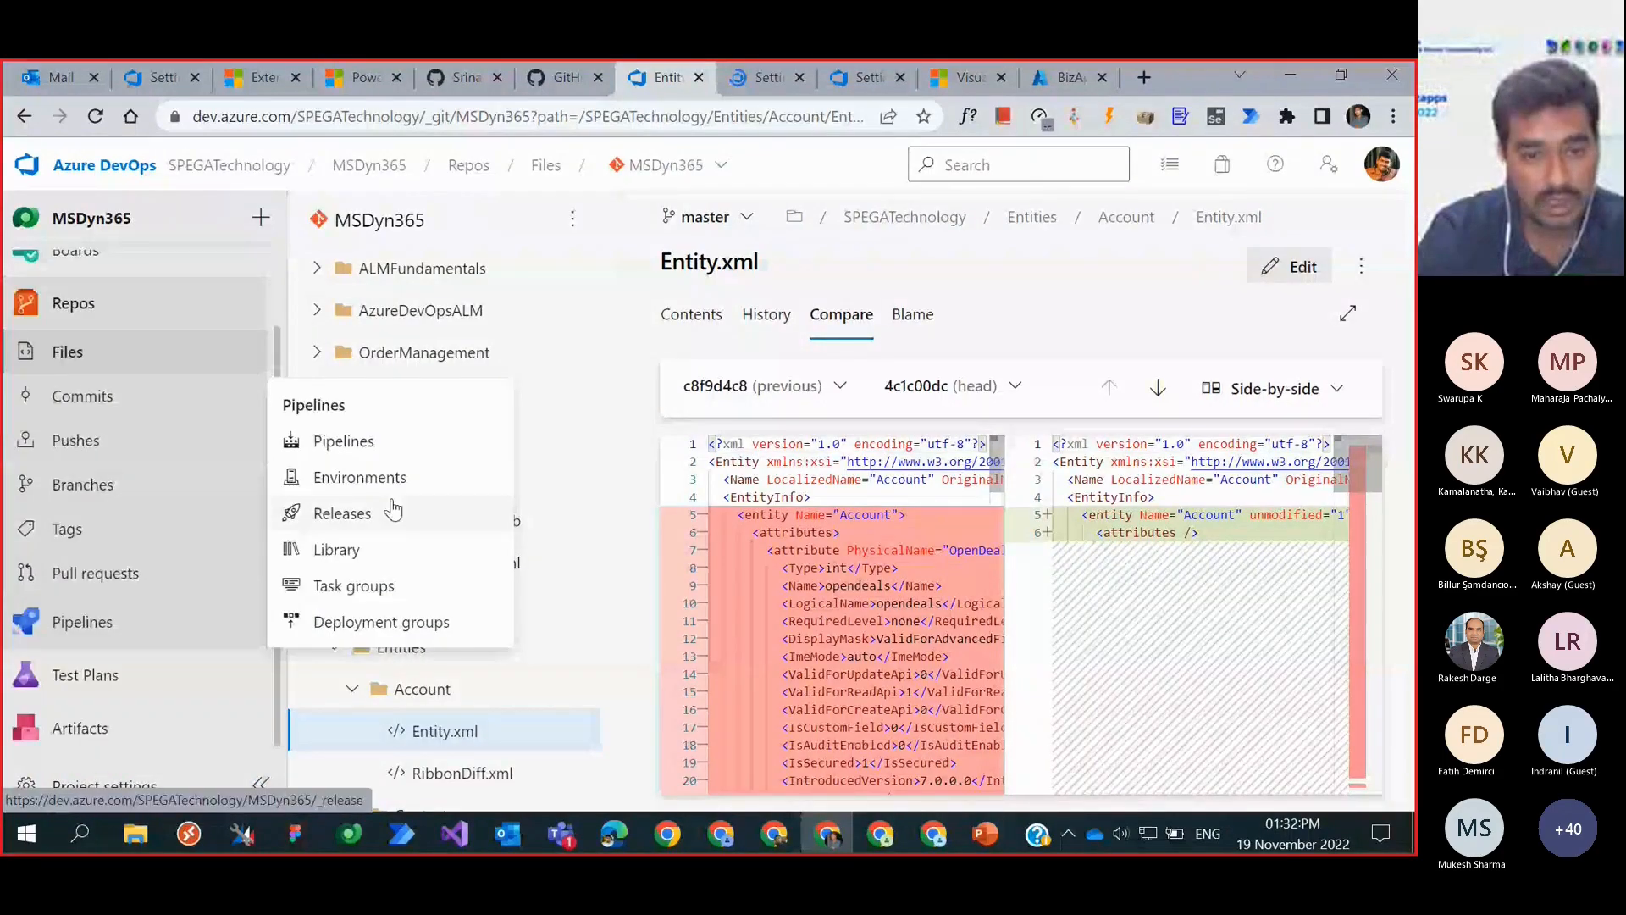
pyautogui.click(373, 523)
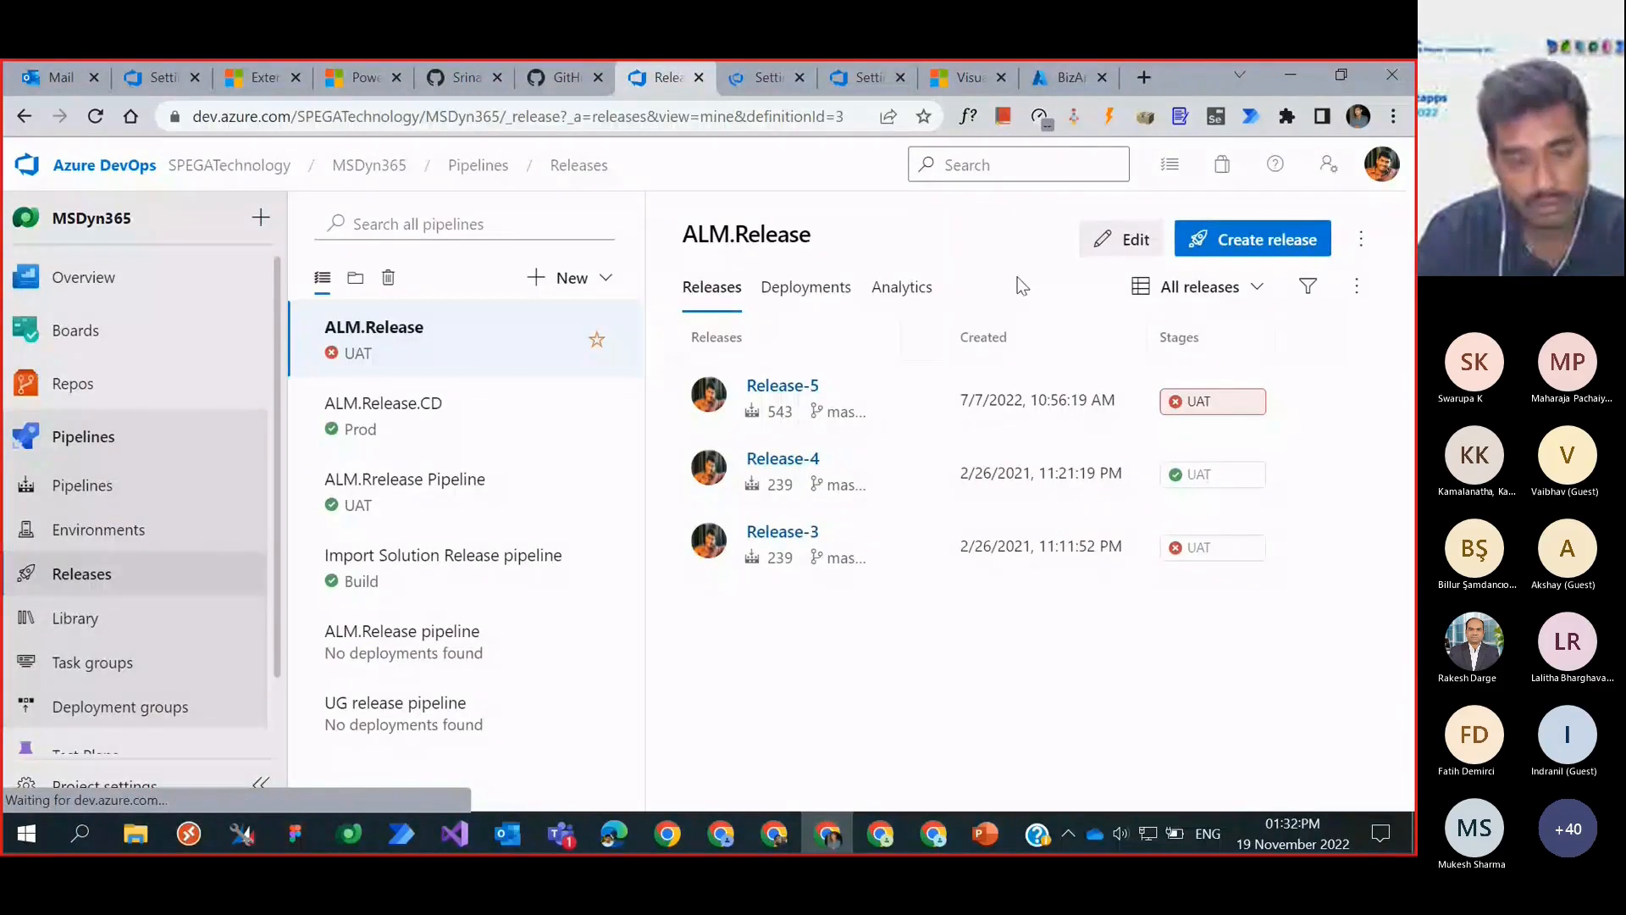
pyautogui.click(1139, 242)
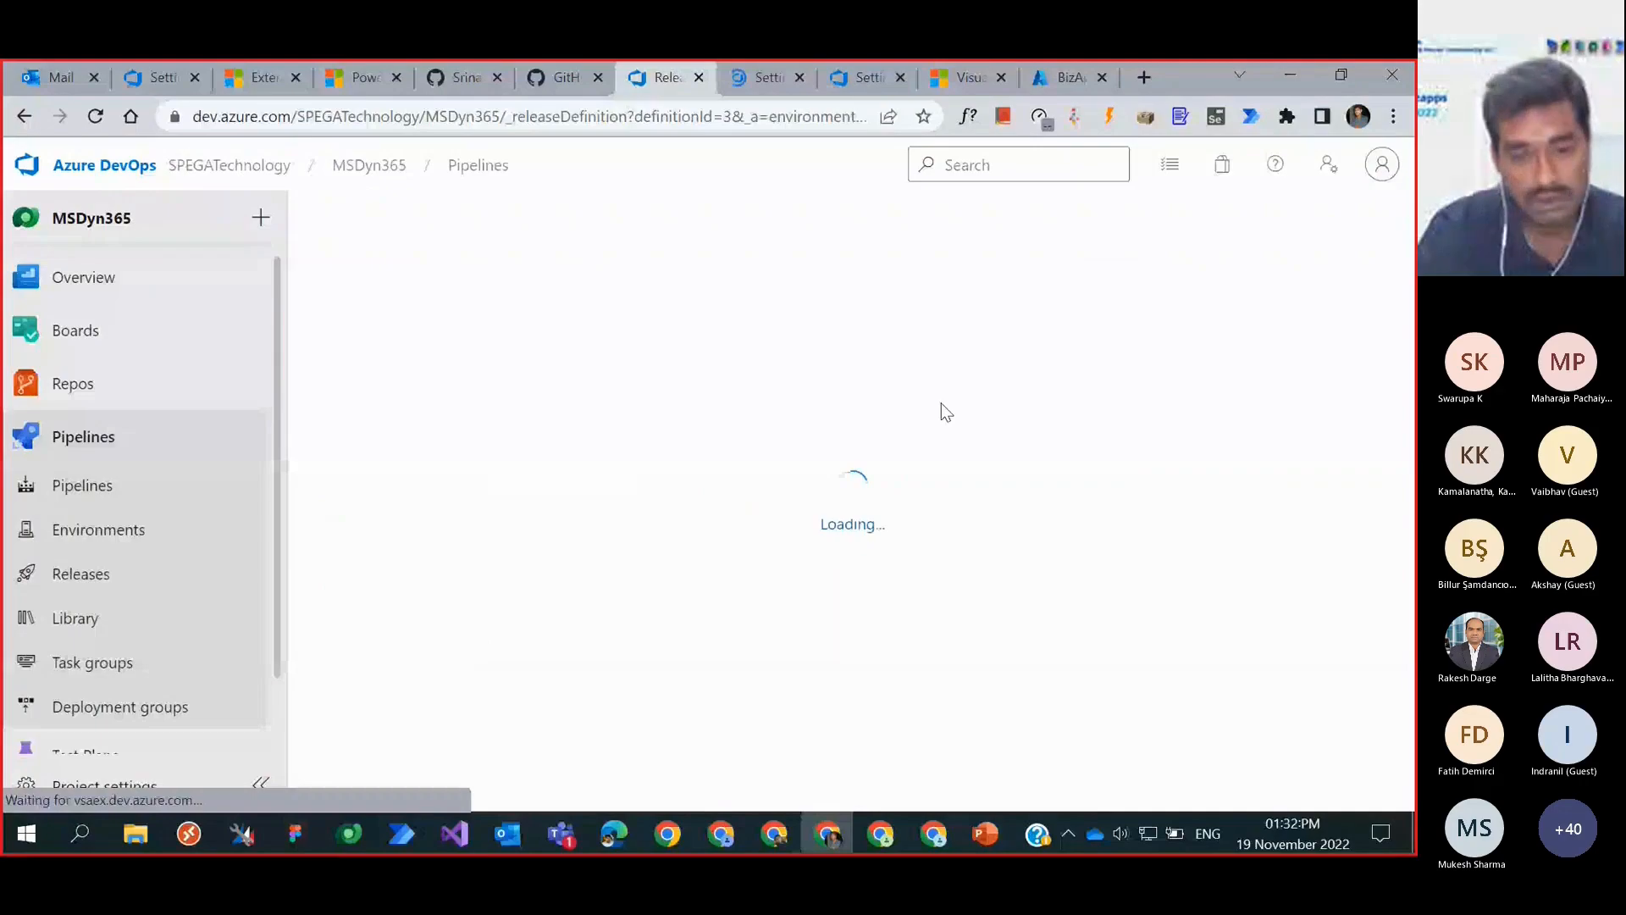
pyautogui.click(458, 542)
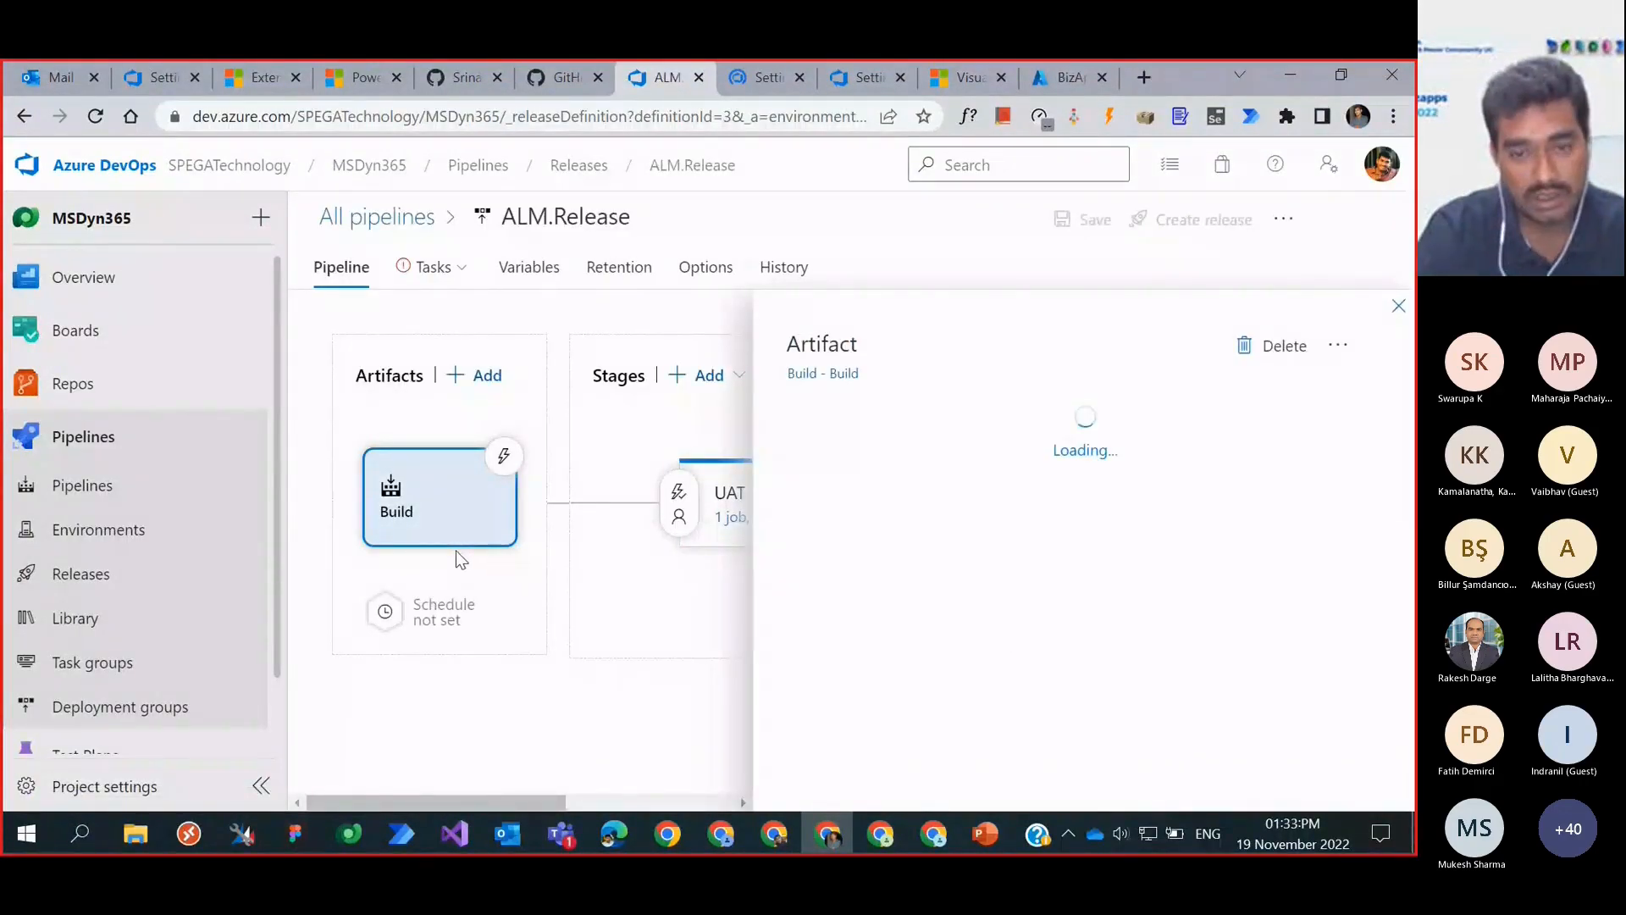
# Step: Review the Build artifact's project, source build pipeline, default version and source alias, and close its settings
pyautogui.click(633, 454)
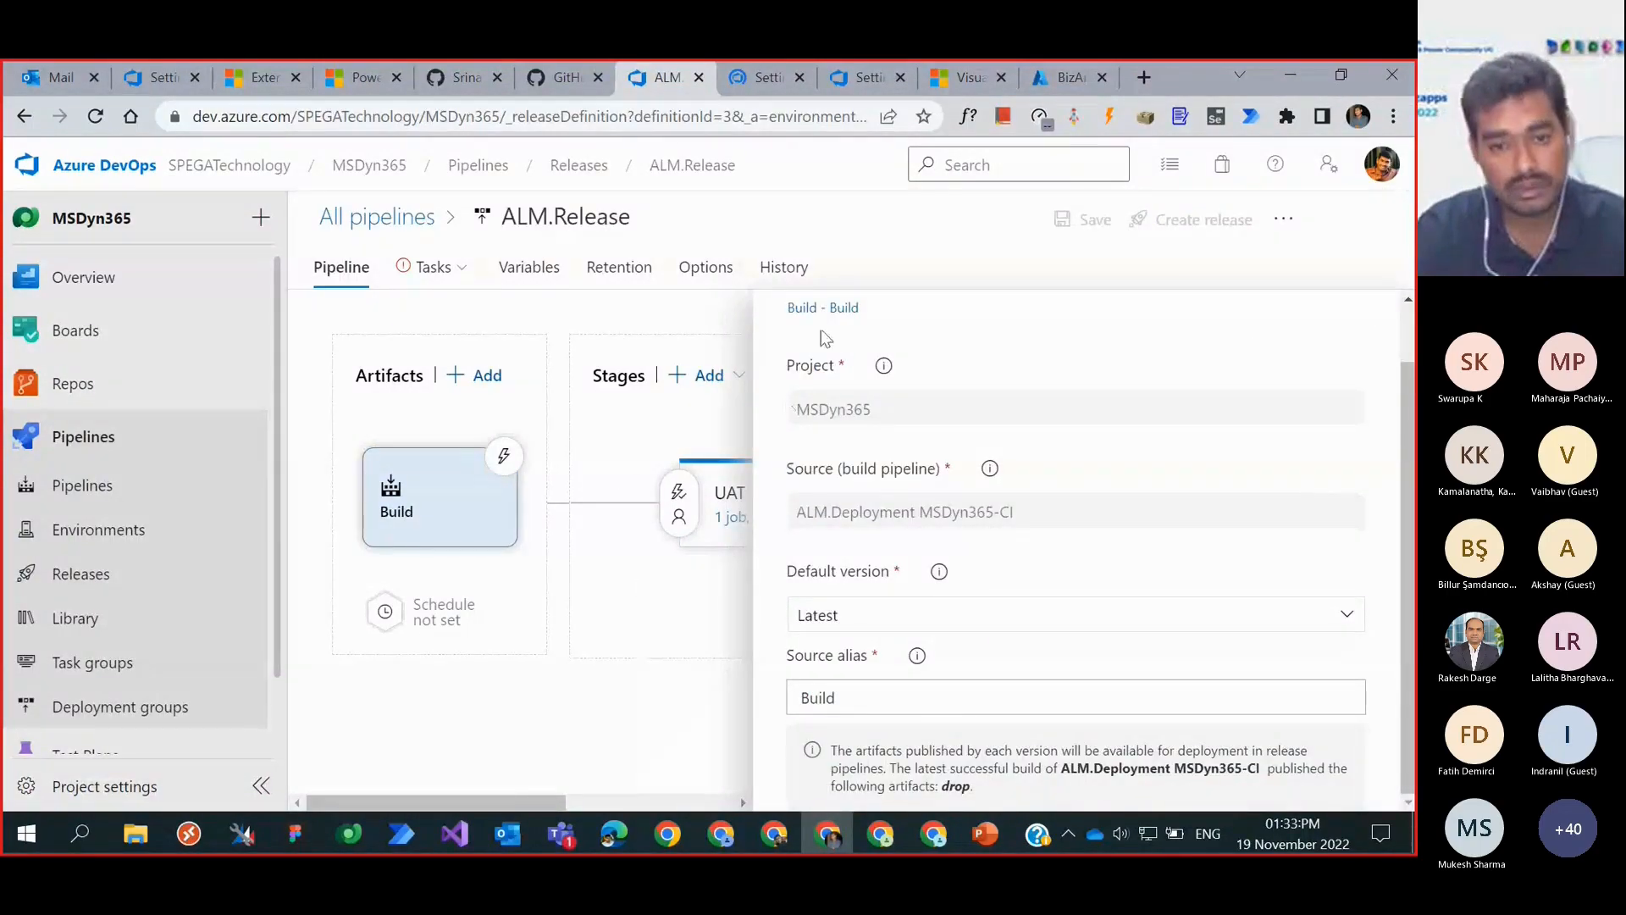
pyautogui.scroll(1, 946, 440)
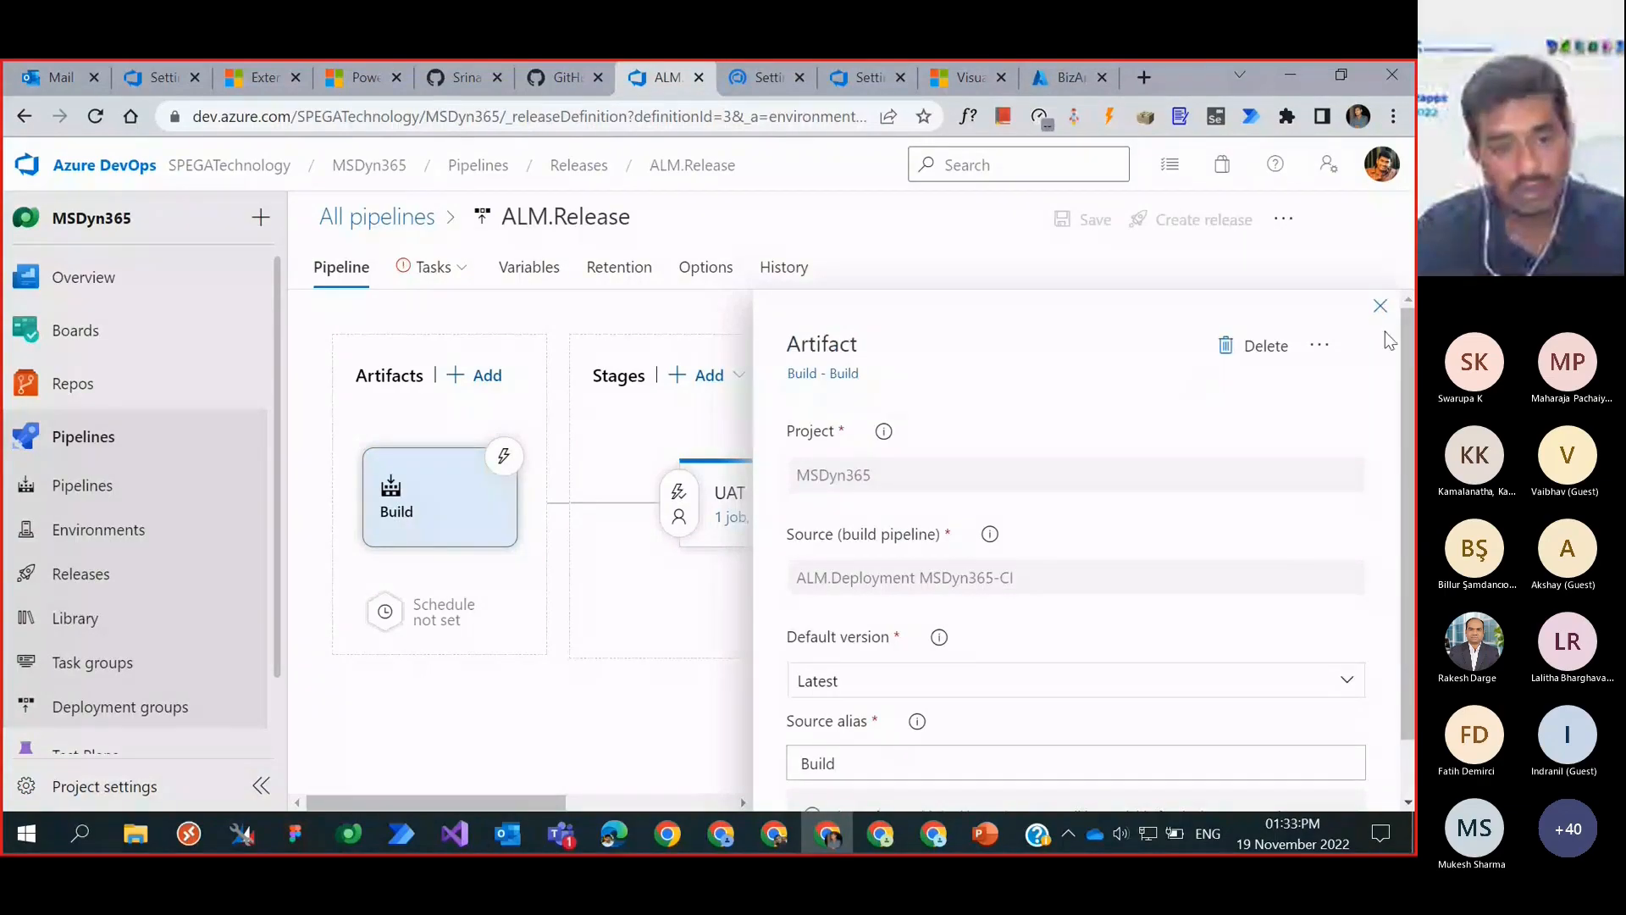
pyautogui.click(1380, 305)
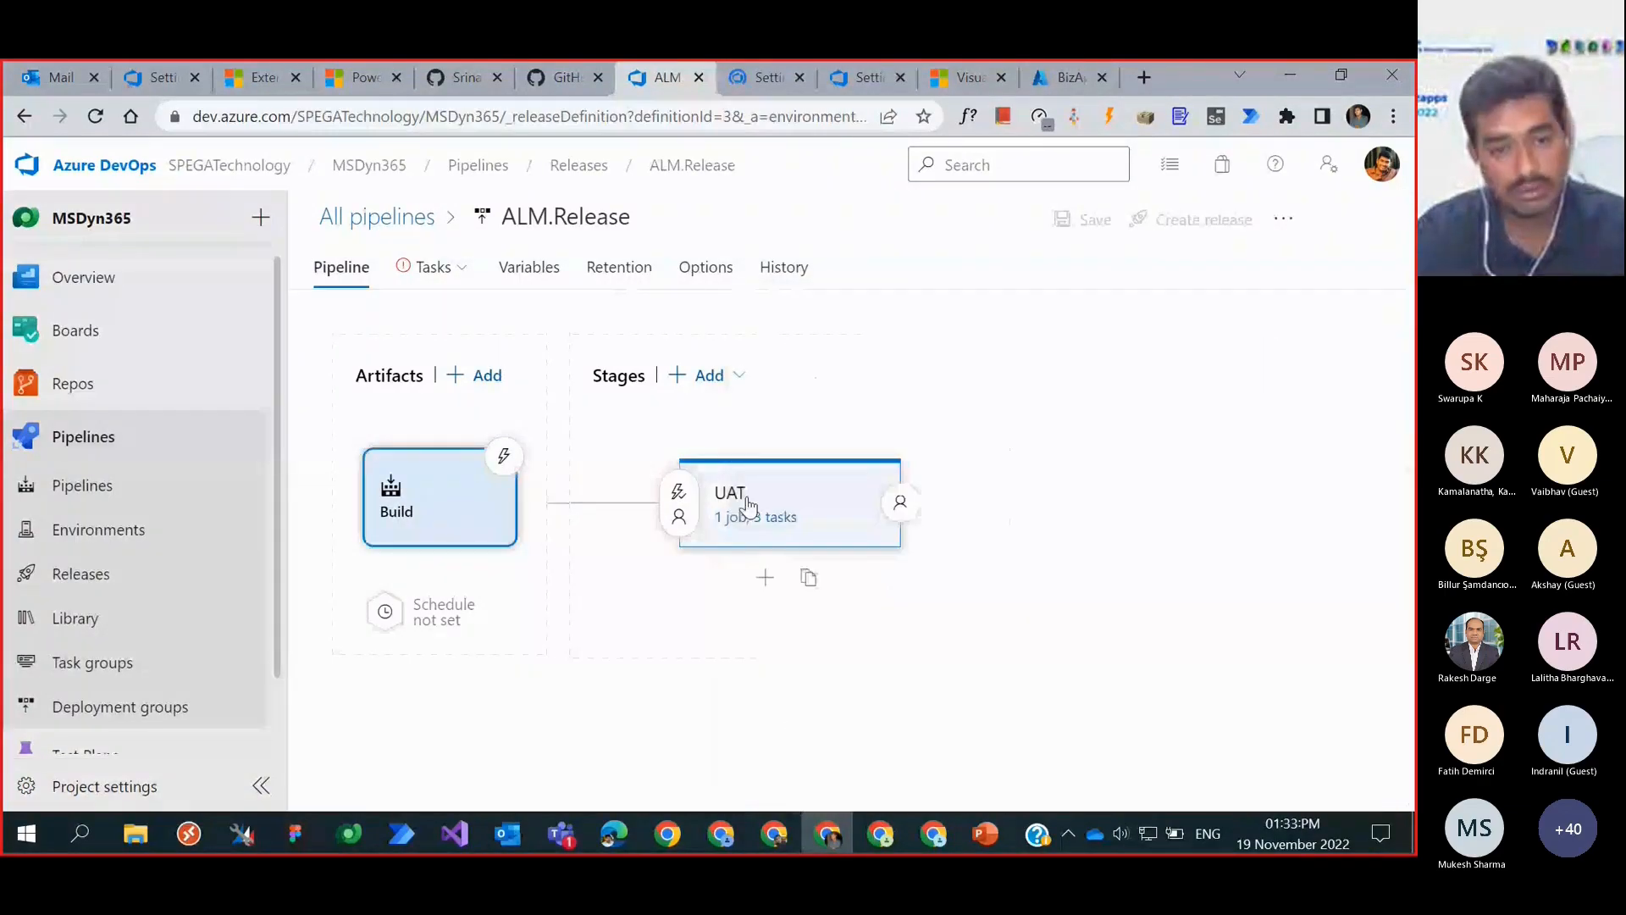
# Step: Open the UAT stage's tasks and examine the settings of the Power Platform Tool Installer and Power Platform Import Solution tasks
pyautogui.click(748, 506)
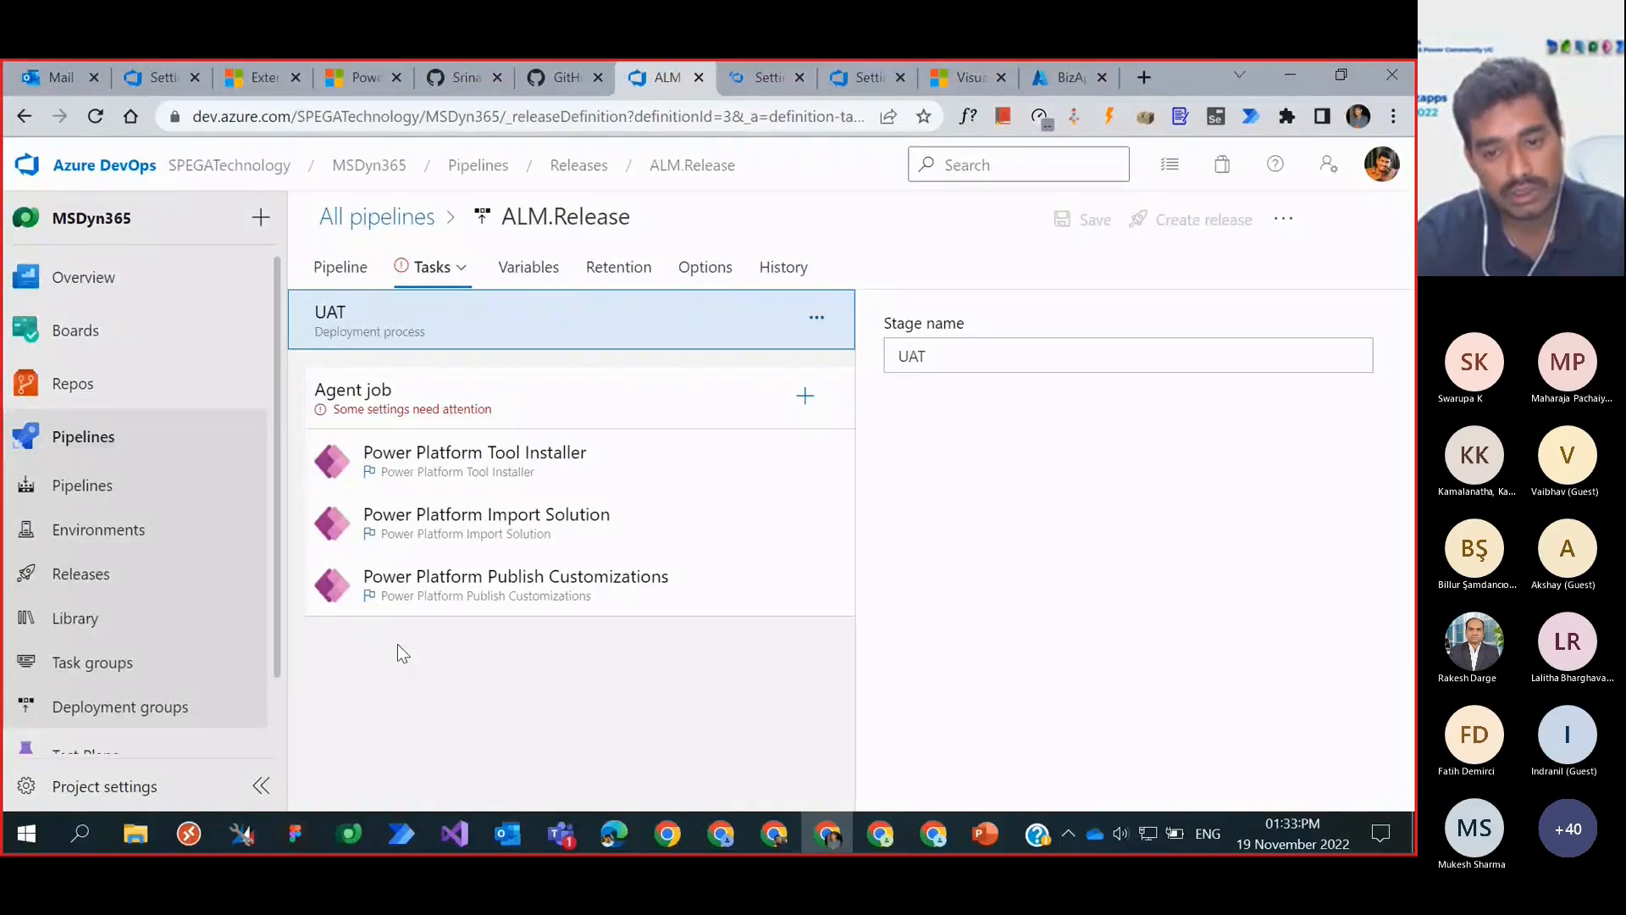
pyautogui.click(526, 478)
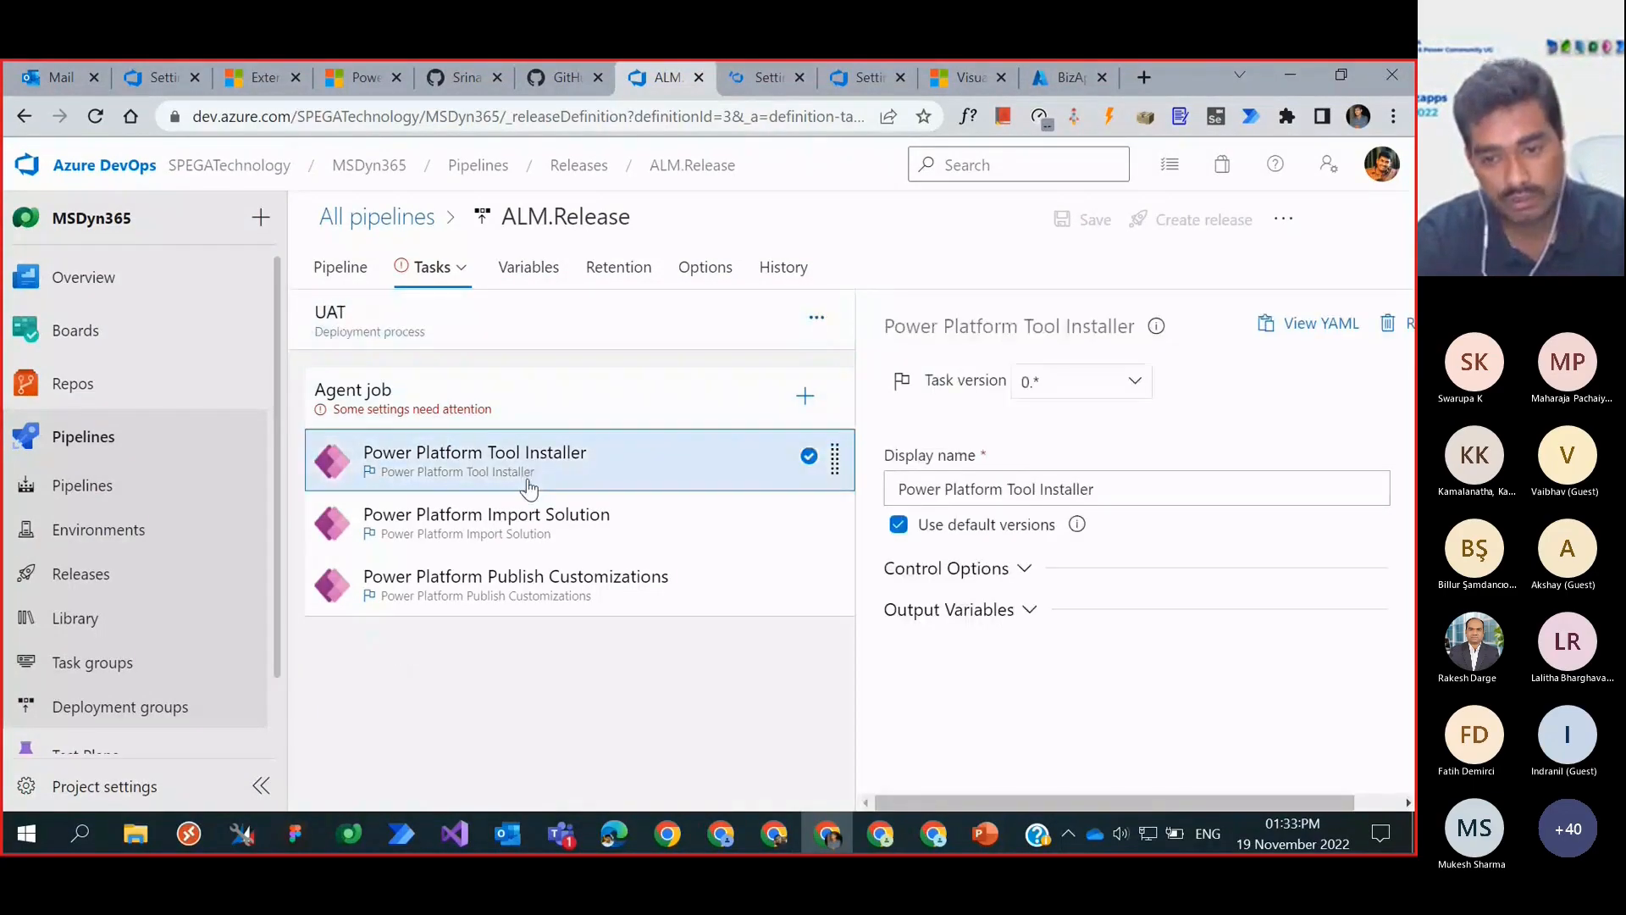
pyautogui.click(529, 521)
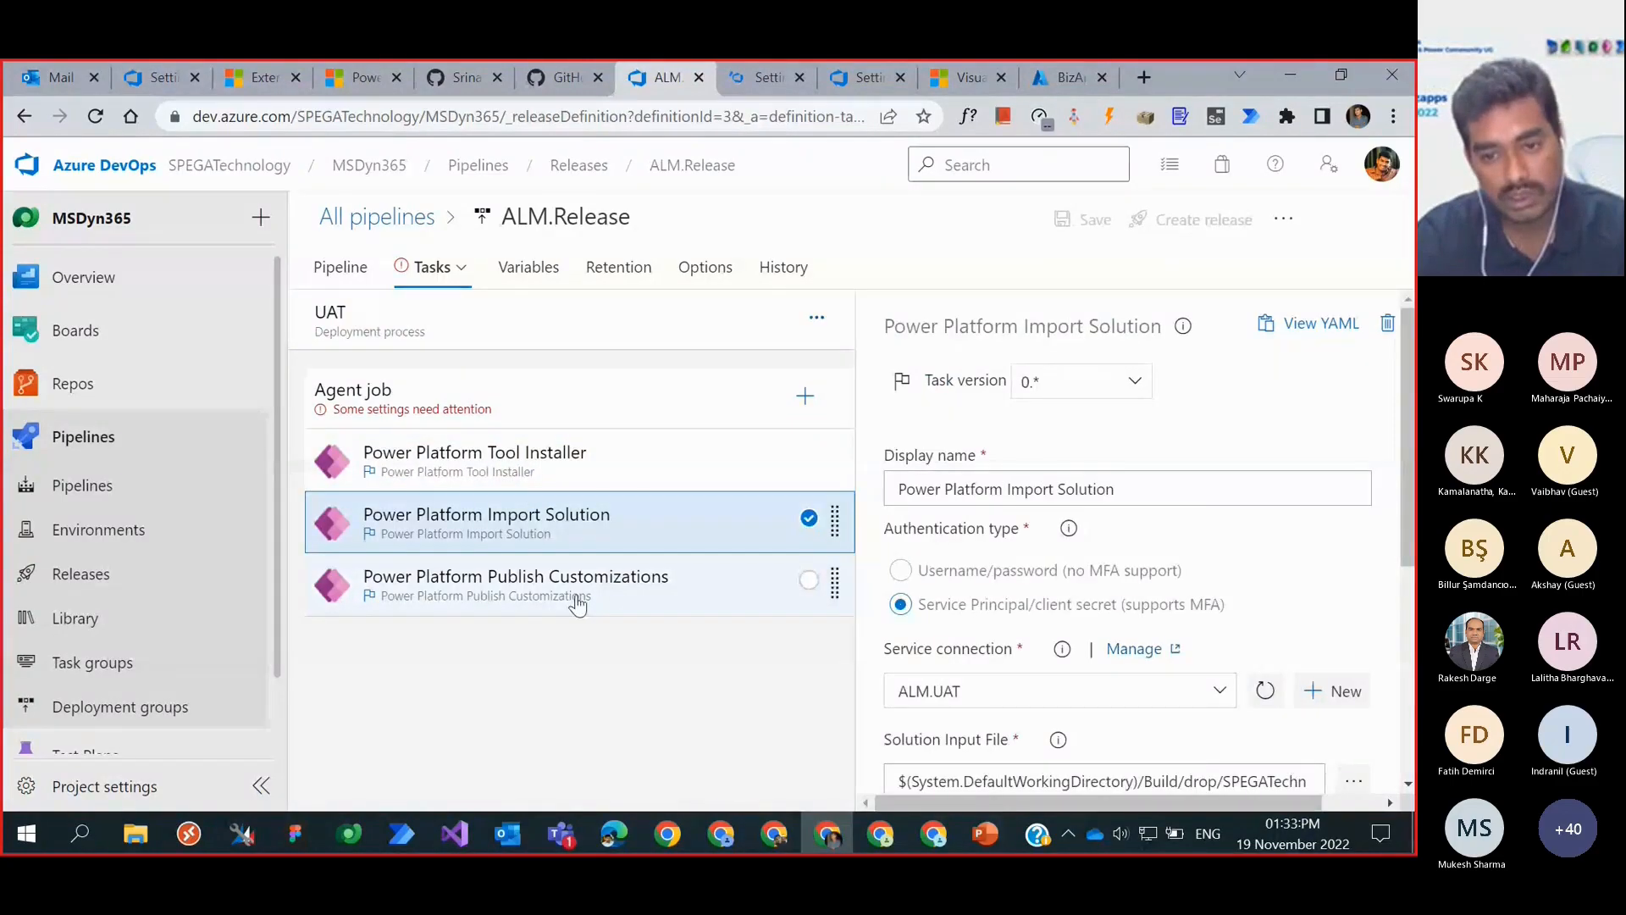
pyautogui.scroll(-3, 1160, 669)
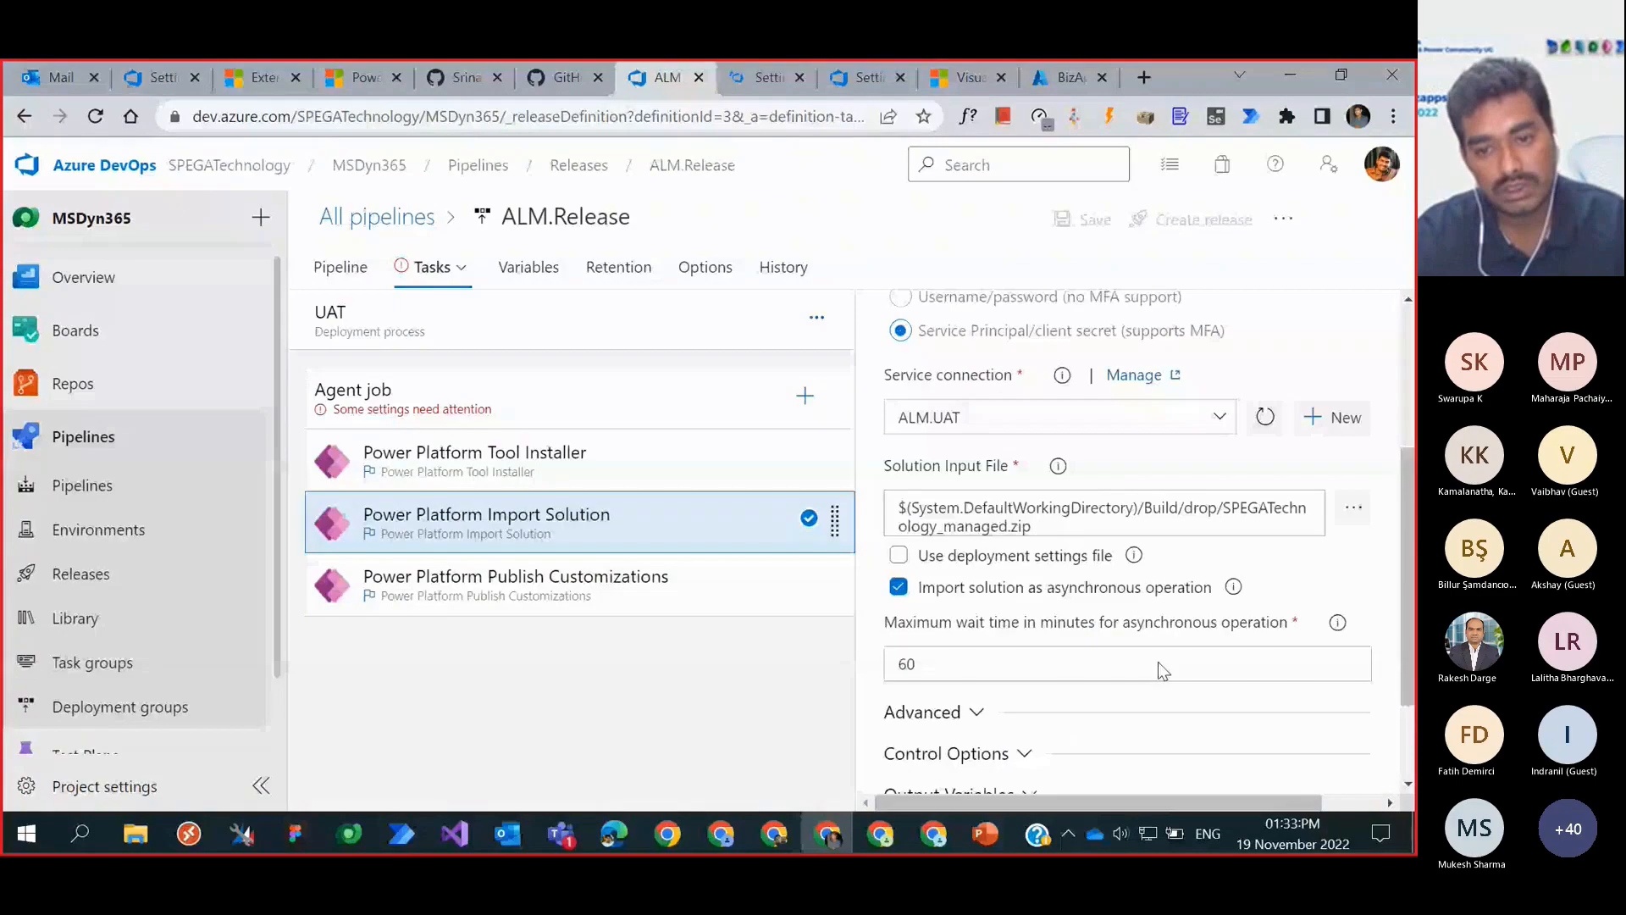
pyautogui.scroll(-1, 1157, 662)
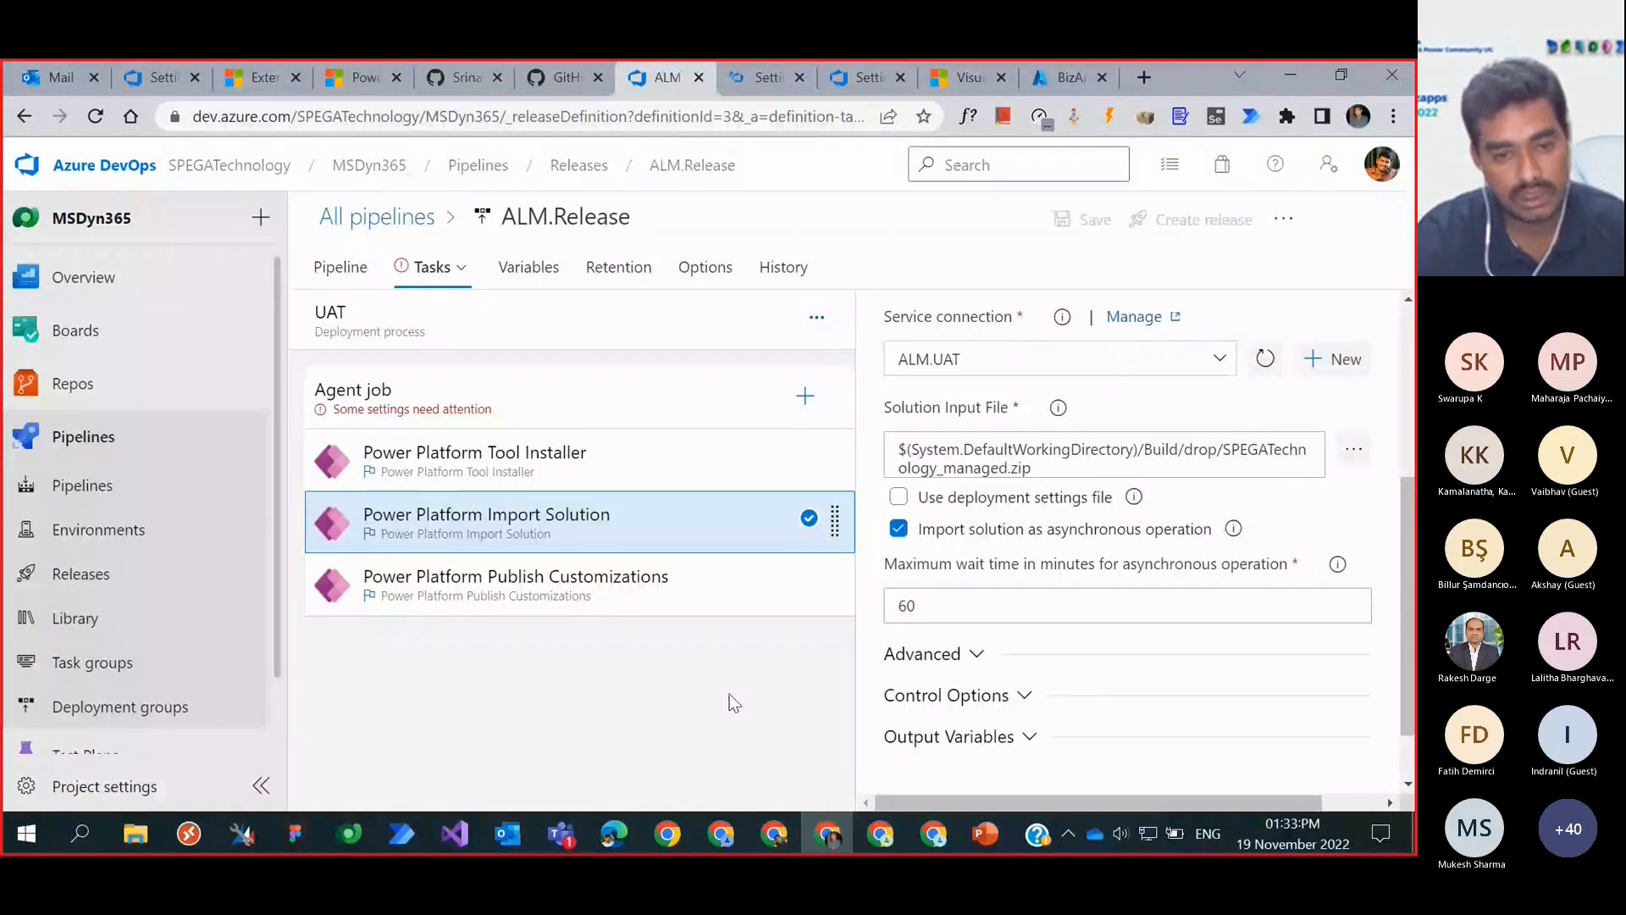
pyautogui.scroll(1, 1200, 569)
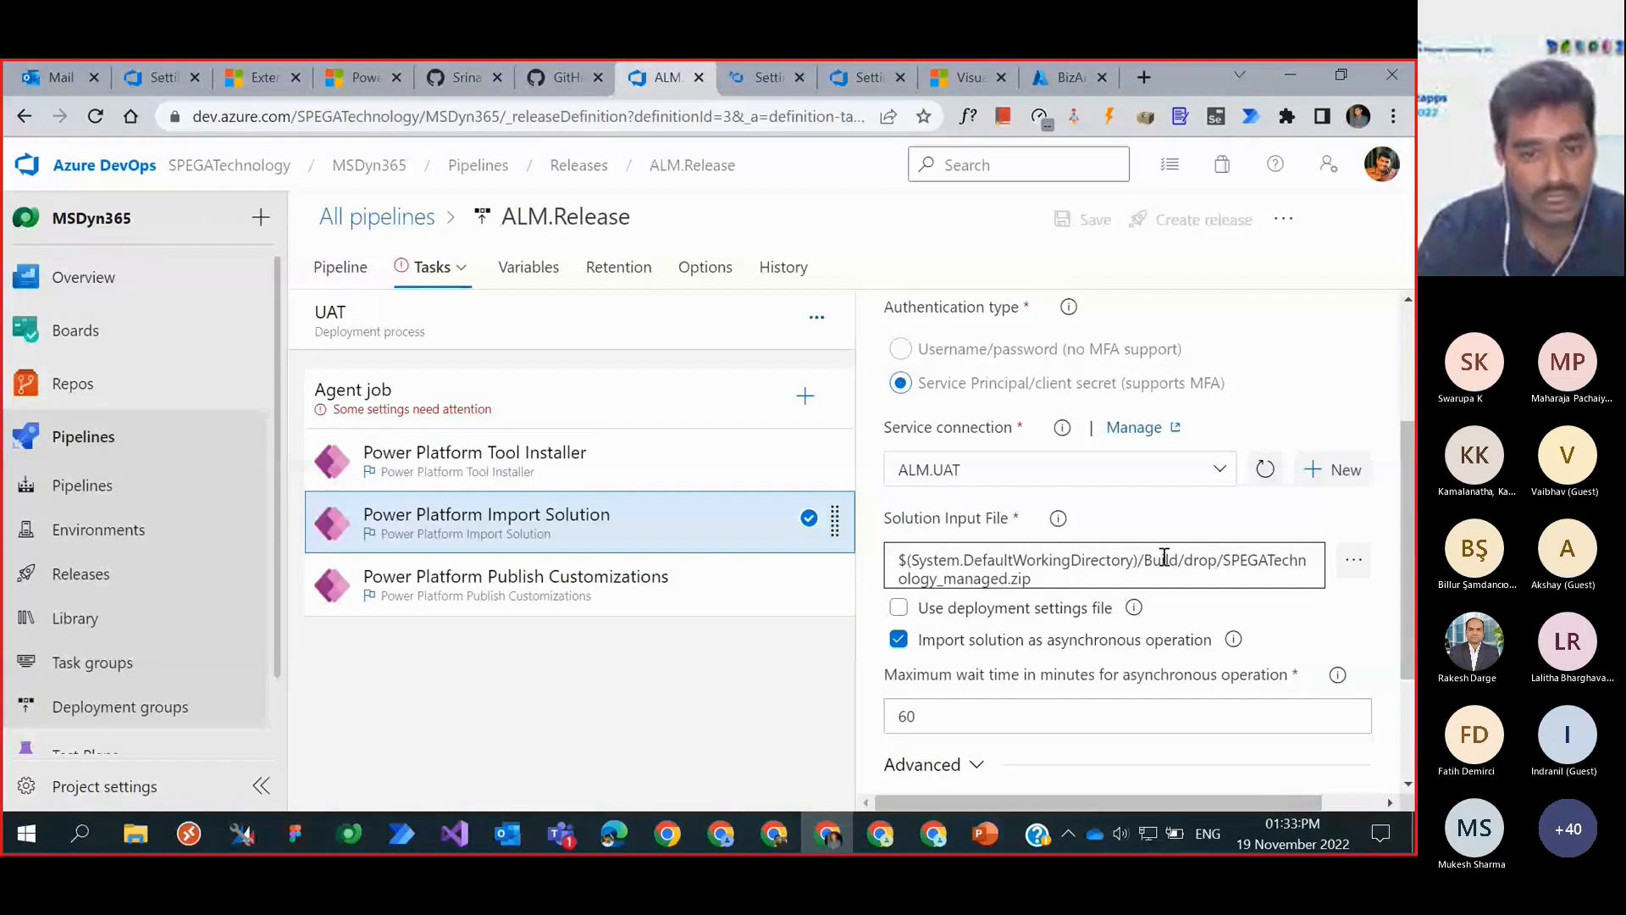
# Step: Highlight the full Solution Input File path in the Power Platform Import Solution task, and return to the list of all release pipelines
pyautogui.click(1165, 556)
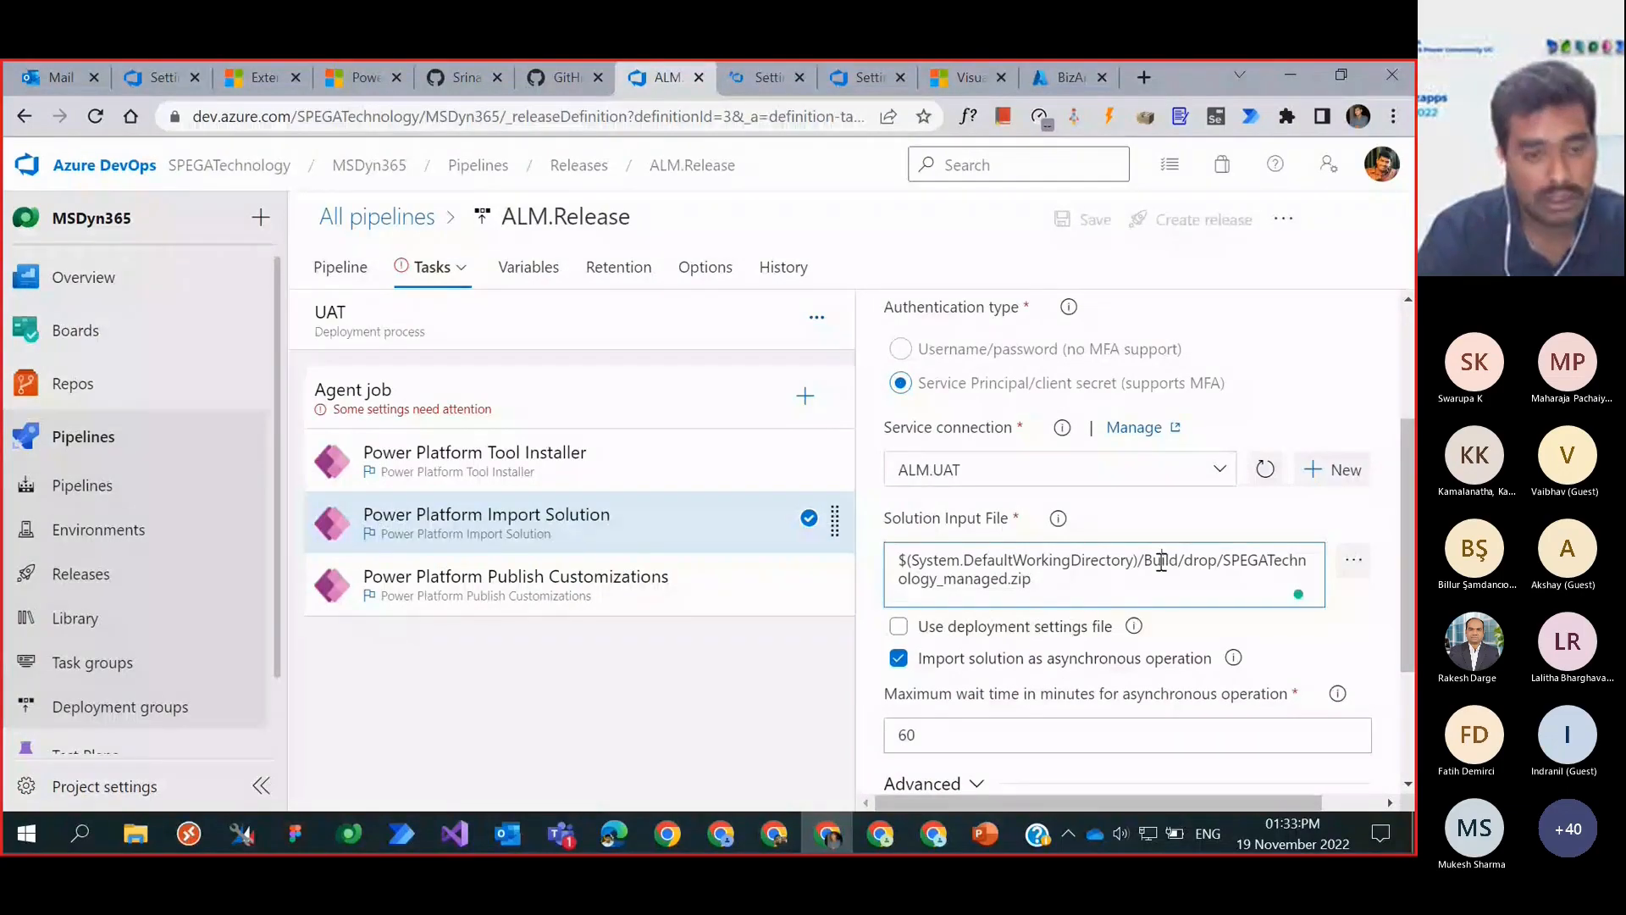
pyautogui.click(1246, 561)
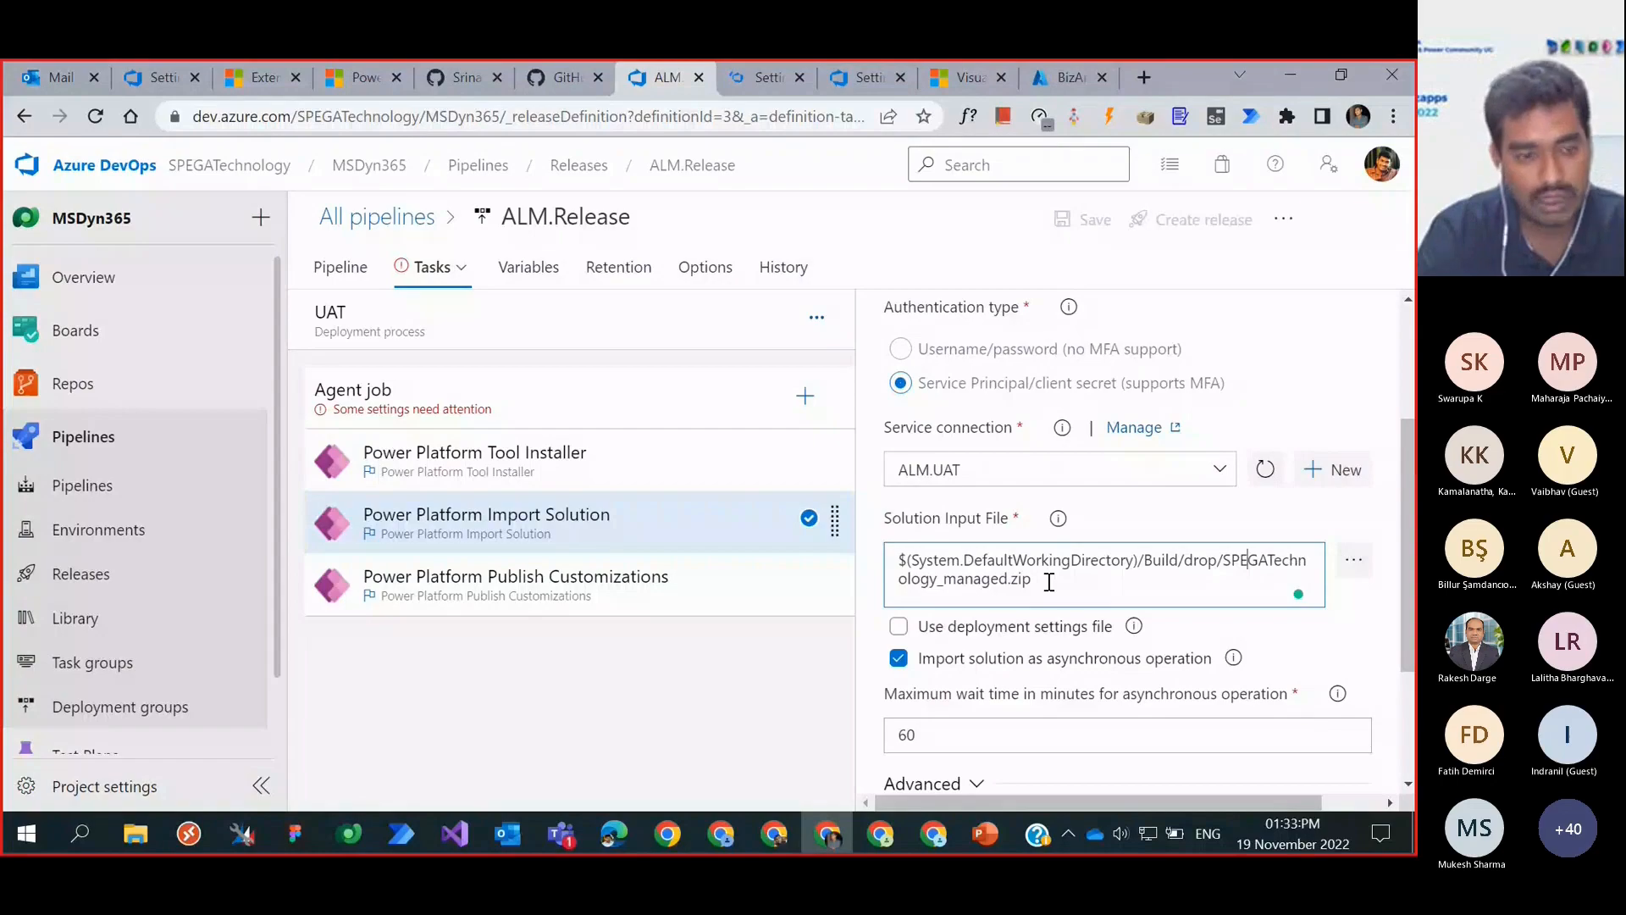
pyautogui.moveTo(1049, 583); pyautogui.dragTo(843, 565)
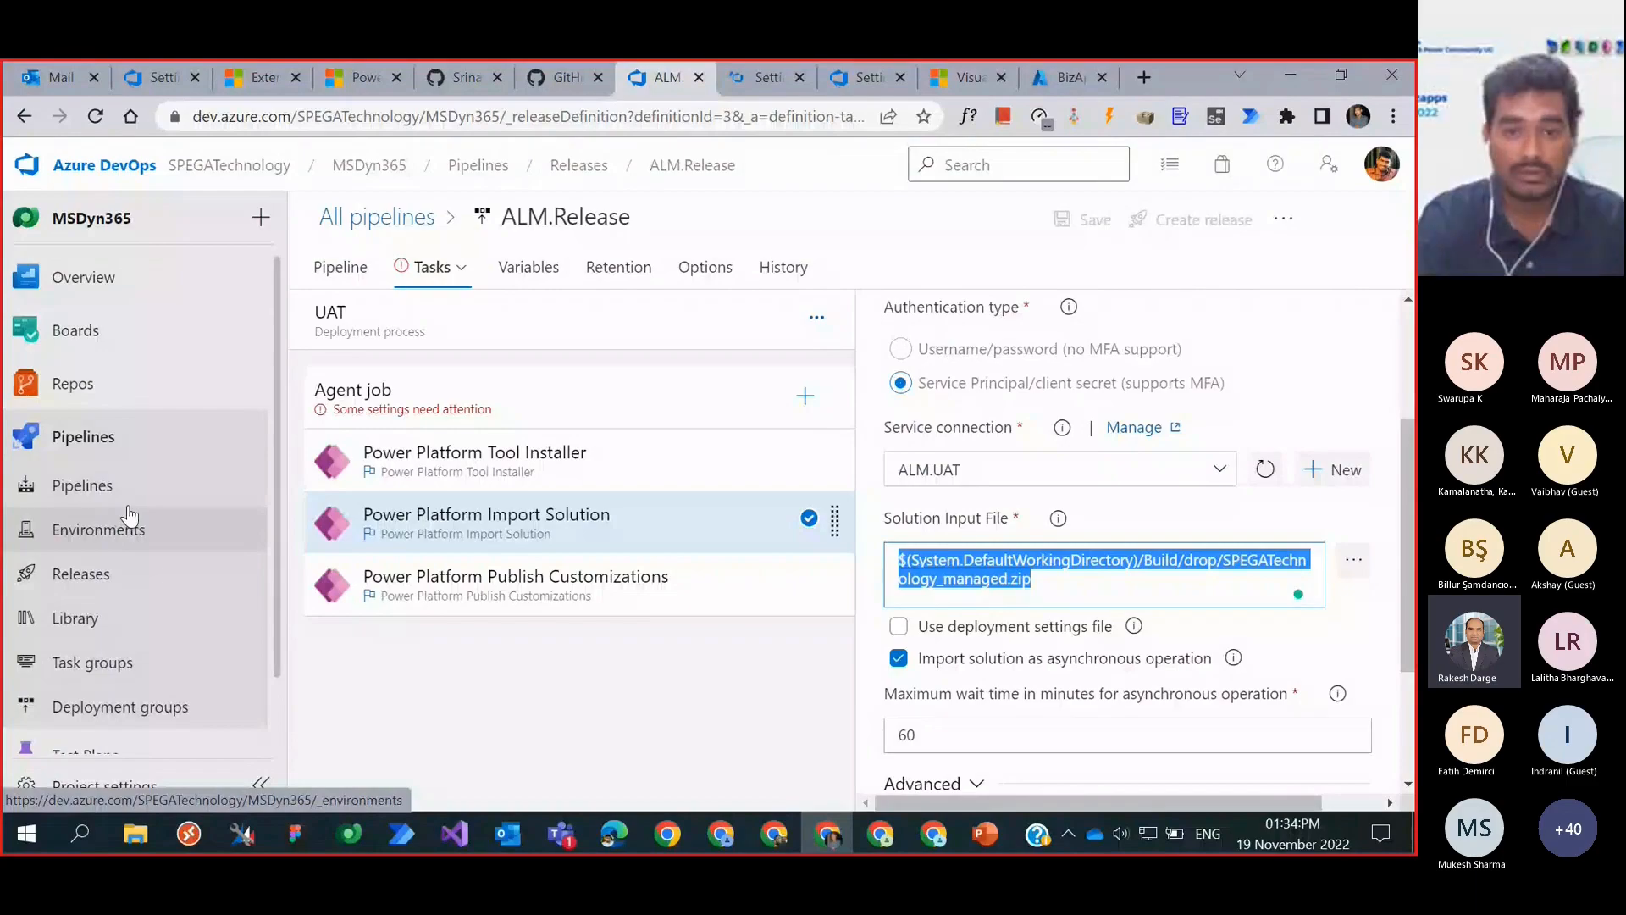
pyautogui.click(376, 219)
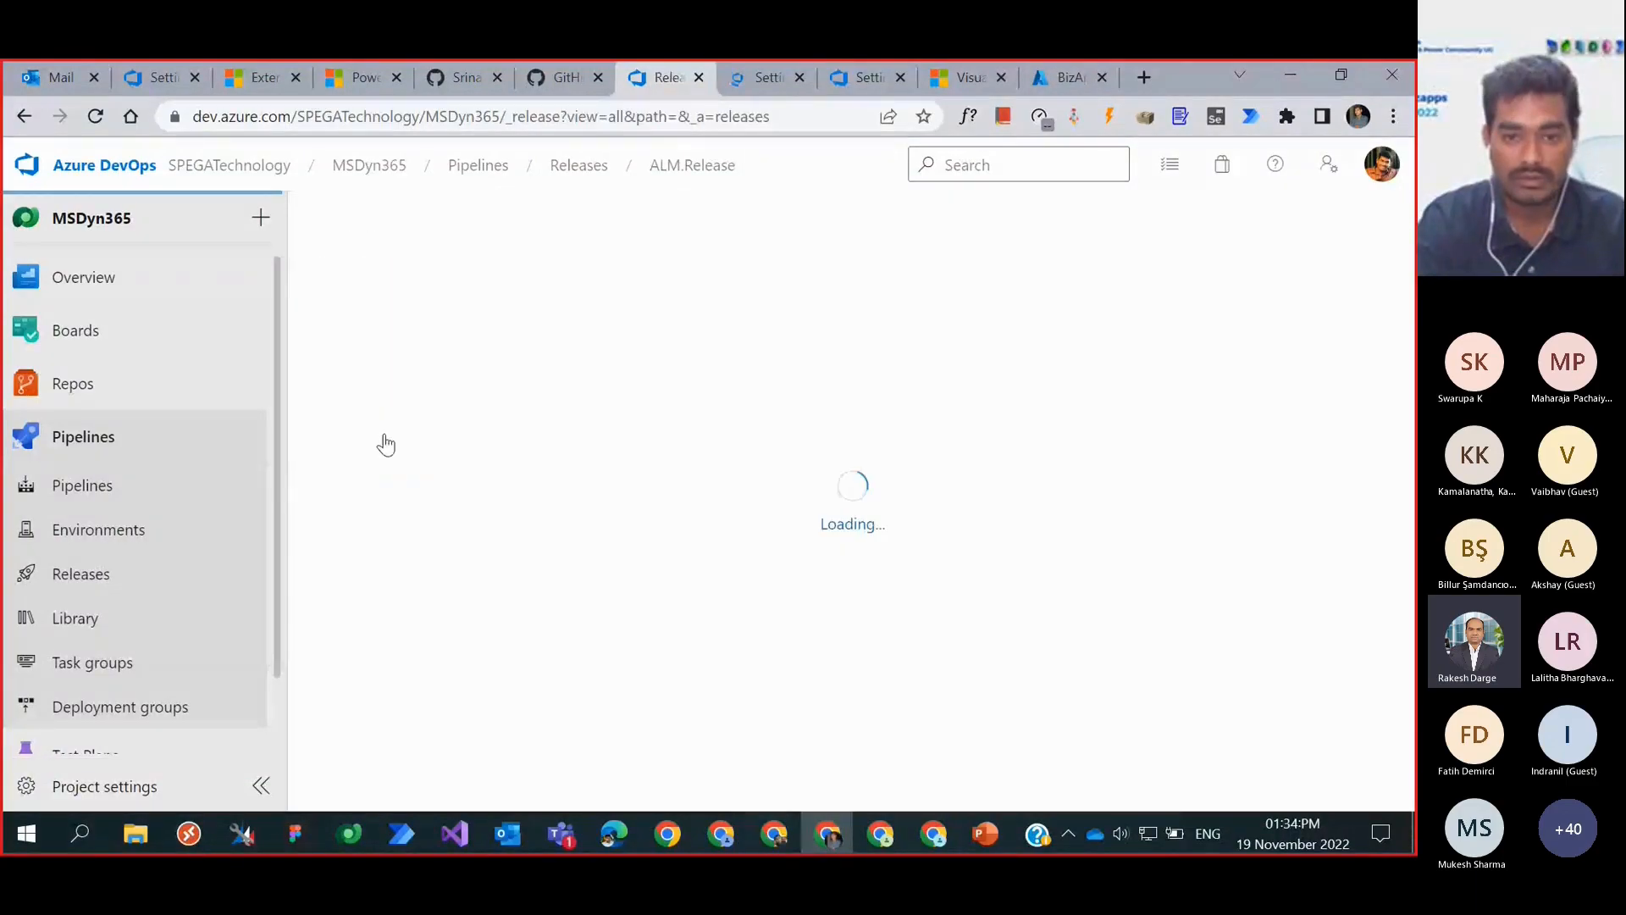